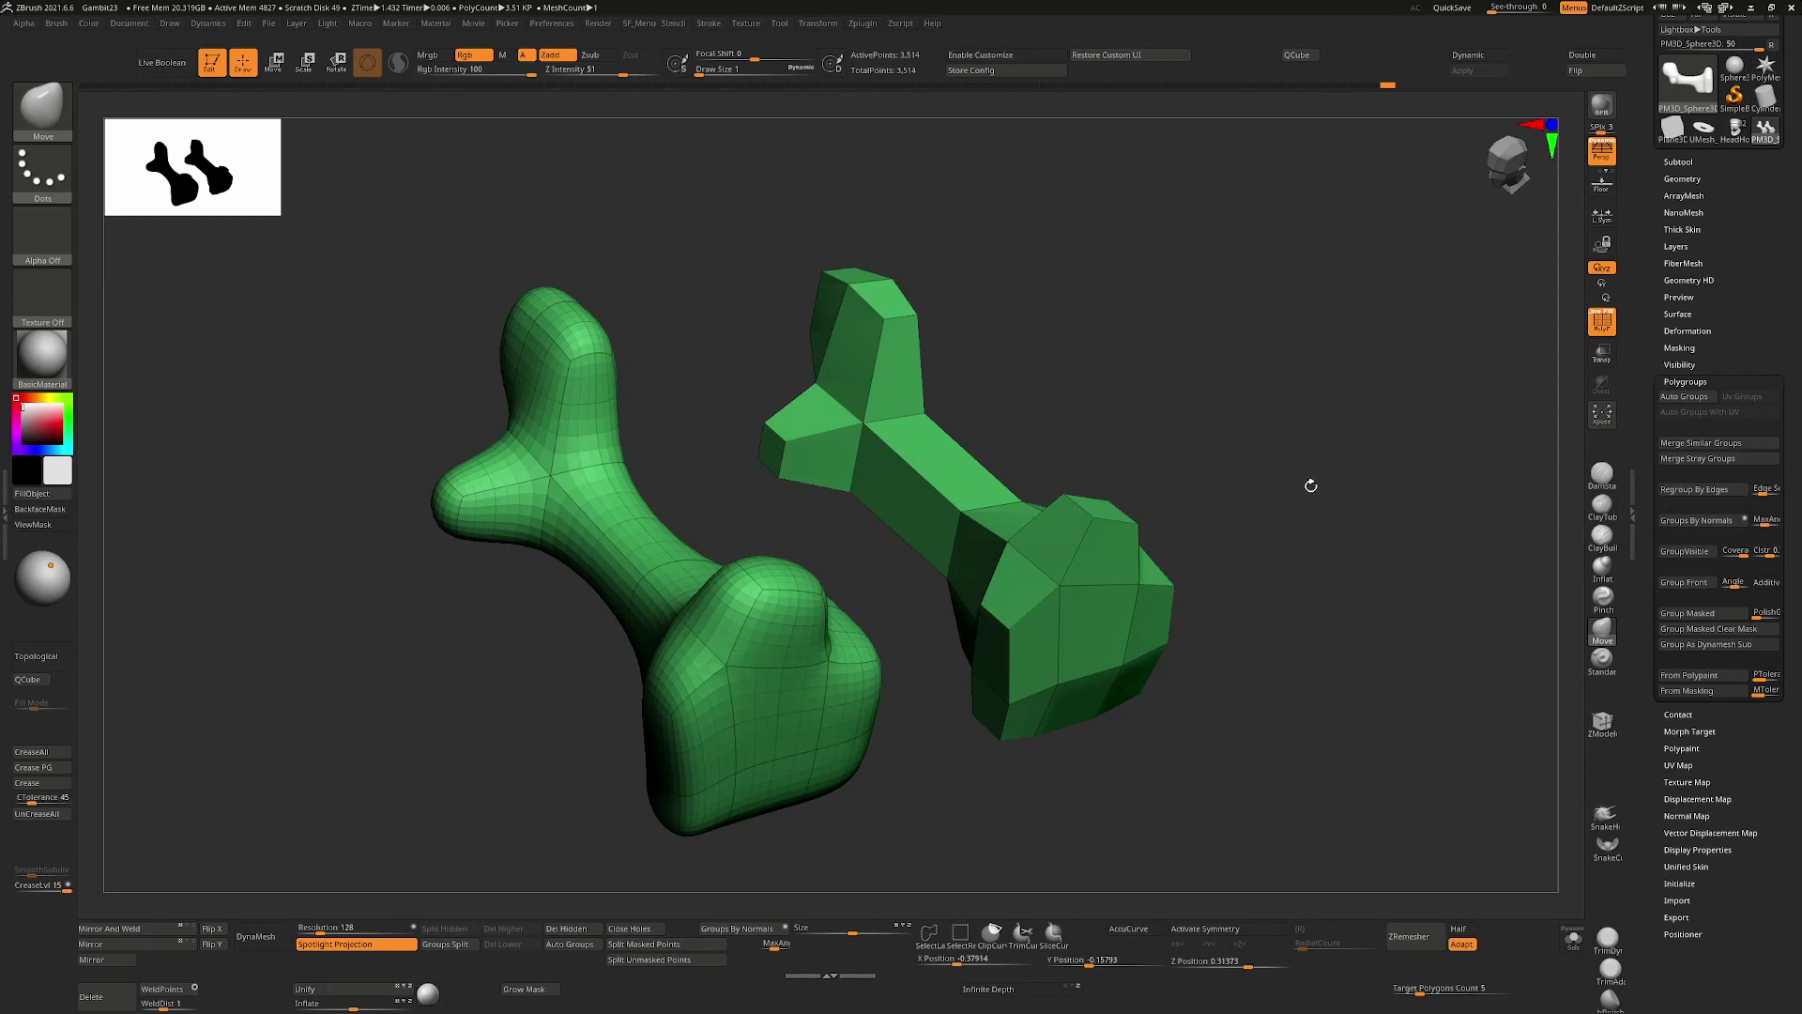
# Switch to the HeadHood tool, isolate the green hood and examine its mesh and seams from several angles
pyautogui.click(1738, 131)
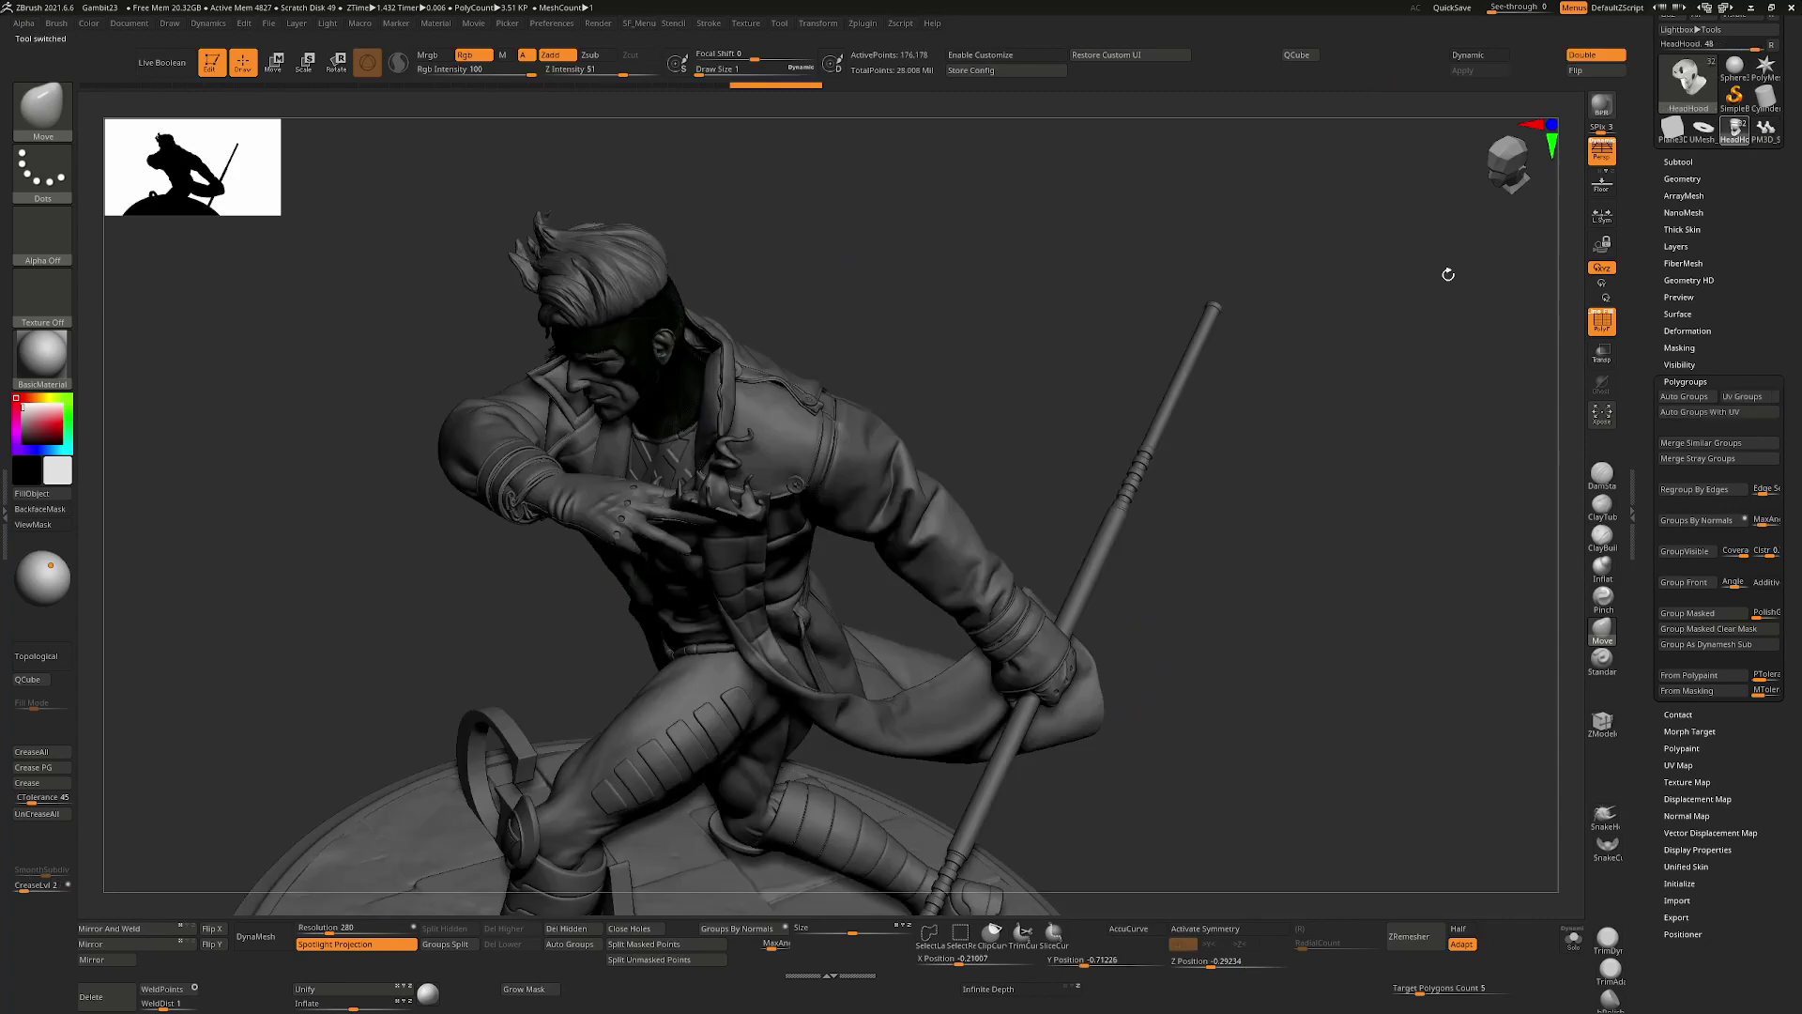
pyautogui.moveTo(1047, 317); pyautogui.dragTo(986, 370)
pyautogui.press('ctrl')
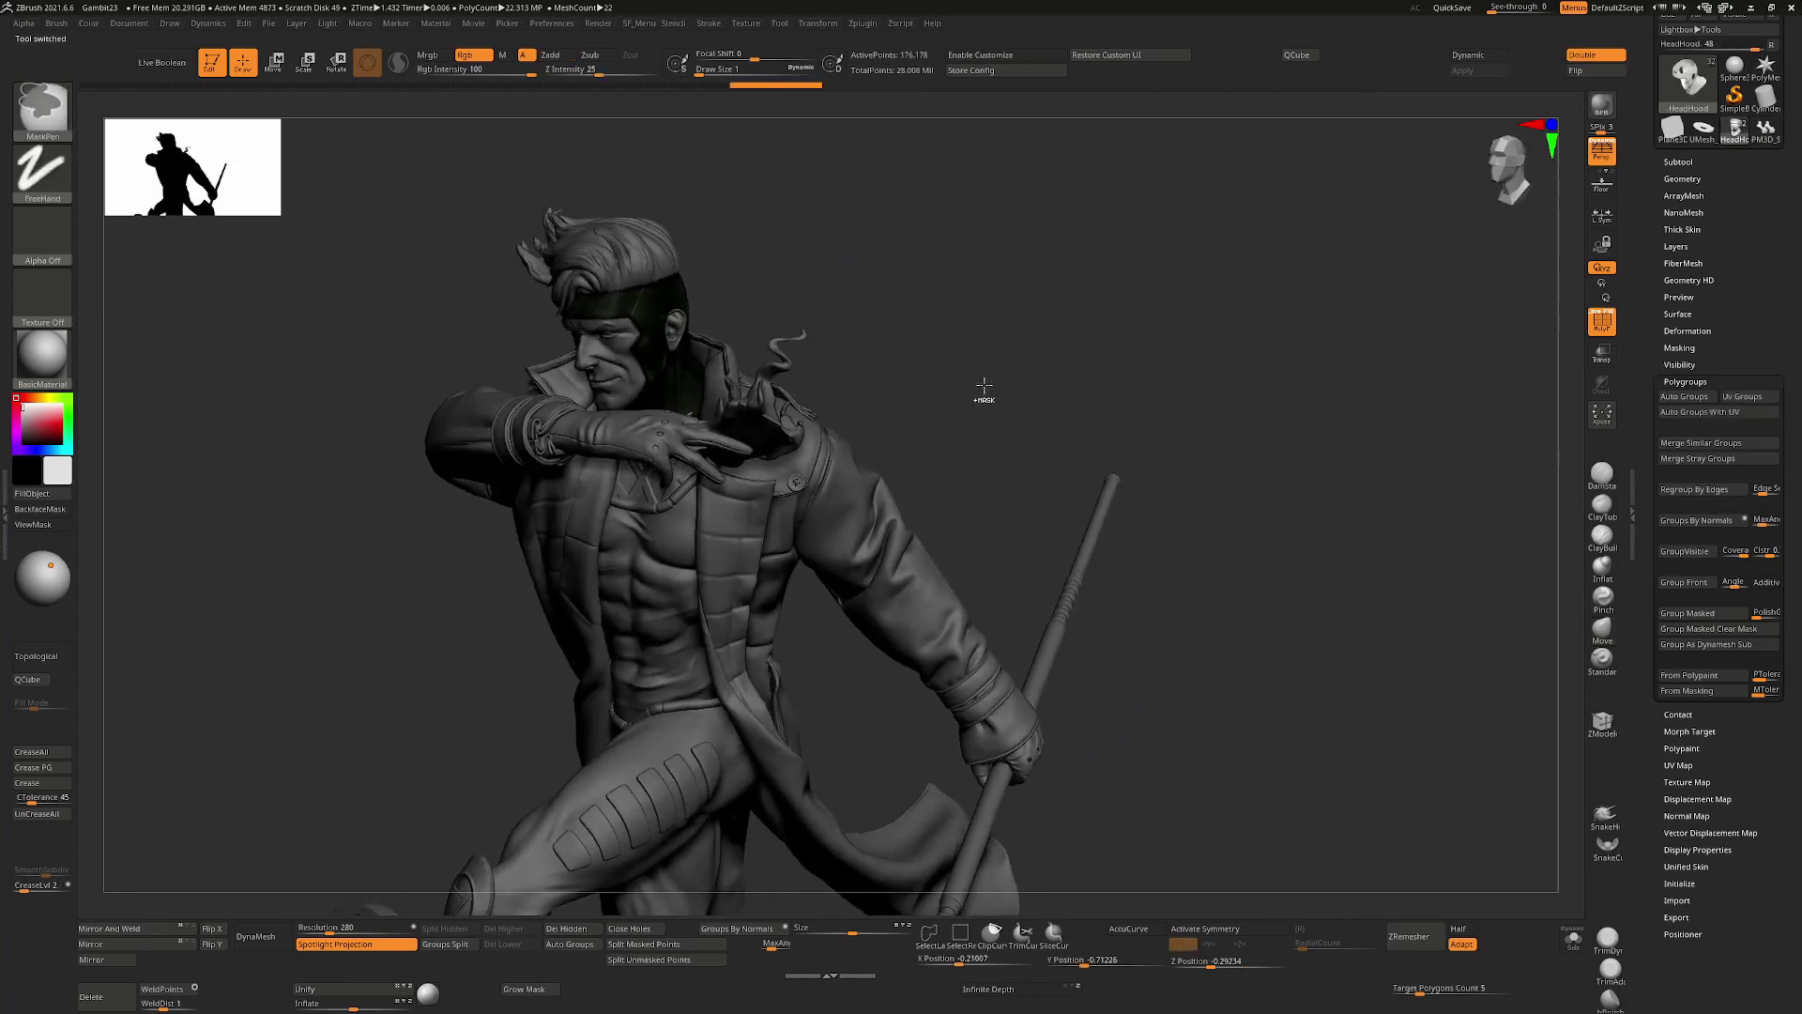
pyautogui.hotkey('ctrl', 'q')
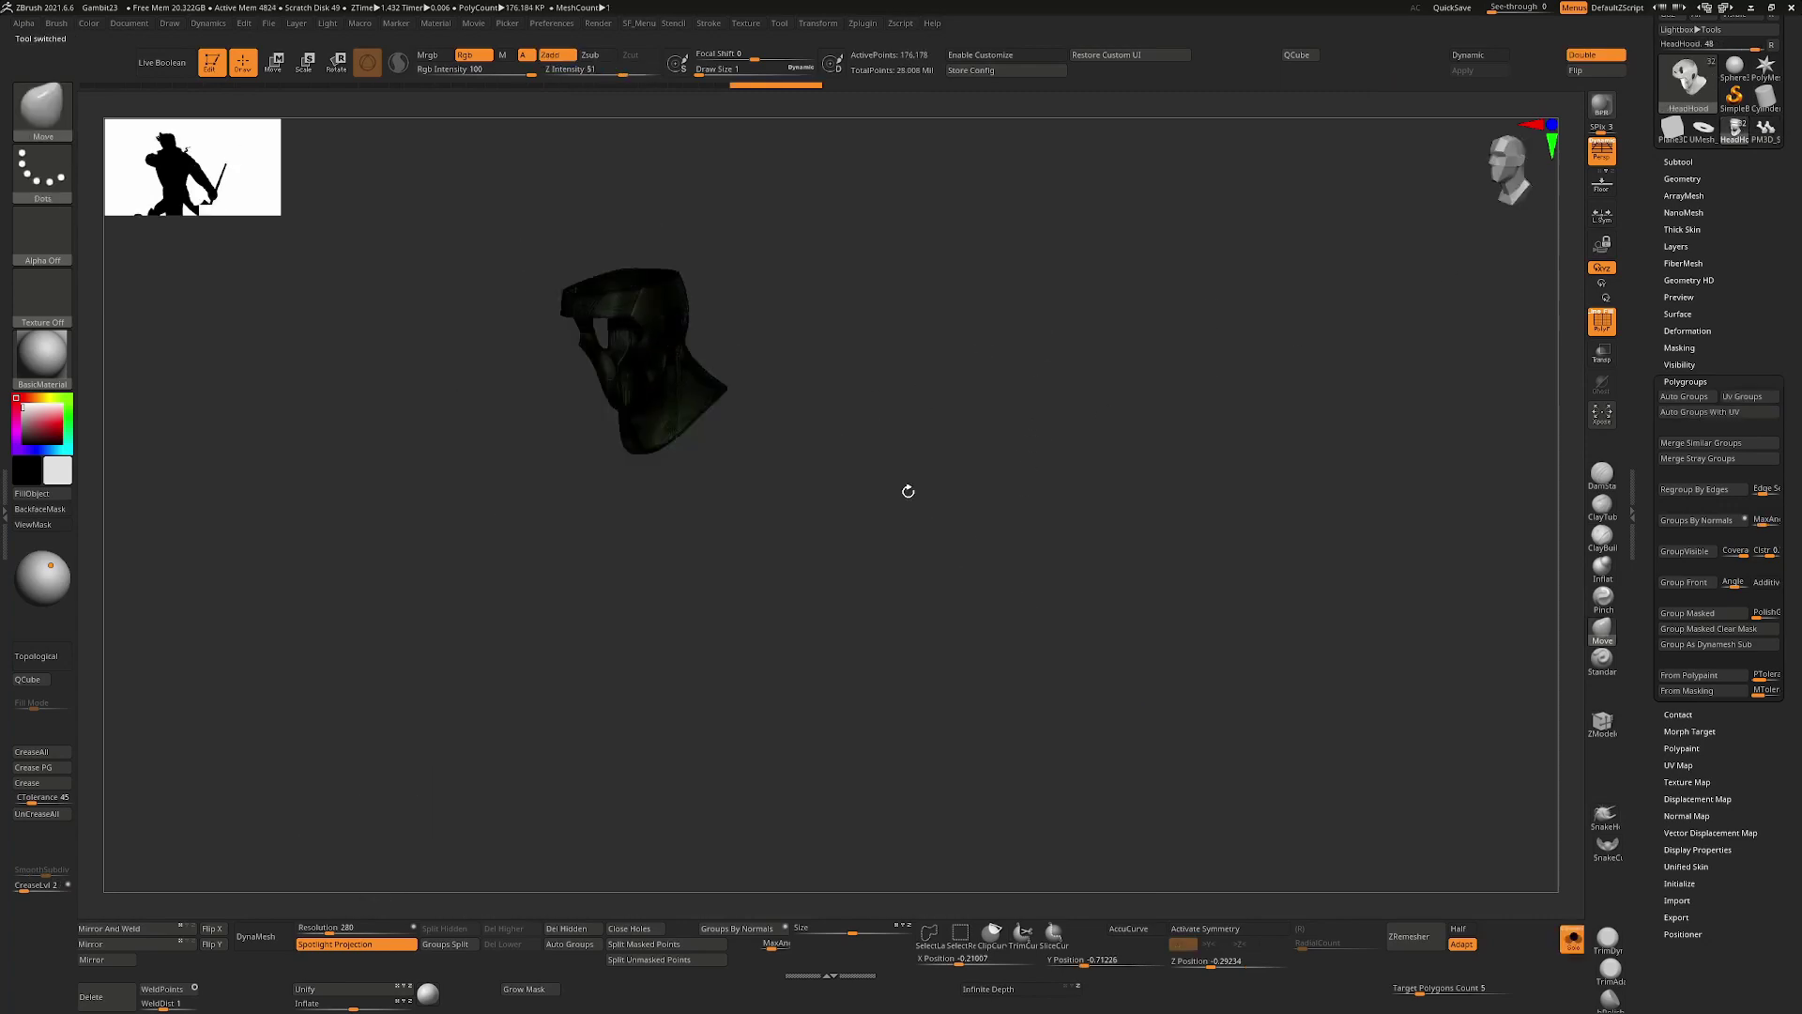
pyautogui.moveTo(1314, 374); pyautogui.dragTo(1254, 353)
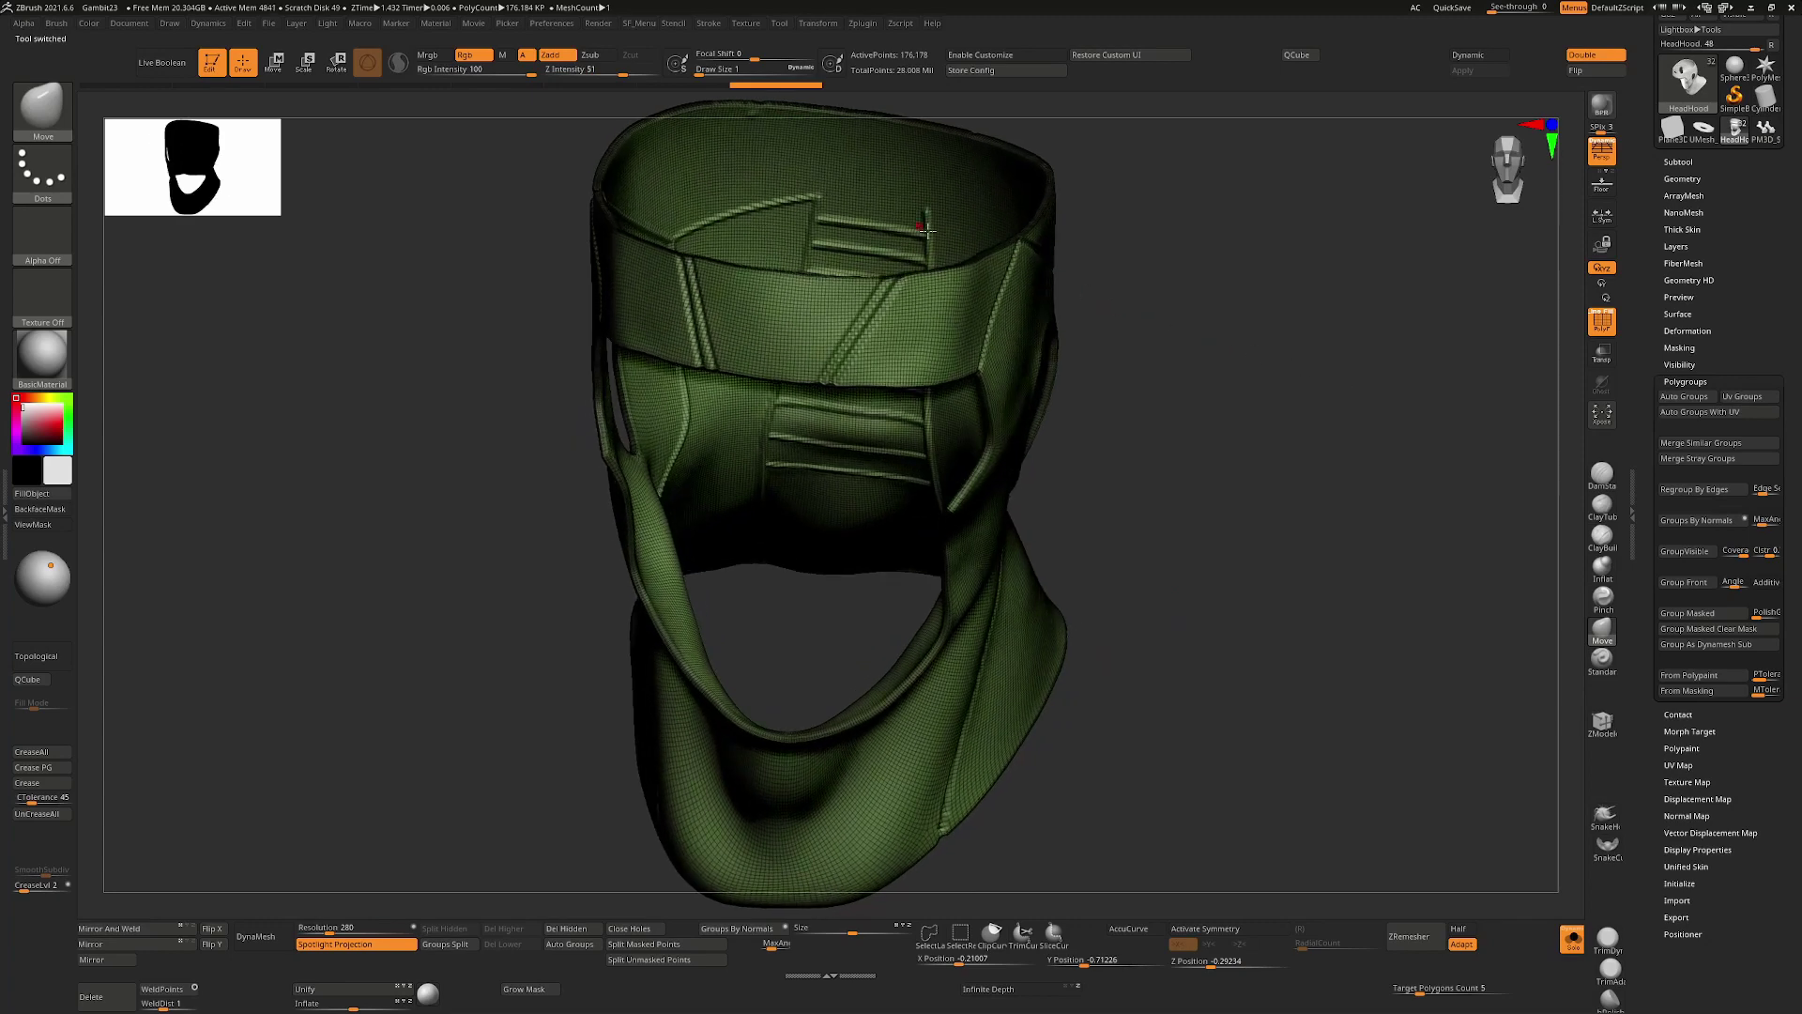
pyautogui.moveTo(1206, 422); pyautogui.dragTo(1202, 435)
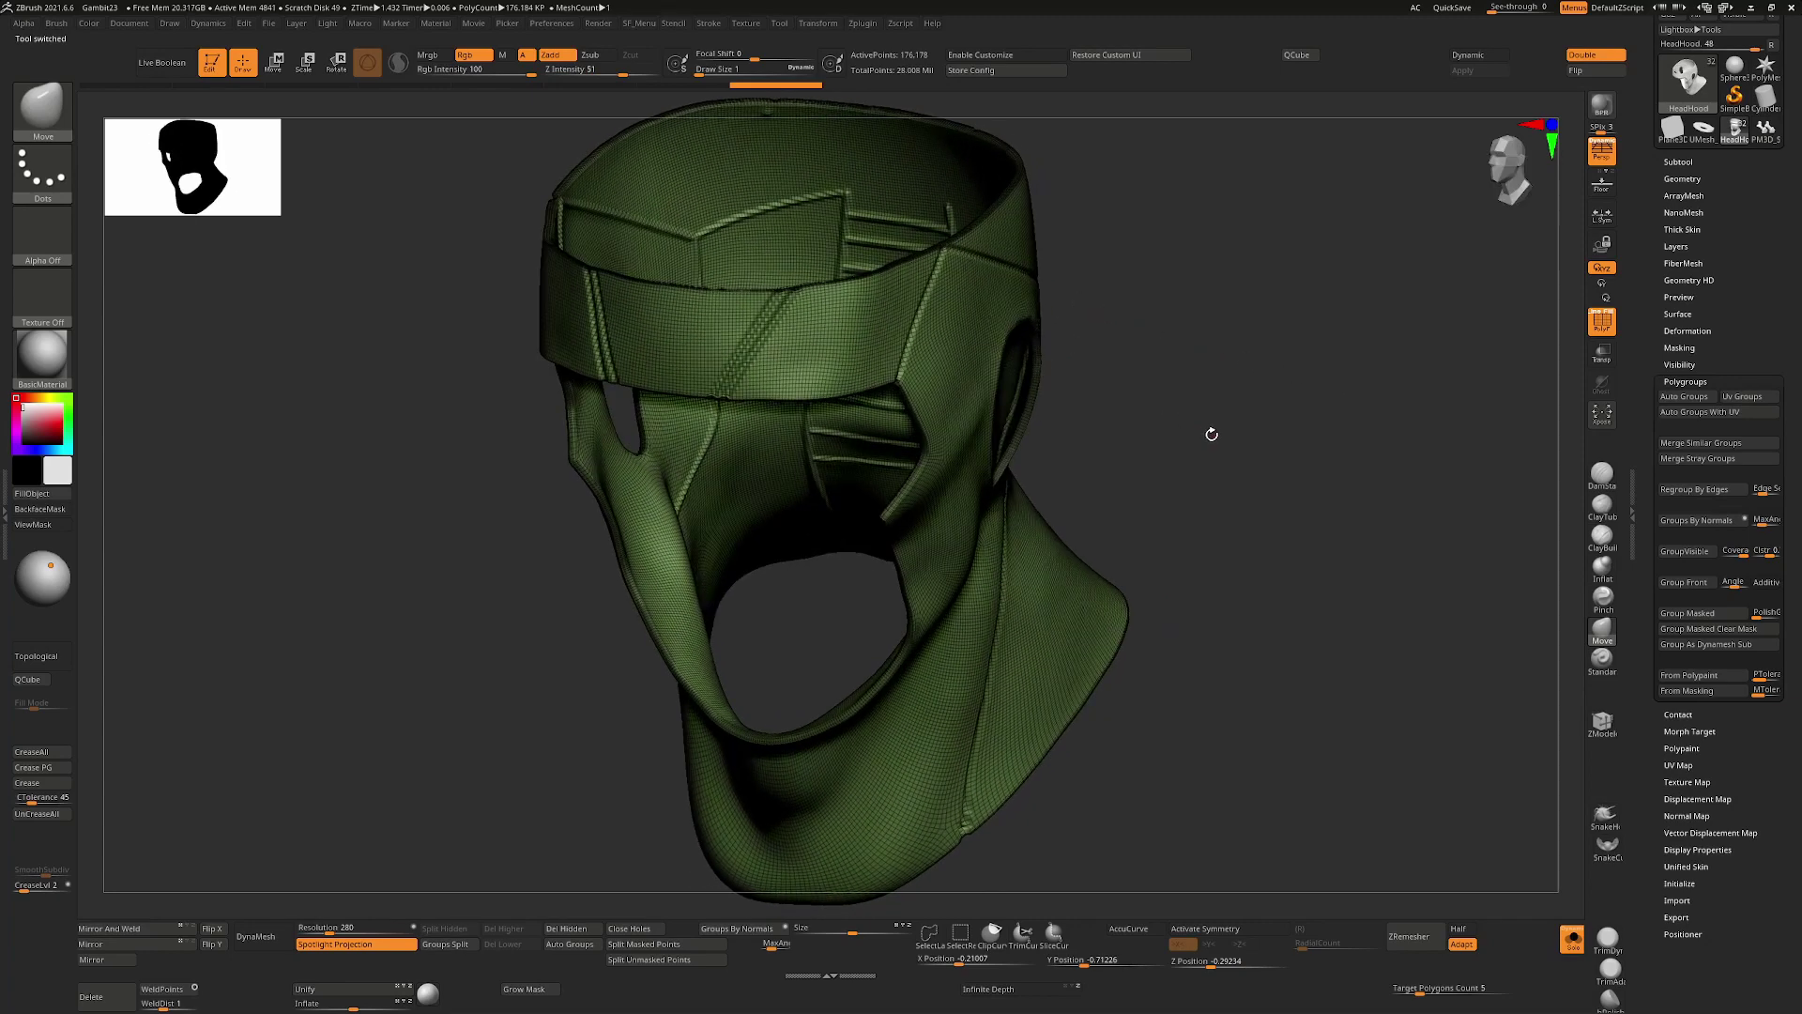
pyautogui.hotkey('shift', 'f')
pyautogui.hotkey('shift', 'f')
pyautogui.moveTo(1074, 338); pyautogui.dragTo(1342, 364)
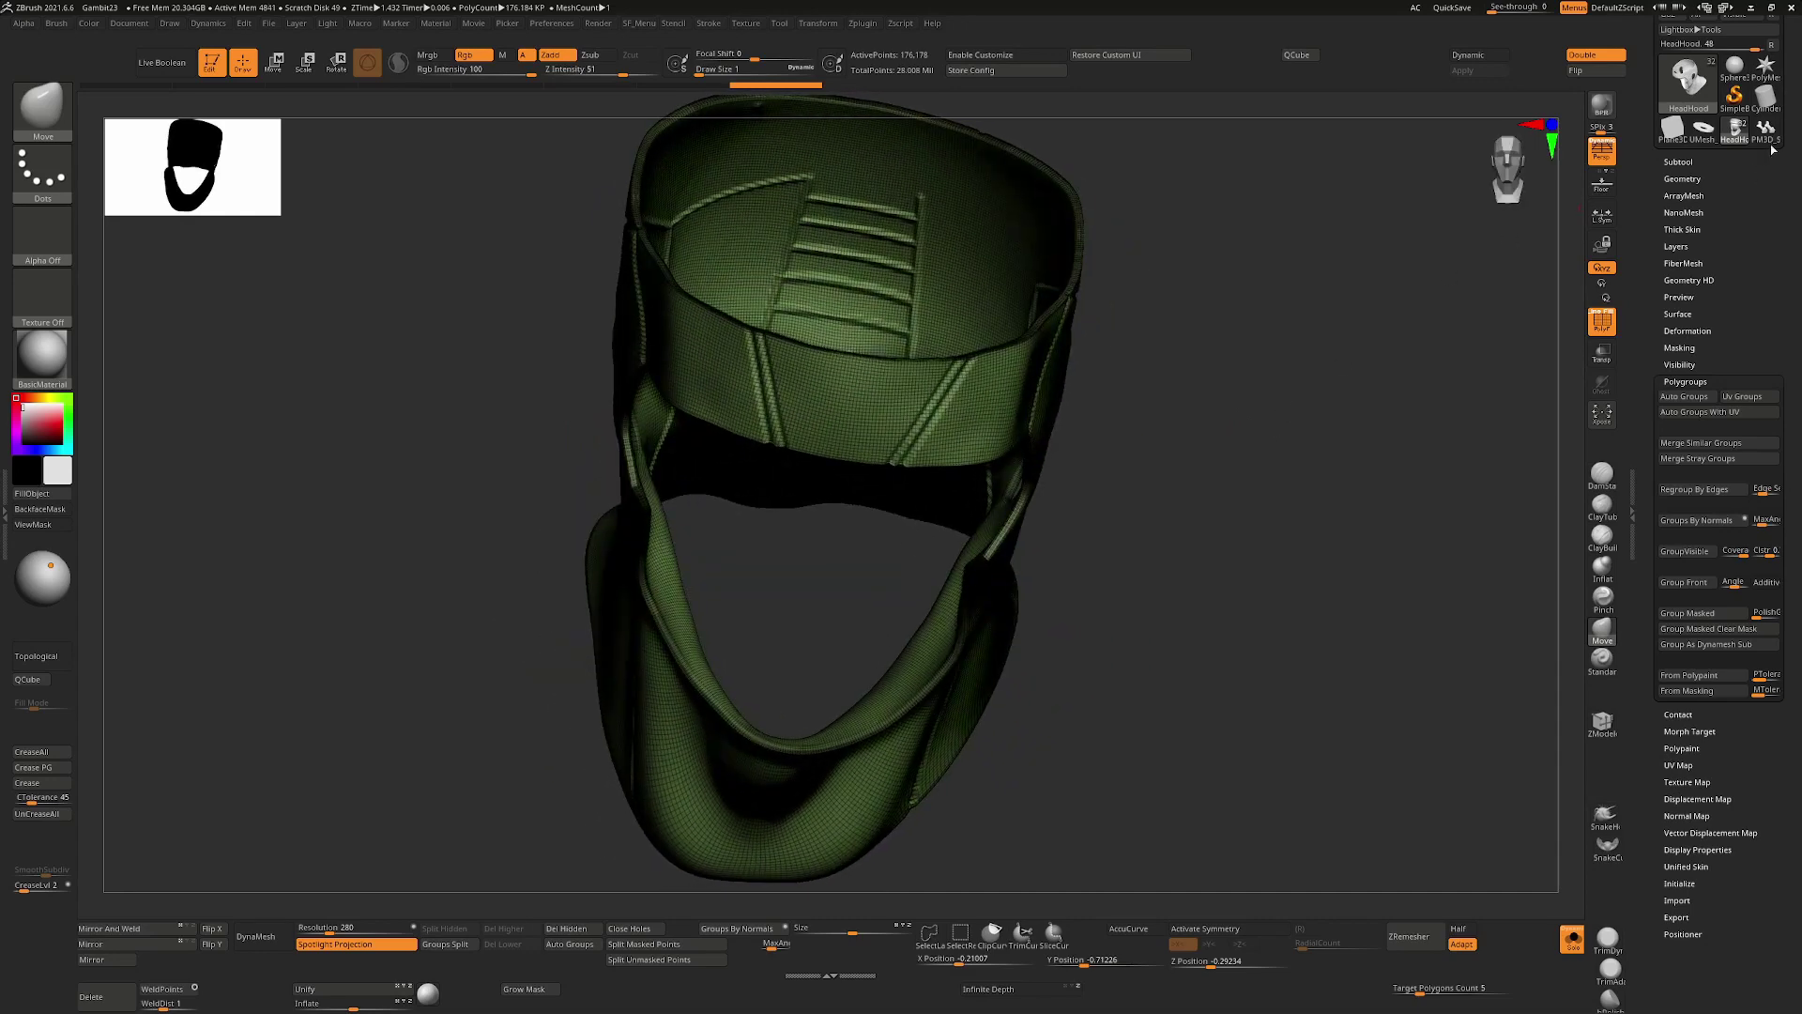
# Return to the PM3D_Sphere3D bone models, frame both bones and open the Polygroups options
pyautogui.click(1768, 139)
pyautogui.press('f')
pyautogui.moveTo(1331, 596); pyautogui.dragTo(1253, 629)
pyautogui.keyDown('ctrl'); pyautogui.moveTo(1257, 648); pyautogui.dragTo(1273, 617, button='right'); pyautogui.keyUp('ctrl')
pyautogui.moveTo(1274, 616); pyautogui.dragTo(1302, 662)
pyautogui.keyDown('alt'); pyautogui.moveTo(1303, 662); pyautogui.dragTo(1176, 615, button='right'); pyautogui.keyUp('alt')
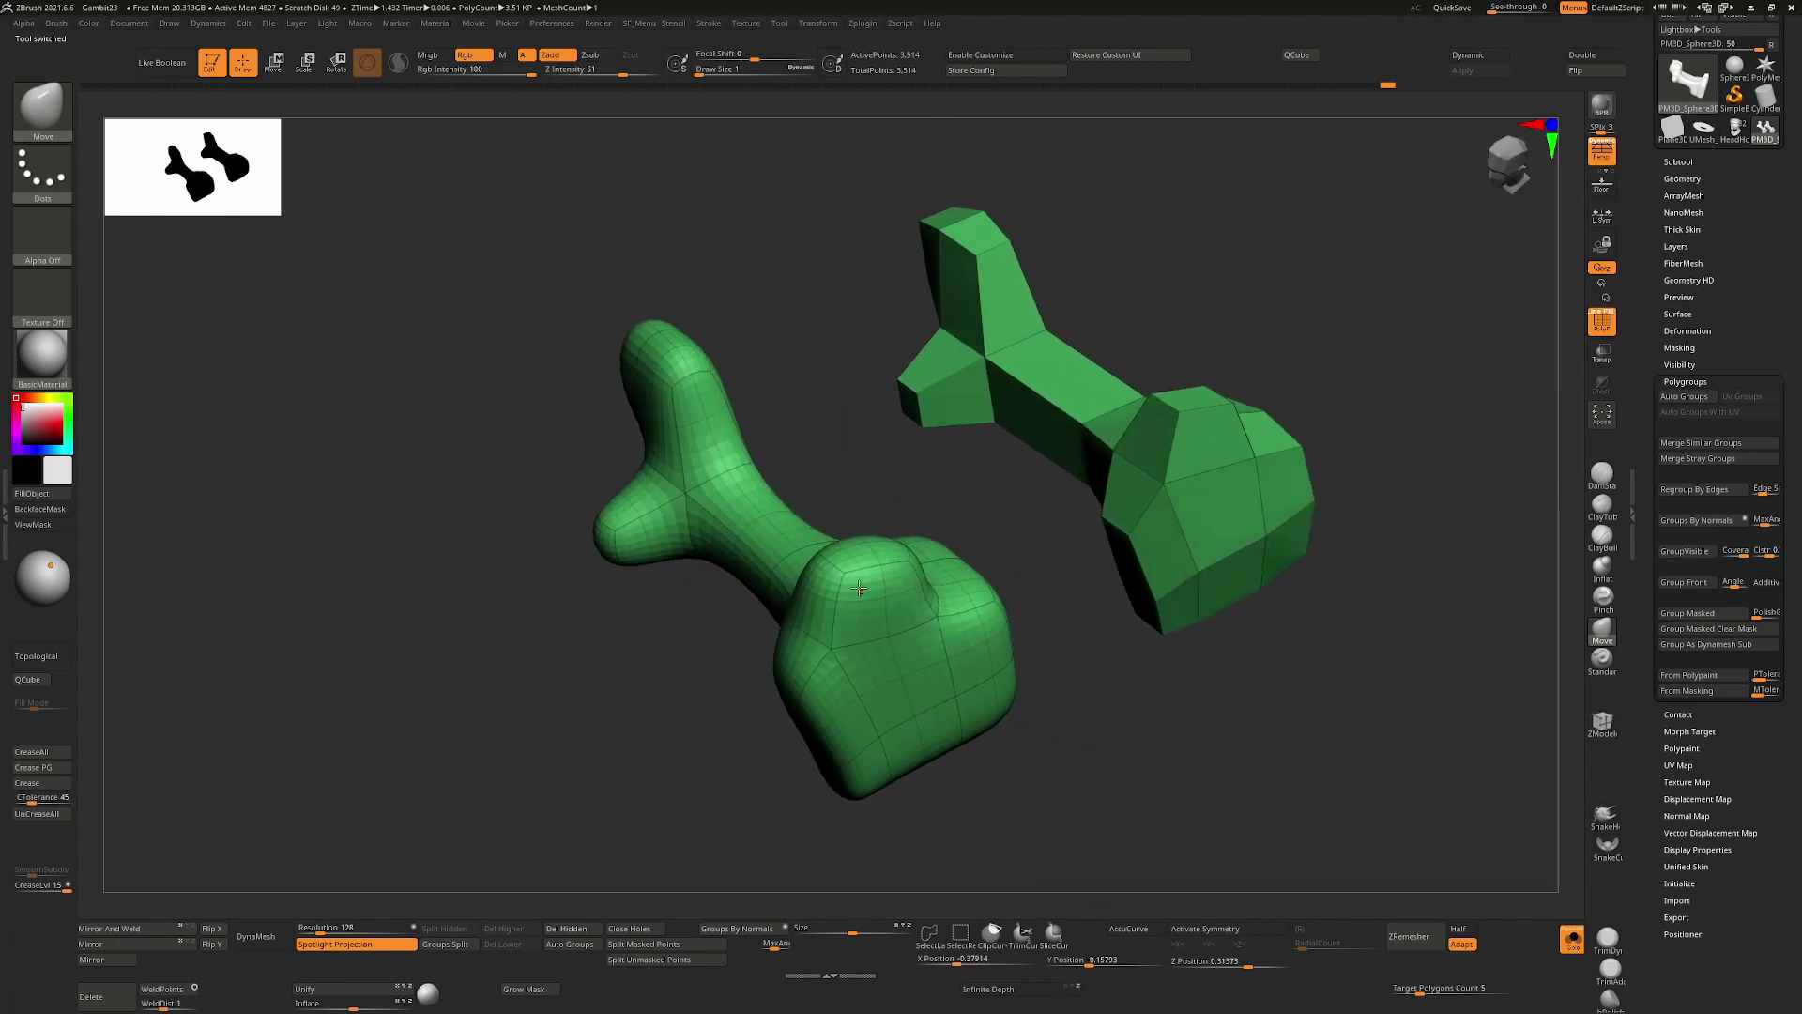
pyautogui.moveTo(1309, 538); pyautogui.dragTo(1368, 616)
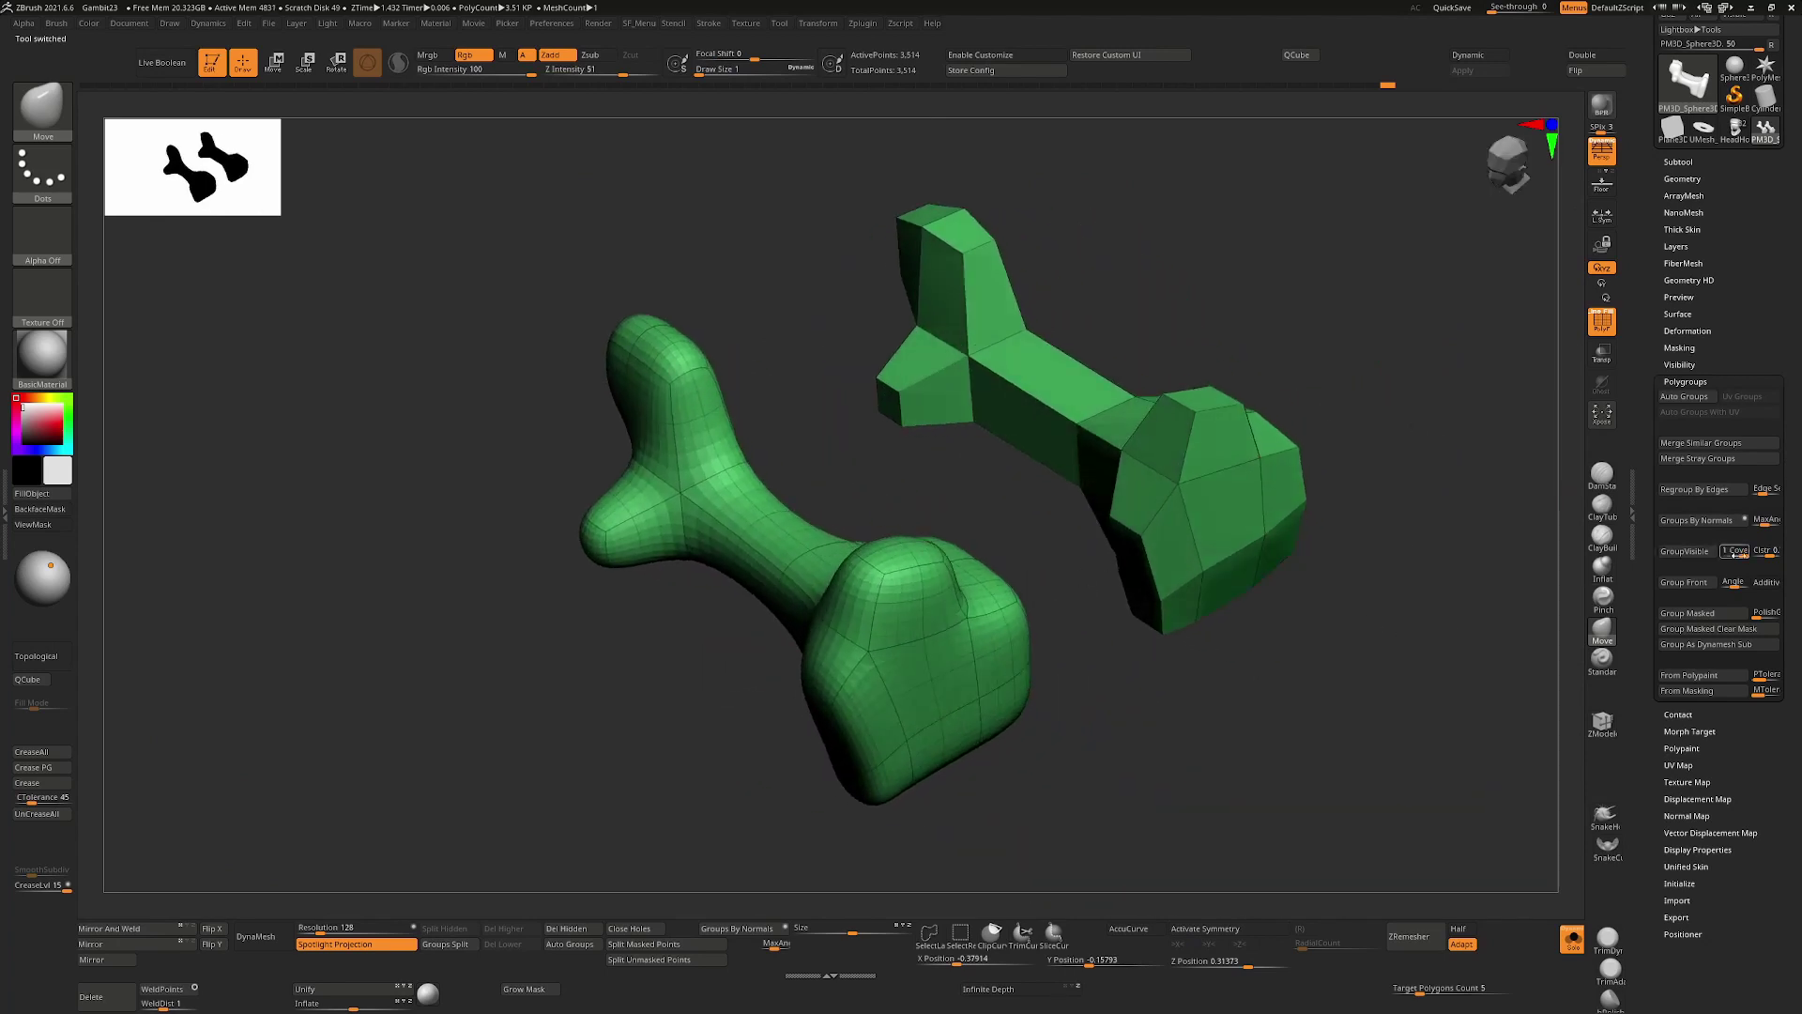
pyautogui.click(1698, 380)
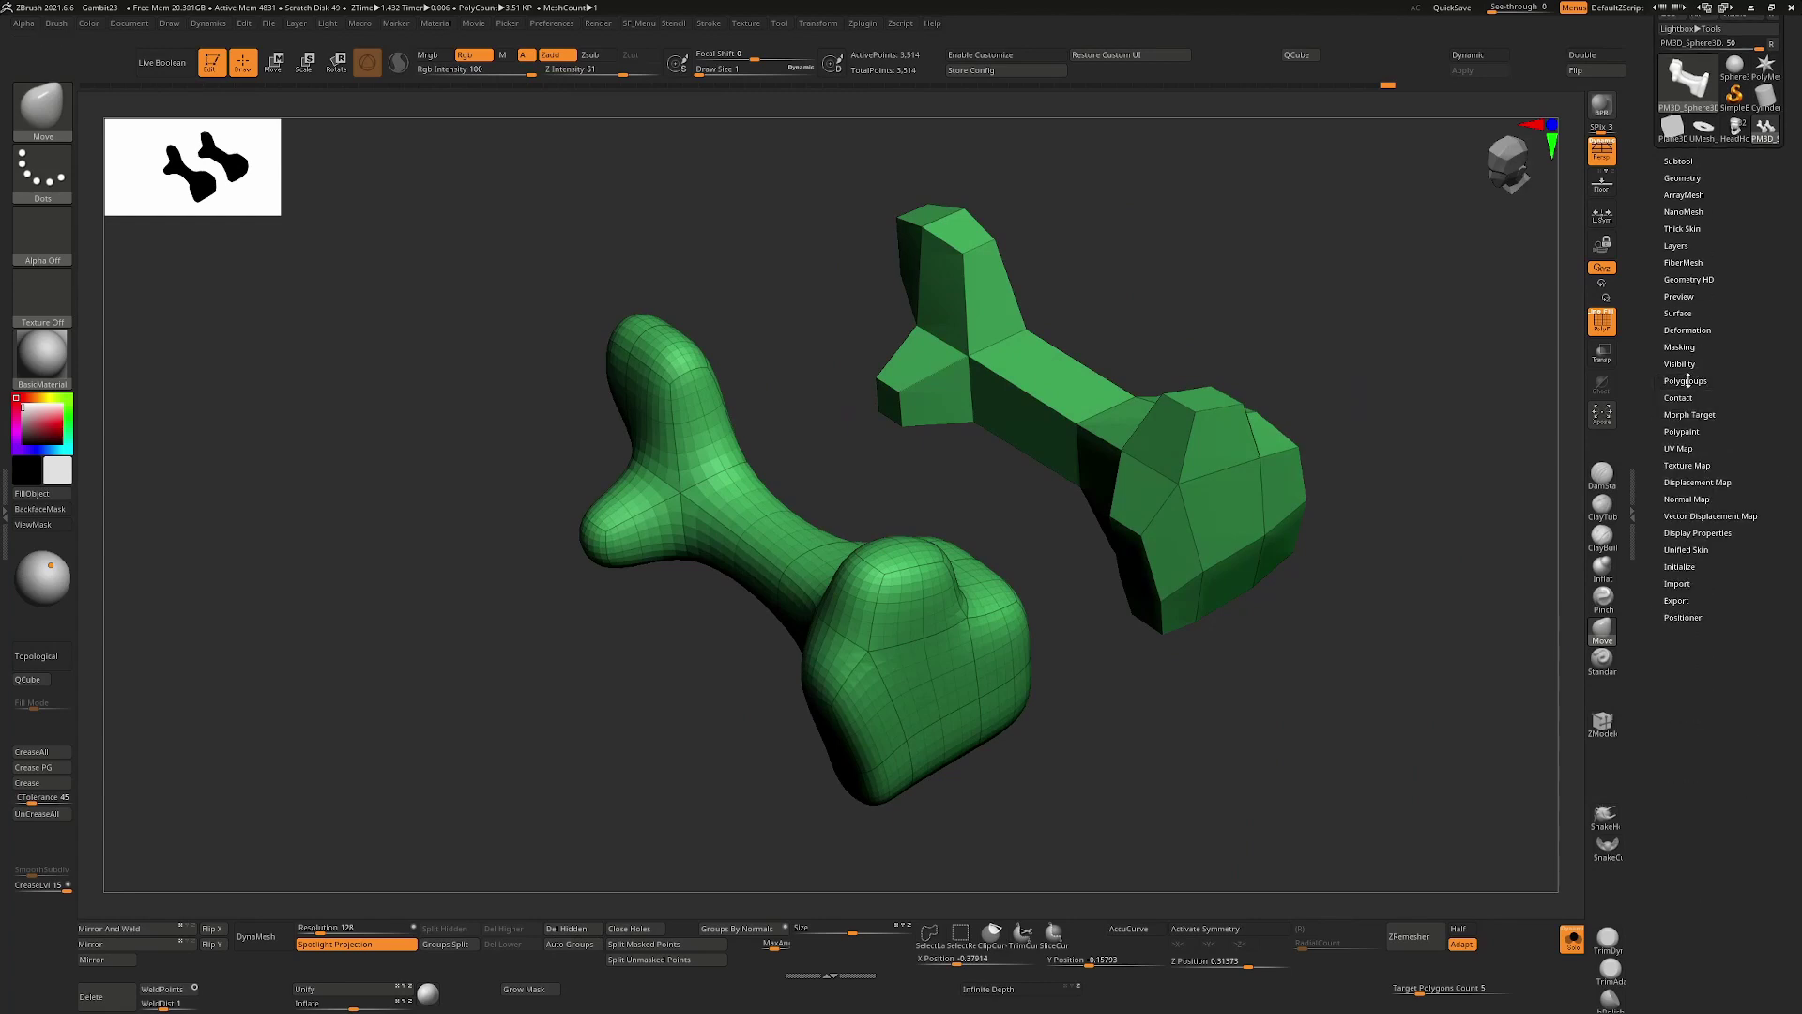
pyautogui.click(1691, 380)
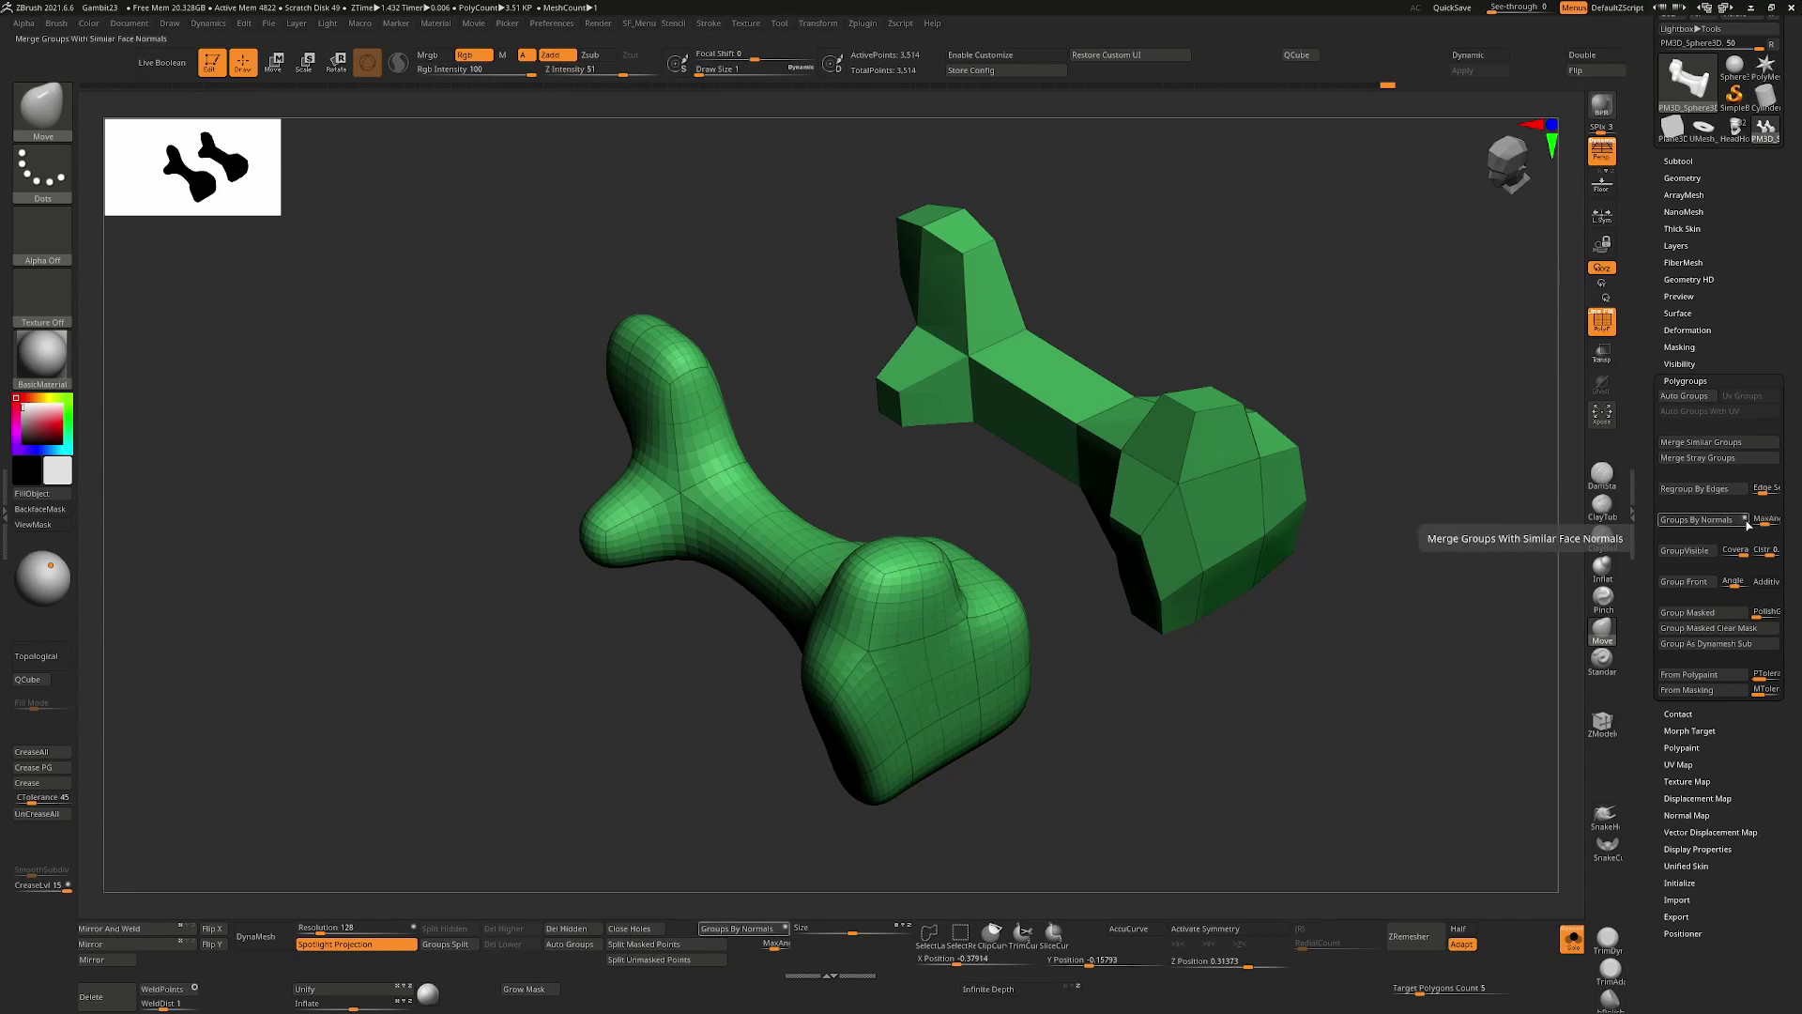
# Apply Groups By Normals to the bones at a maximum angle tolerance of 45 and inspect the polygroups on the low-poly bone
pyautogui.click(1751, 522)
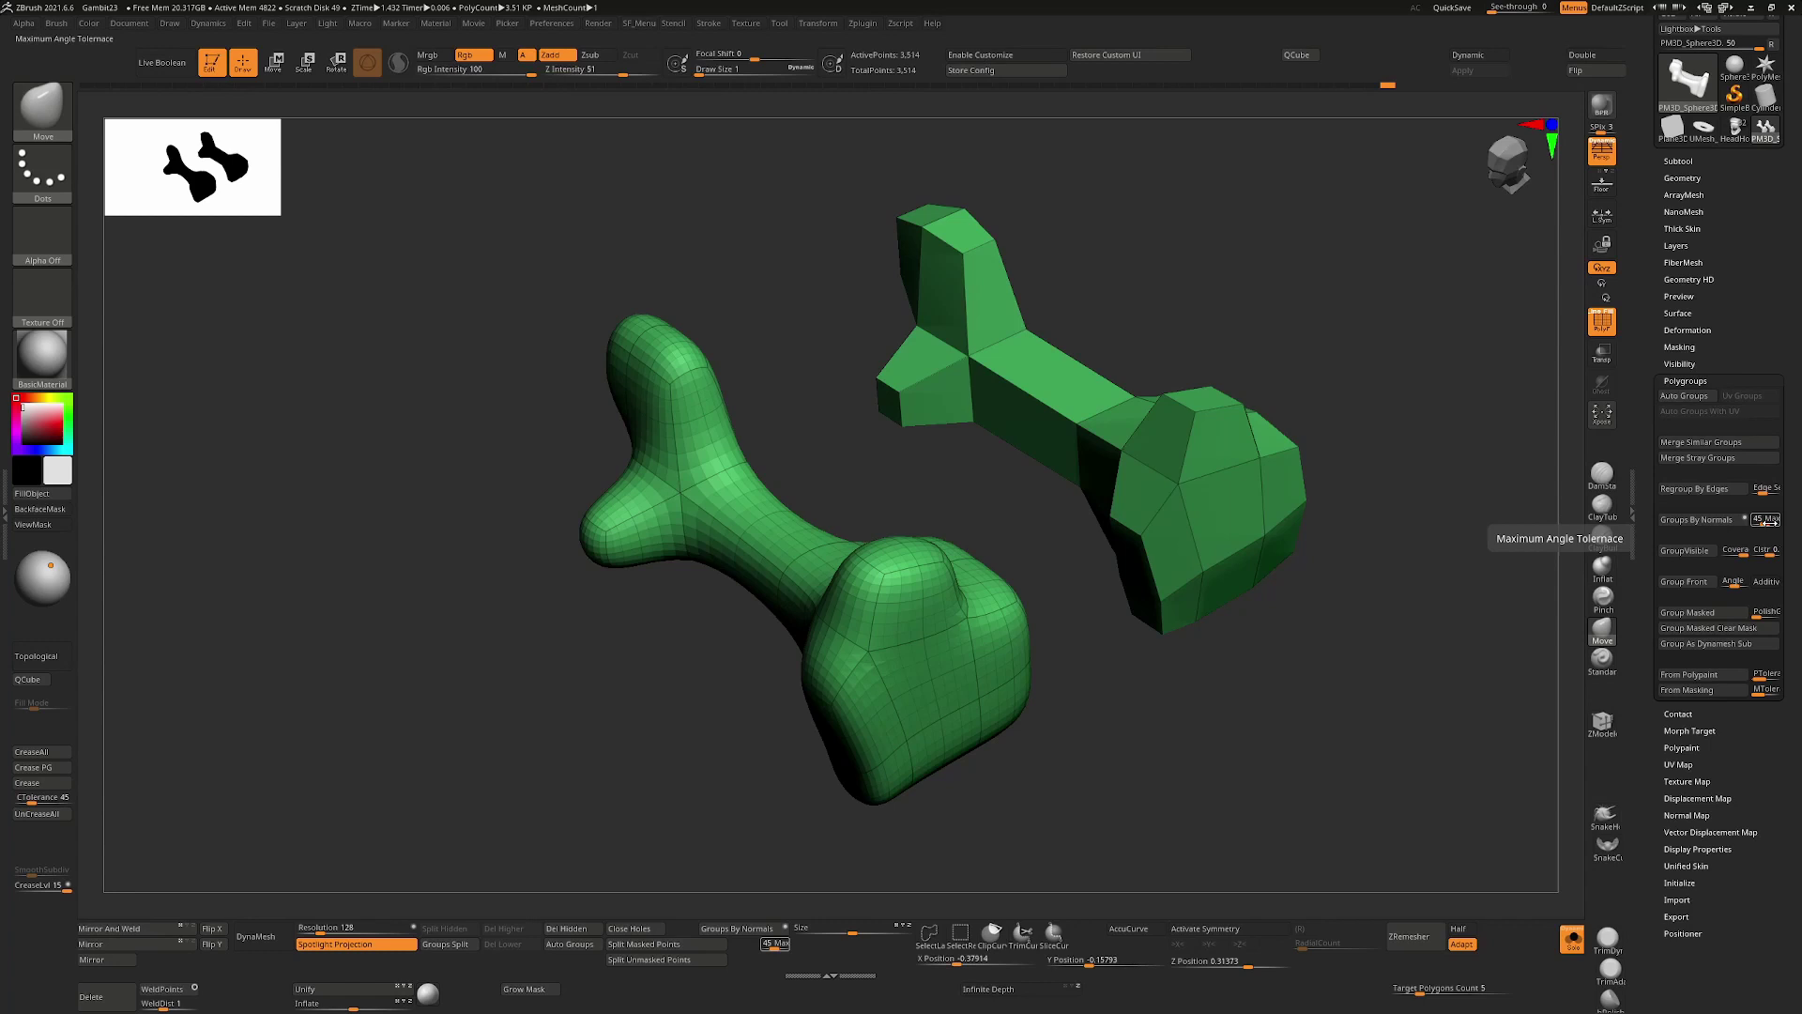
pyautogui.moveTo(1258, 385); pyautogui.dragTo(1085, 508)
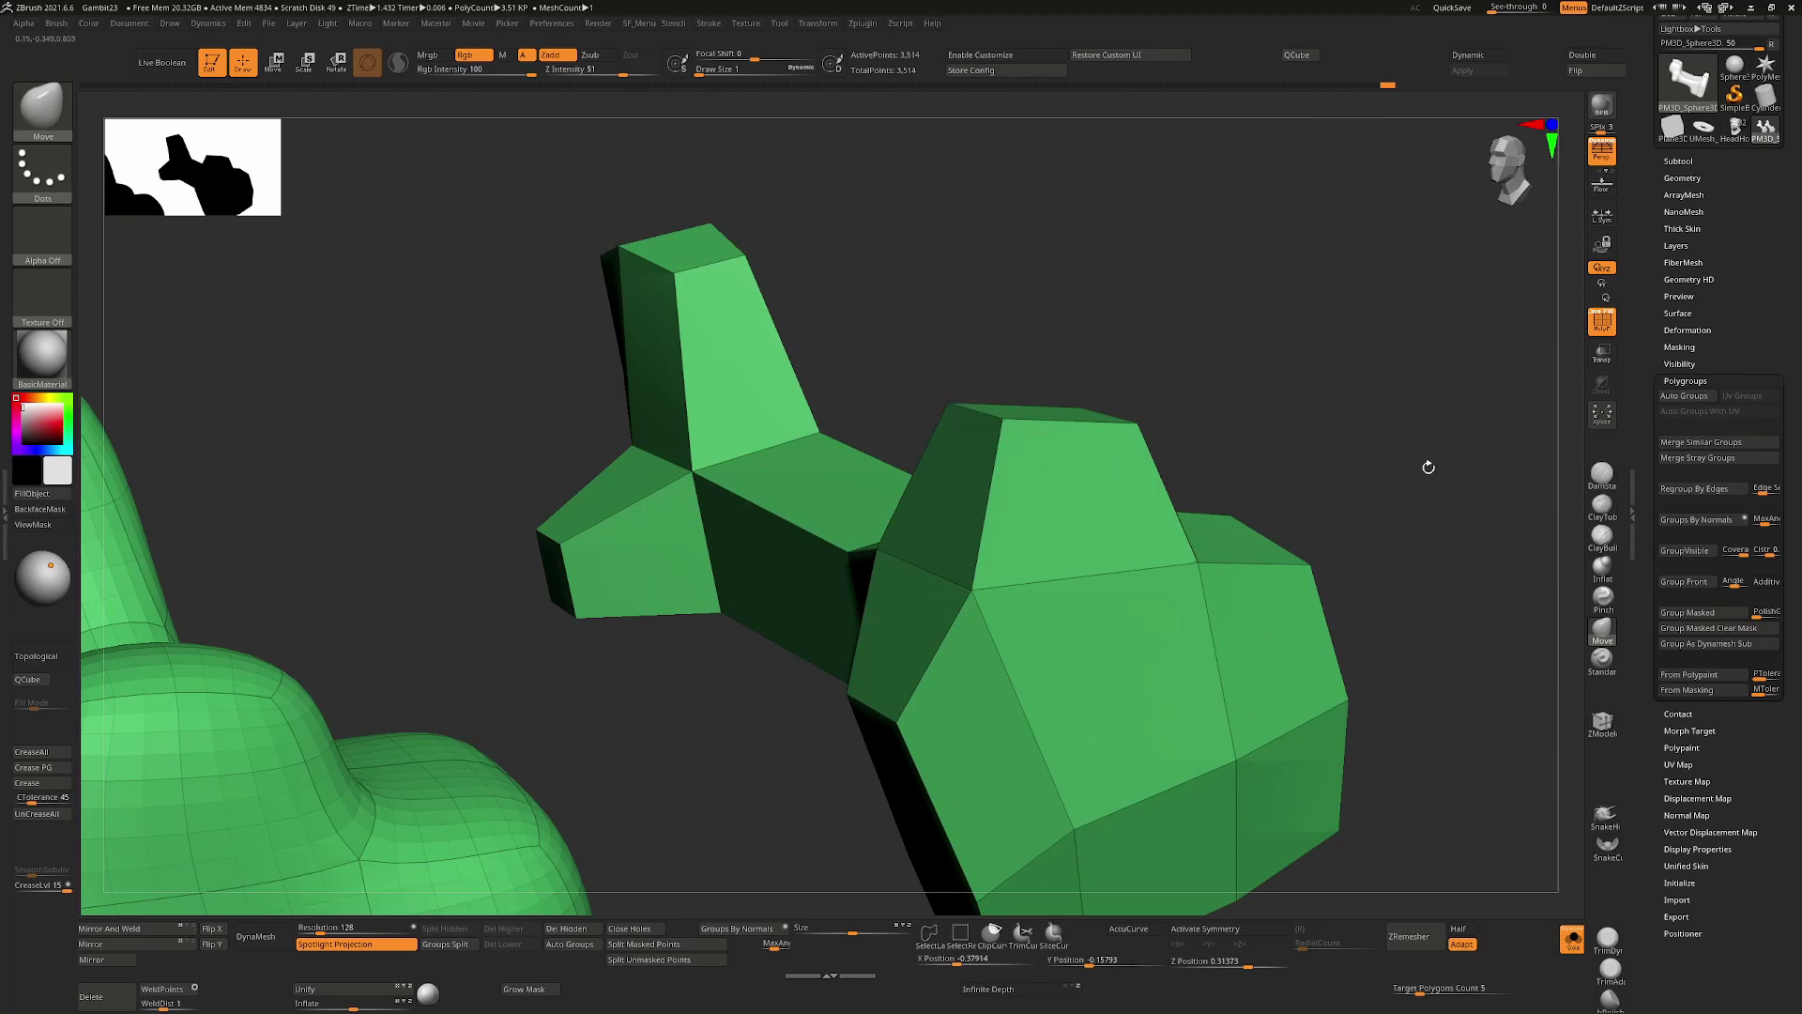
pyautogui.click(1728, 522)
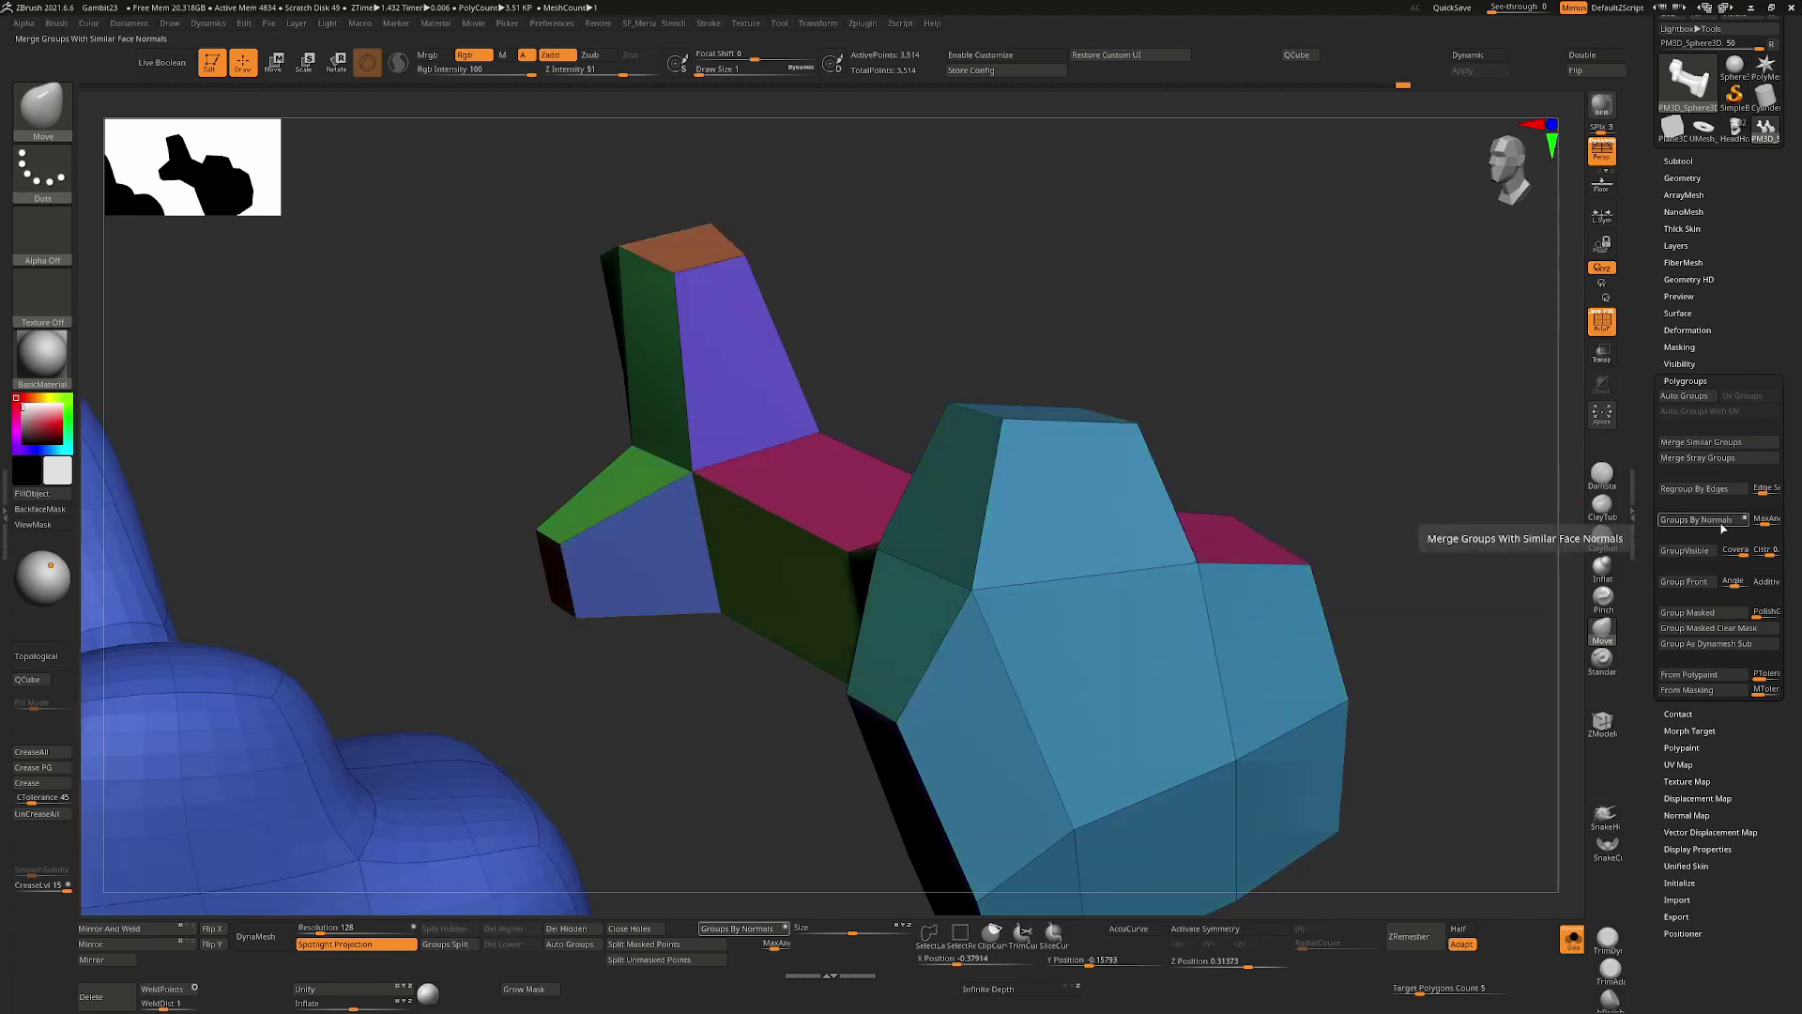
pyautogui.moveTo(1379, 374); pyautogui.dragTo(932, 423)
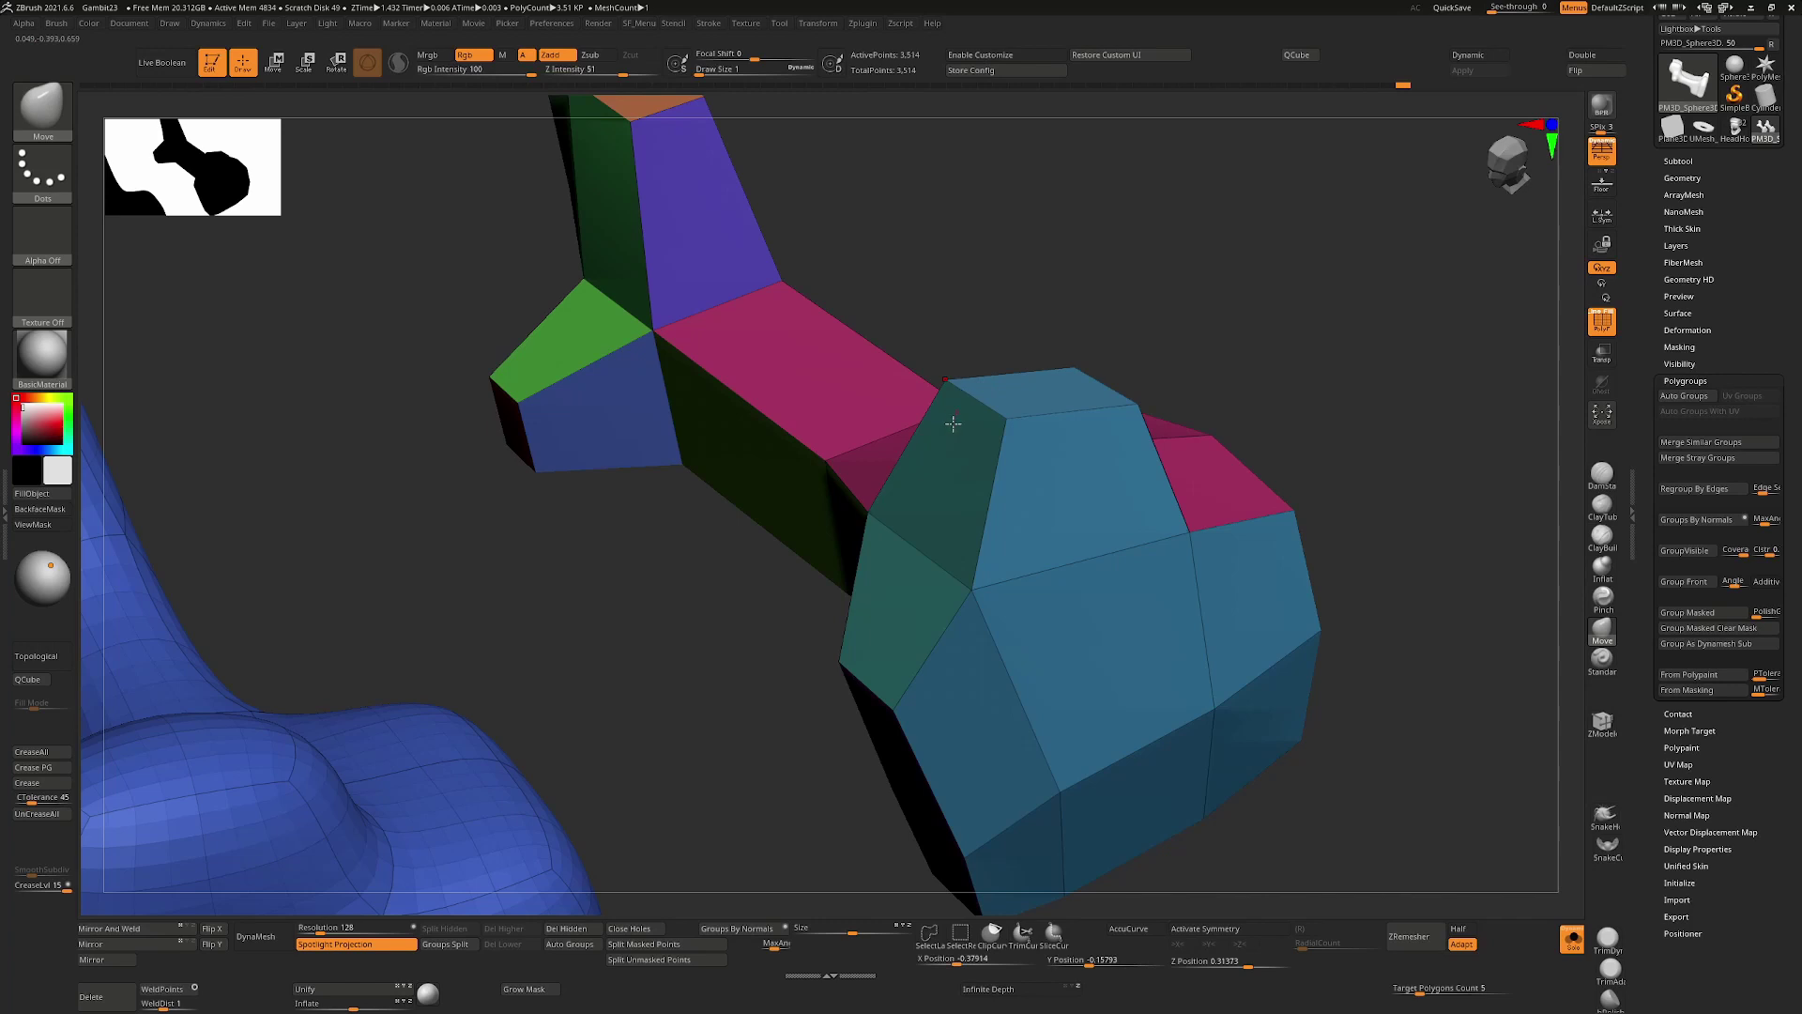
pyautogui.moveTo(1348, 332); pyautogui.dragTo(1076, 593)
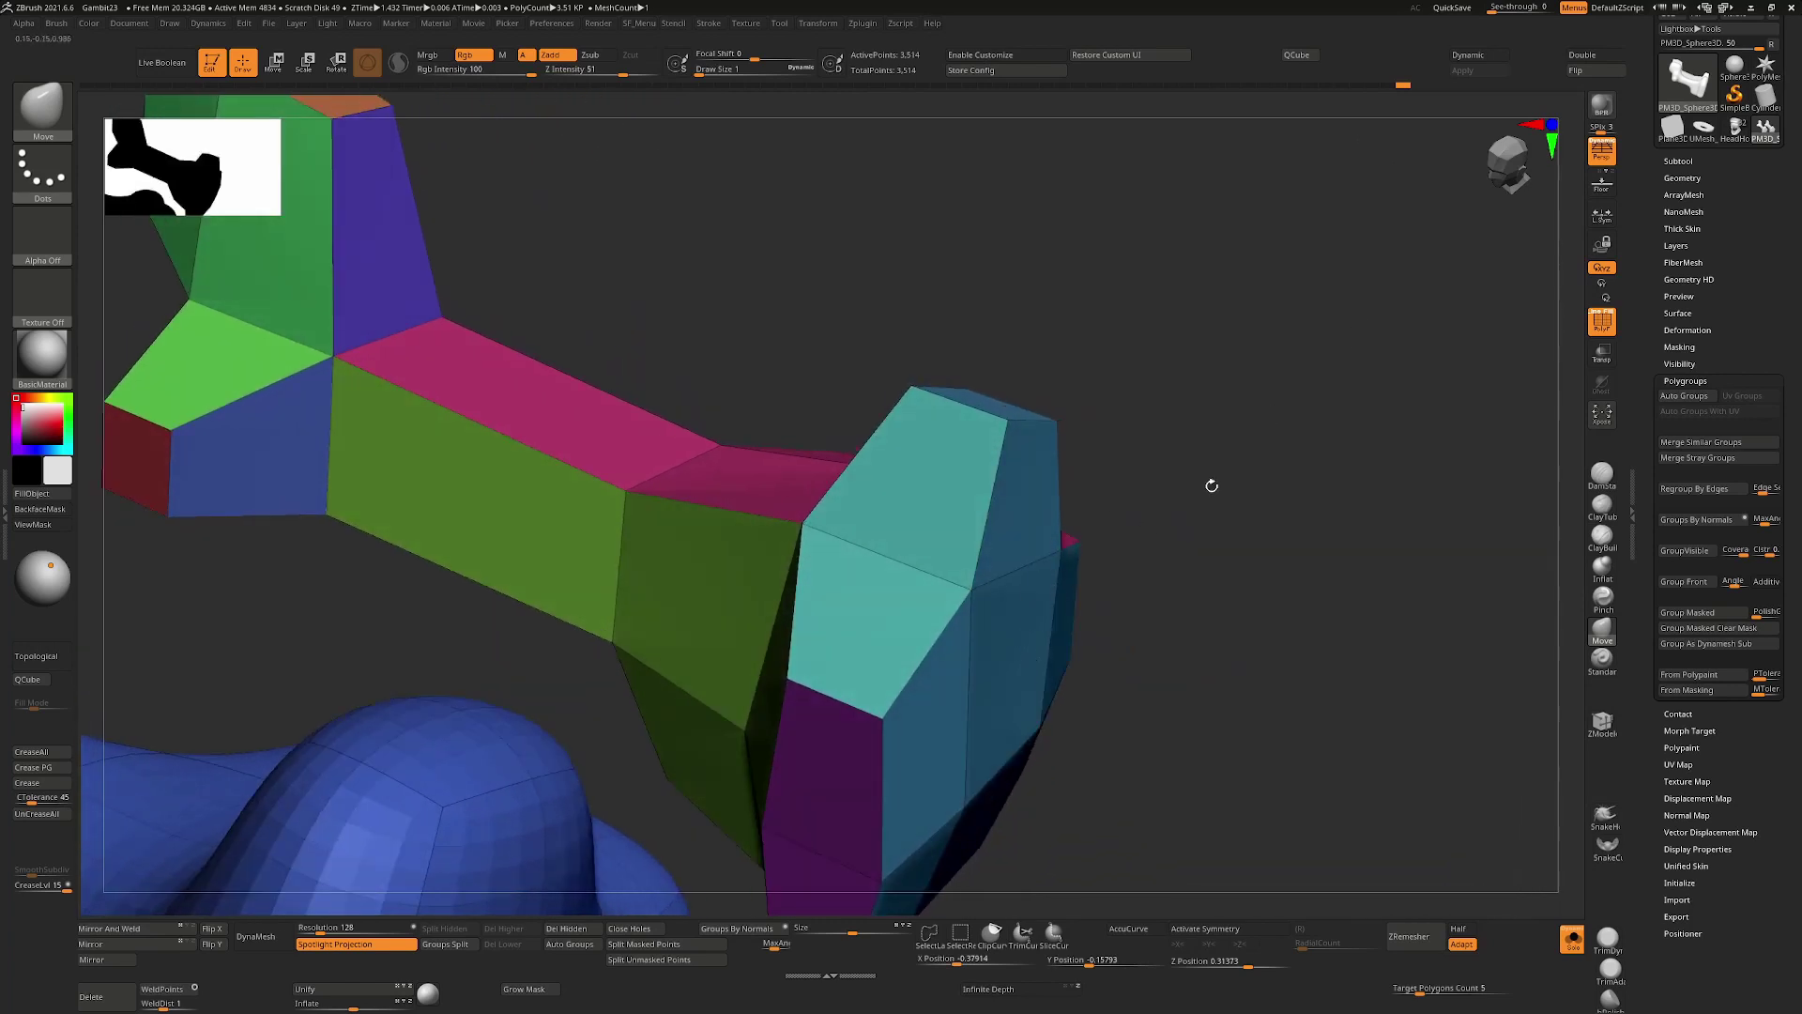
pyautogui.moveTo(1211, 487); pyautogui.dragTo(922, 583)
pyautogui.moveTo(1262, 387); pyautogui.dragTo(1343, 392)
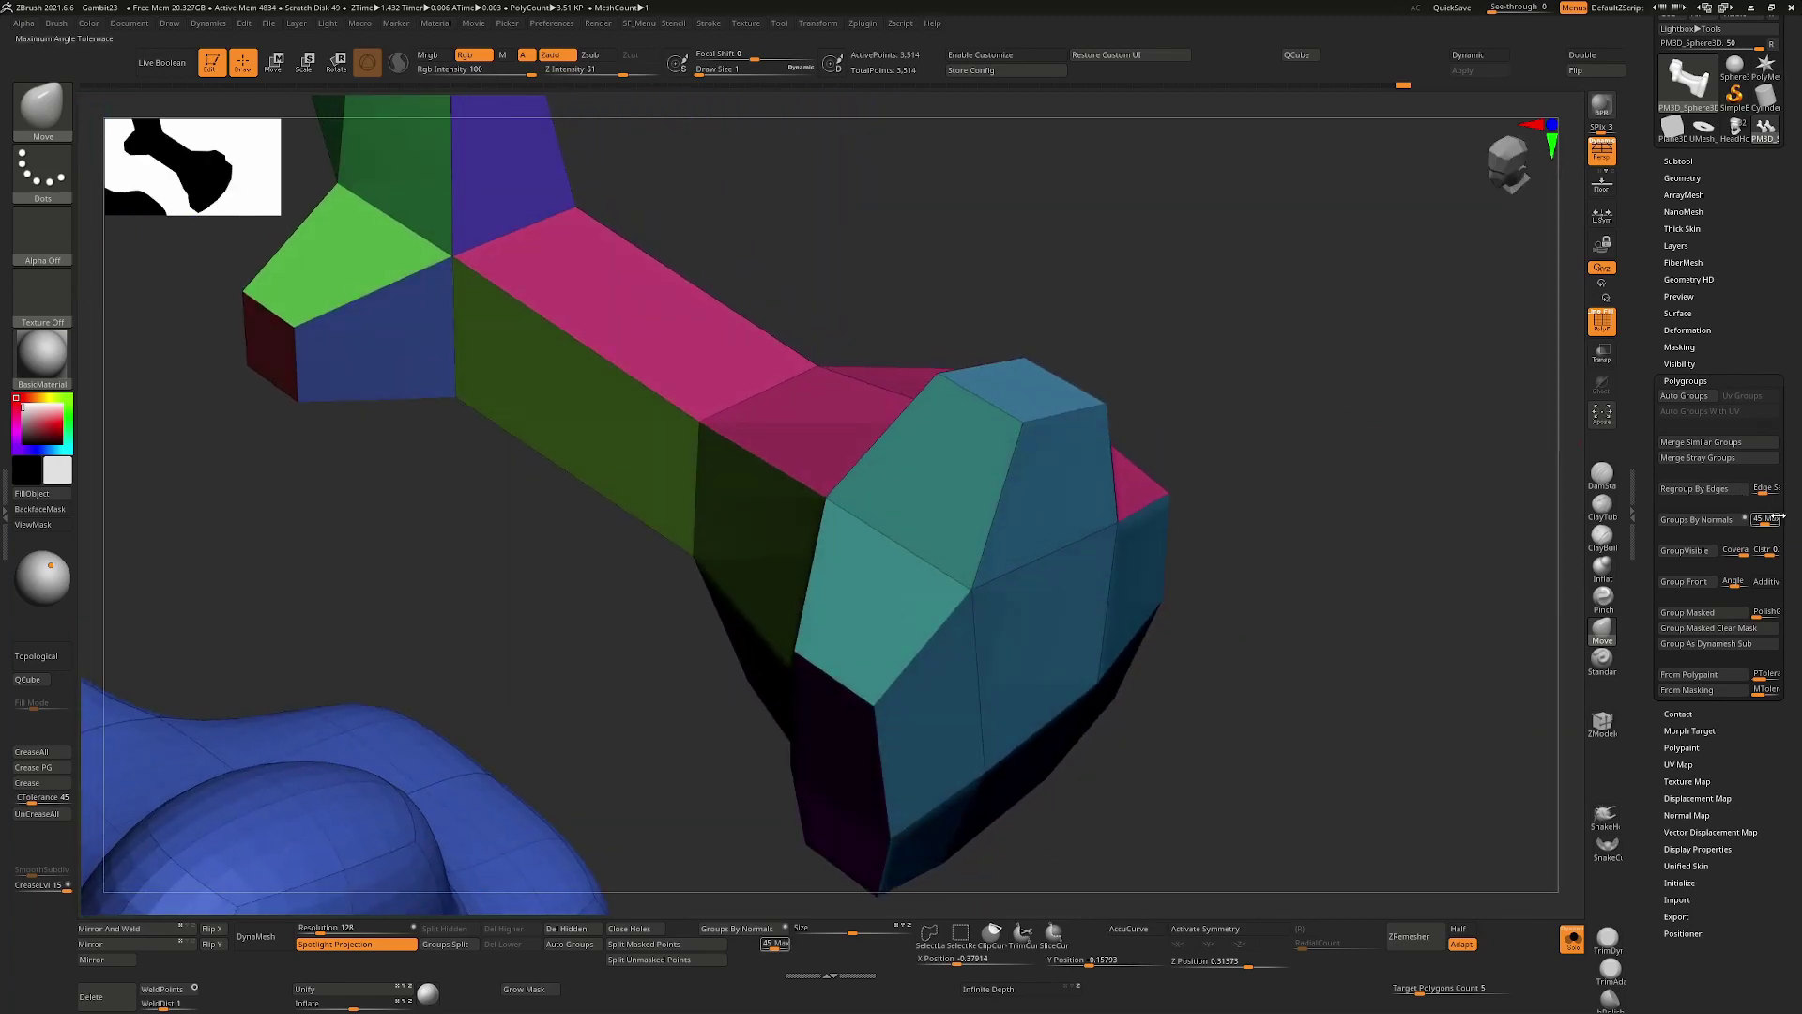
pyautogui.keyDown('alt'); pyautogui.moveTo(1252, 655); pyautogui.dragTo(1216, 455); pyautogui.keyUp('alt')
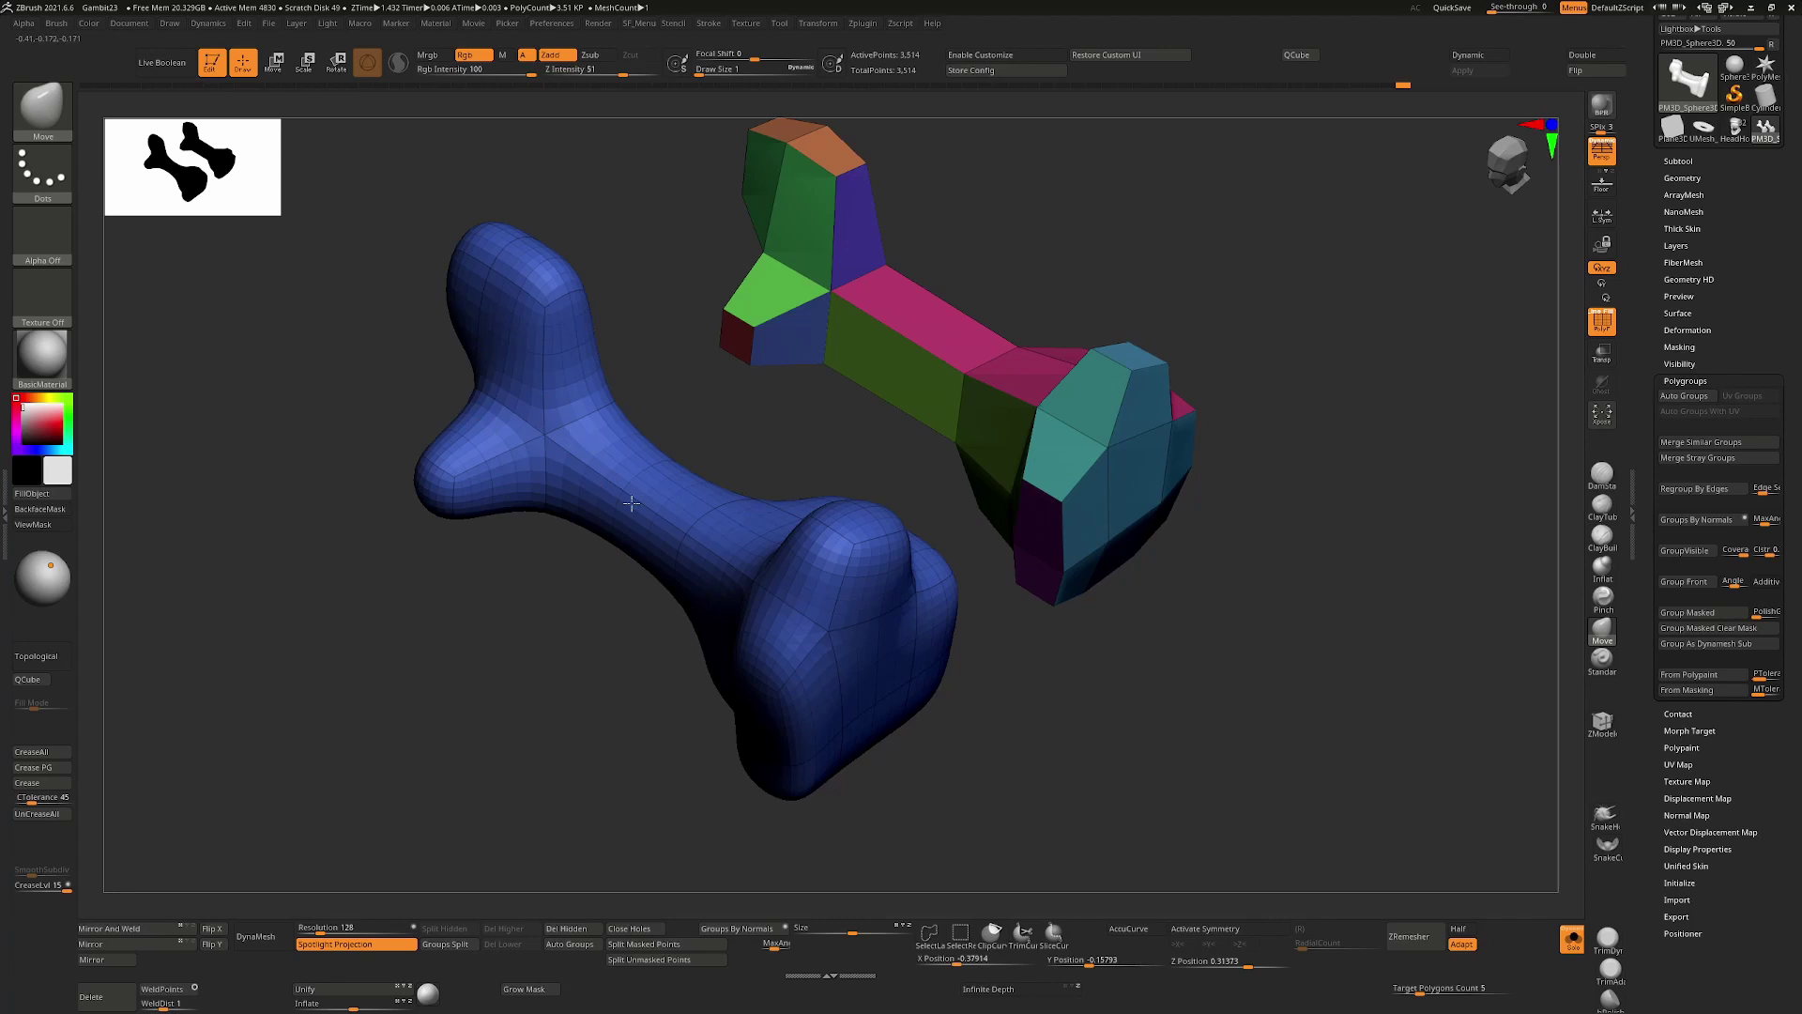
pyautogui.moveTo(1311, 515); pyautogui.dragTo(1404, 535)
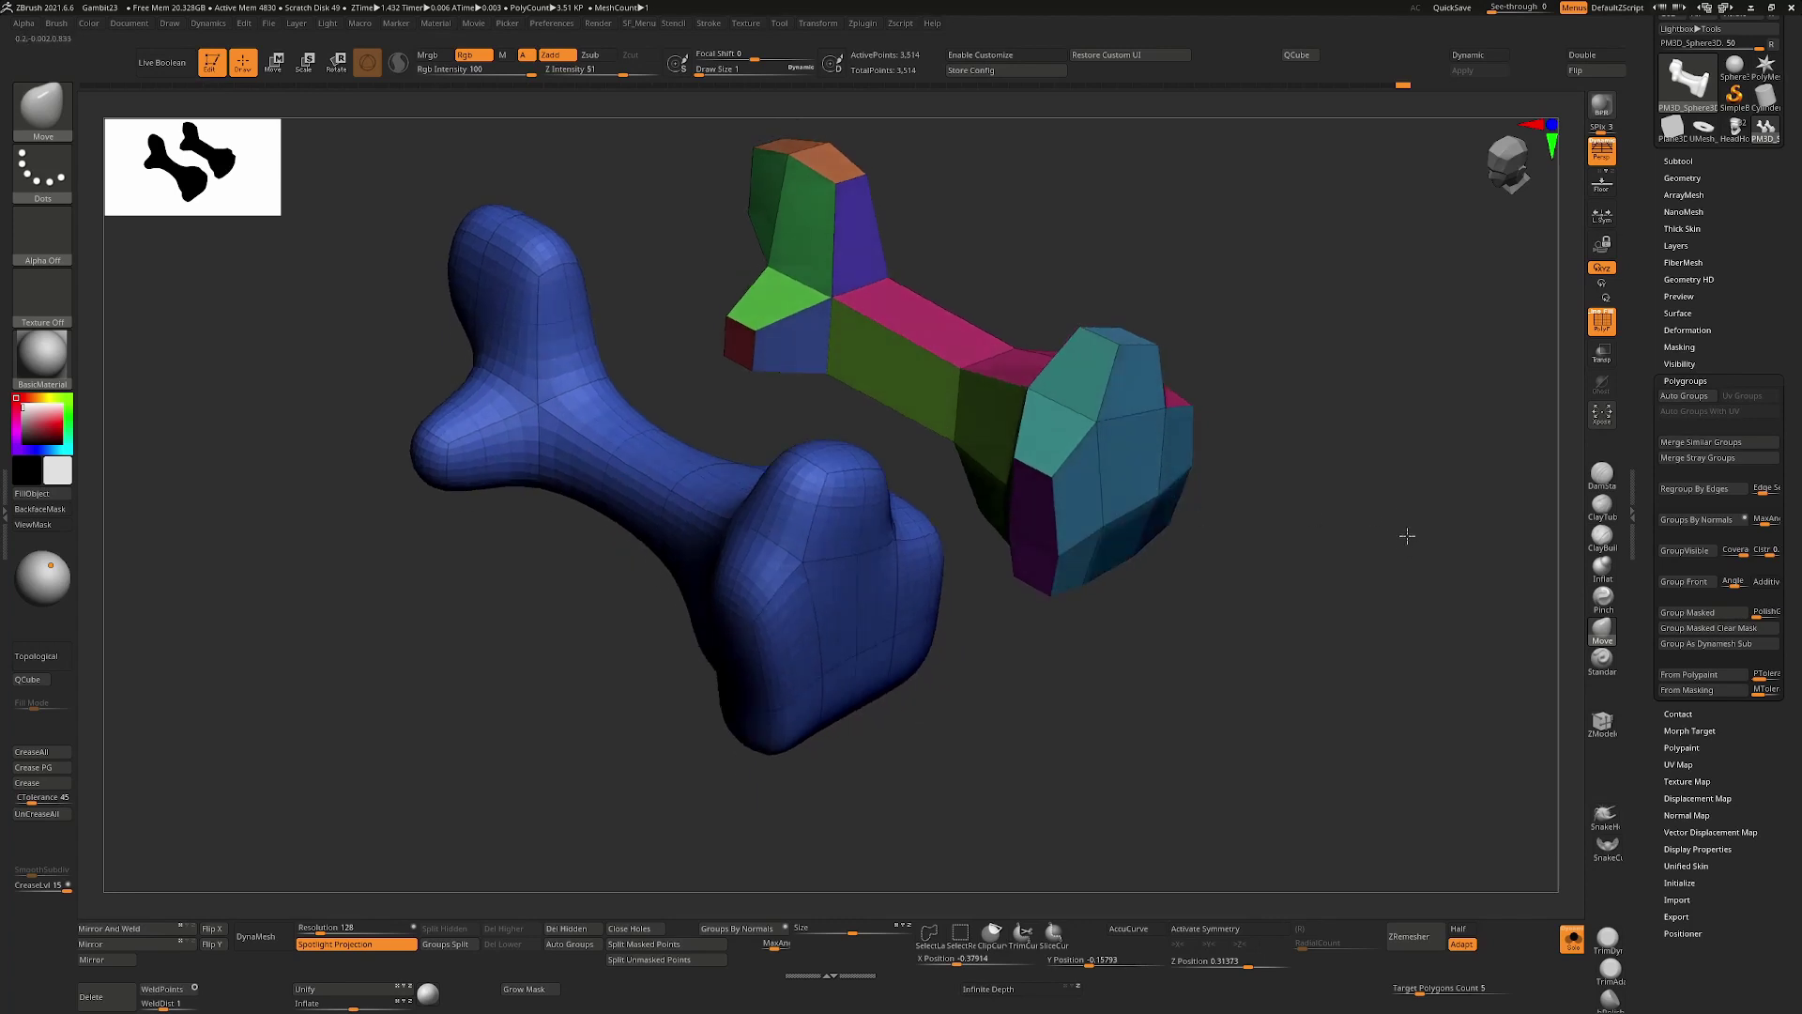
# Regroup the bones by normals with the maximum angle tolerance raised above 45 and inspect the low-poly bone's polygroups
pyautogui.moveTo(1764, 520); pyautogui.dragTo(1768, 519)
pyautogui.click(1730, 525)
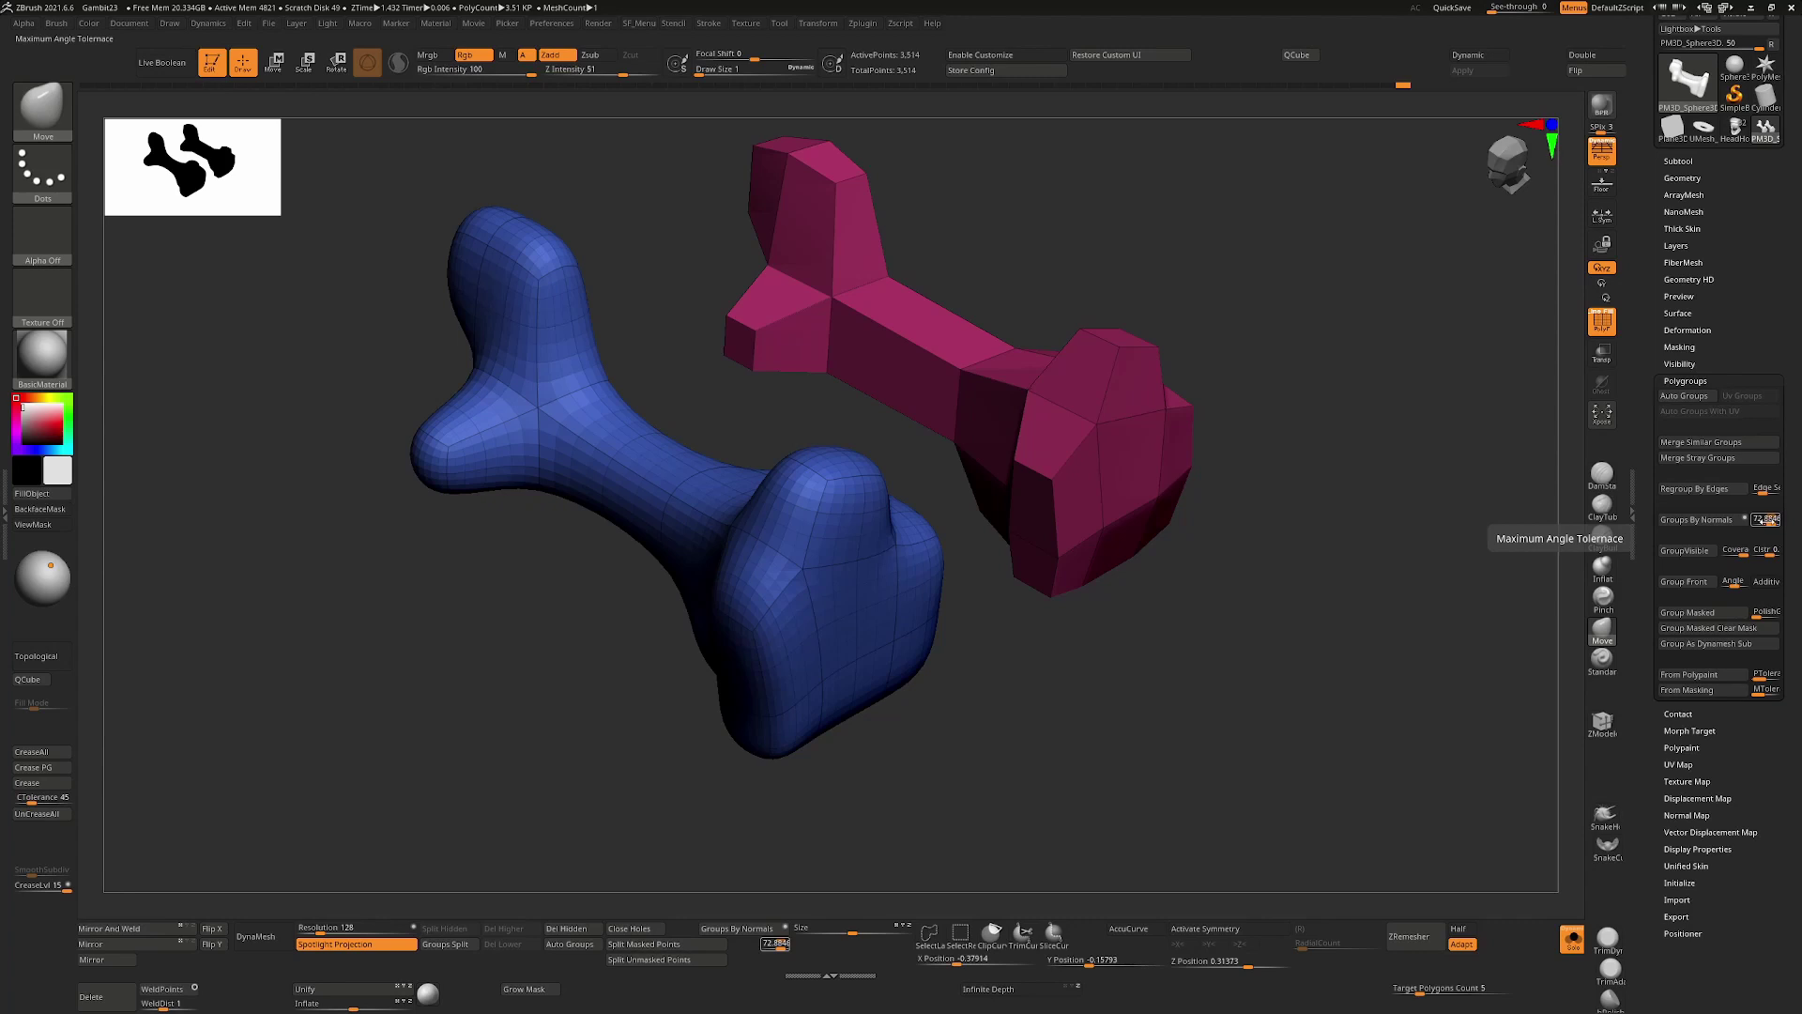
pyautogui.click(1723, 521)
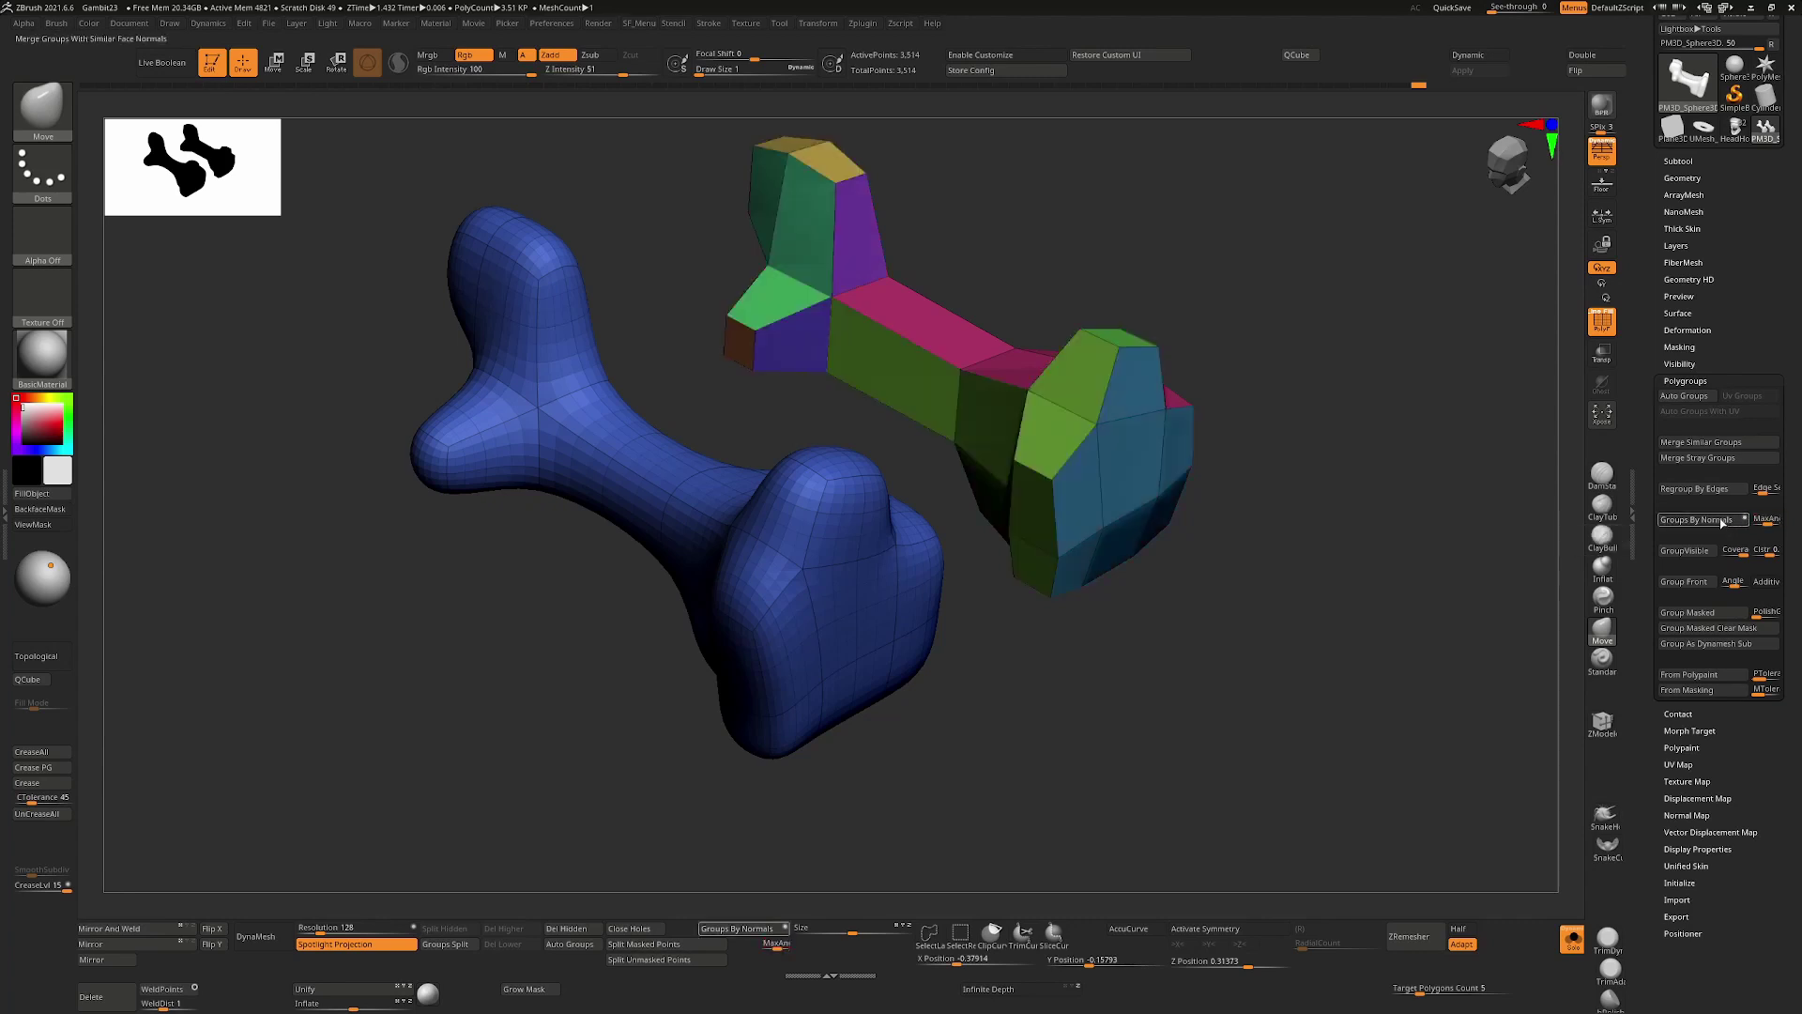
pyautogui.moveTo(1378, 600); pyautogui.dragTo(1059, 457)
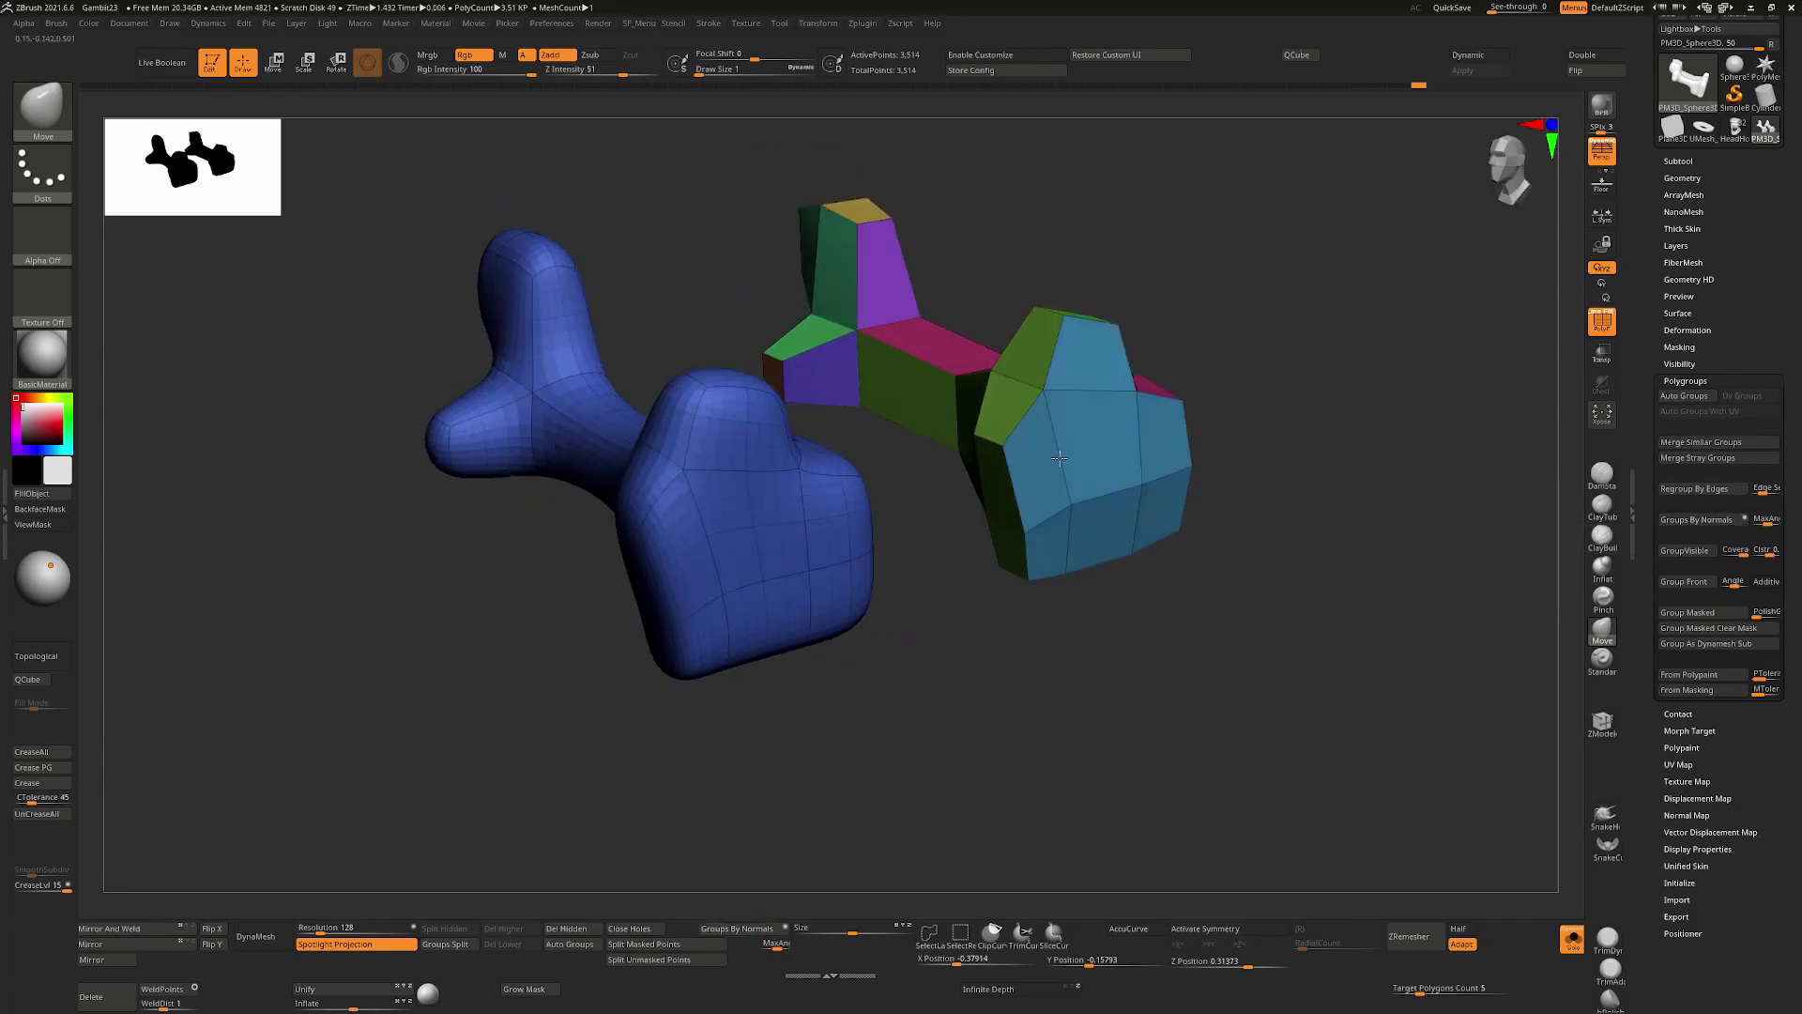
pyautogui.moveTo(1211, 490); pyautogui.dragTo(1152, 401)
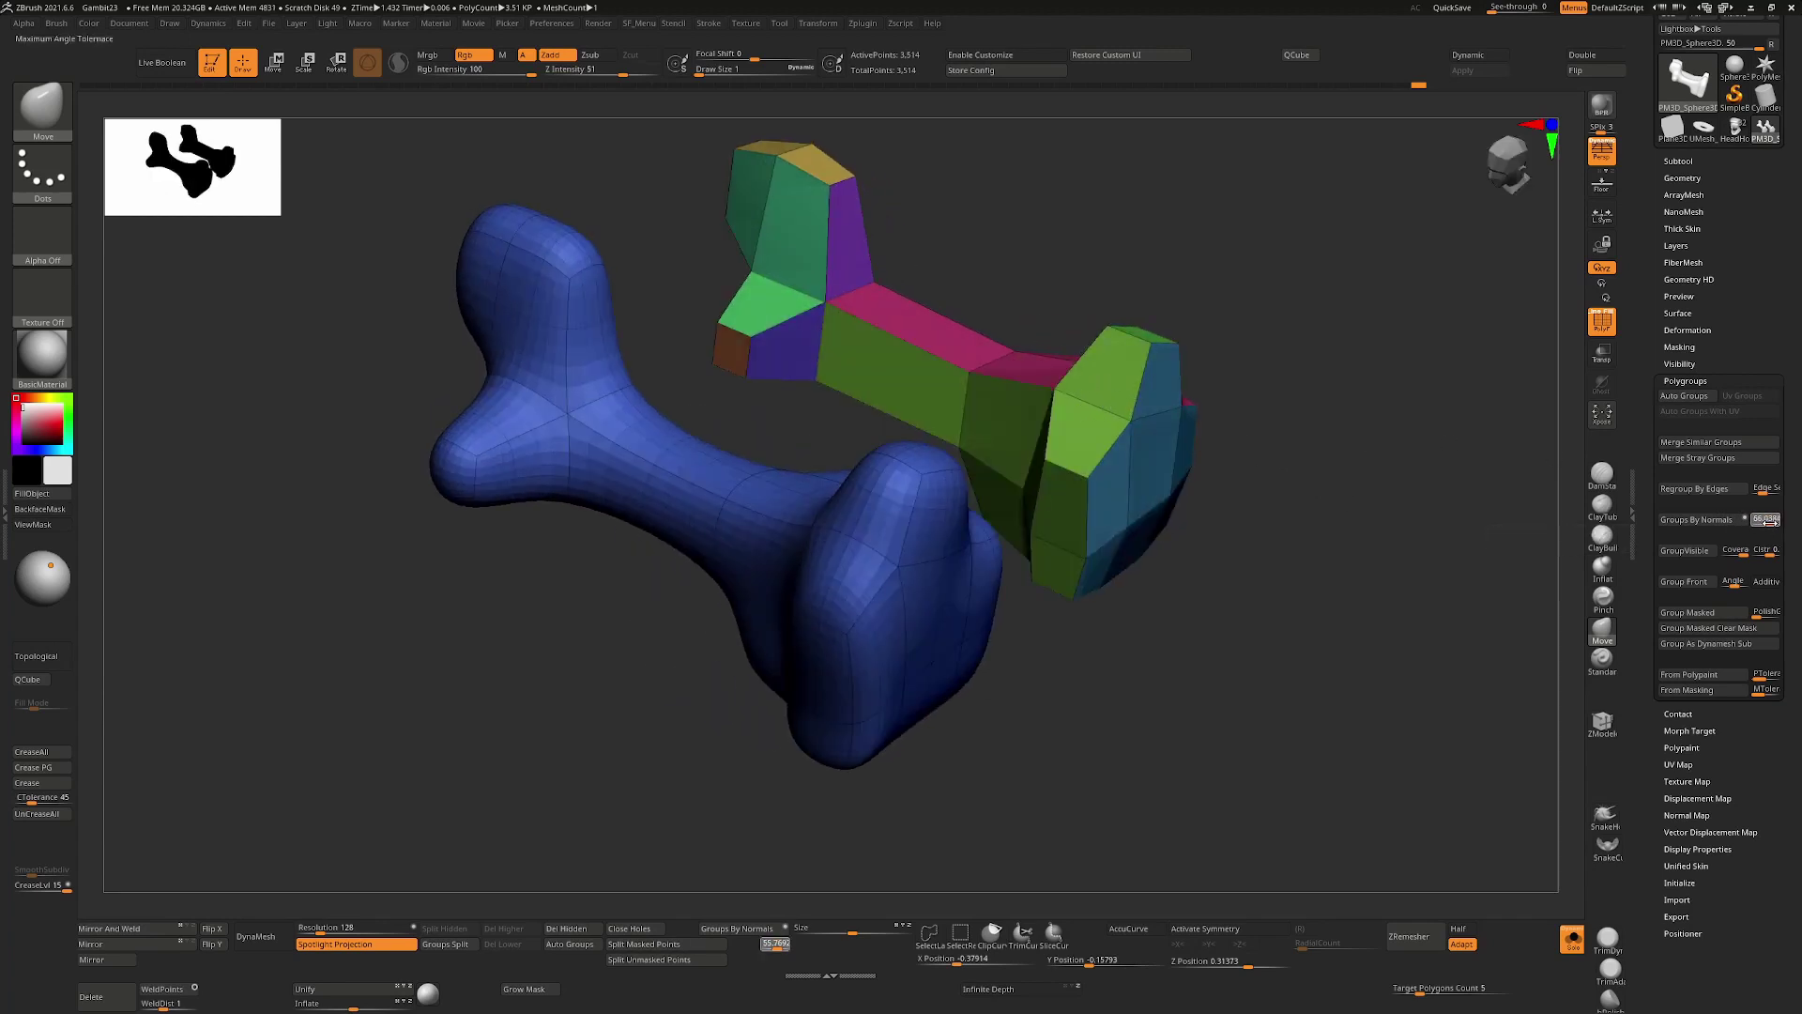
# Regroup the bones by normals at successively lower maximum angle tolerances, down to about 7.8
pyautogui.click(1704, 519)
pyautogui.click(1763, 519)
pyautogui.click(1727, 522)
pyautogui.click(1760, 521)
pyautogui.click(1696, 519)
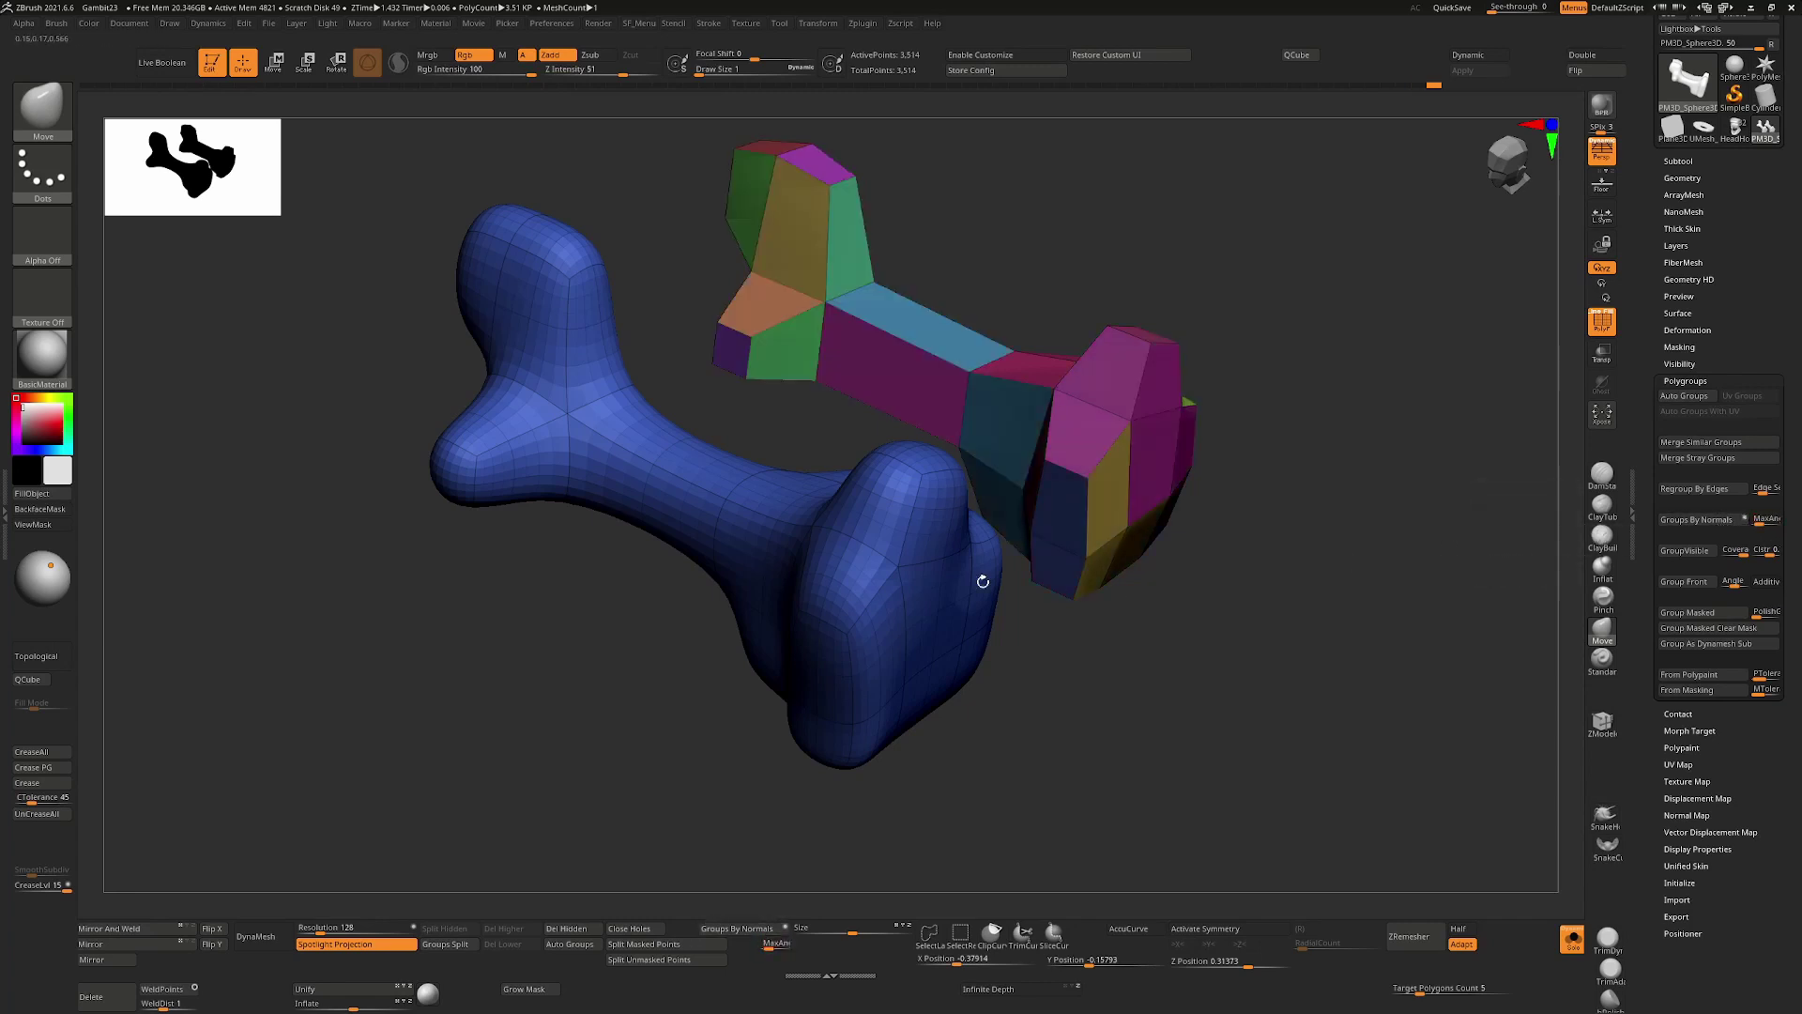
pyautogui.moveTo(1433, 600); pyautogui.dragTo(1493, 587)
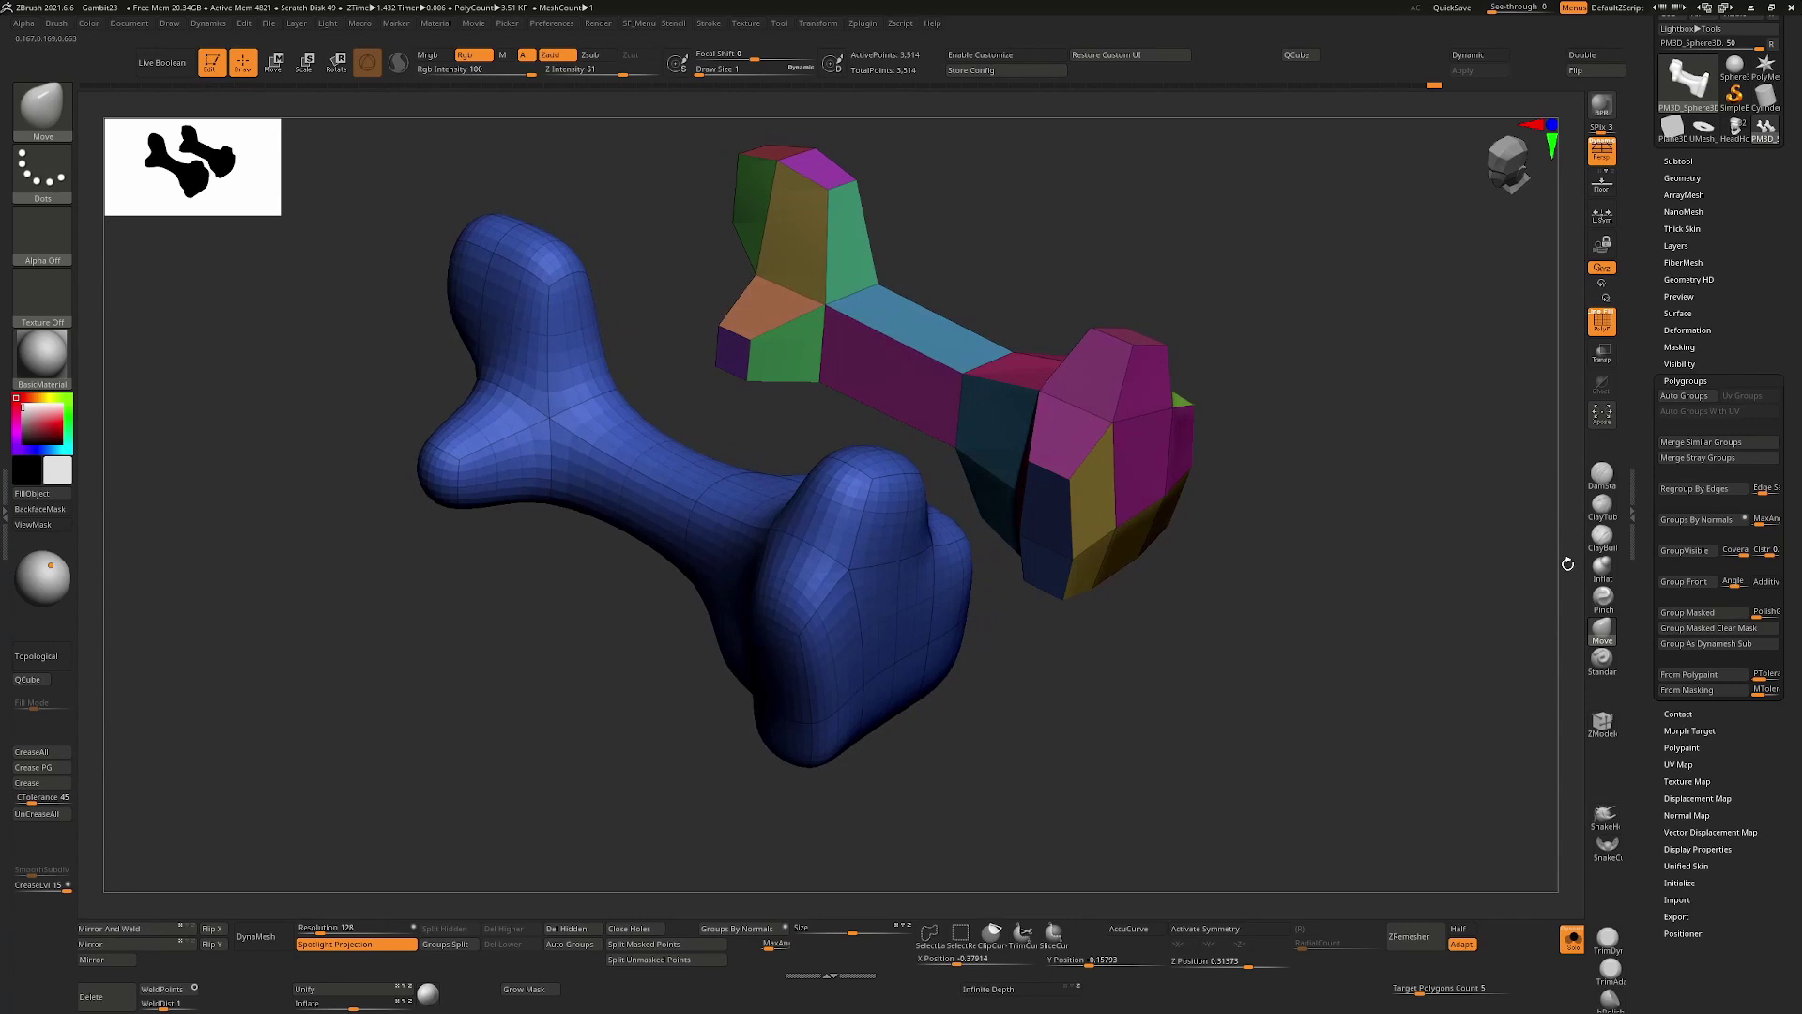
pyautogui.moveTo(1764, 526); pyautogui.dragTo(1756, 526)
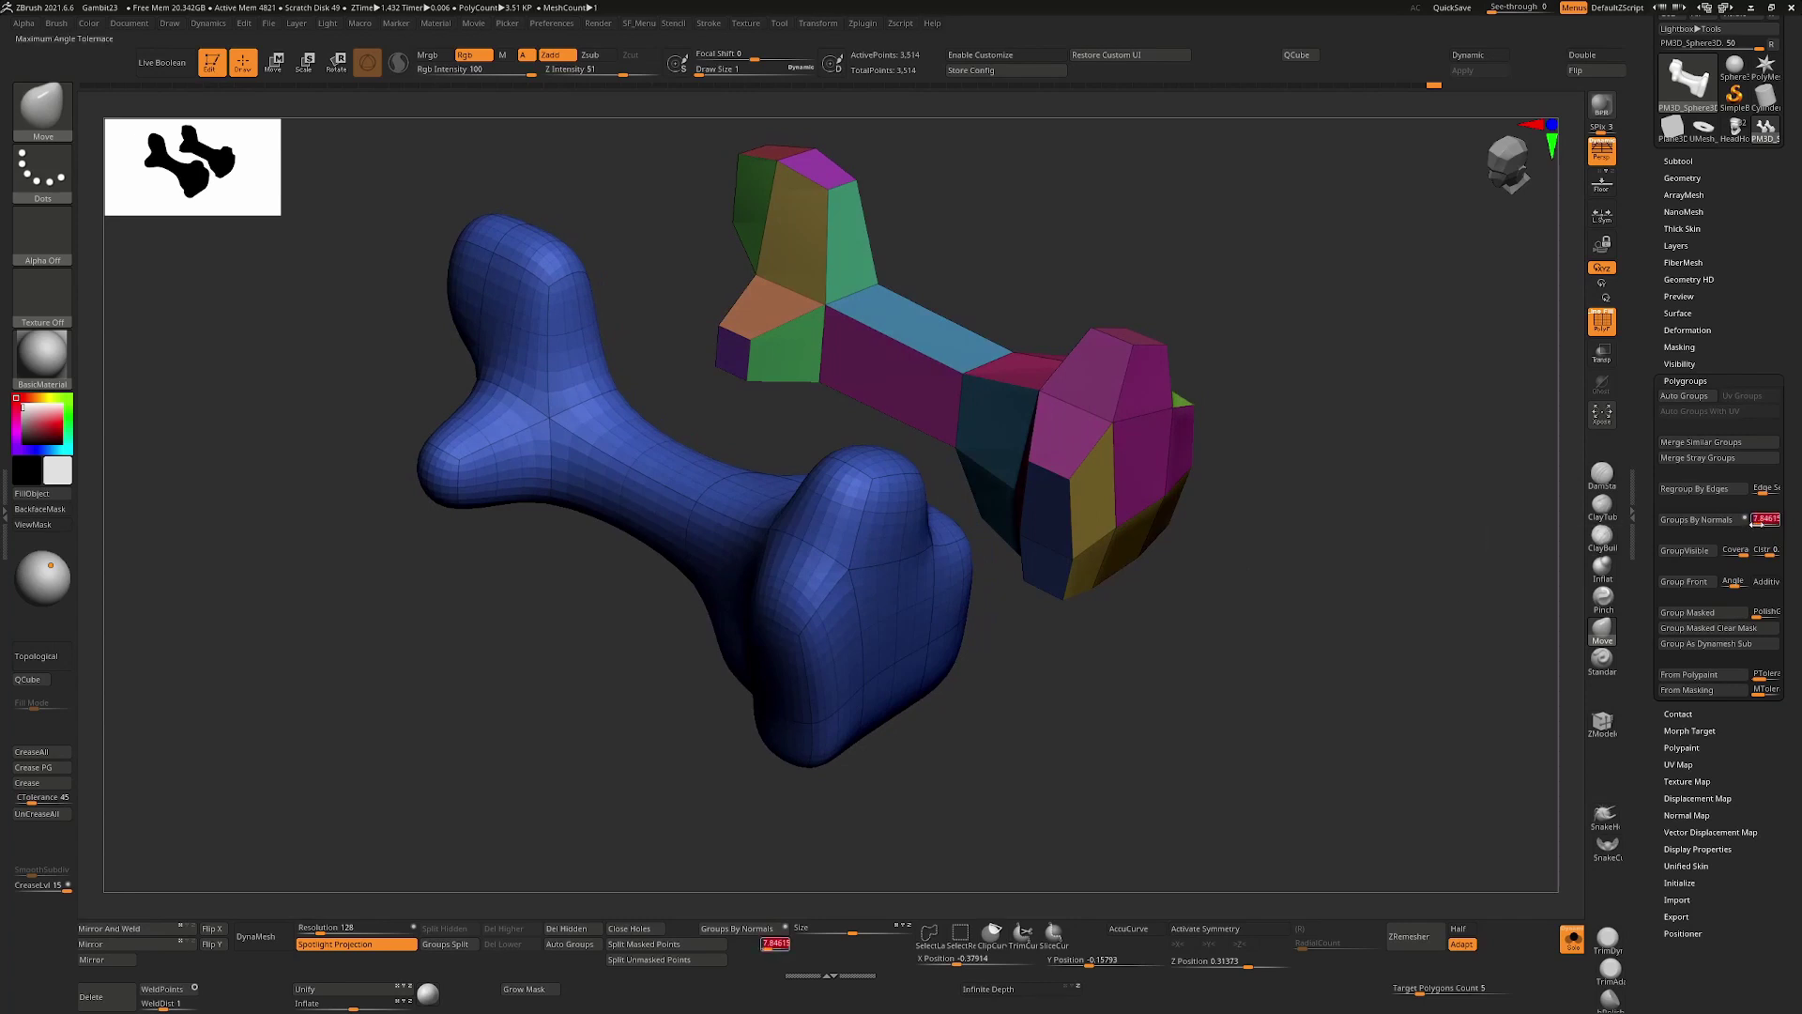
pyautogui.click(1725, 526)
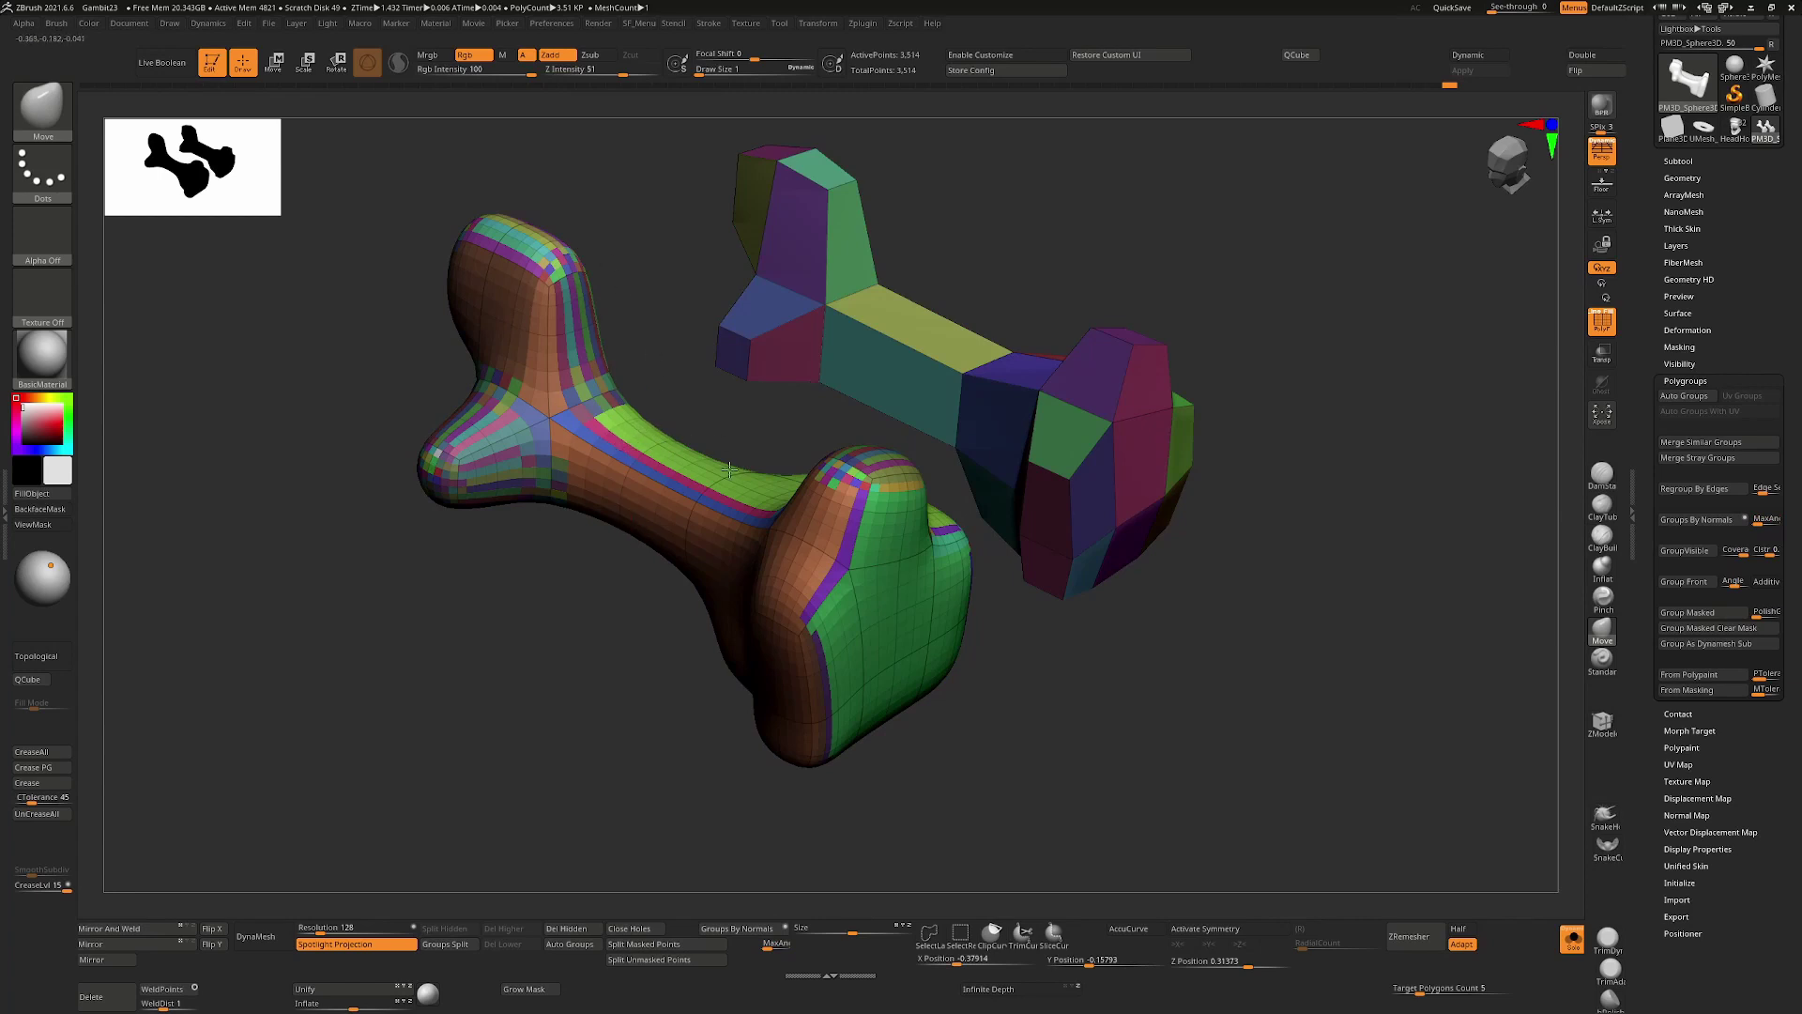
# Set the maximum angle tolerance to 45 and regroup both bones by normals
pyautogui.click(1764, 520)
pyautogui.write('45')
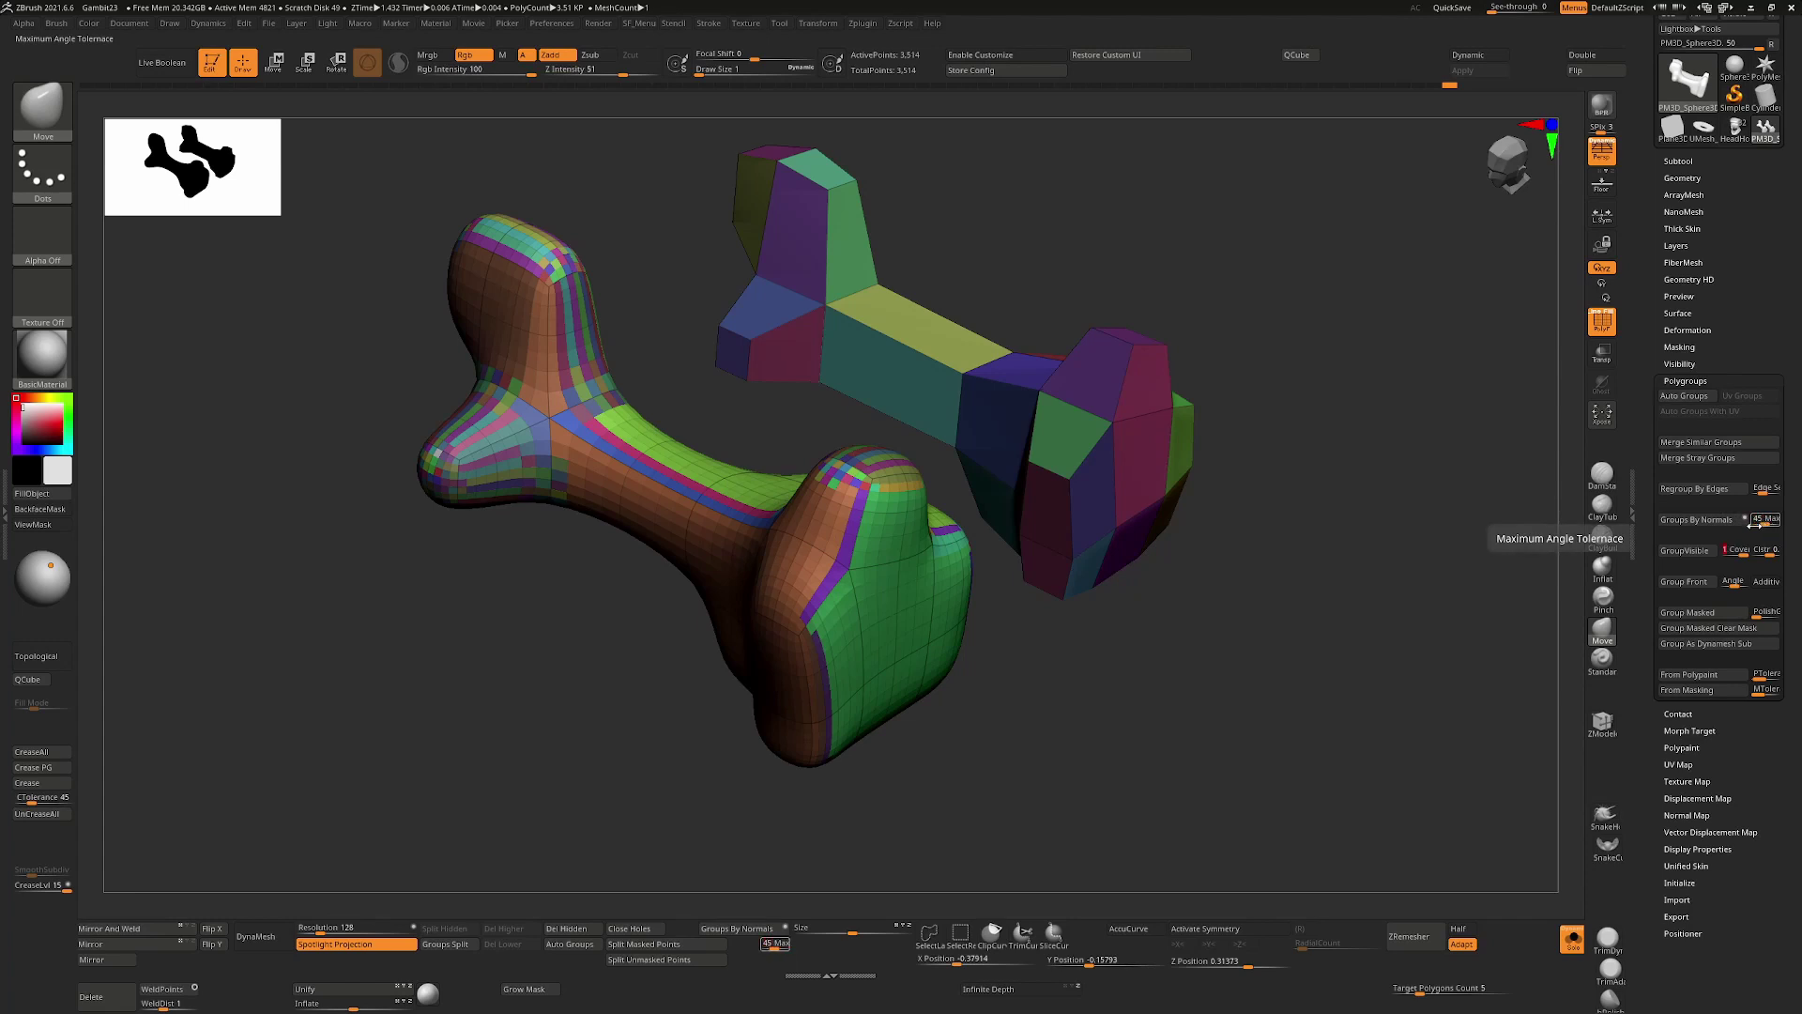
pyautogui.click(1723, 524)
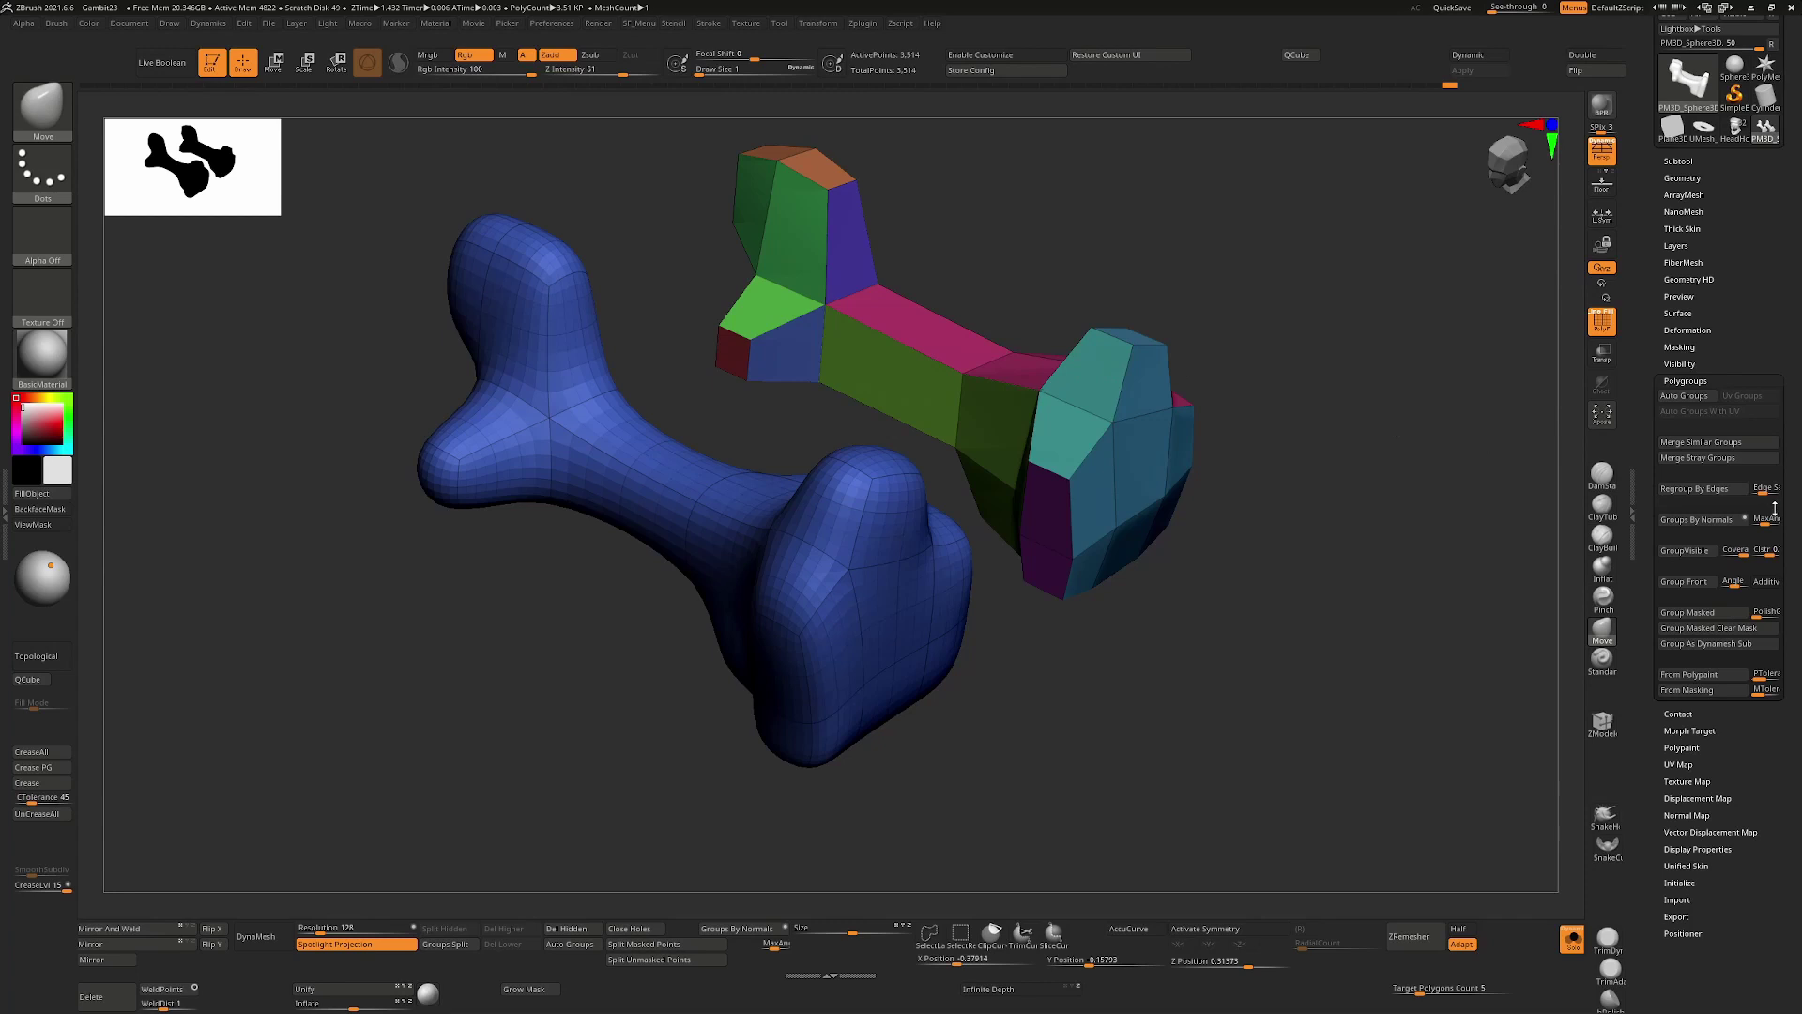
# Switch Groups By Normals to its alternate mode and regroup both bones
pyautogui.click(1720, 520)
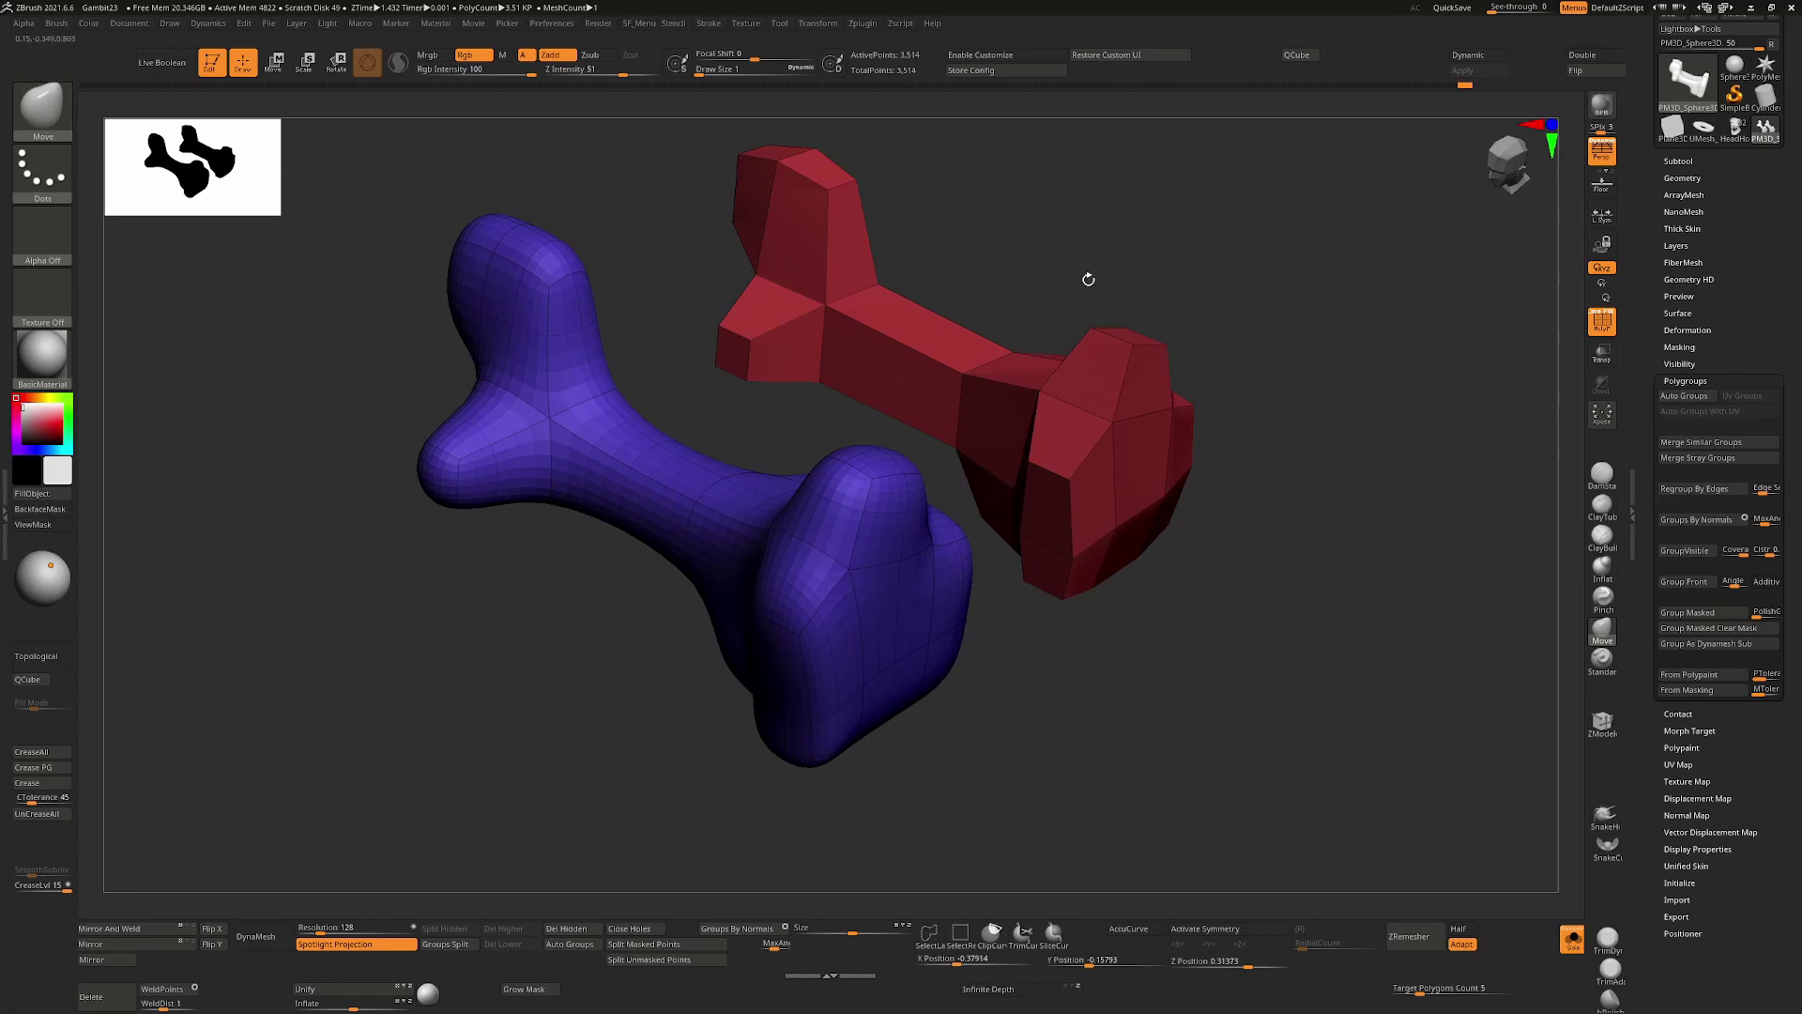
pyautogui.moveTo(1411, 567)
pyautogui.mouseDown()
pyautogui.moveTo(1372, 595)
pyautogui.moveTo(1436, 575)
pyautogui.mouseUp()
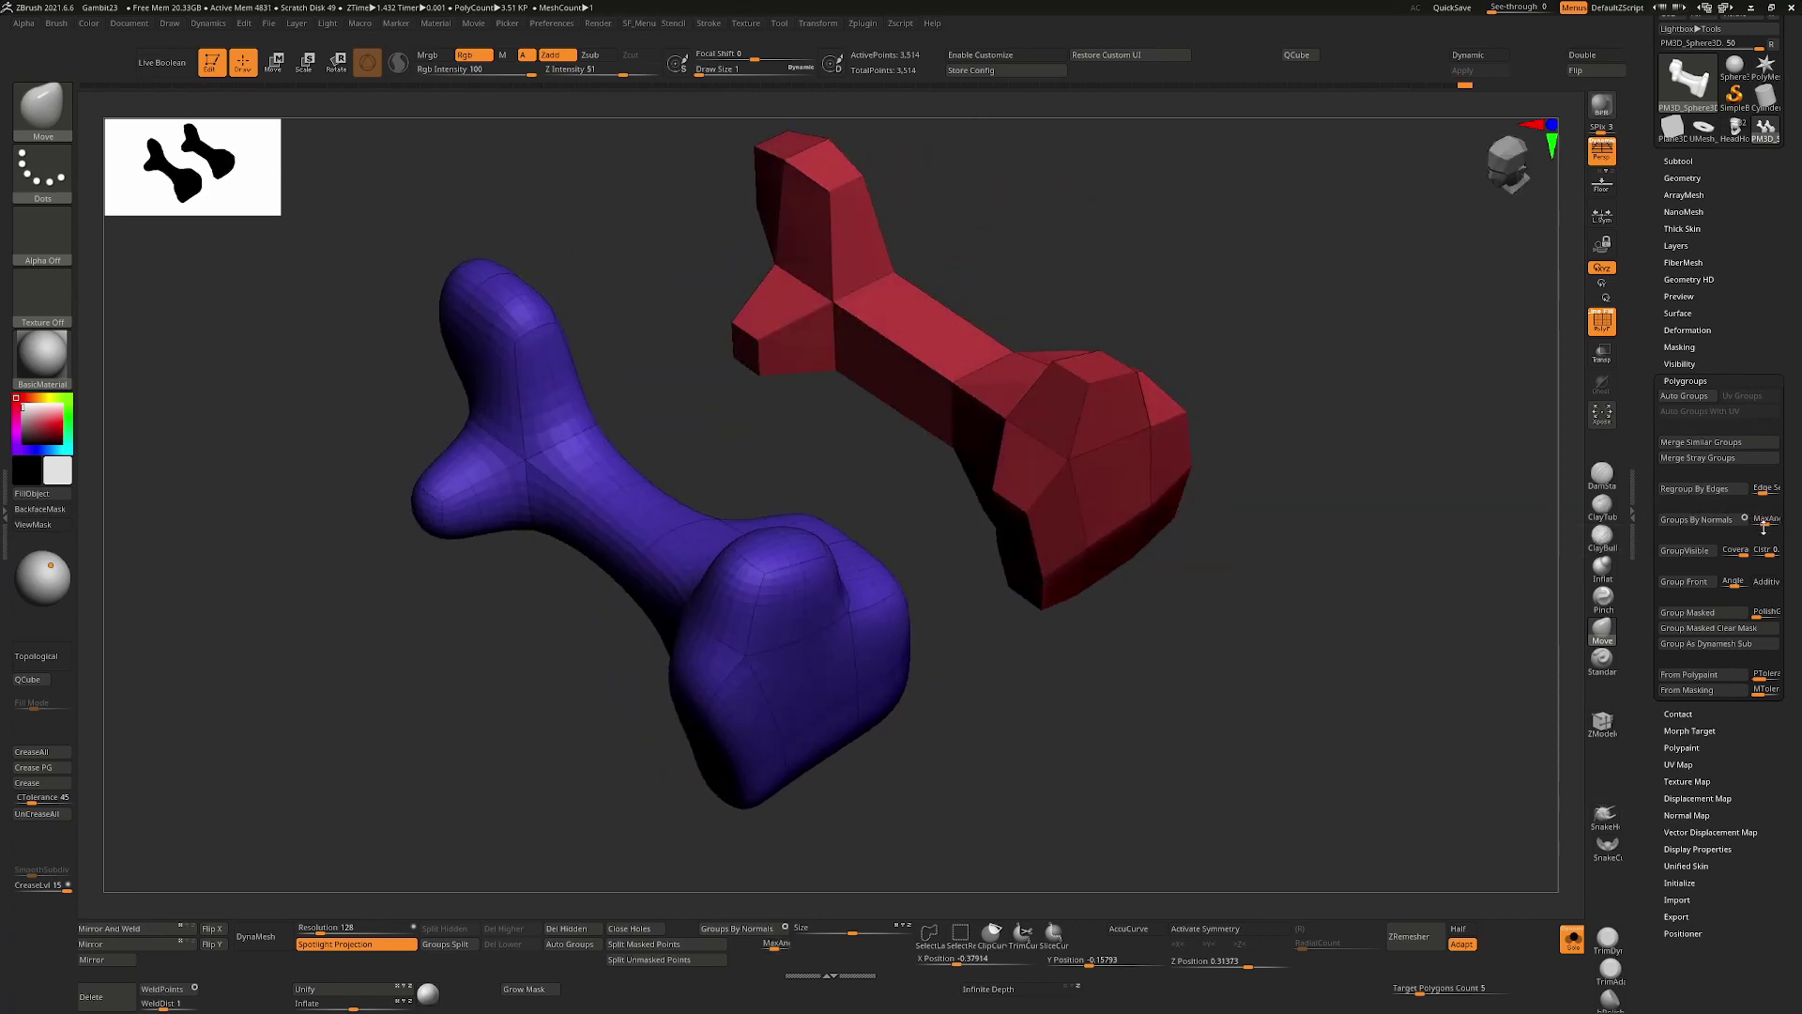
pyautogui.click(1696, 519)
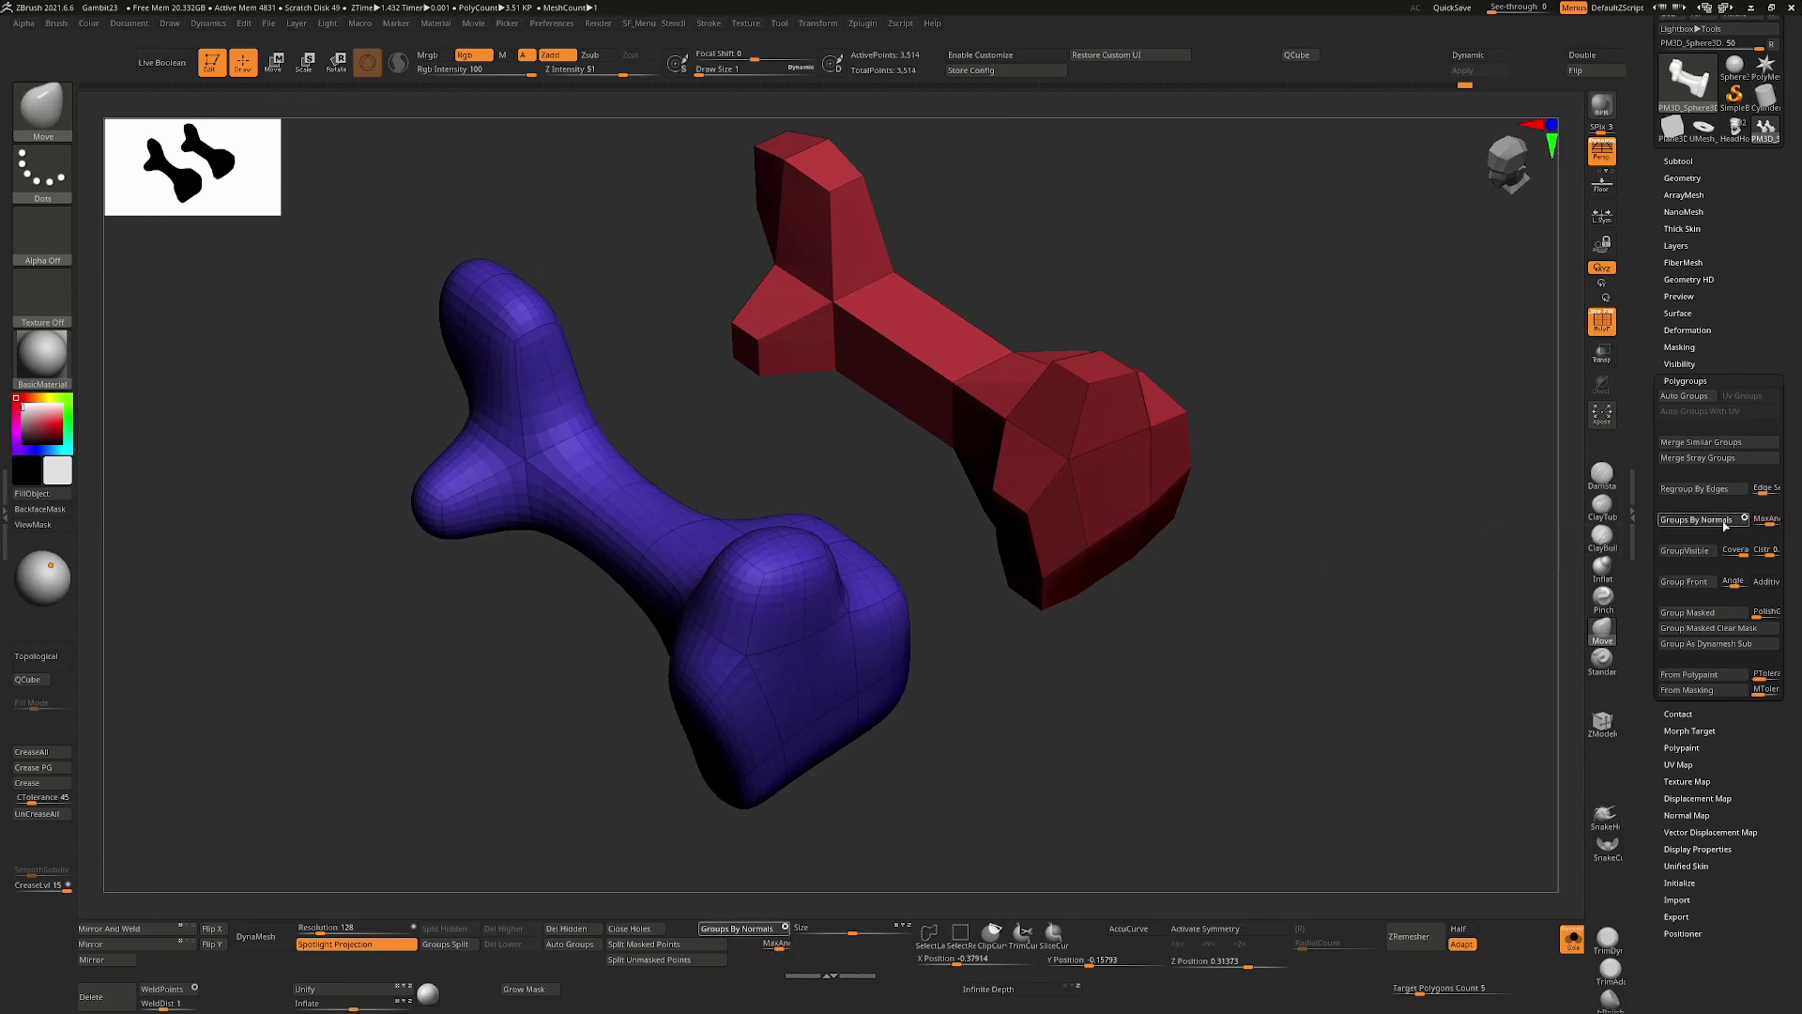
# Lower the maximum angle tolerance to about 31.8 and regroup the bones by normals in the alternate mode
pyautogui.click(1757, 520)
pyautogui.moveTo(1767, 522); pyautogui.dragTo(1761, 522)
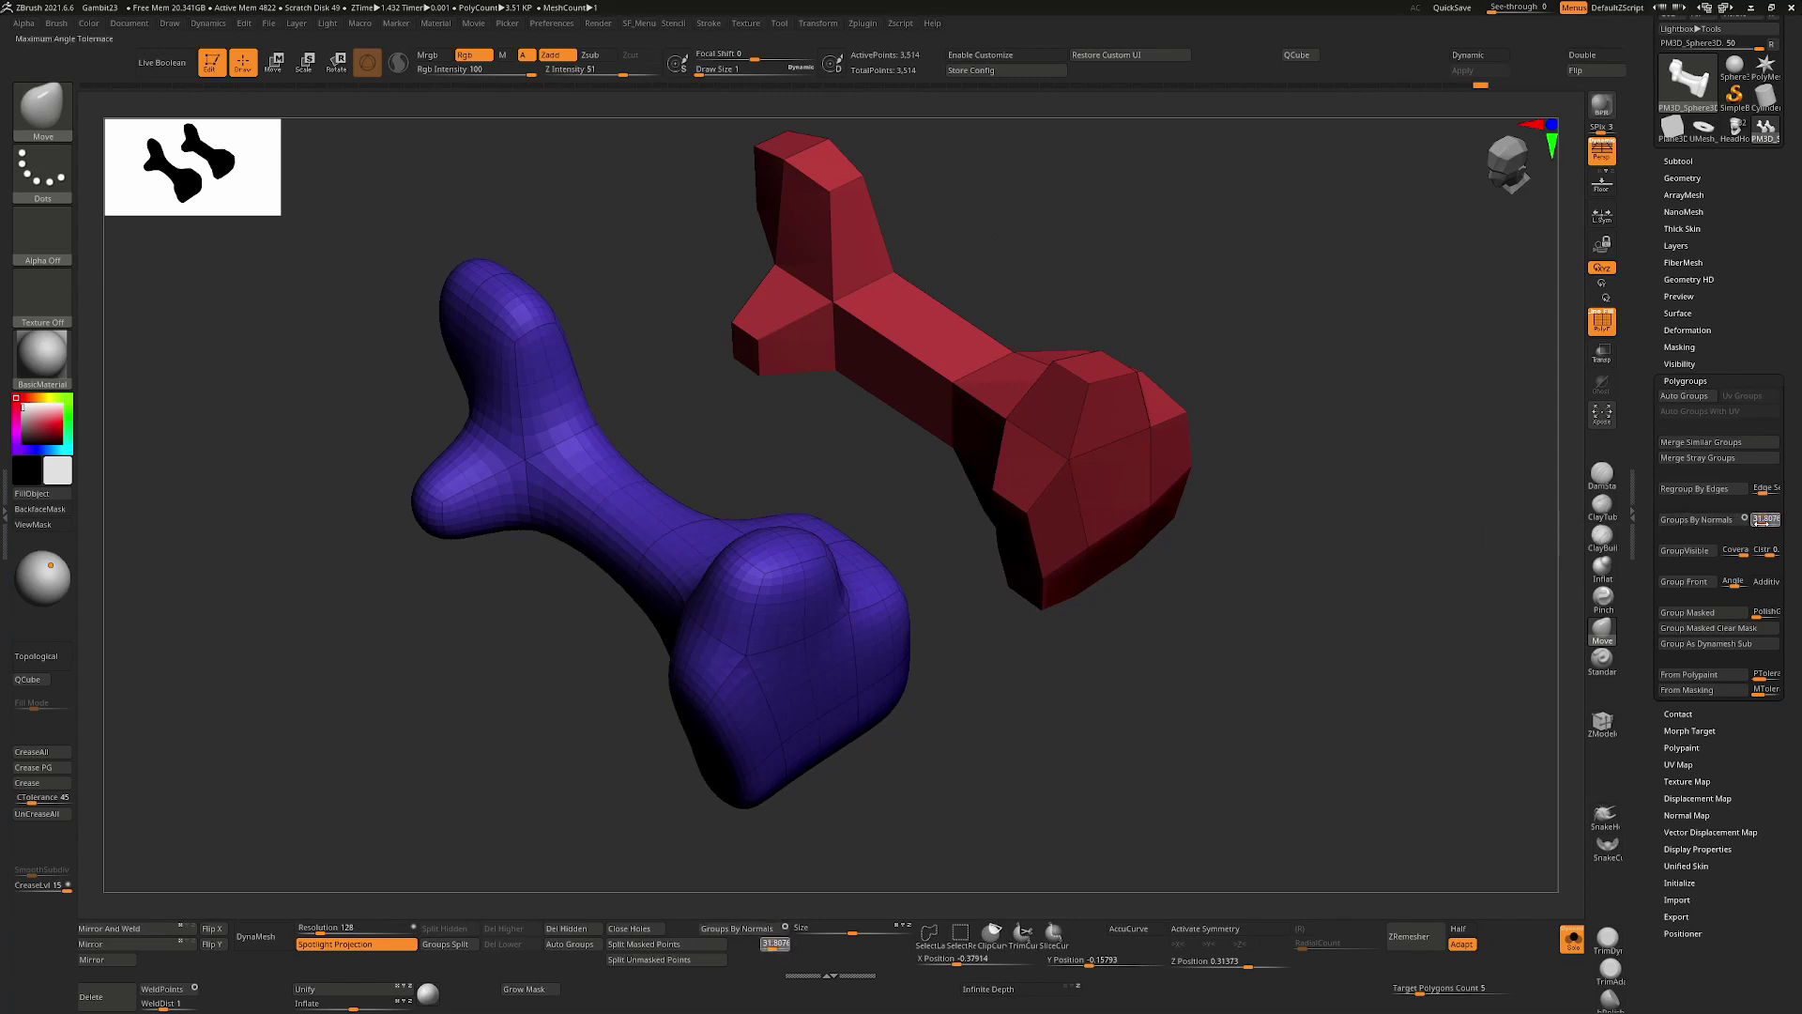
pyautogui.click(1696, 519)
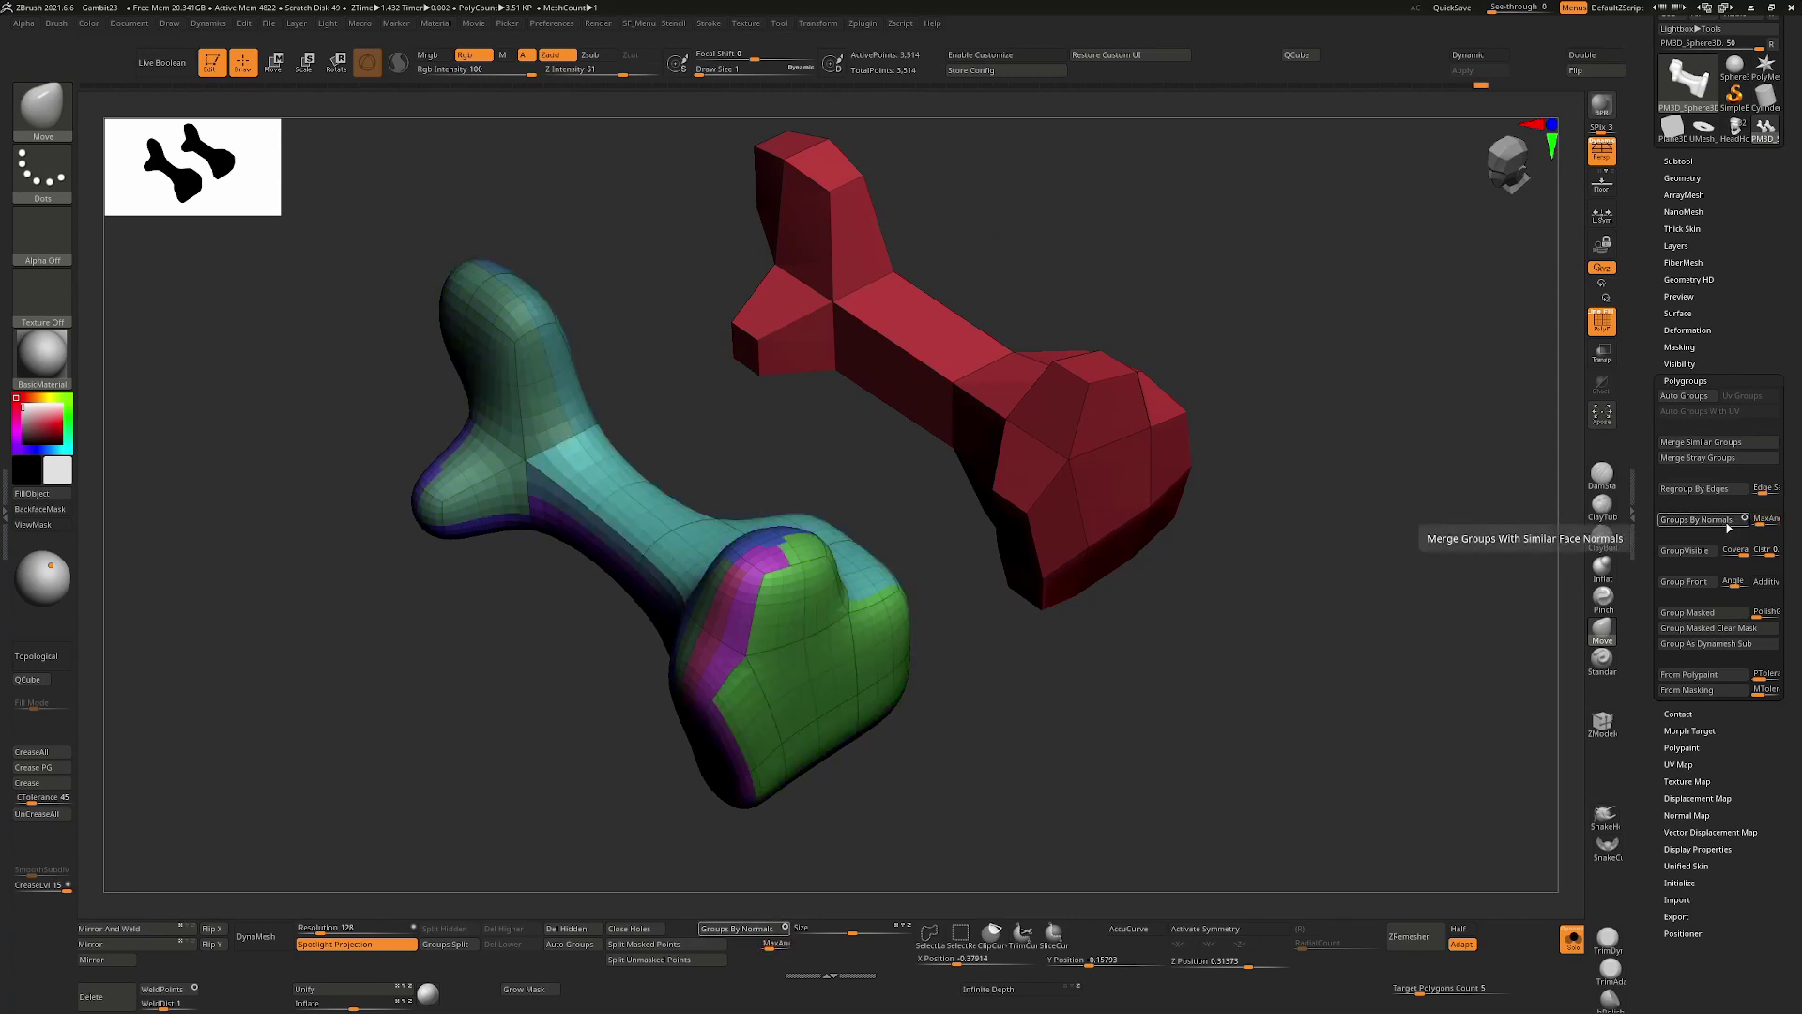
# Inspect the smooth bone's polygroups, then return Groups By Normals to its original mode and regroup both bones
pyautogui.moveTo(587, 748); pyautogui.dragTo(721, 566)
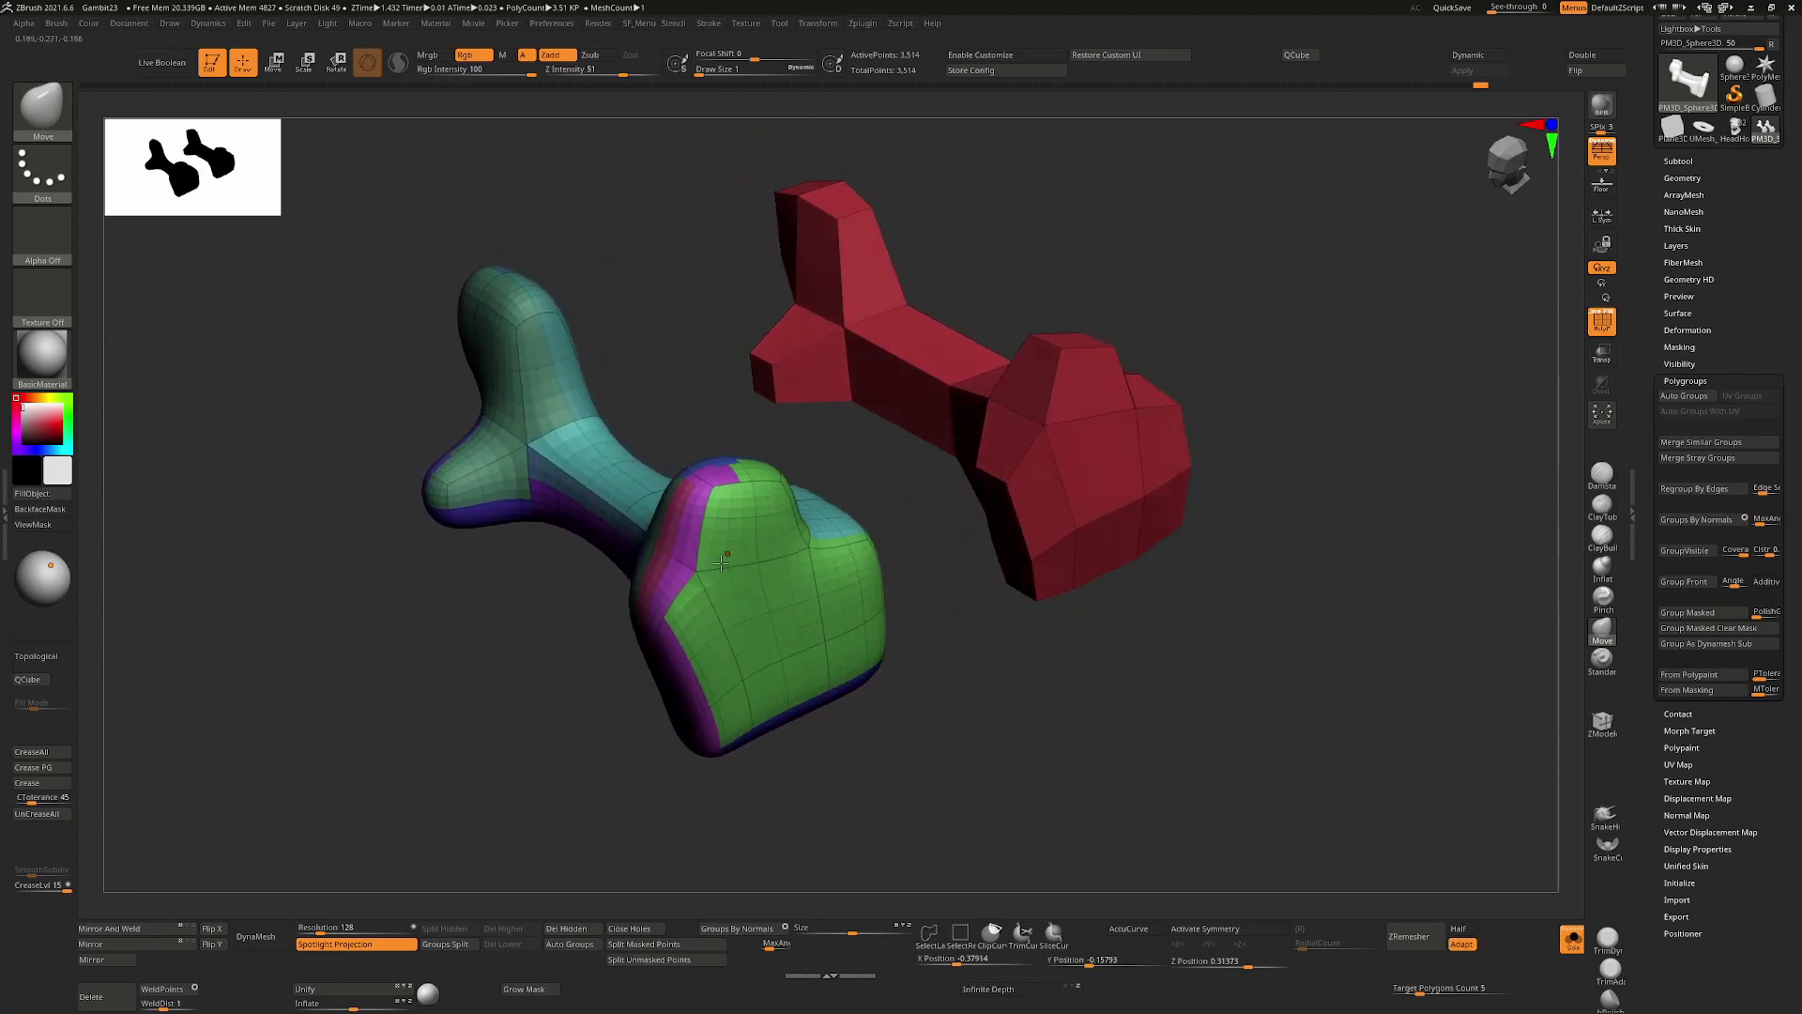
pyautogui.click(1733, 523)
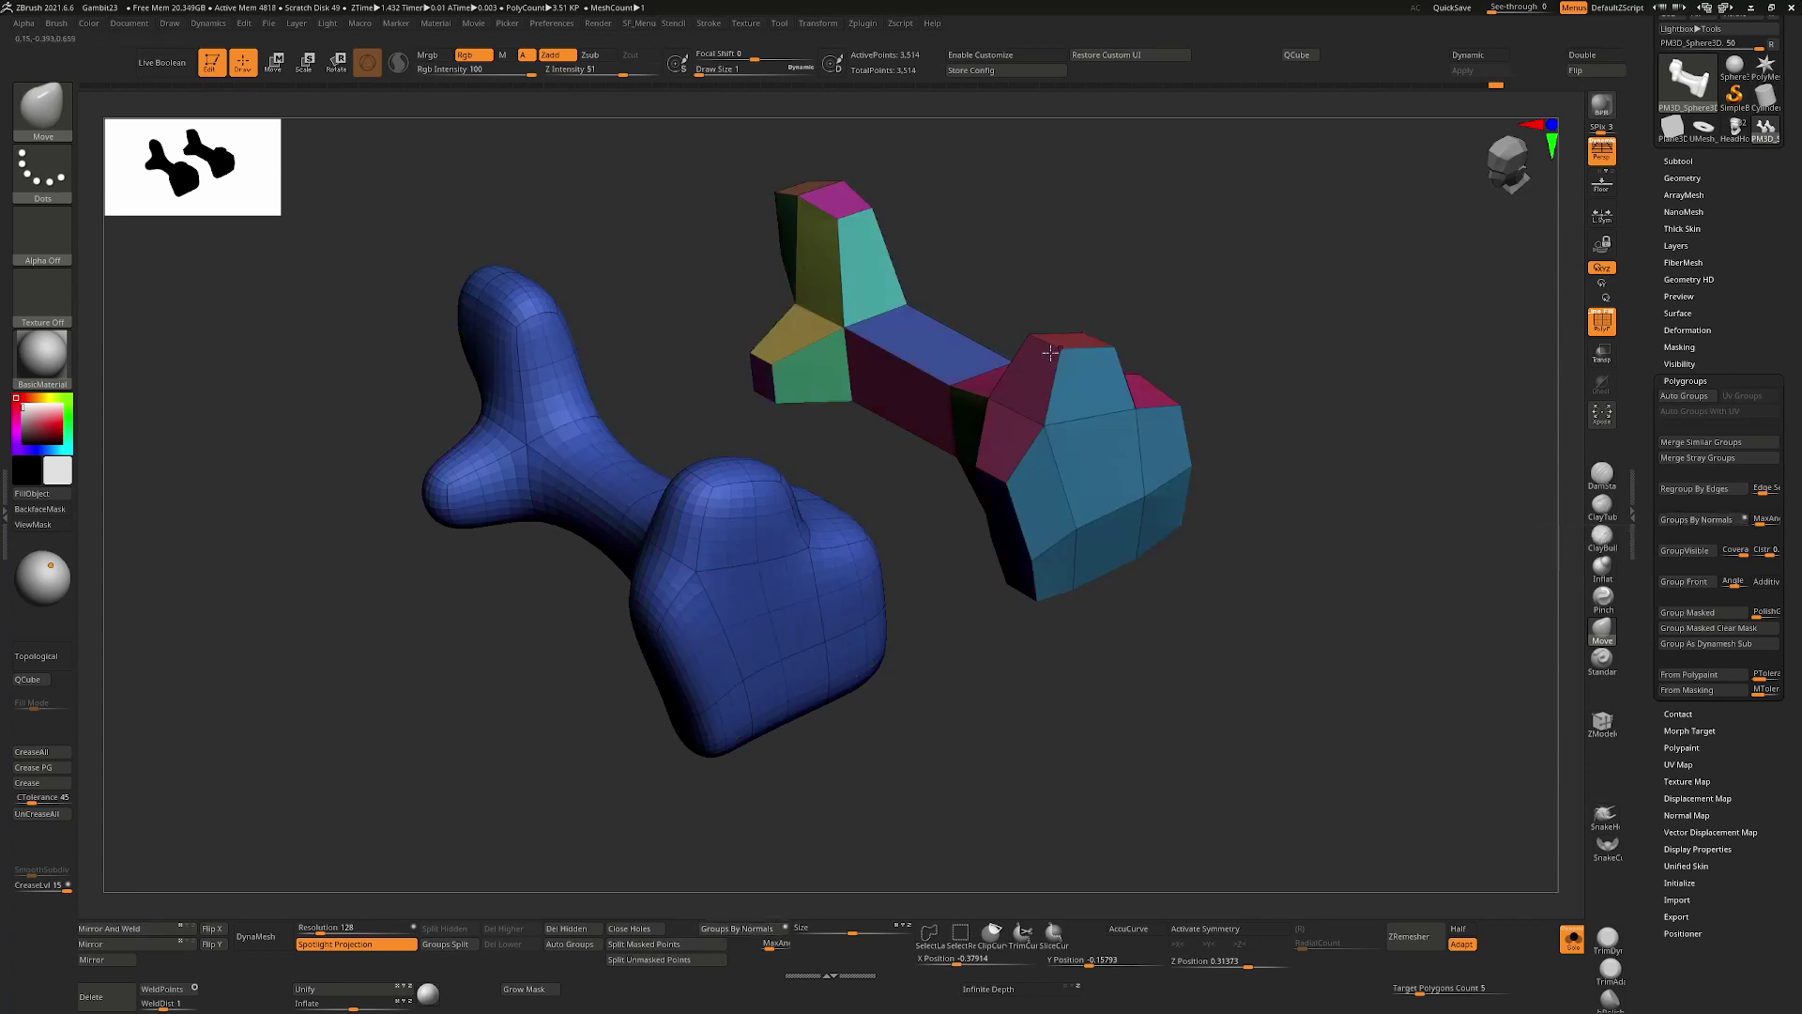
# Switch Groups By Normals to its alternate mode and regroup both bones with a lower maximum angle tolerance
pyautogui.click(1729, 522)
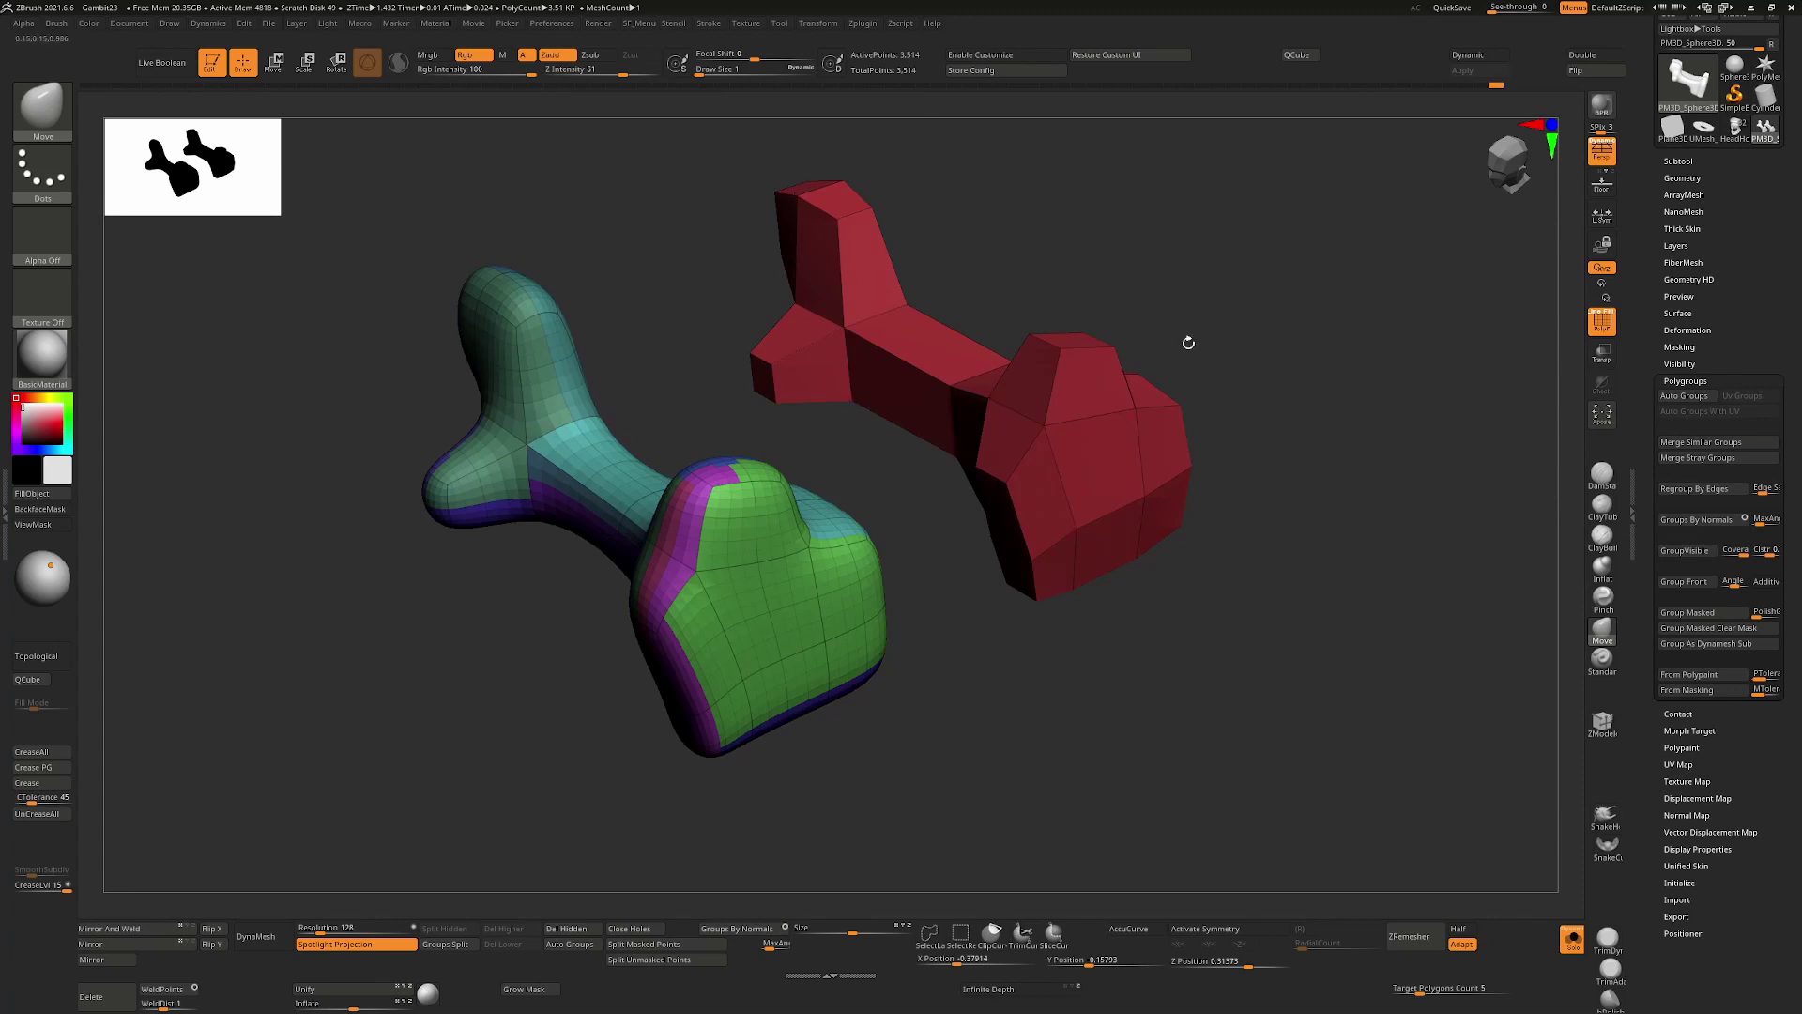
pyautogui.moveTo(549, 704); pyautogui.dragTo(1082, 614)
pyautogui.moveTo(1764, 519)
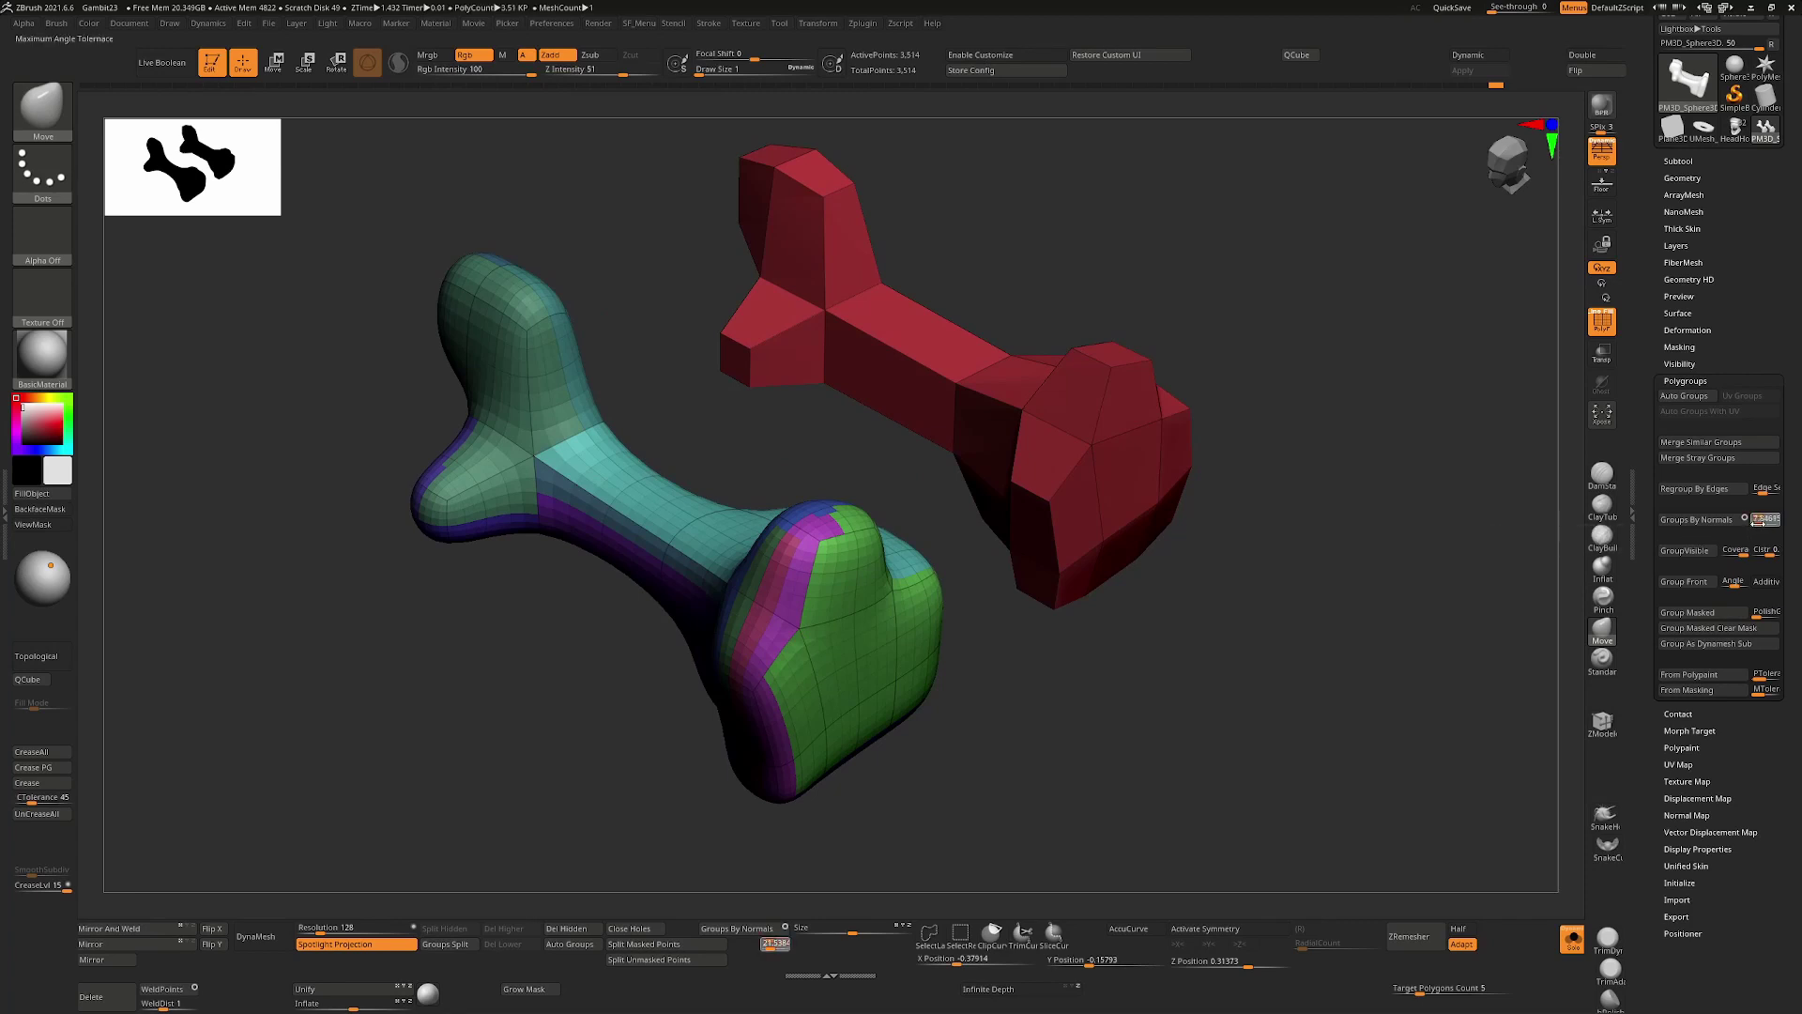
pyautogui.click(1697, 526)
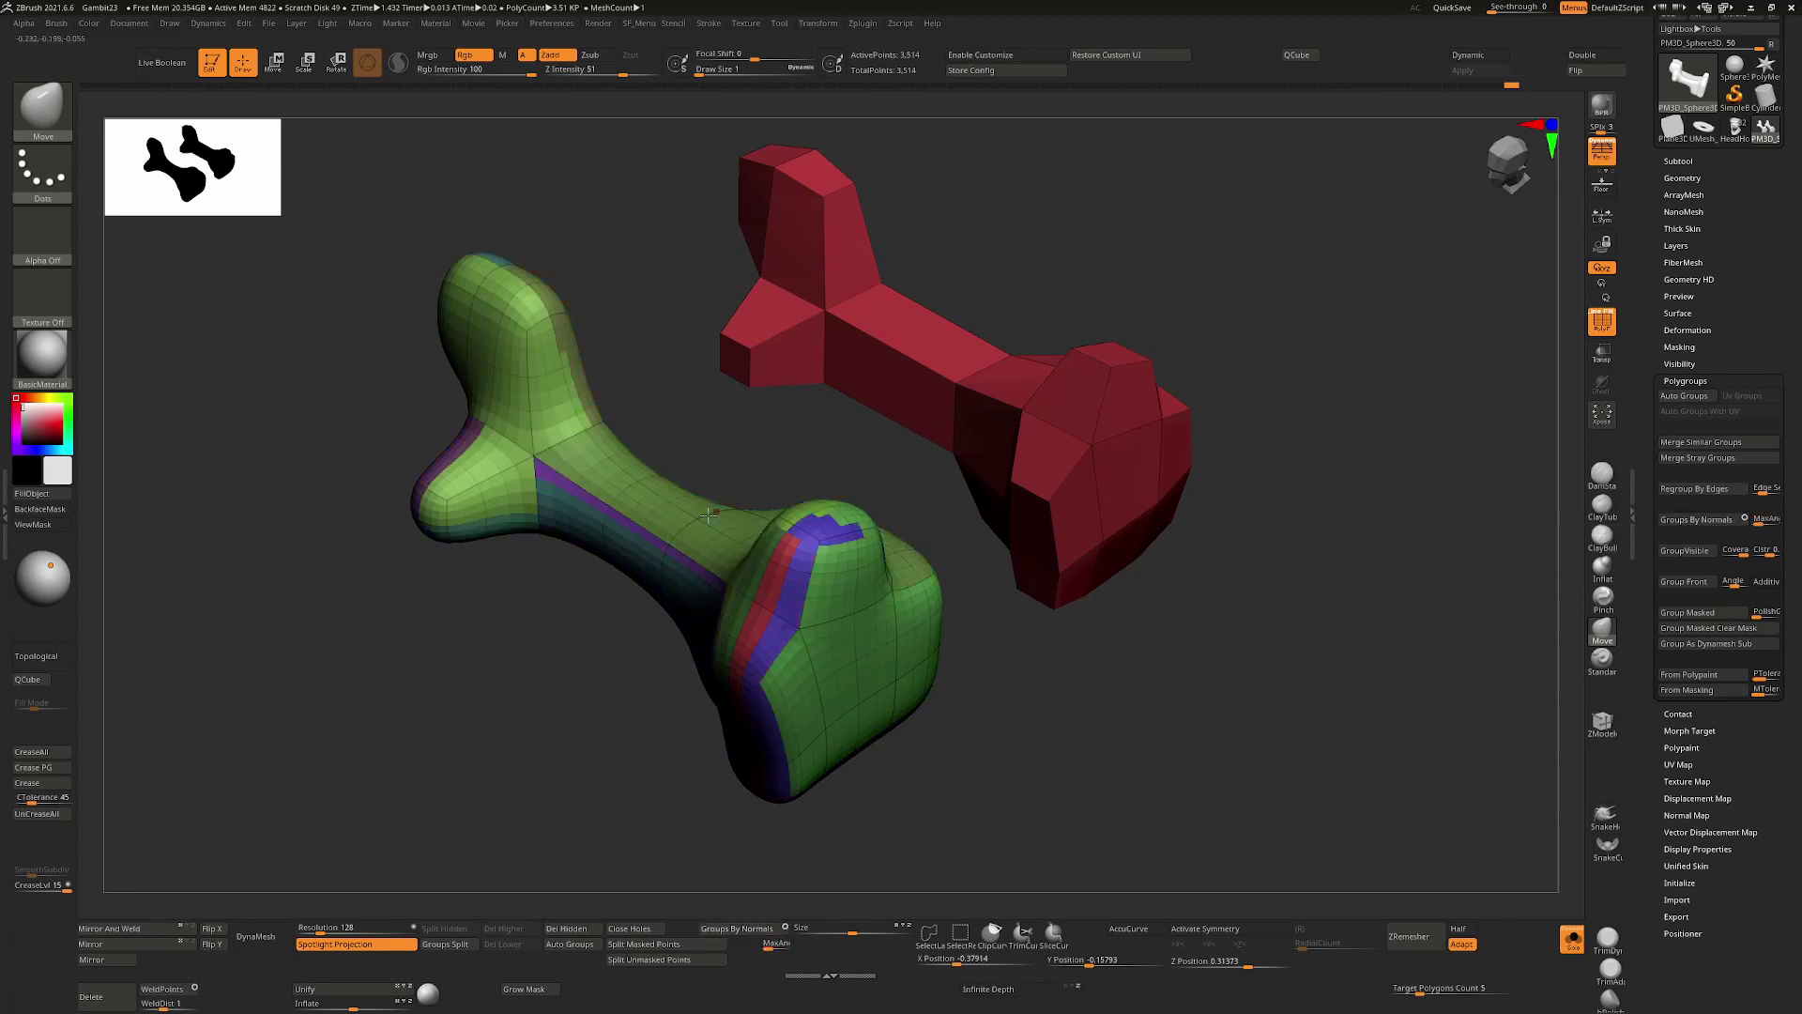
# Lower the maximum angle tolerance further and regroup the bones by normals, first in the alternate mode and again in the original mode
pyautogui.moveTo(1759, 524); pyautogui.dragTo(1757, 524)
pyautogui.click(1697, 520)
pyautogui.moveTo(1372, 572); pyautogui.dragTo(1422, 589)
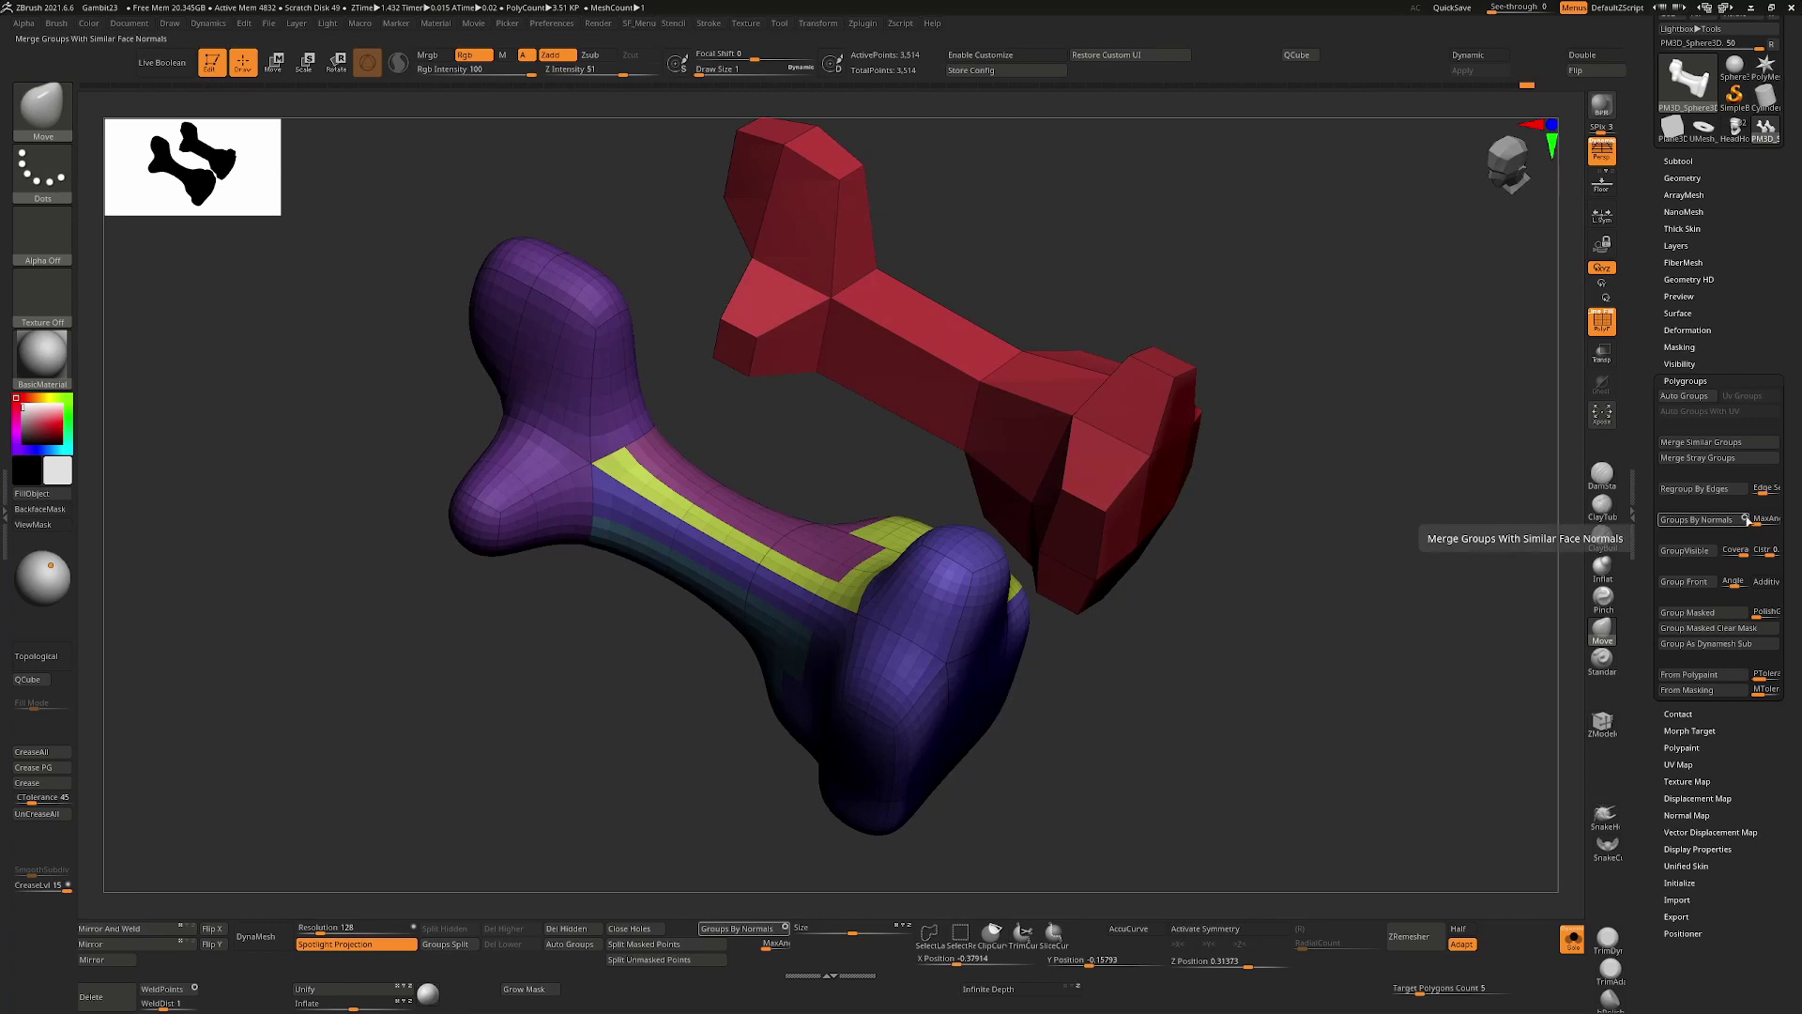
pyautogui.click(1744, 519)
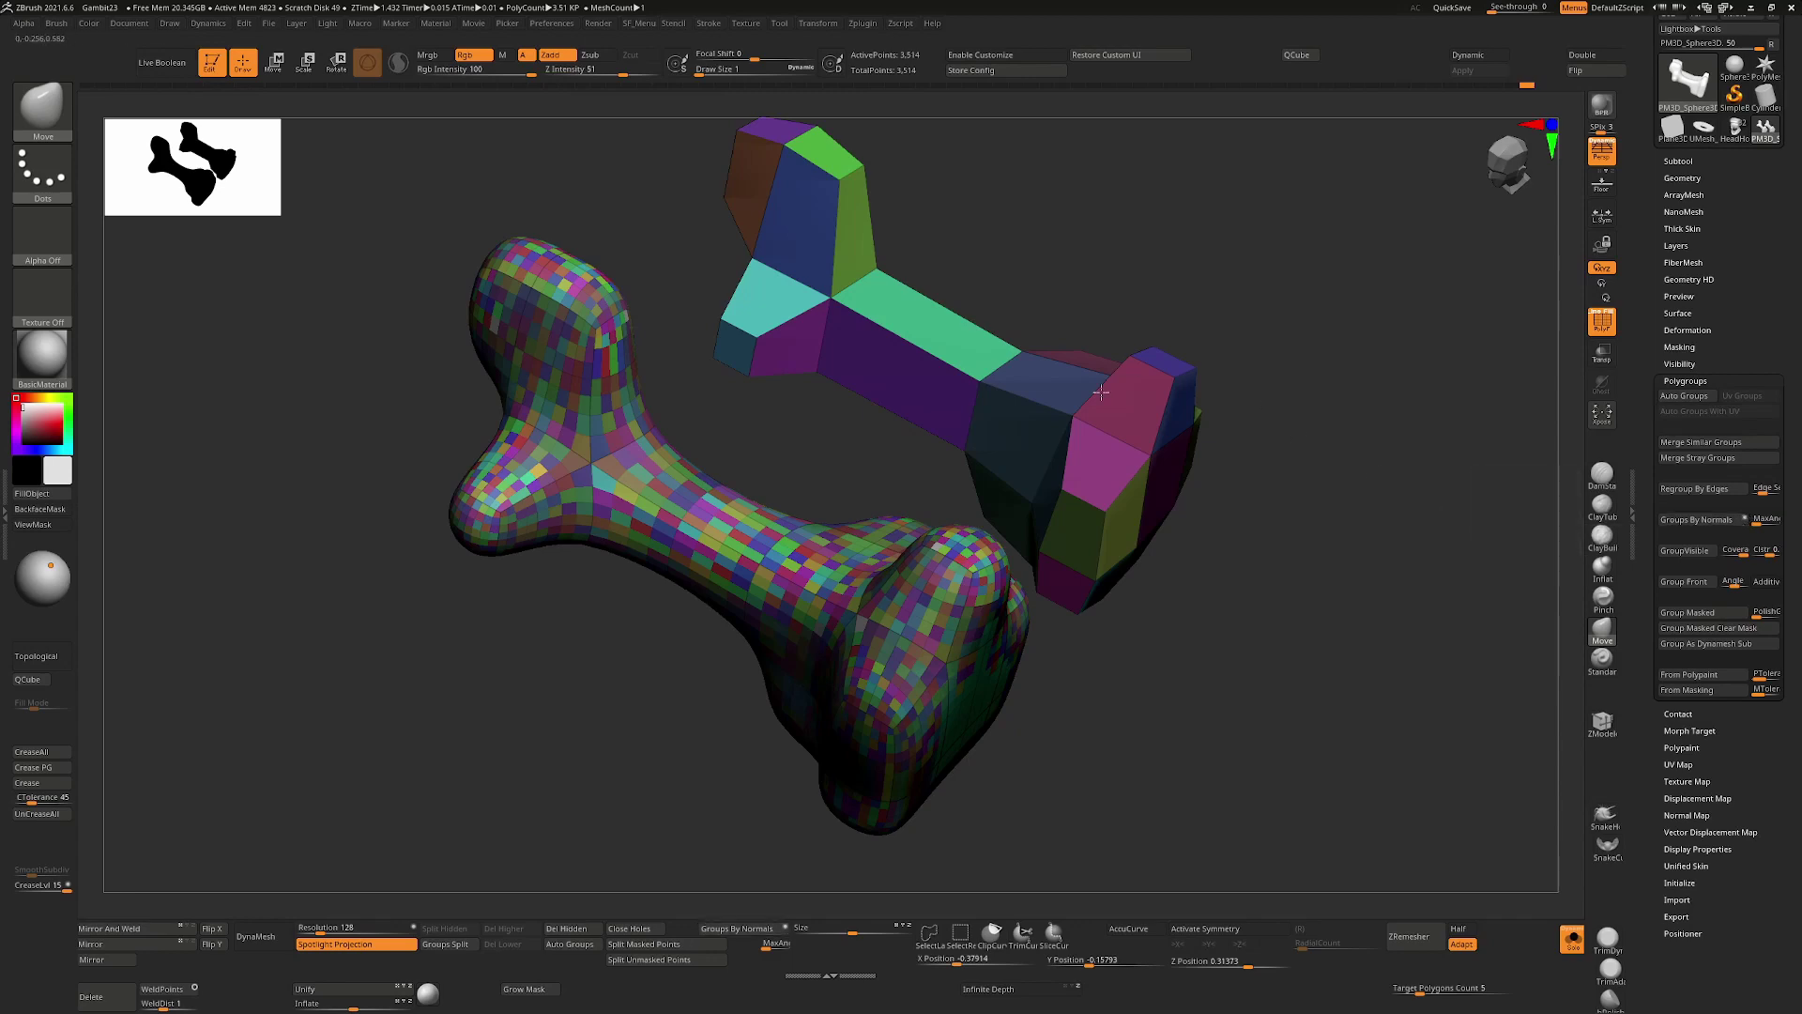
# Switch to the HeadHood model and examine its mesh with and without the polygroup wireframe
pyautogui.click(1735, 128)
pyautogui.press('f')
pyautogui.moveTo(1372, 555); pyautogui.dragTo(1258, 572)
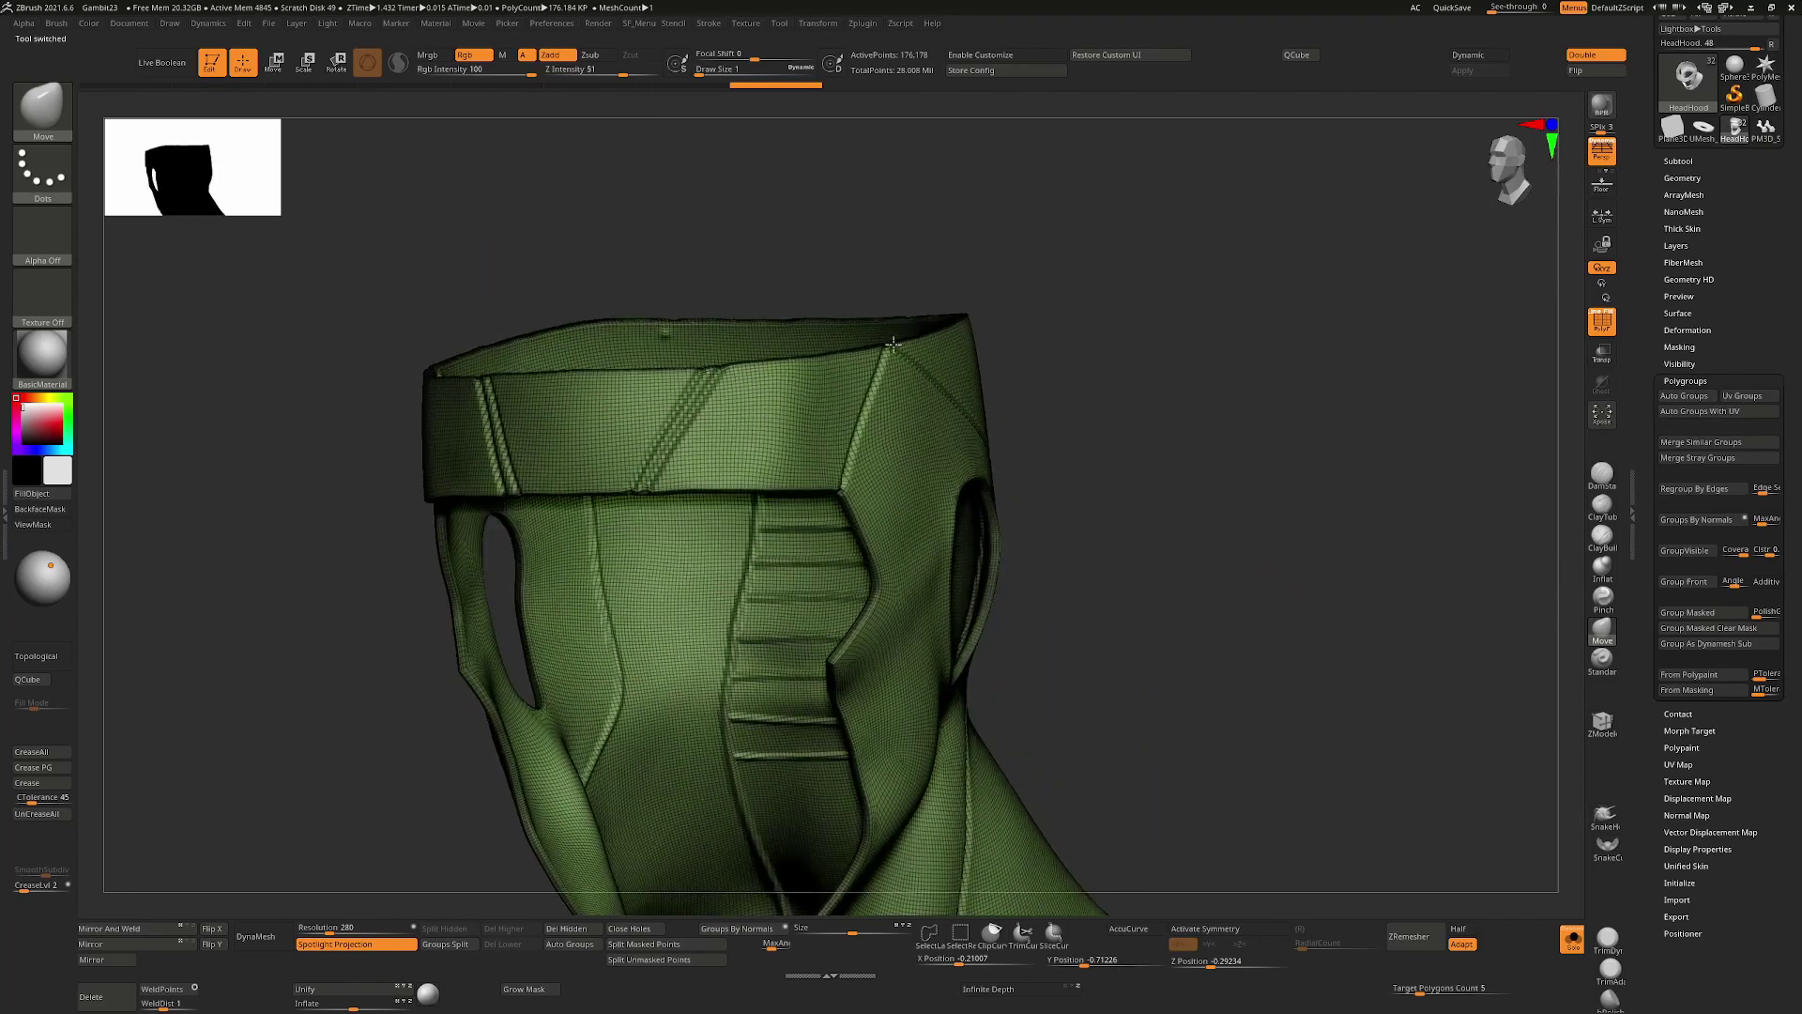
pyautogui.hotkey('shift', 'f')
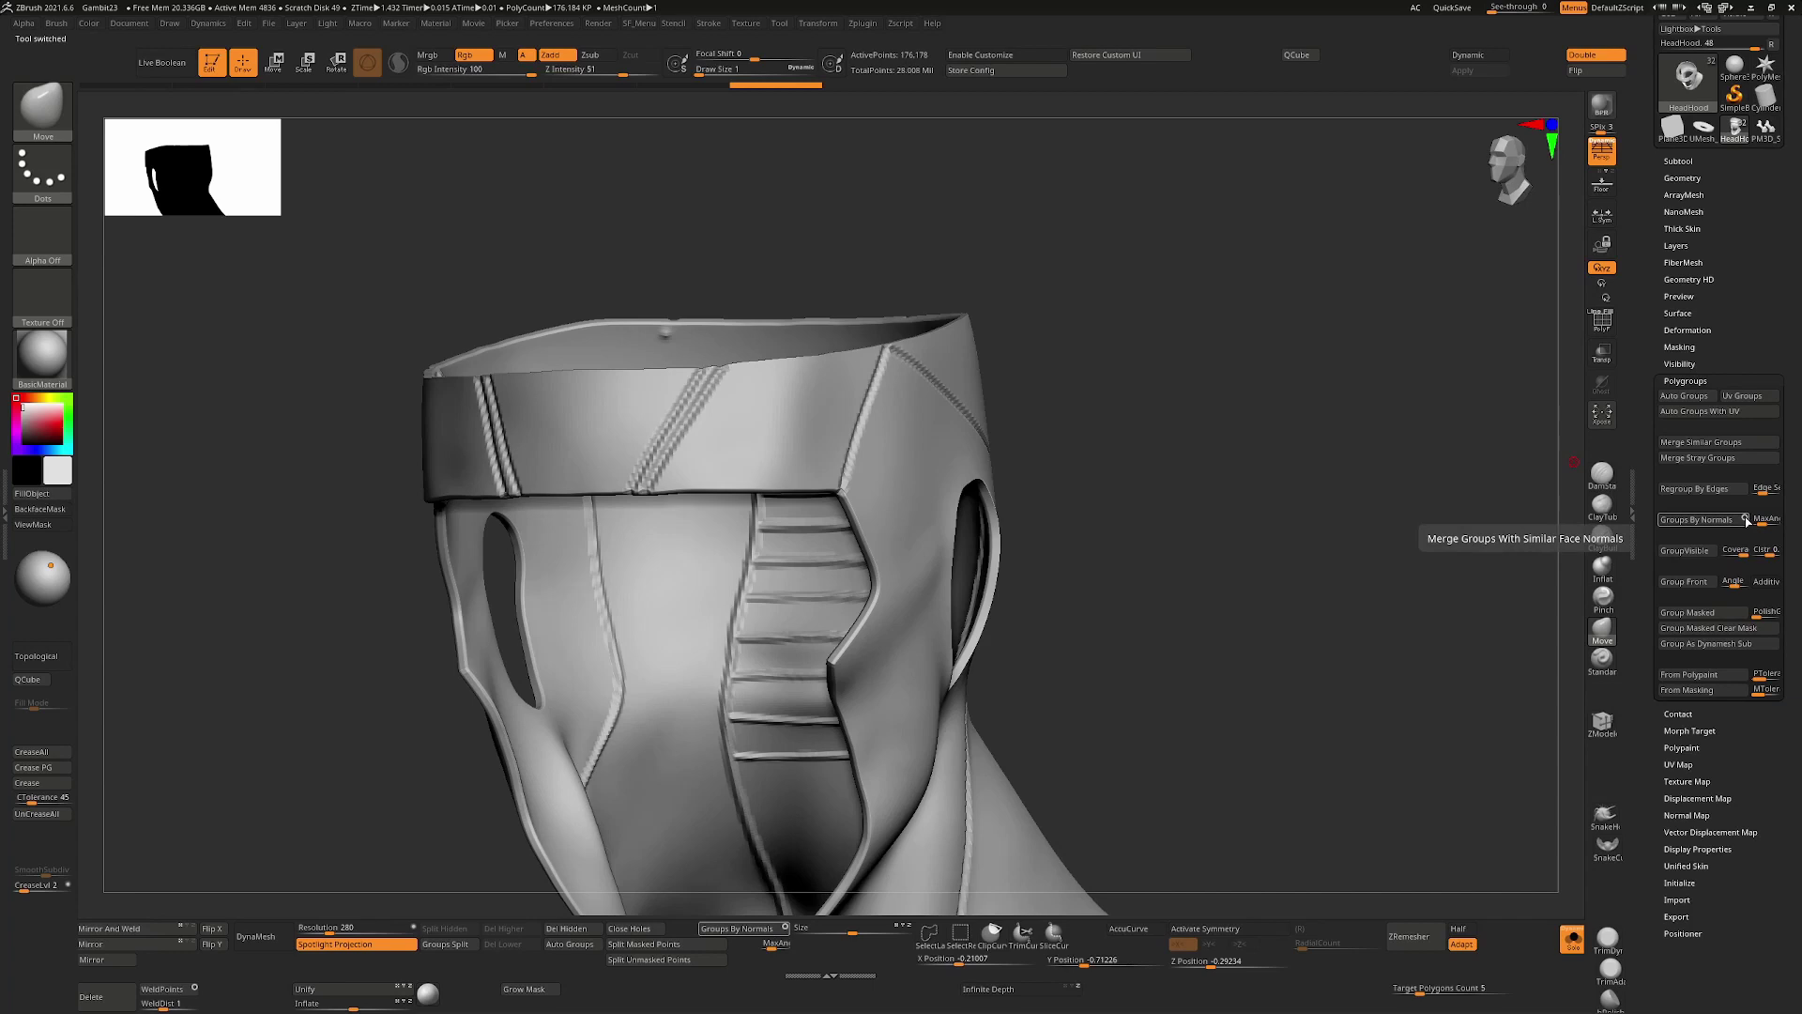
pyautogui.moveTo(1314, 543); pyautogui.dragTo(1432, 576)
pyautogui.hotkey('shift', 'f')
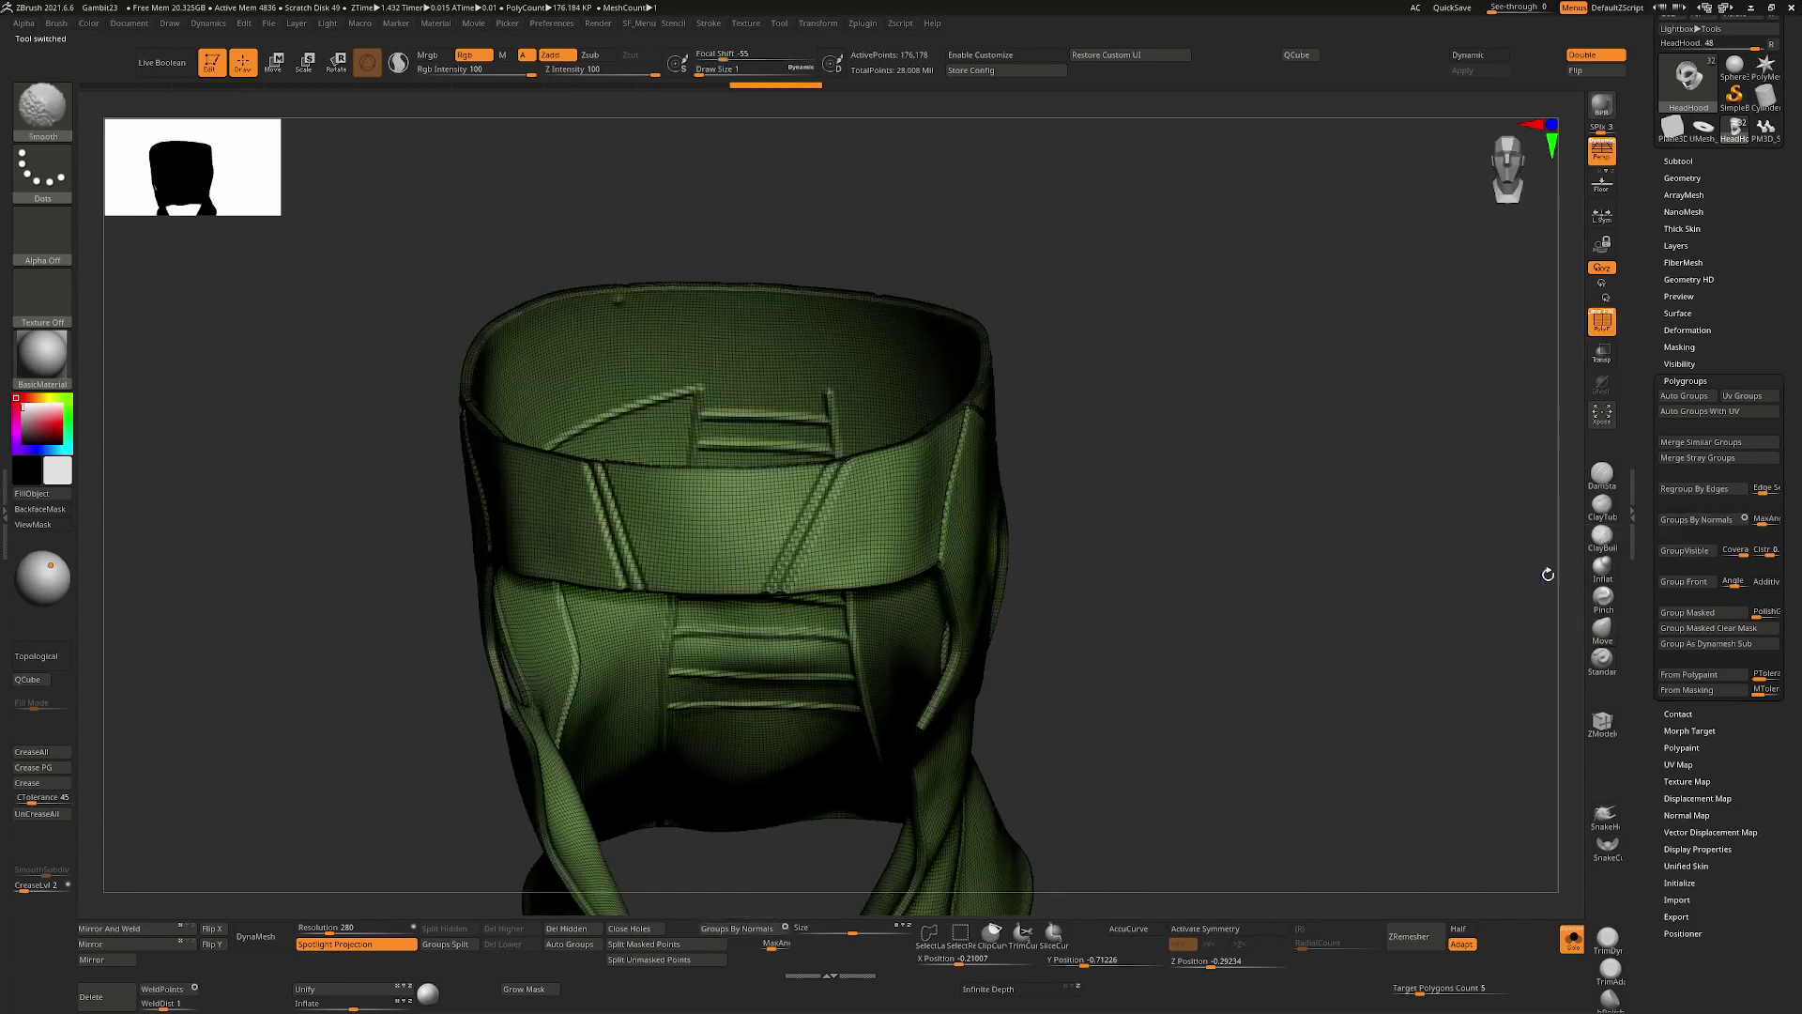
# Set the maximum angle tolerance to 45 and regroup the hood by normals in the alternate mode
pyautogui.click(1764, 522)
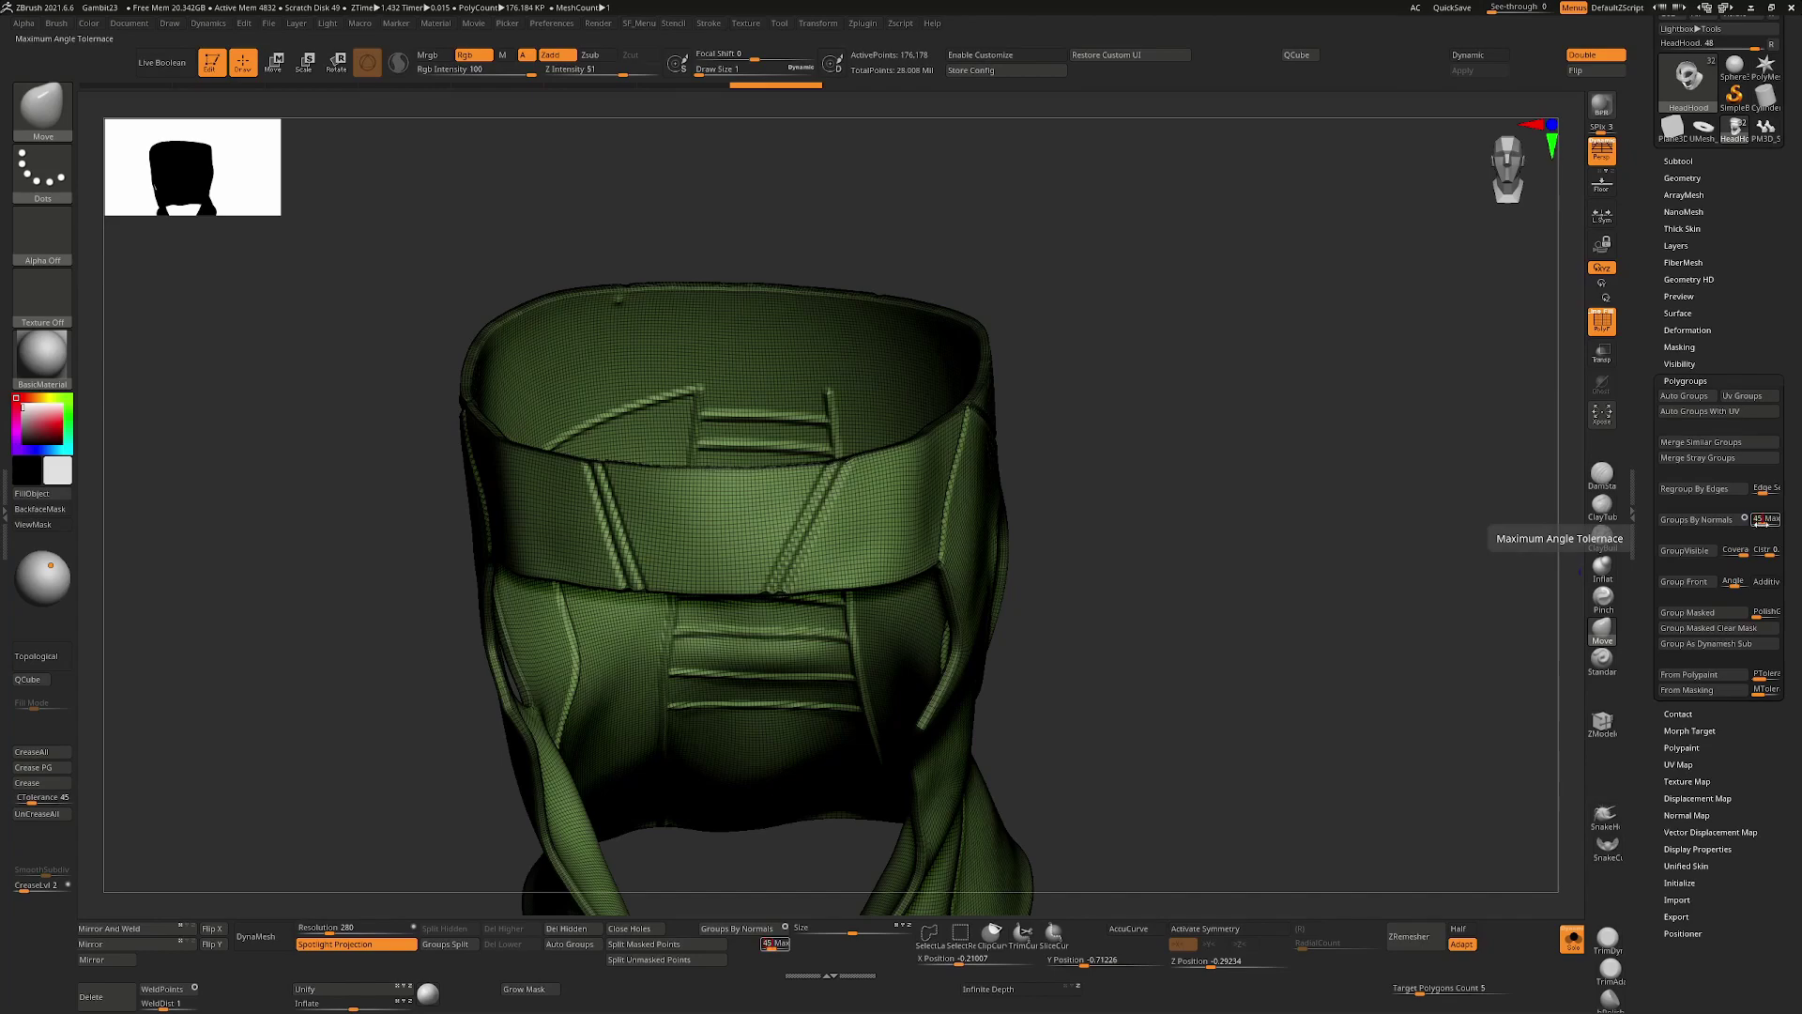
pyautogui.write('45')
pyautogui.press('Return')
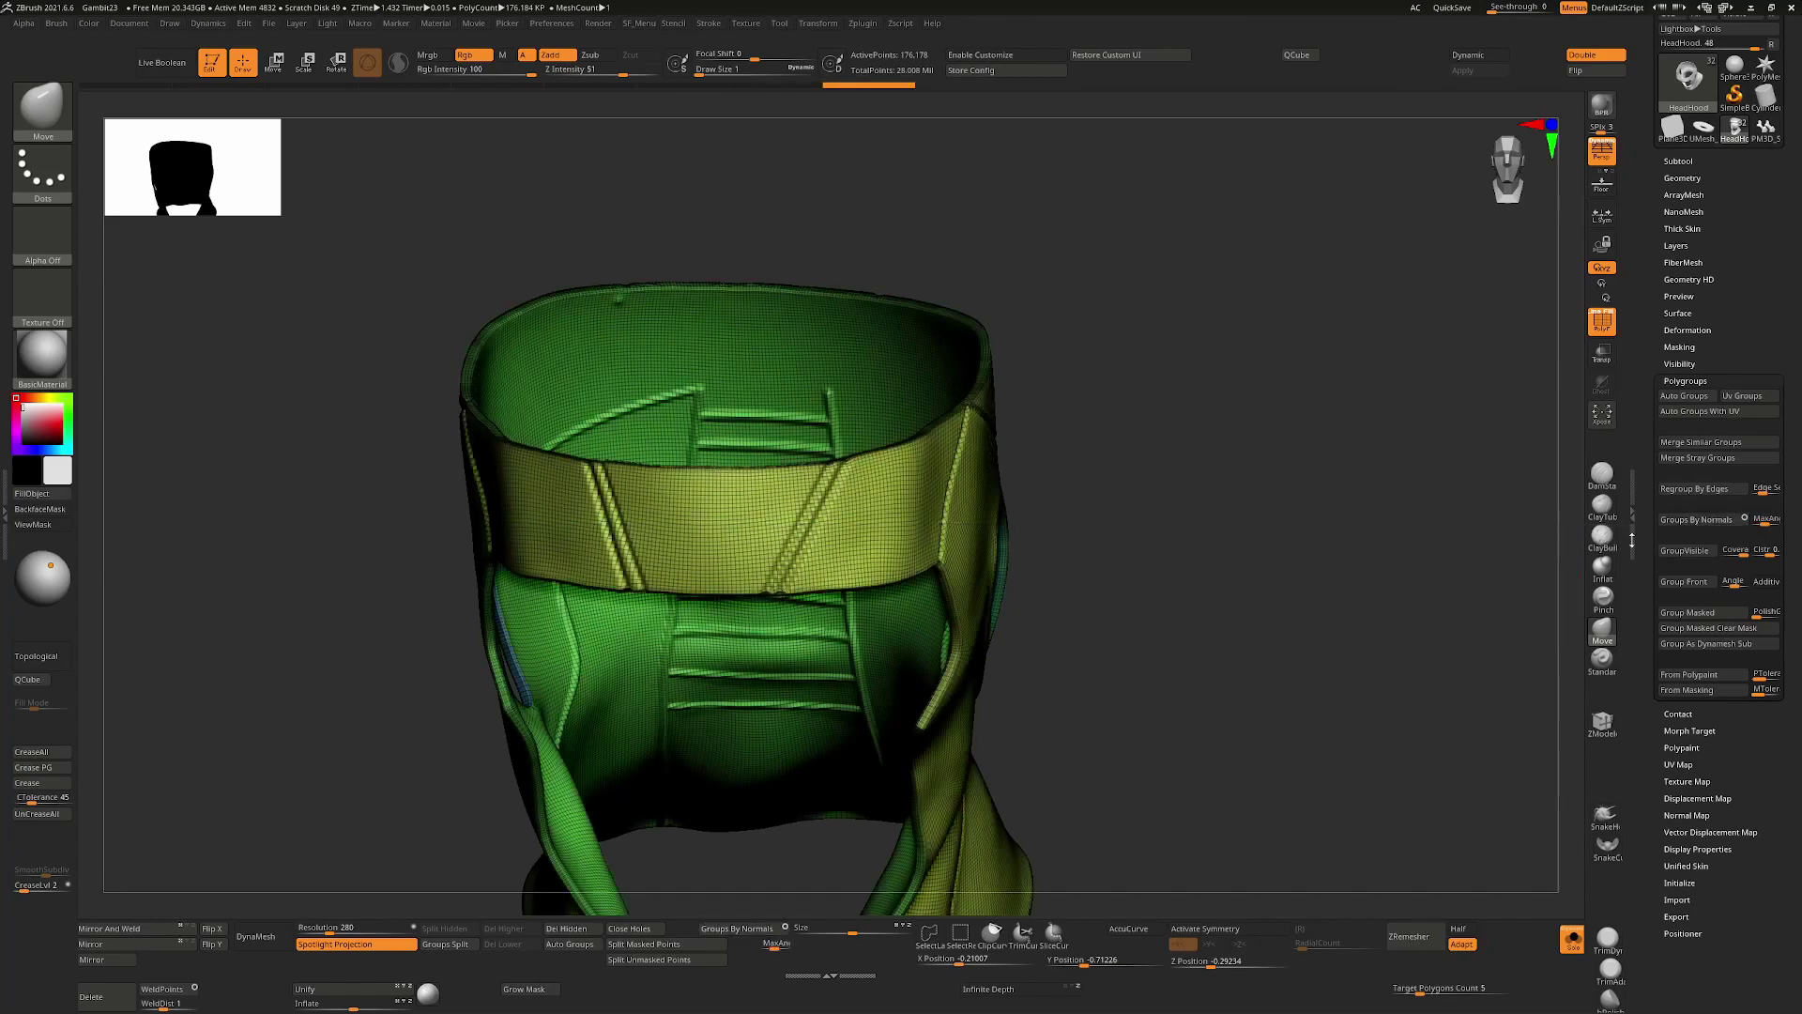
pyautogui.moveTo(1313, 557); pyautogui.dragTo(920, 628)
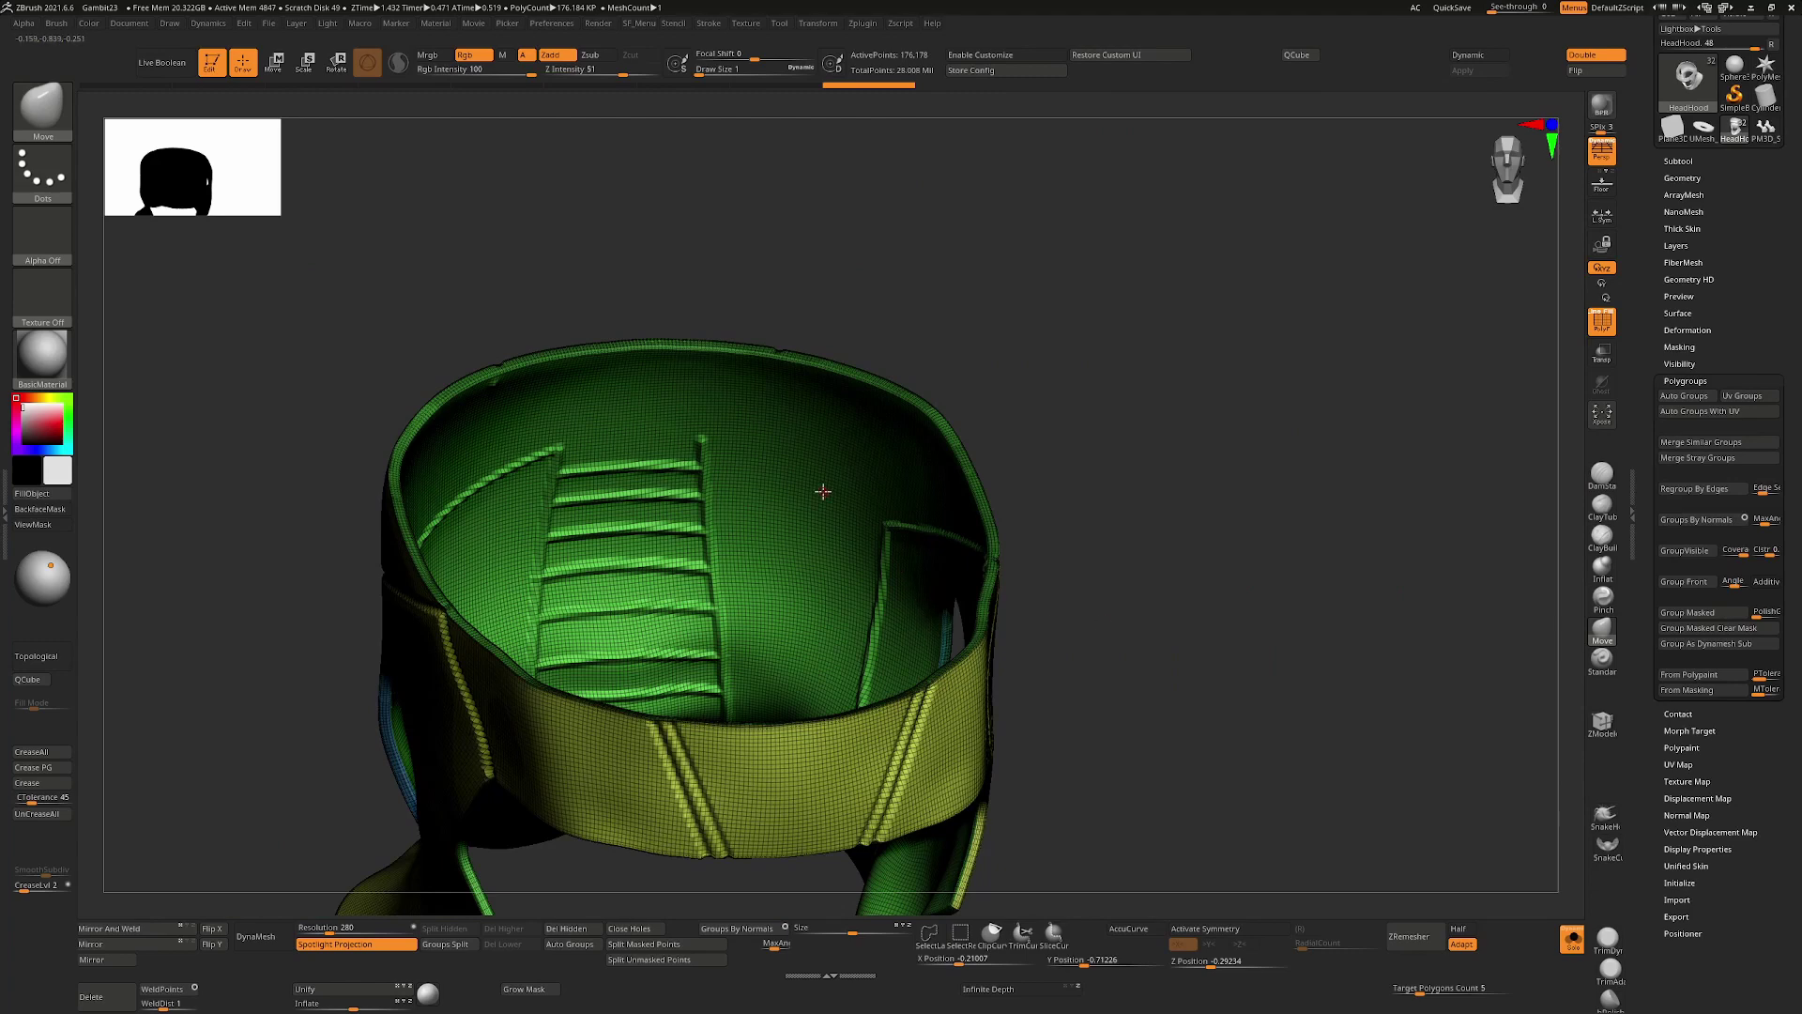
# Isolate the hood's inner polygroup, invert the visibility to check the outer surface, and show the whole hood again
pyautogui.hotkey('ctrl', 'shift')
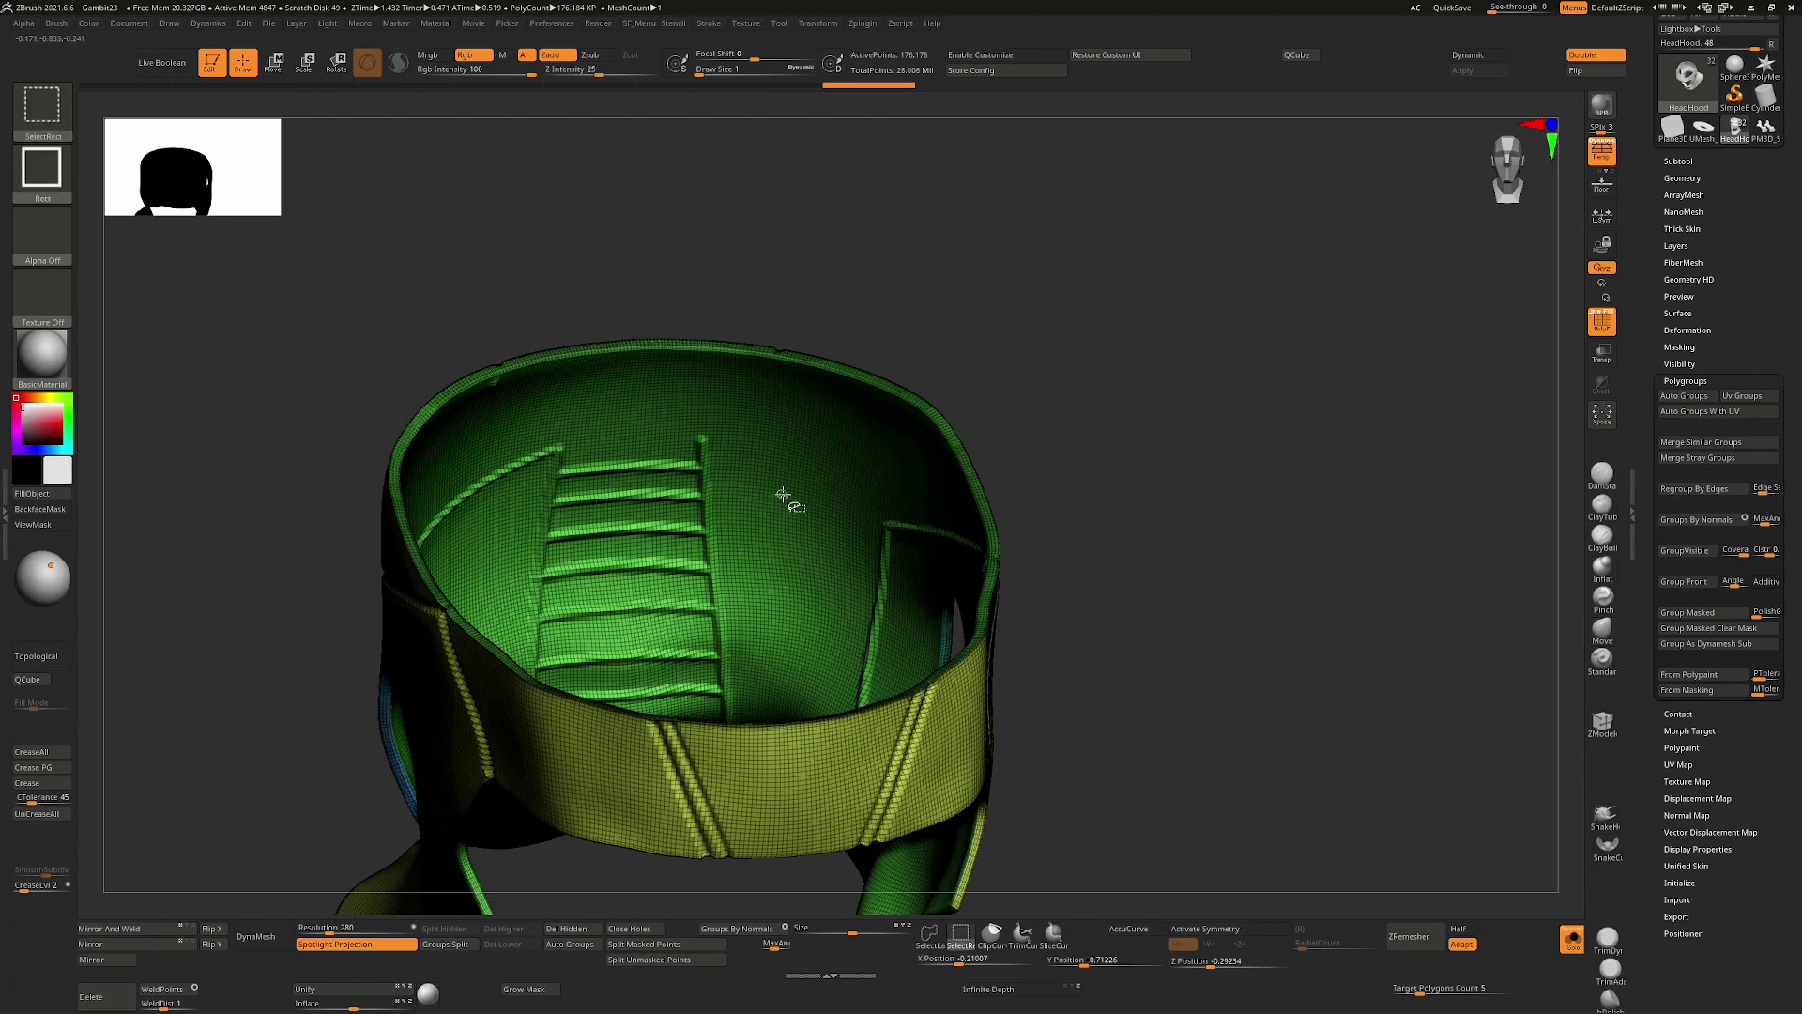
pyautogui.keyDown('ctrl'); pyautogui.keyDown('shift'); pyautogui.click(787, 495); pyautogui.keyUp('shift'); pyautogui.keyUp('ctrl')
pyautogui.moveTo(1215, 503)
pyautogui.mouseDown()
pyautogui.moveTo(1261, 507)
pyautogui.moveTo(1311, 457)
pyautogui.moveTo(1305, 393)
pyautogui.moveTo(1348, 495)
pyautogui.mouseUp()
pyautogui.hotkey('ctrl', 'shift')
pyautogui.moveTo(1445, 533)
pyautogui.keyDown('ctrl'); pyautogui.keyDown('shift'); pyautogui.mouseDown()
pyautogui.moveTo(1512, 644)
pyautogui.moveTo(1420, 644)
pyautogui.moveTo(1456, 664)
pyautogui.moveTo(1440, 736)
pyautogui.moveTo(1456, 805)
pyautogui.moveTo(1319, 751)
pyautogui.mouseUp(); pyautogui.keyUp('shift'); pyautogui.keyUp('ctrl')
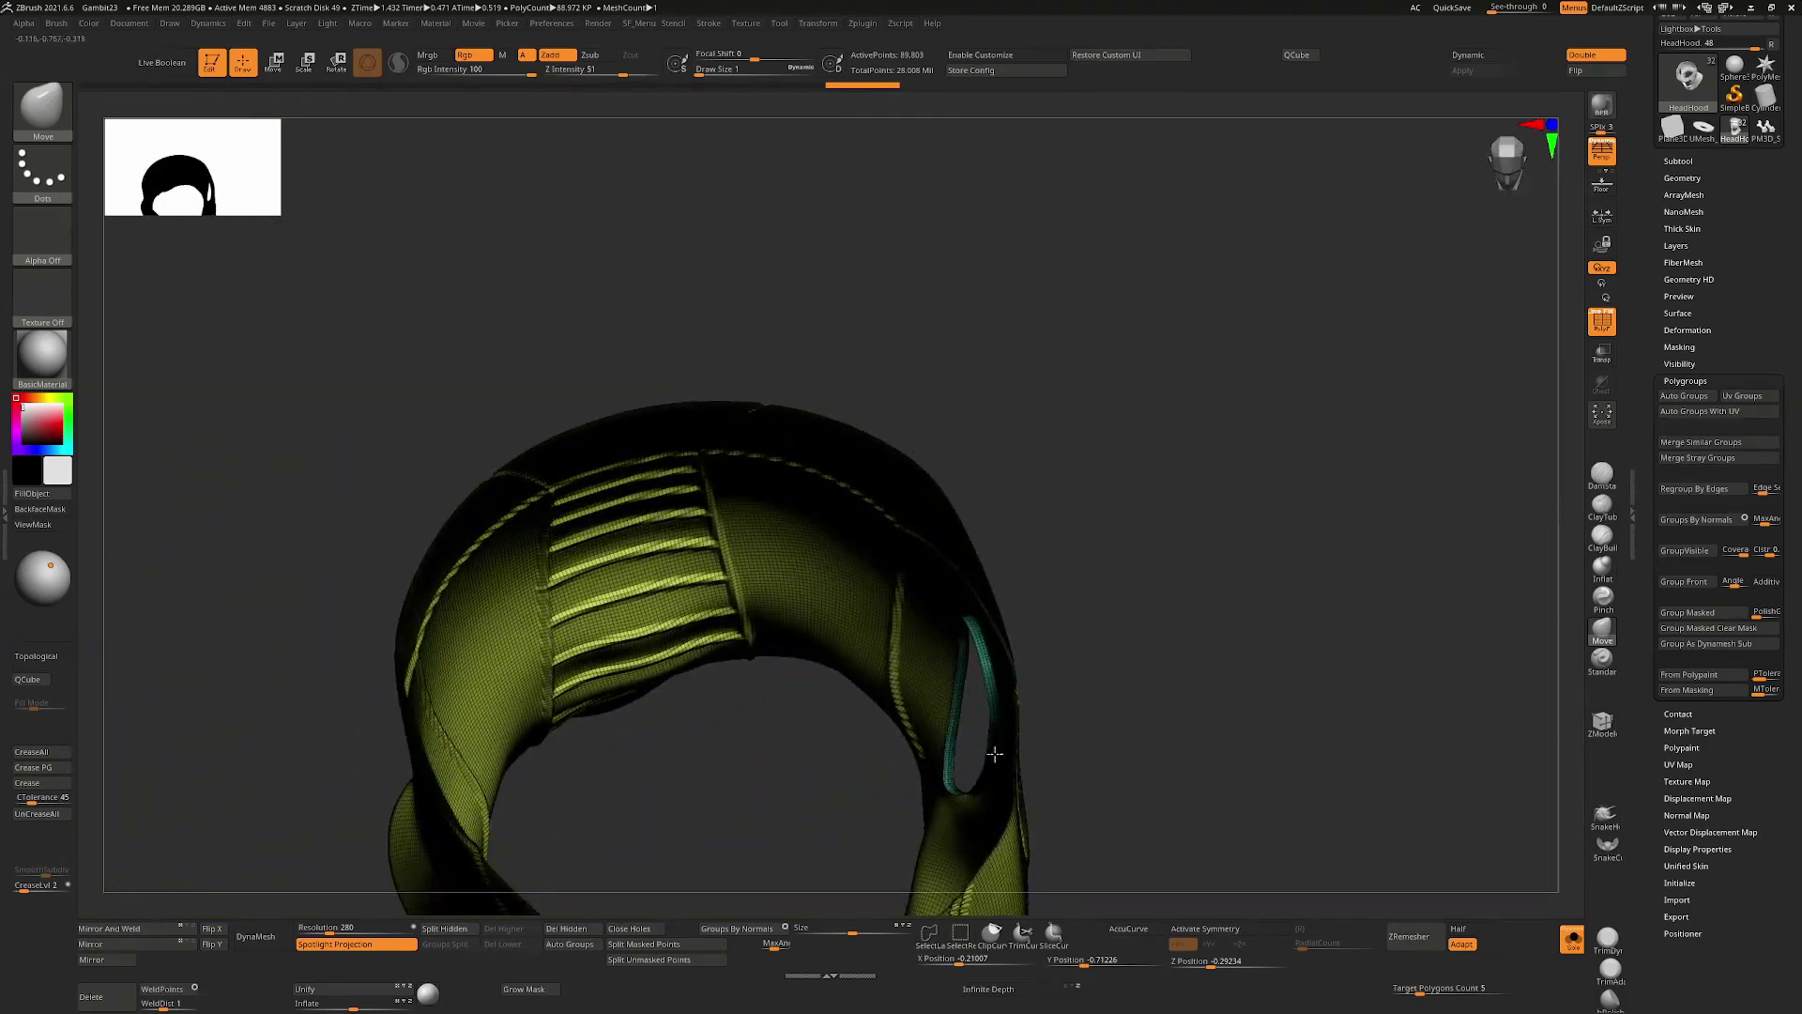
pyautogui.keyDown('ctrl'); pyautogui.keyDown('shift'); pyautogui.click(1069, 681); pyautogui.keyUp('shift'); pyautogui.keyUp('ctrl')
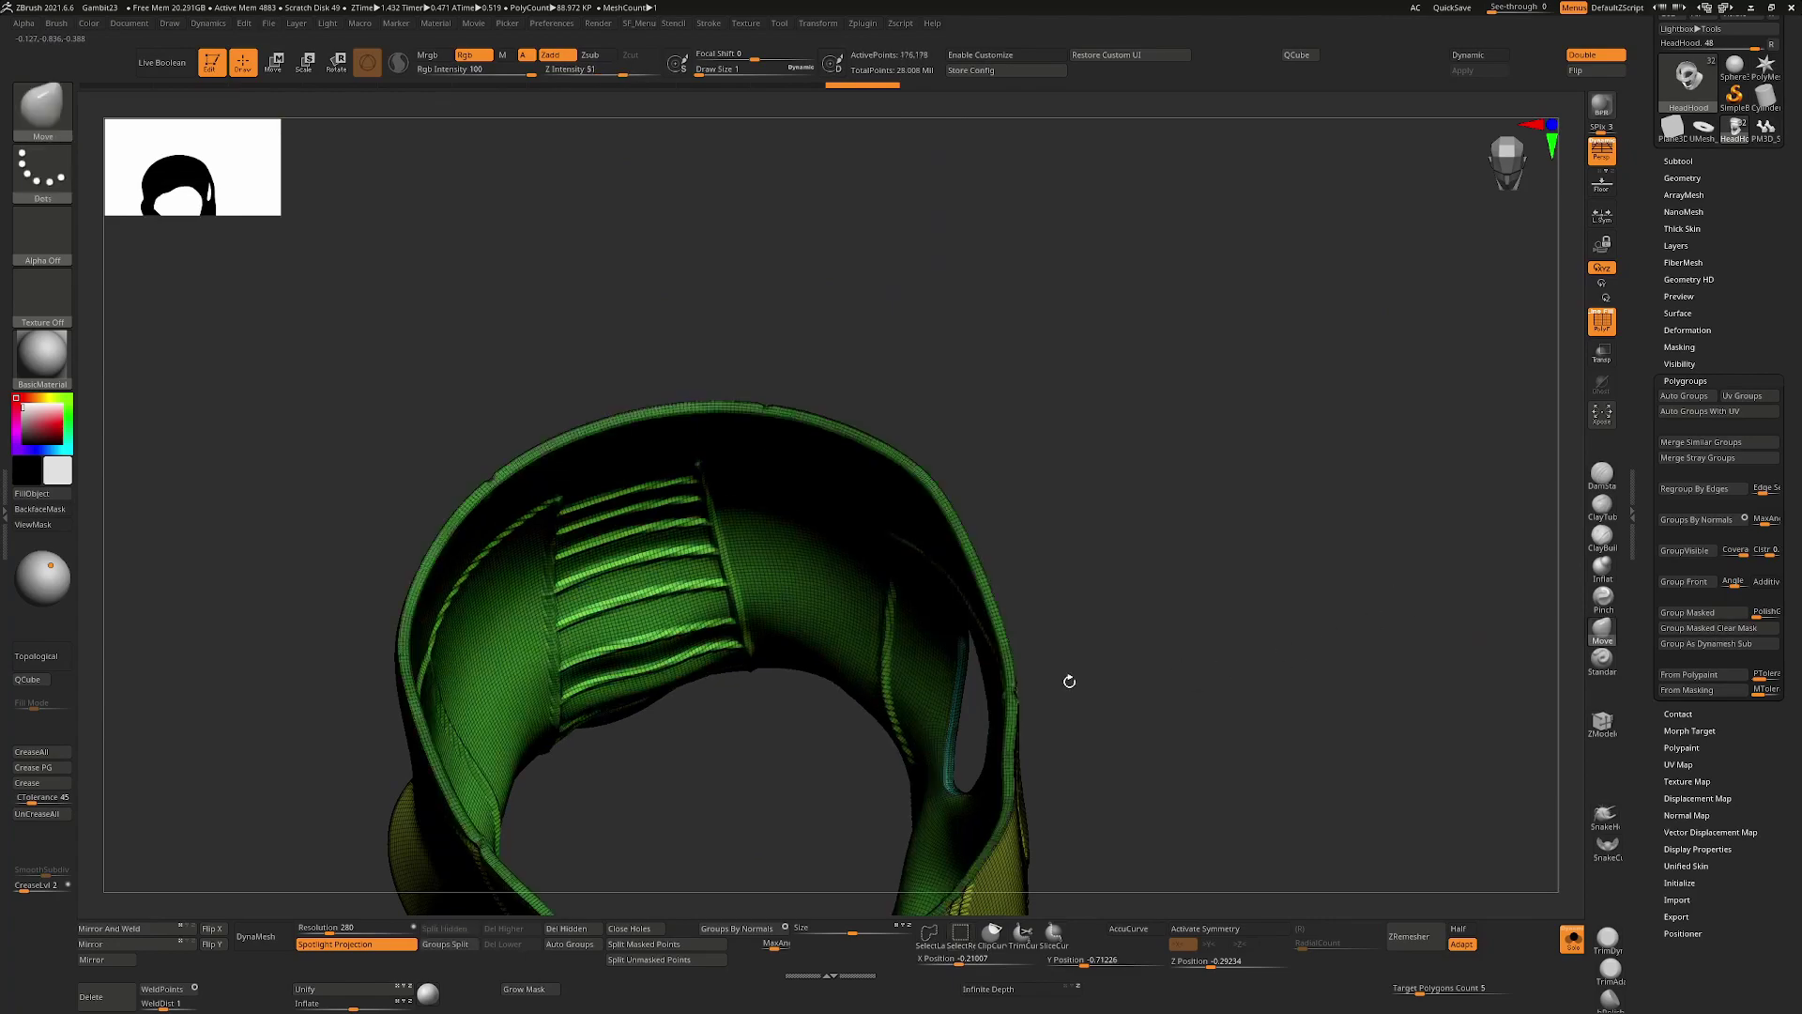
# Isolate the hood's inner polygroup again, examine its rim and the outer surface, and restore the full mesh
pyautogui.moveTo(1198, 639); pyautogui.dragTo(1347, 574)
pyautogui.keyDown('ctrl'); pyautogui.keyDown('shift'); pyautogui.click(1224, 498); pyautogui.keyUp('shift'); pyautogui.keyUp('ctrl')
pyautogui.moveTo(1427, 431); pyautogui.dragTo(1181, 388)
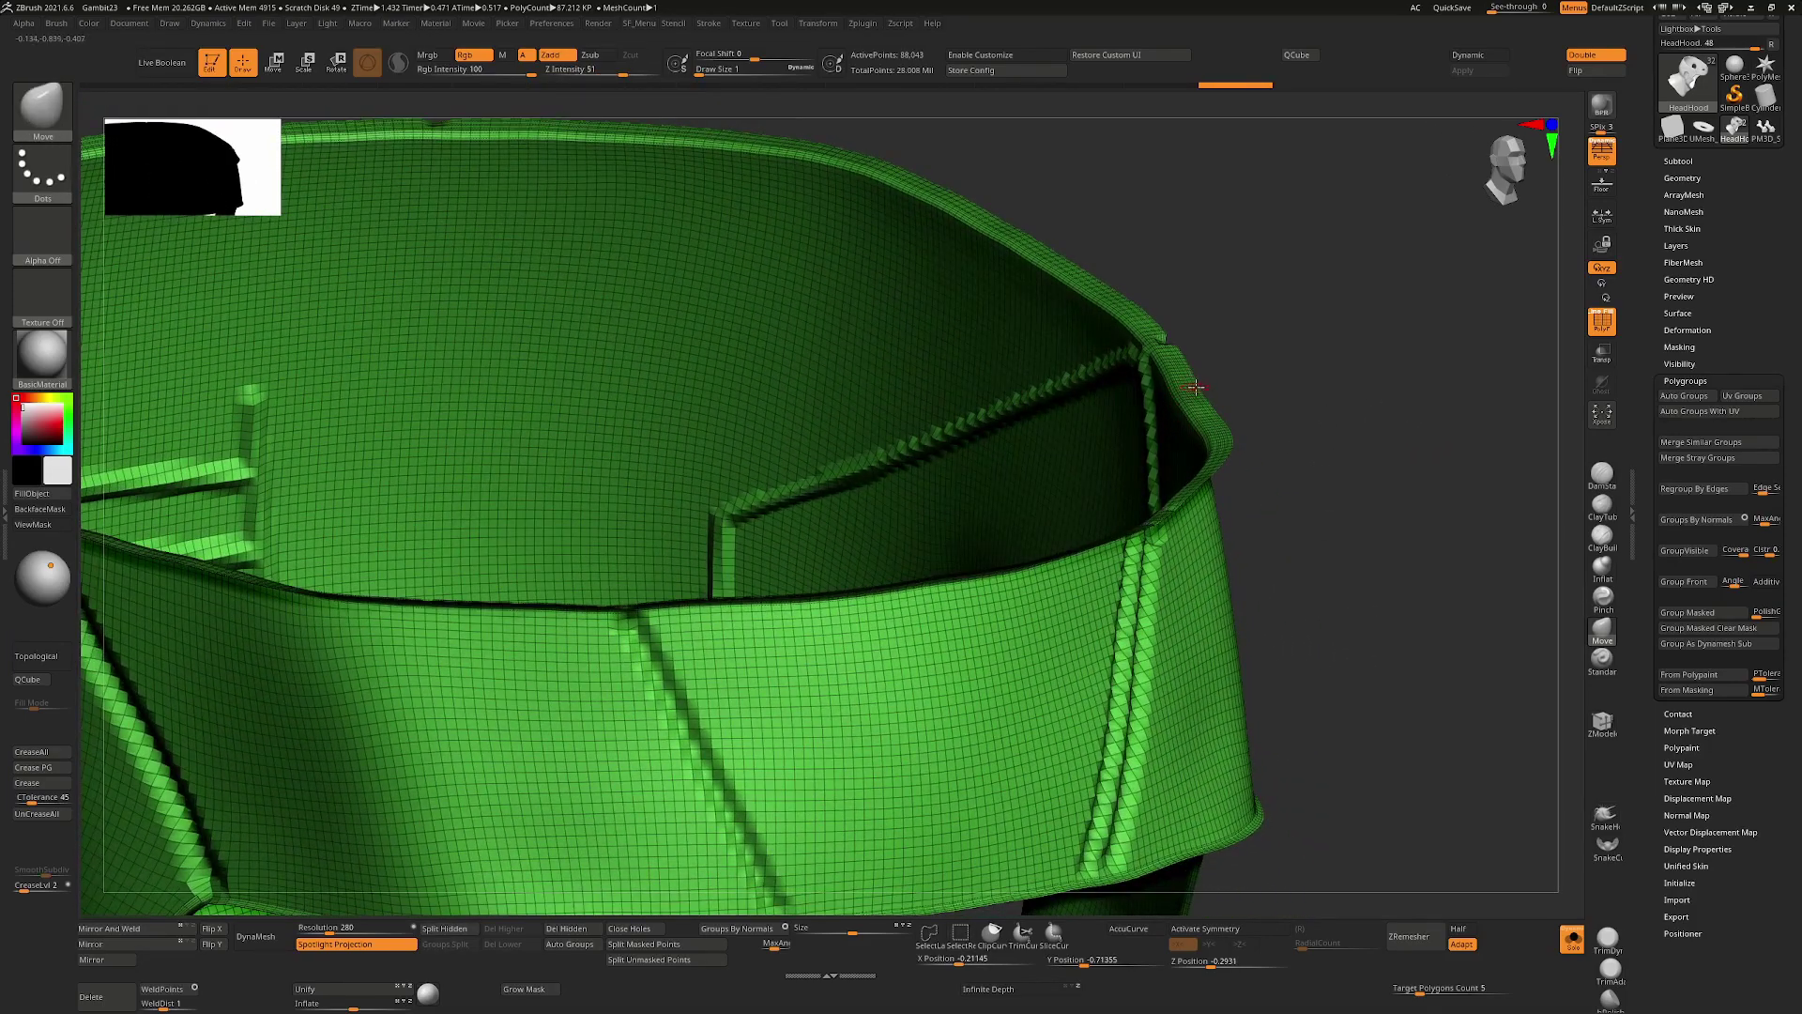
pyautogui.moveTo(1387, 448); pyautogui.dragTo(1281, 456)
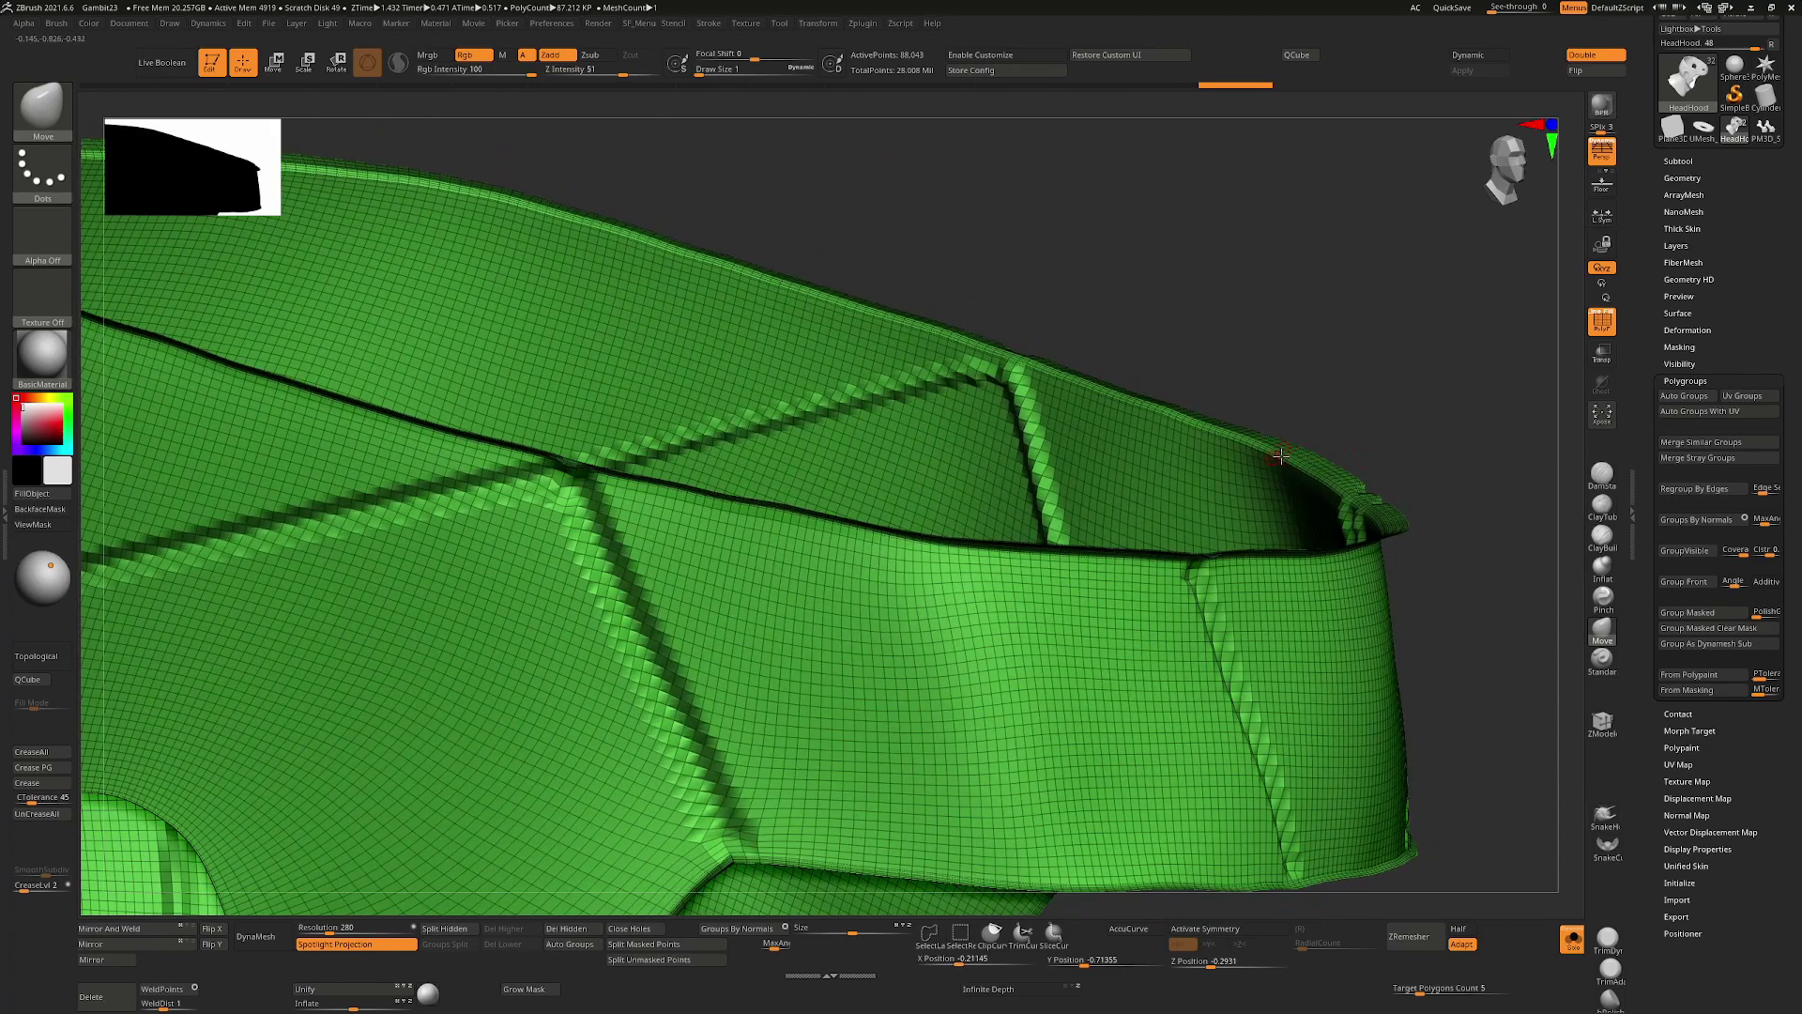
pyautogui.keyDown('alt'); pyautogui.moveTo(1408, 437); pyautogui.dragTo(1204, 589); pyautogui.keyUp('alt')
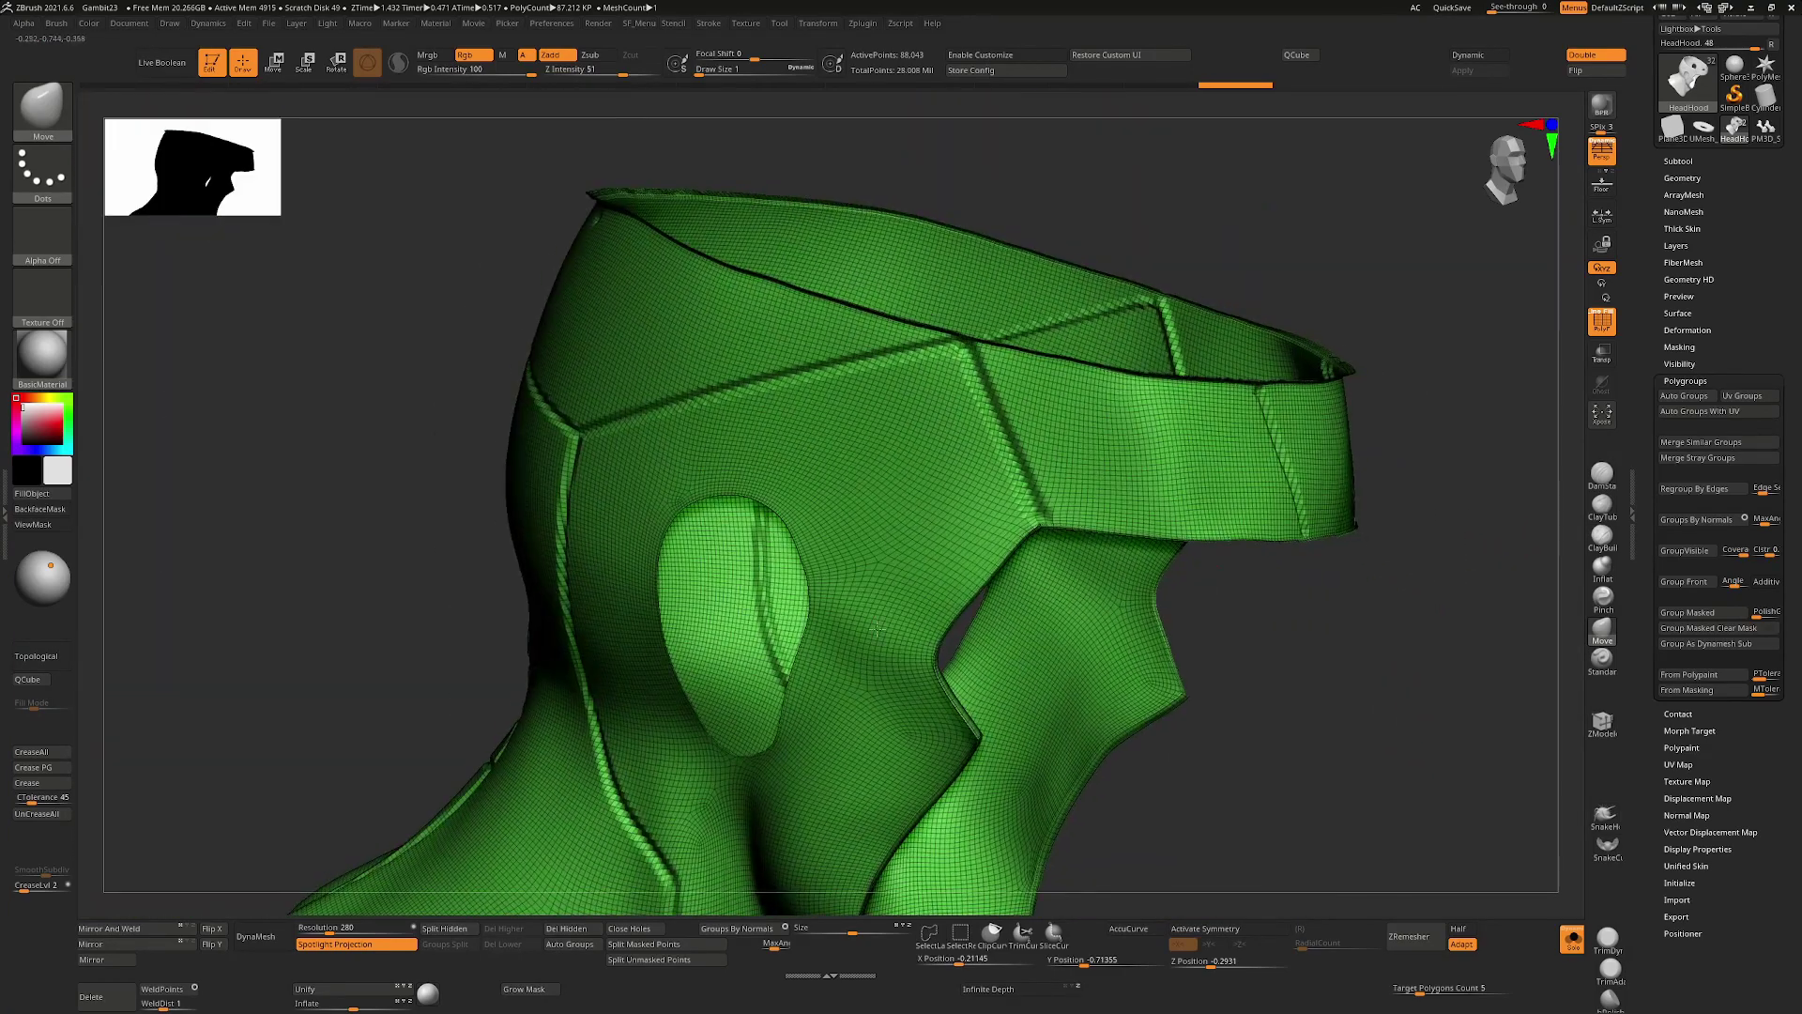
pyautogui.moveTo(410, 564); pyautogui.dragTo(488, 640)
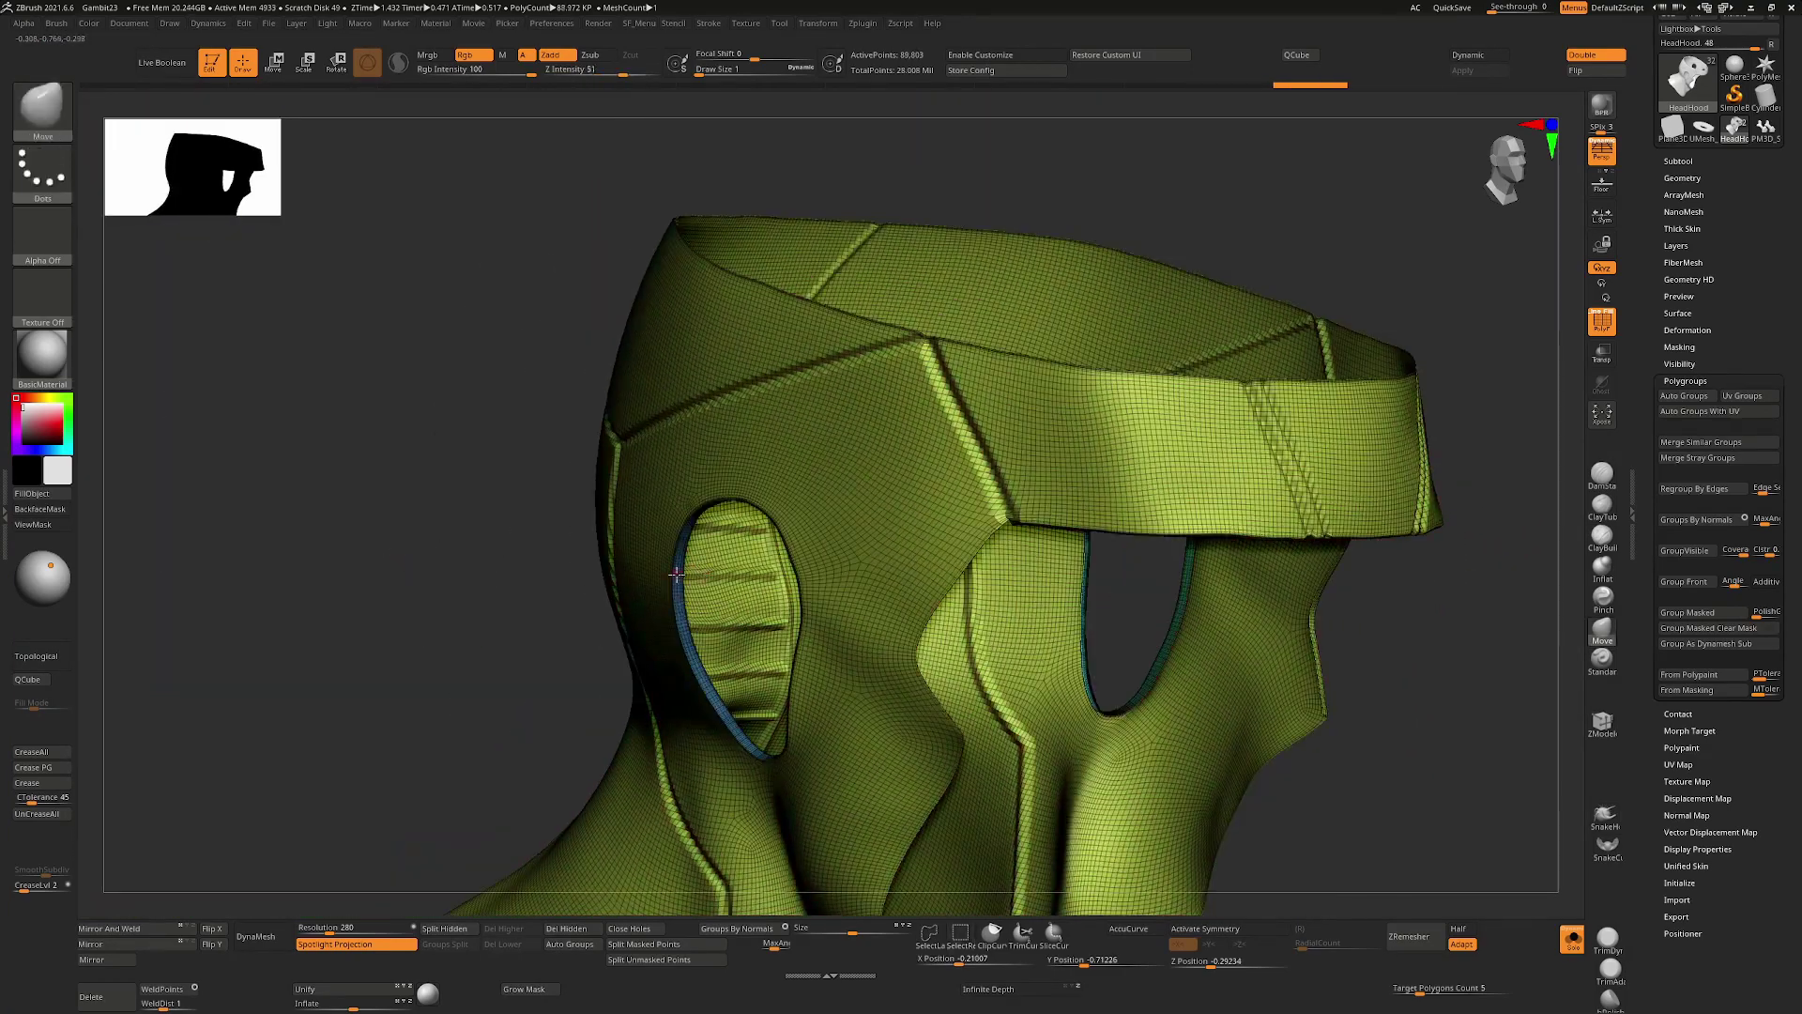
pyautogui.keyDown('ctrl'); pyautogui.keyDown('shift'); pyautogui.click(498, 592); pyautogui.keyUp('shift'); pyautogui.keyUp('ctrl')
pyautogui.moveTo(1089, 304); pyautogui.dragTo(1278, 566)
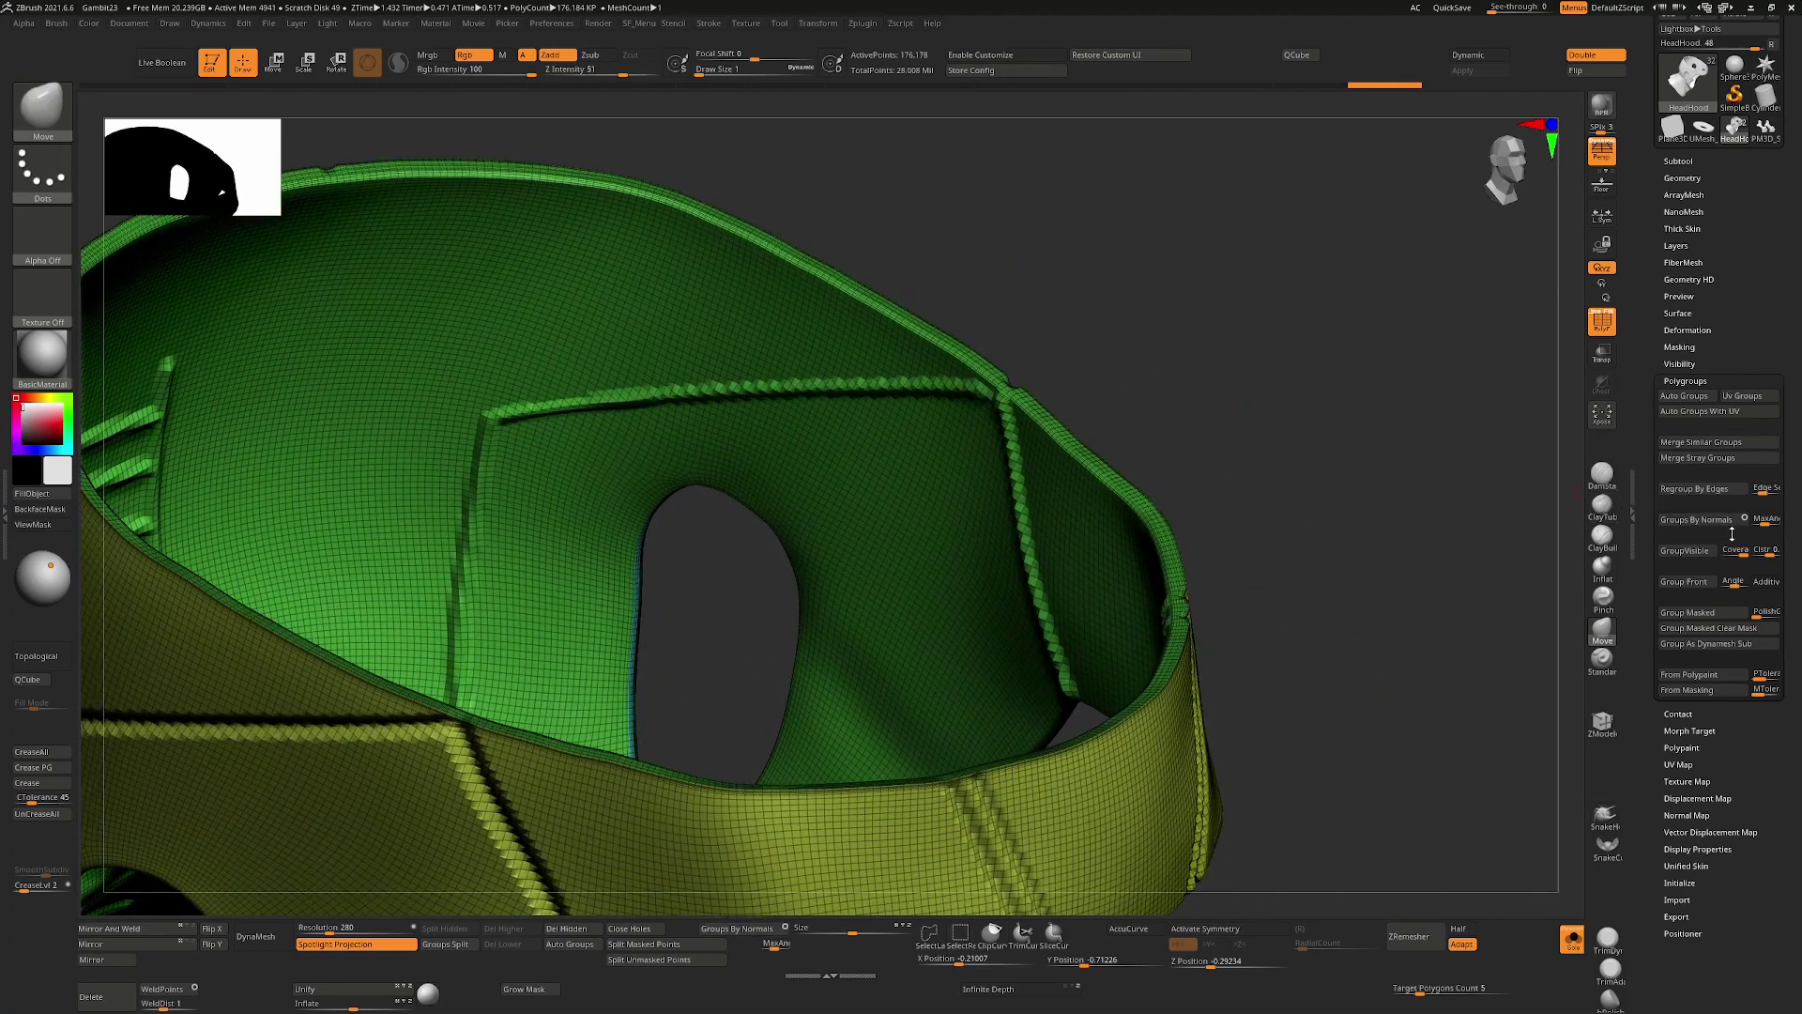
# Set the maximum angle tolerance to 35, regroup the hood by normals, and check the rim around its openings
pyautogui.click(1764, 519)
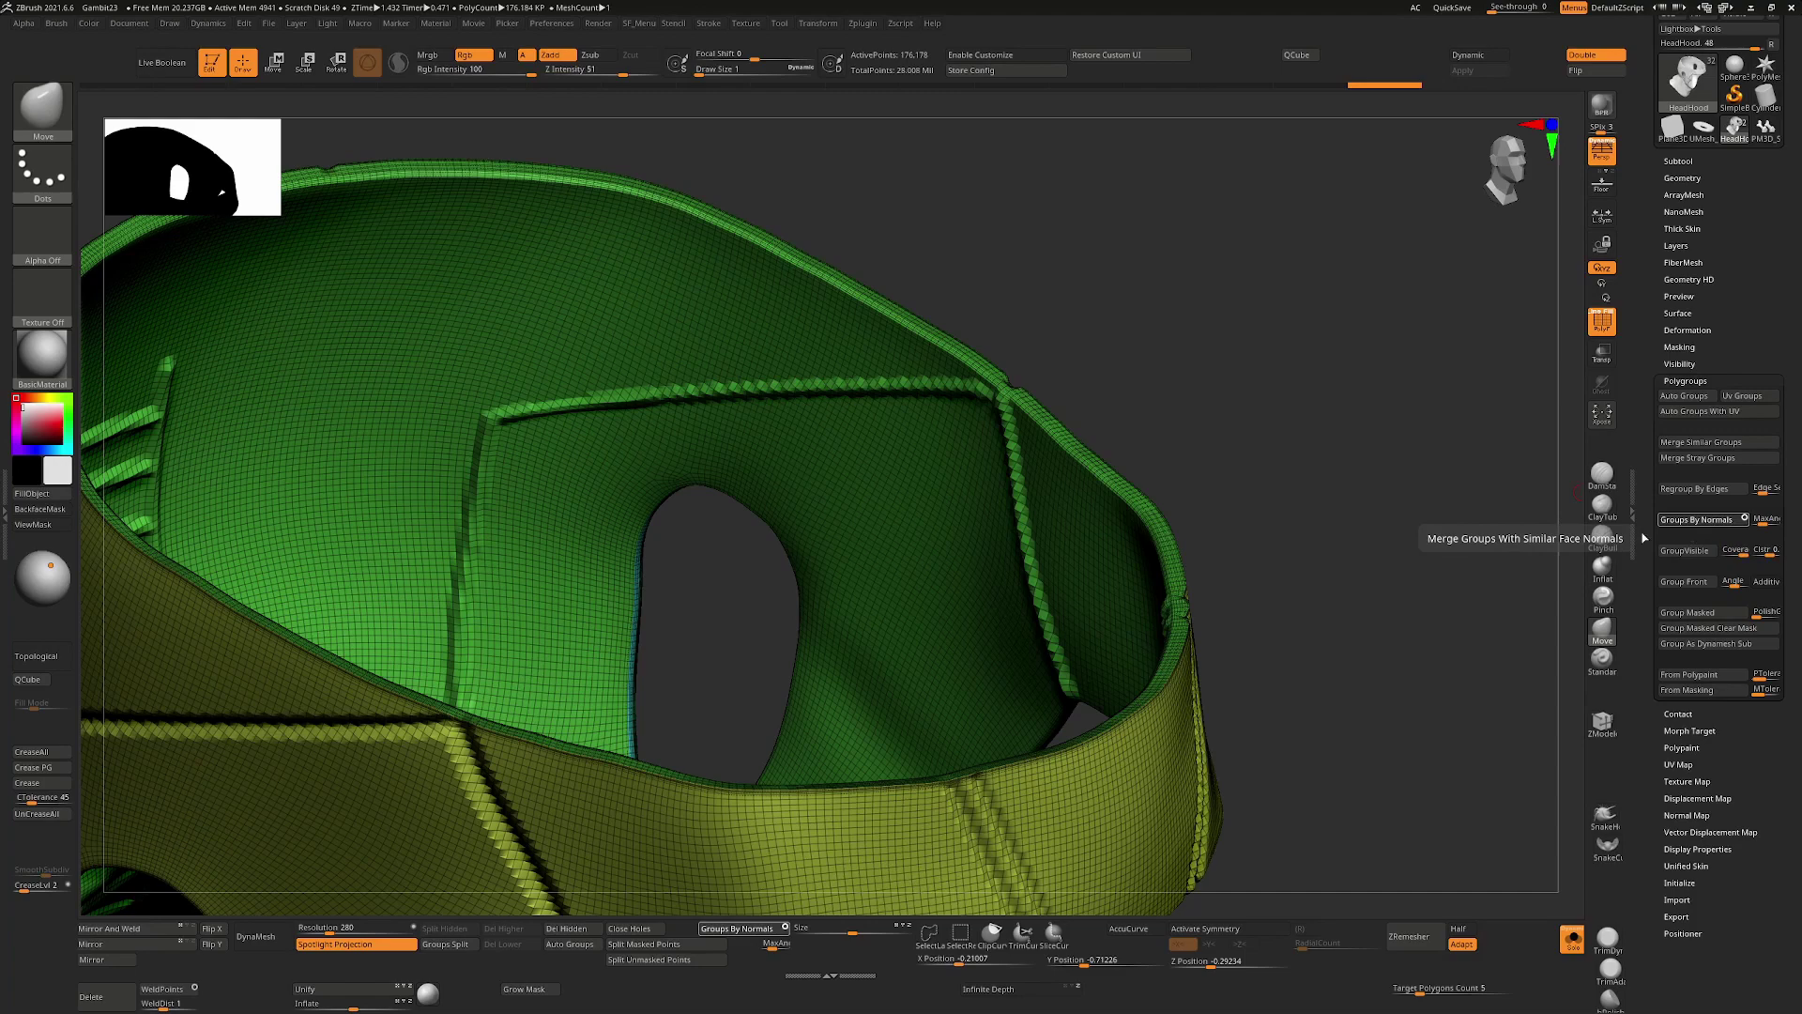
pyautogui.click(1662, 520)
pyautogui.moveTo(1361, 497); pyautogui.dragTo(1128, 450)
pyautogui.moveTo(920, 312); pyautogui.dragTo(988, 432)
pyautogui.moveTo(1297, 392); pyautogui.dragTo(1431, 485)
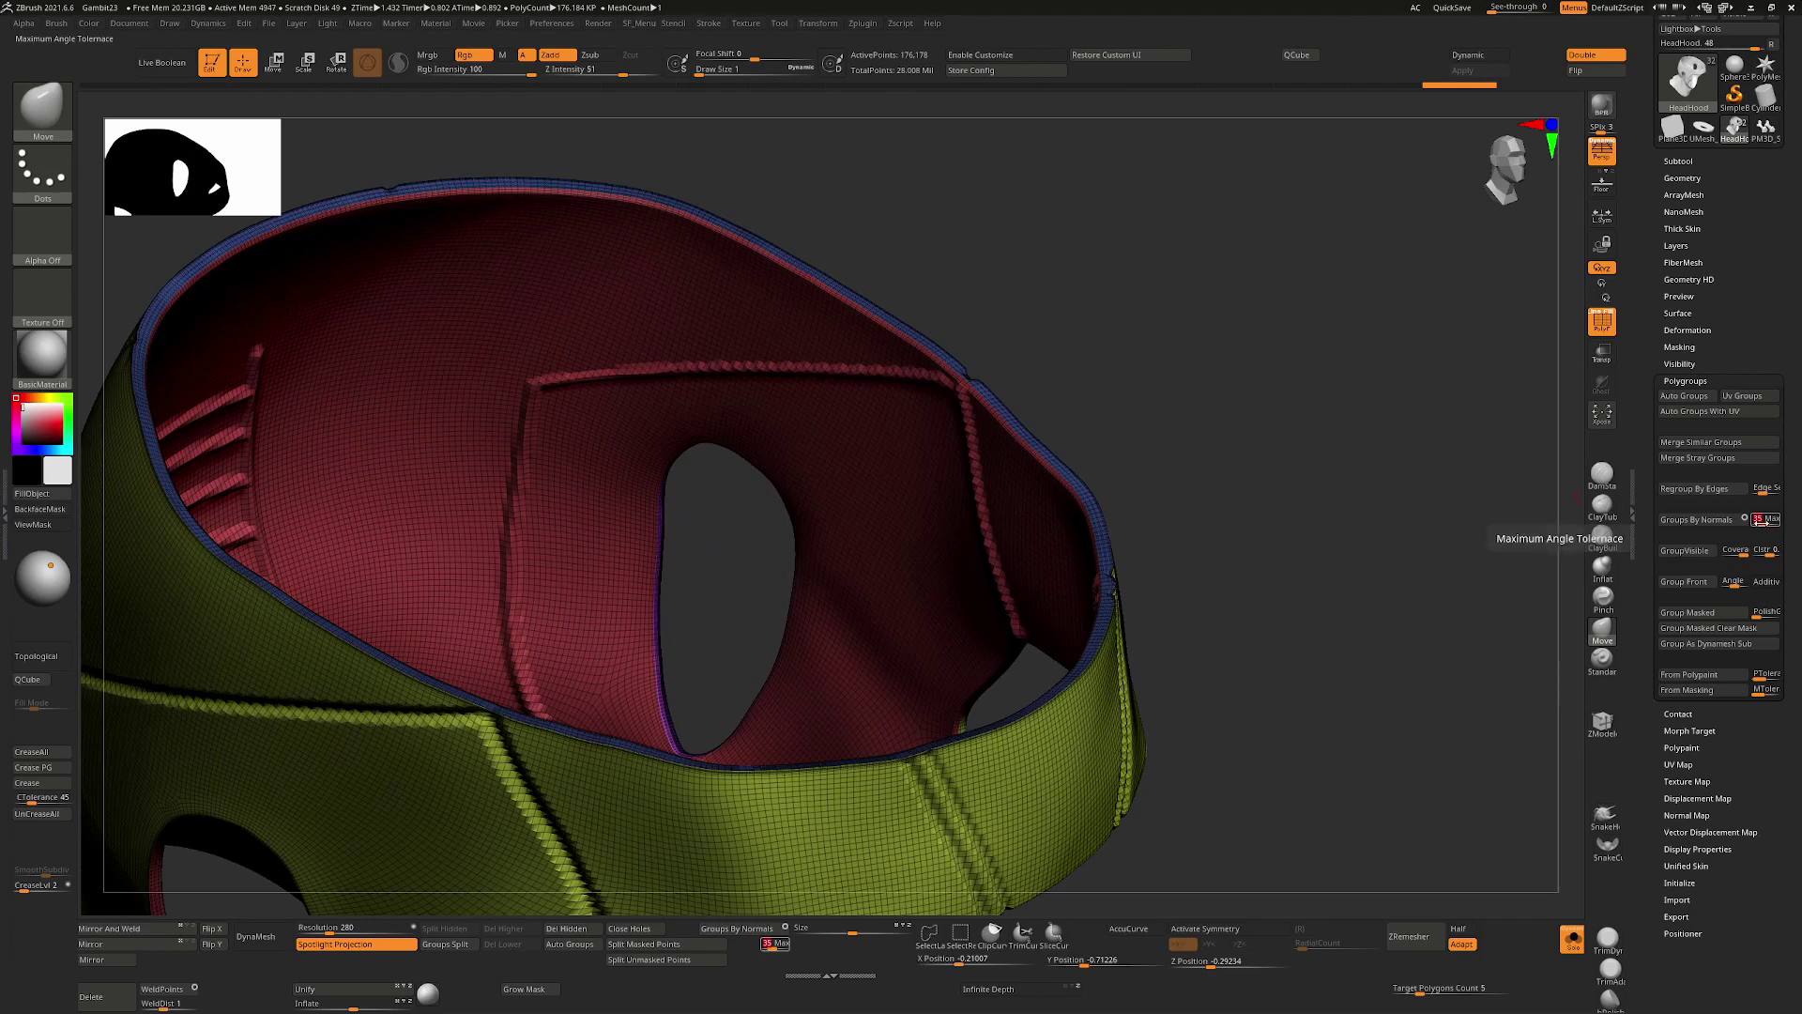
# Set the maximum angle tolerance to 30, regroup the hood by normals, and inspect the headband and inner surface
pyautogui.write('0')
pyautogui.press('Return')
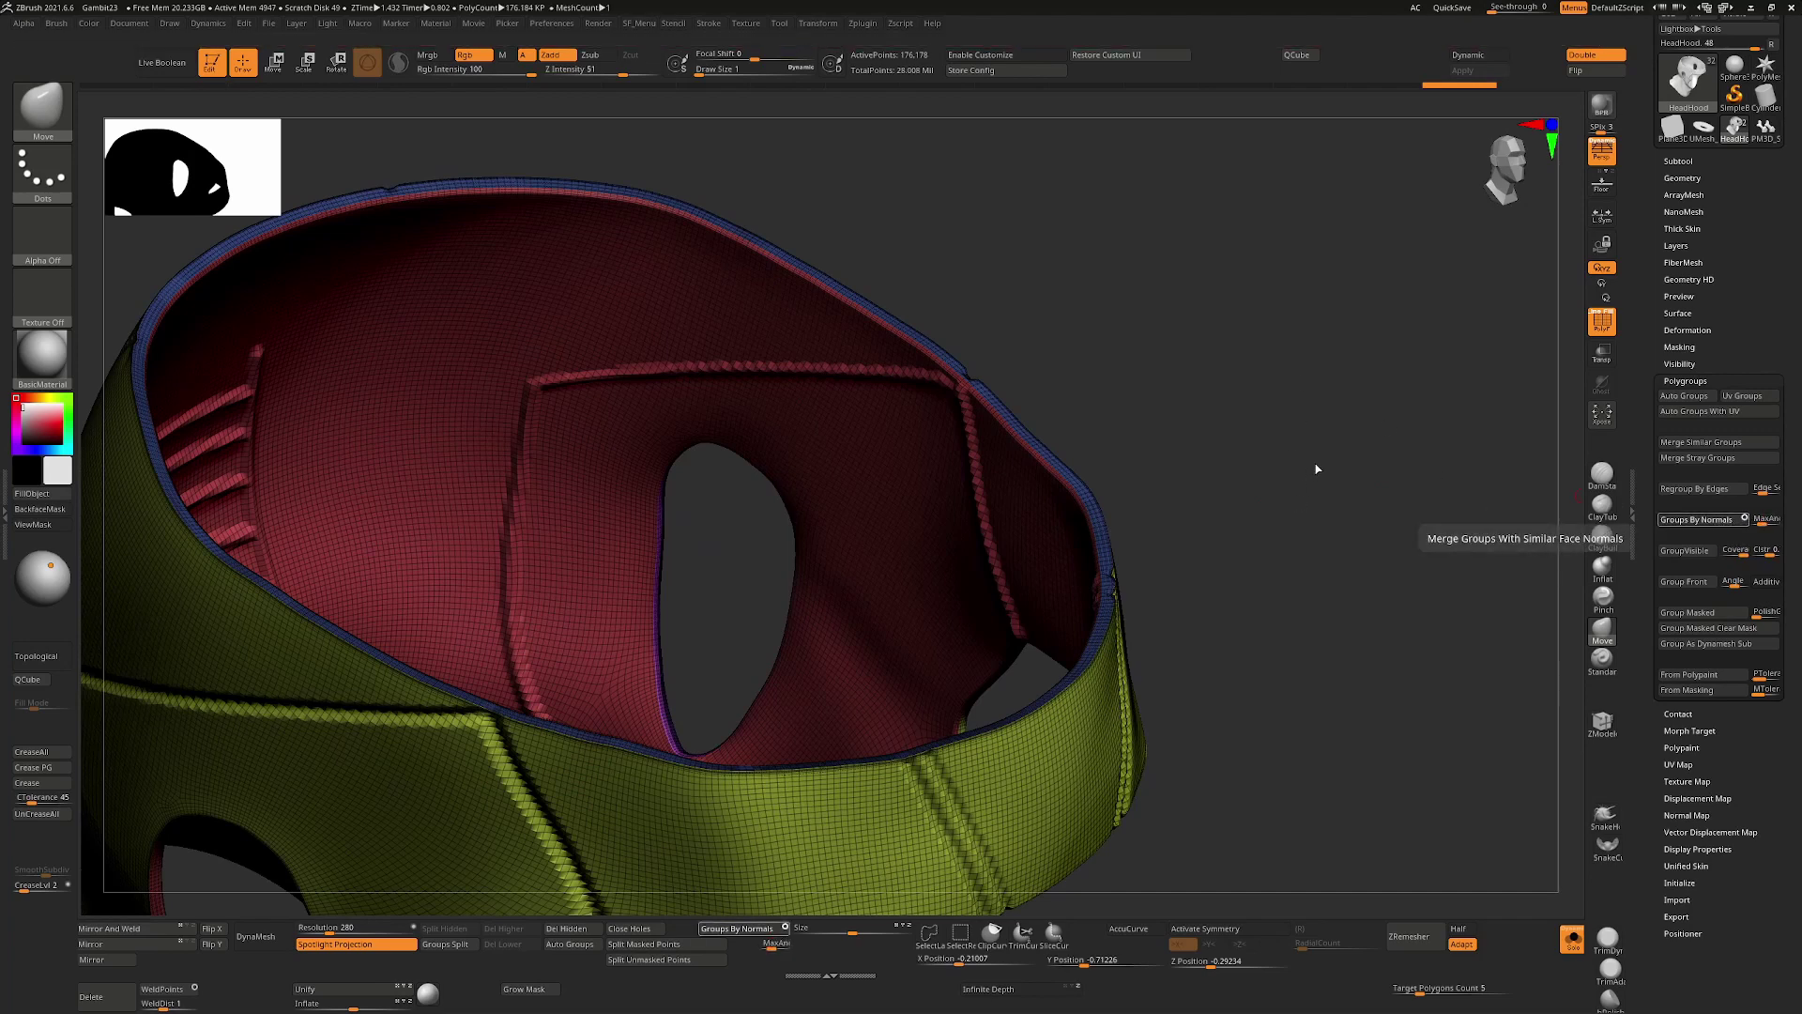
pyautogui.moveTo(1324, 487); pyautogui.dragTo(1222, 491)
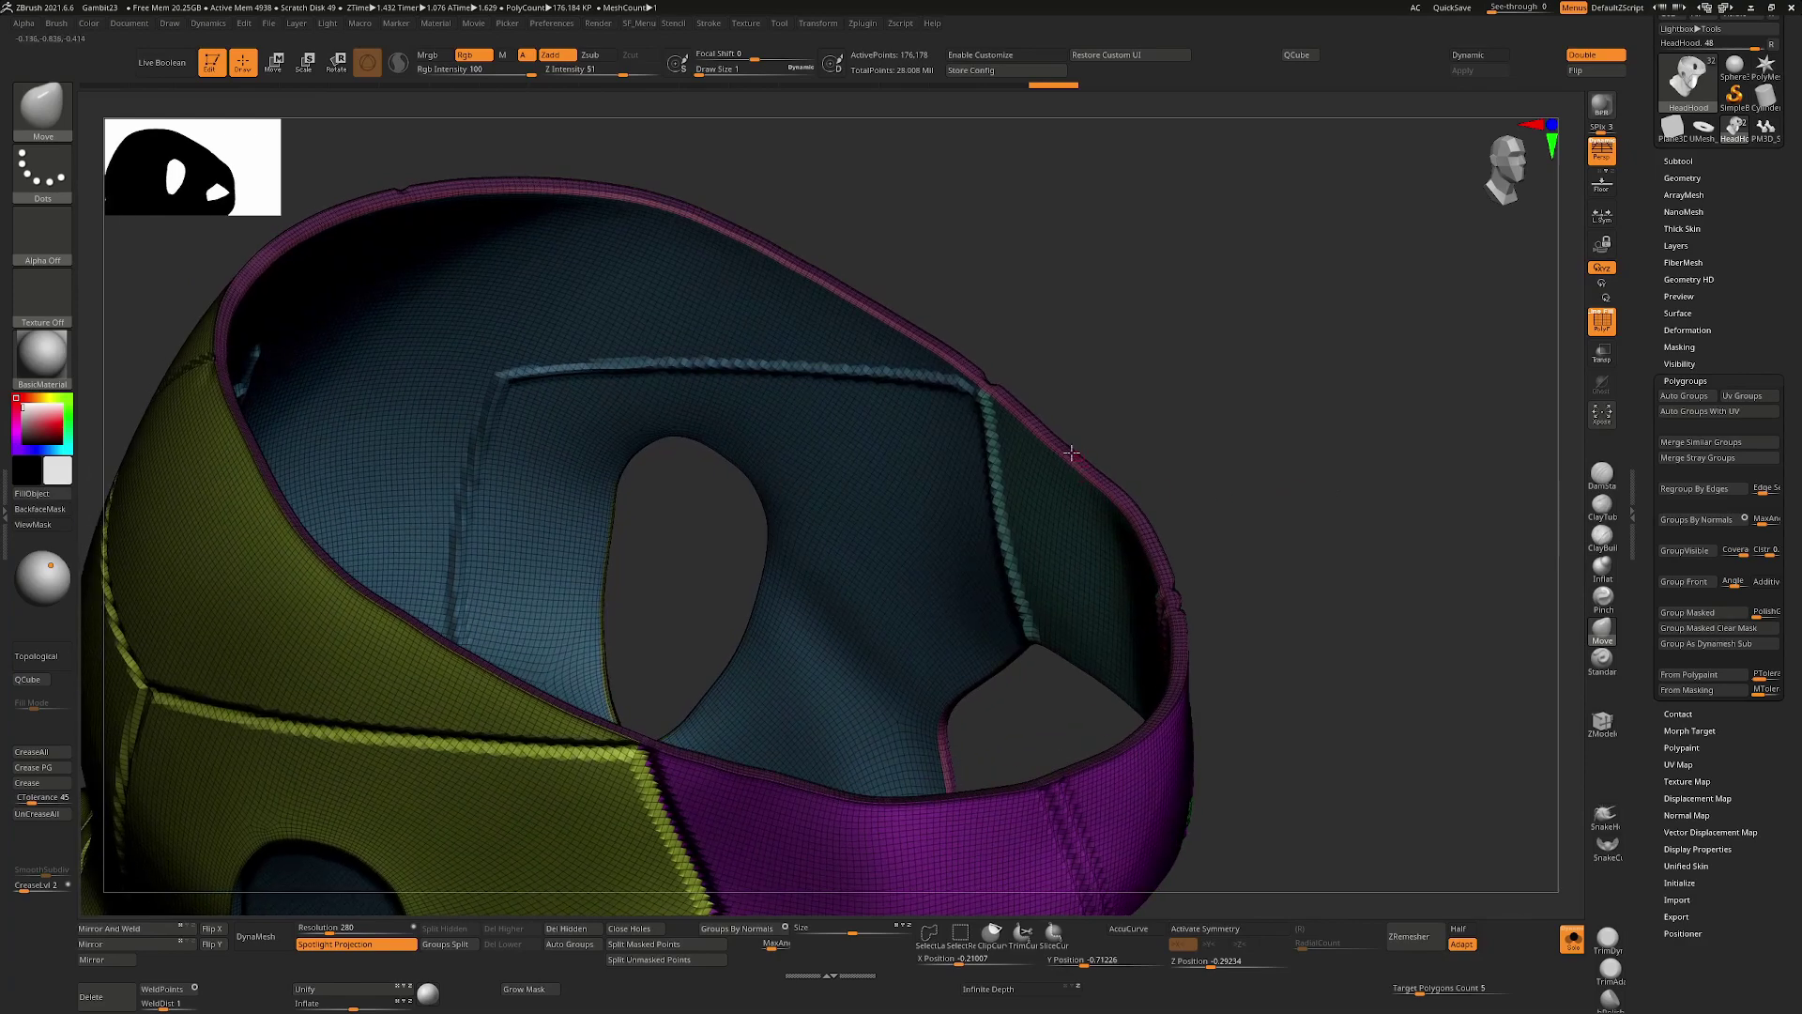
pyautogui.moveTo(1269, 423); pyautogui.dragTo(1119, 585)
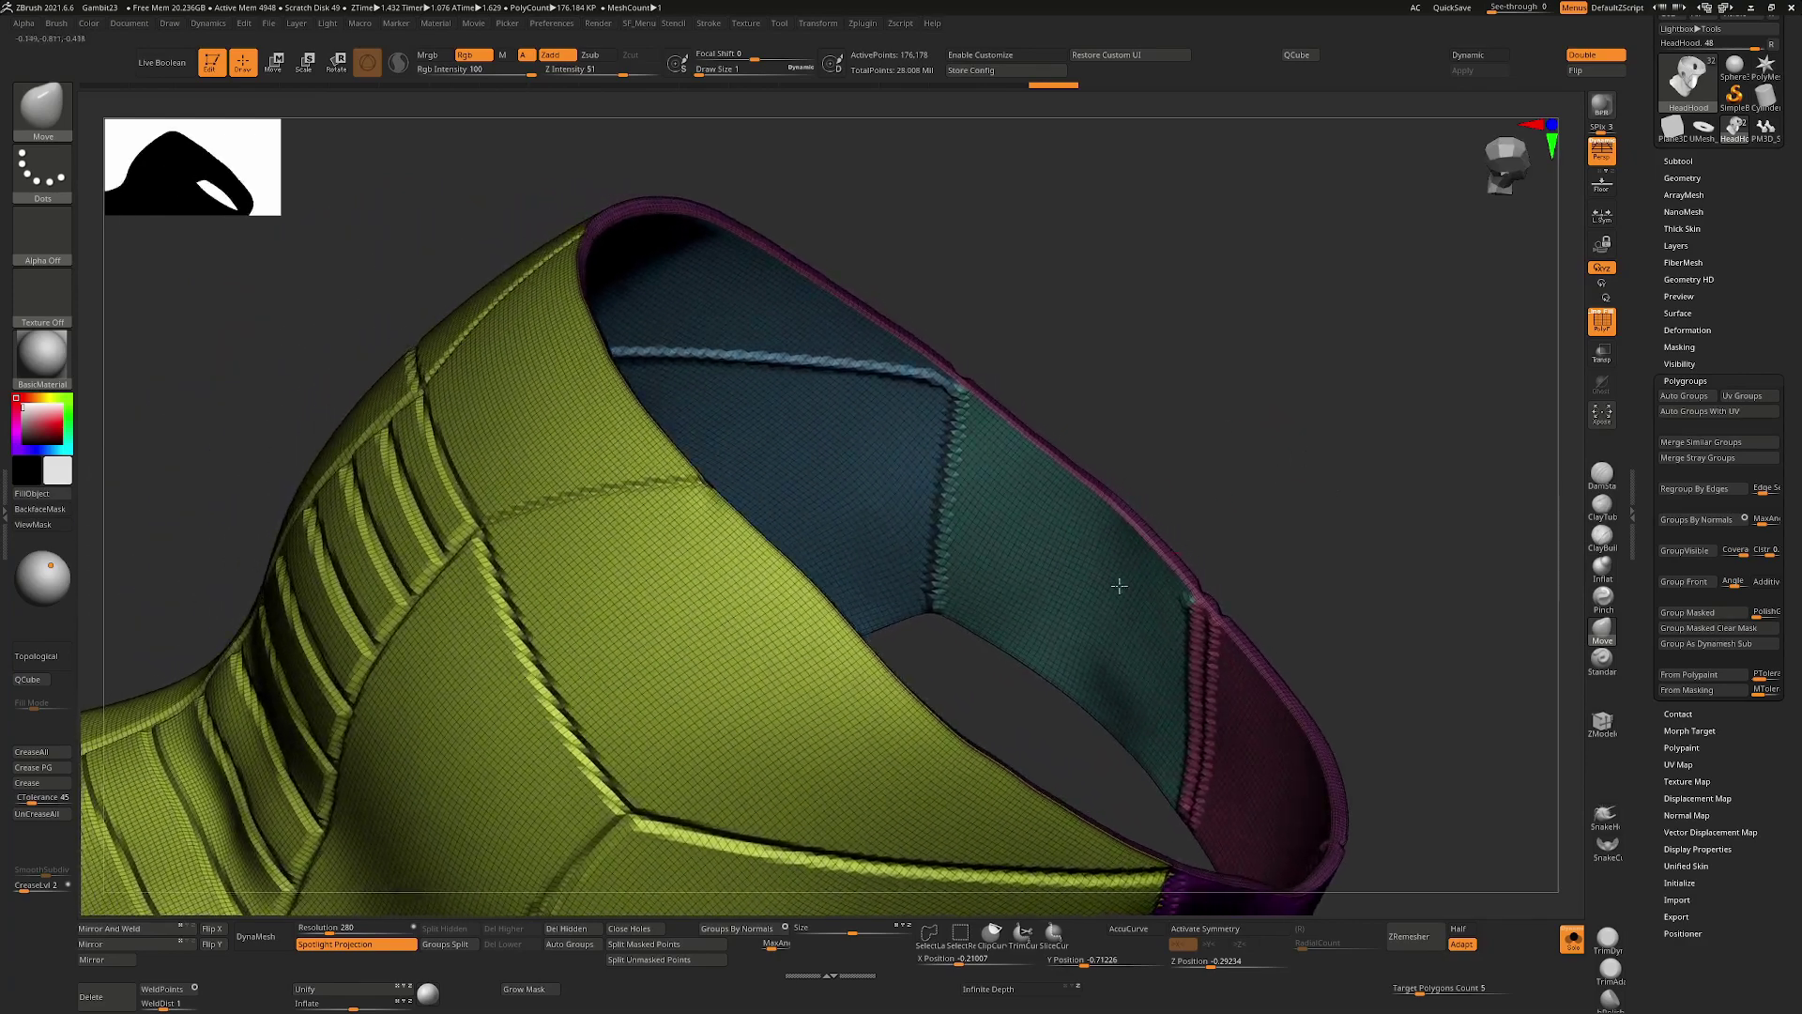
pyautogui.moveTo(1379, 788); pyautogui.dragTo(1053, 718)
pyautogui.moveTo(1405, 682); pyautogui.dragTo(1177, 536)
pyautogui.moveTo(1469, 682); pyautogui.dragTo(1346, 514)
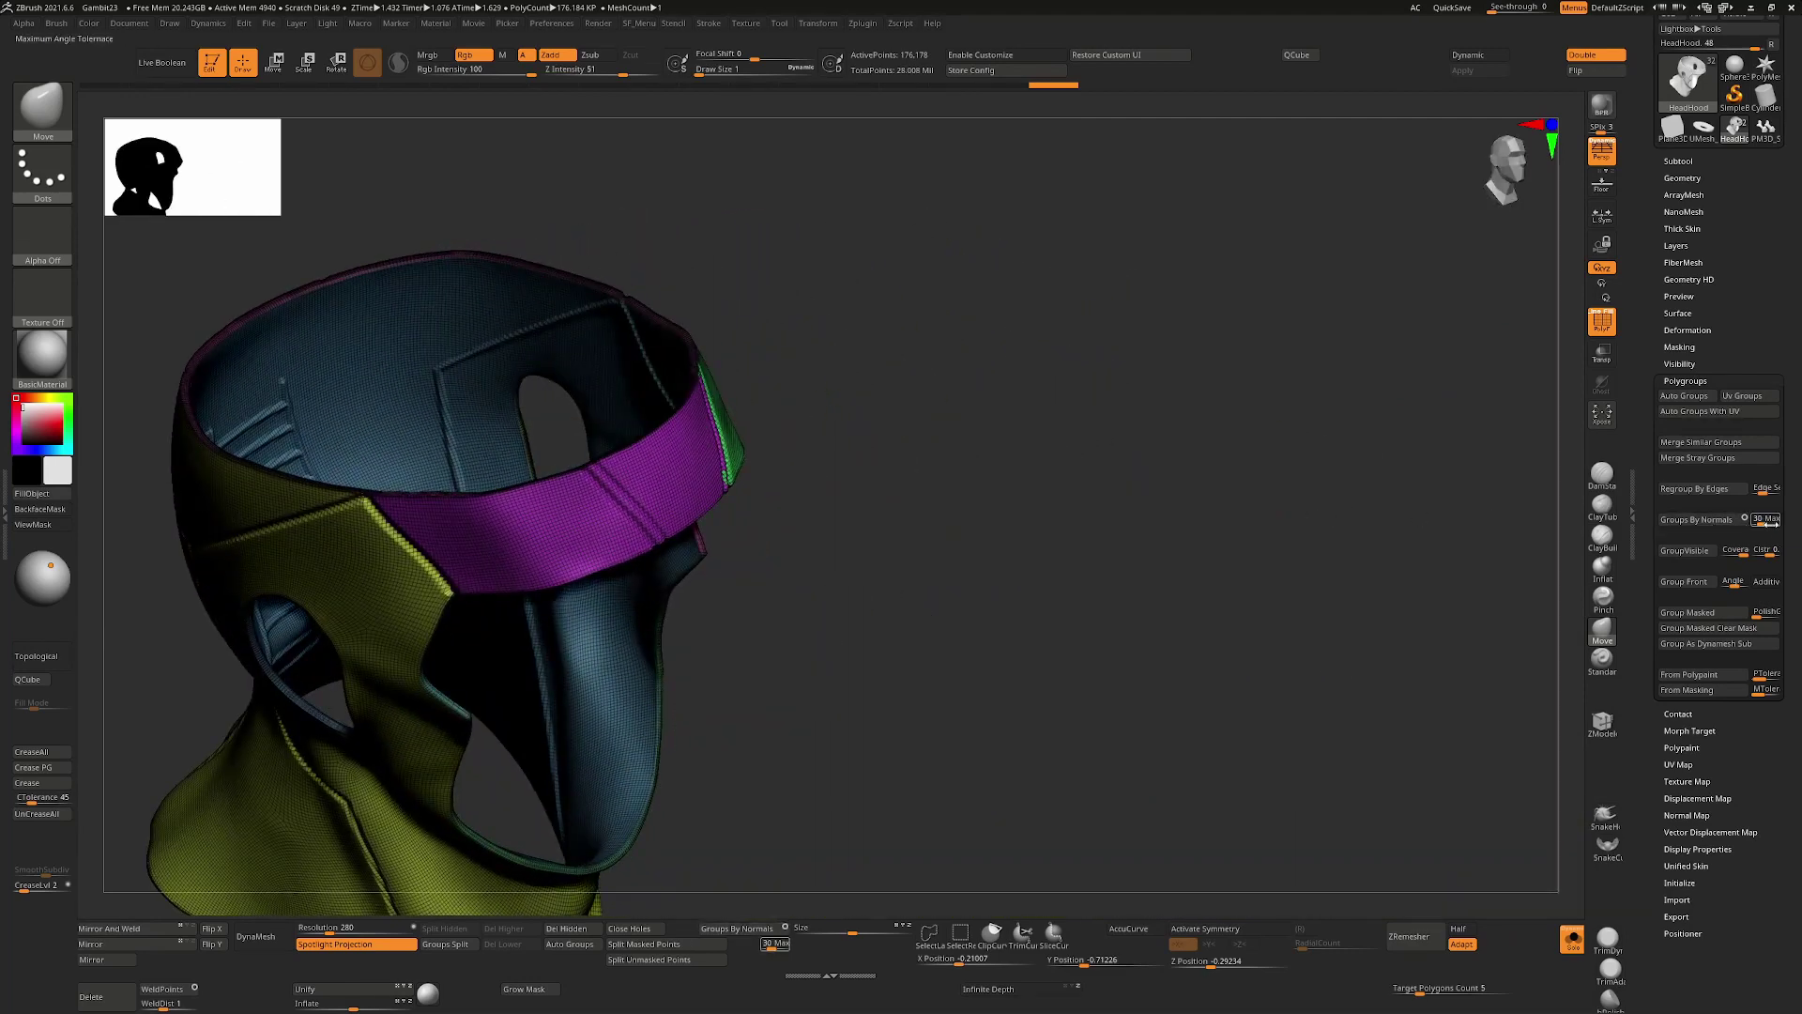
# Raise the maximum angle tolerance again and regroup the hood by normals
pyautogui.moveTo(1147, 576); pyautogui.dragTo(1380, 561)
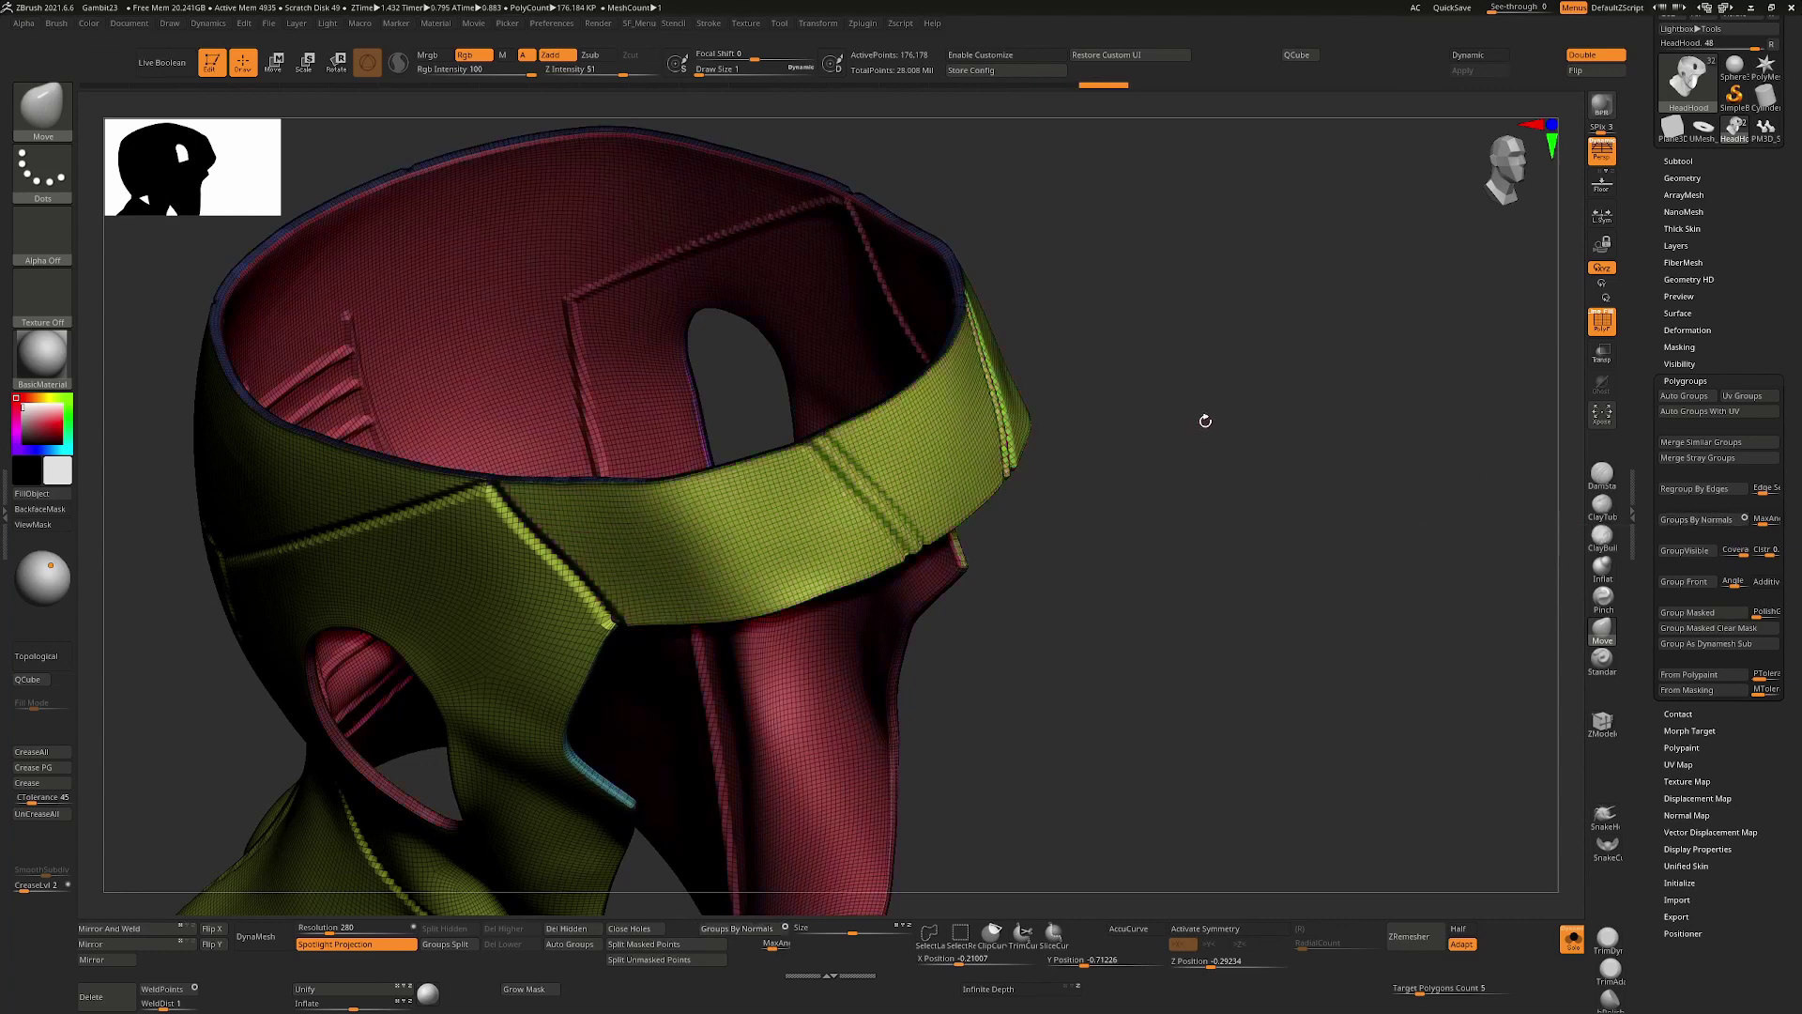
pyautogui.moveTo(1190, 415); pyautogui.dragTo(1338, 514)
# Hide the hood's outer and inner surface polygroups so only the thin rim strips around the openings show
pyautogui.hotkey('ctrl', 'shift')
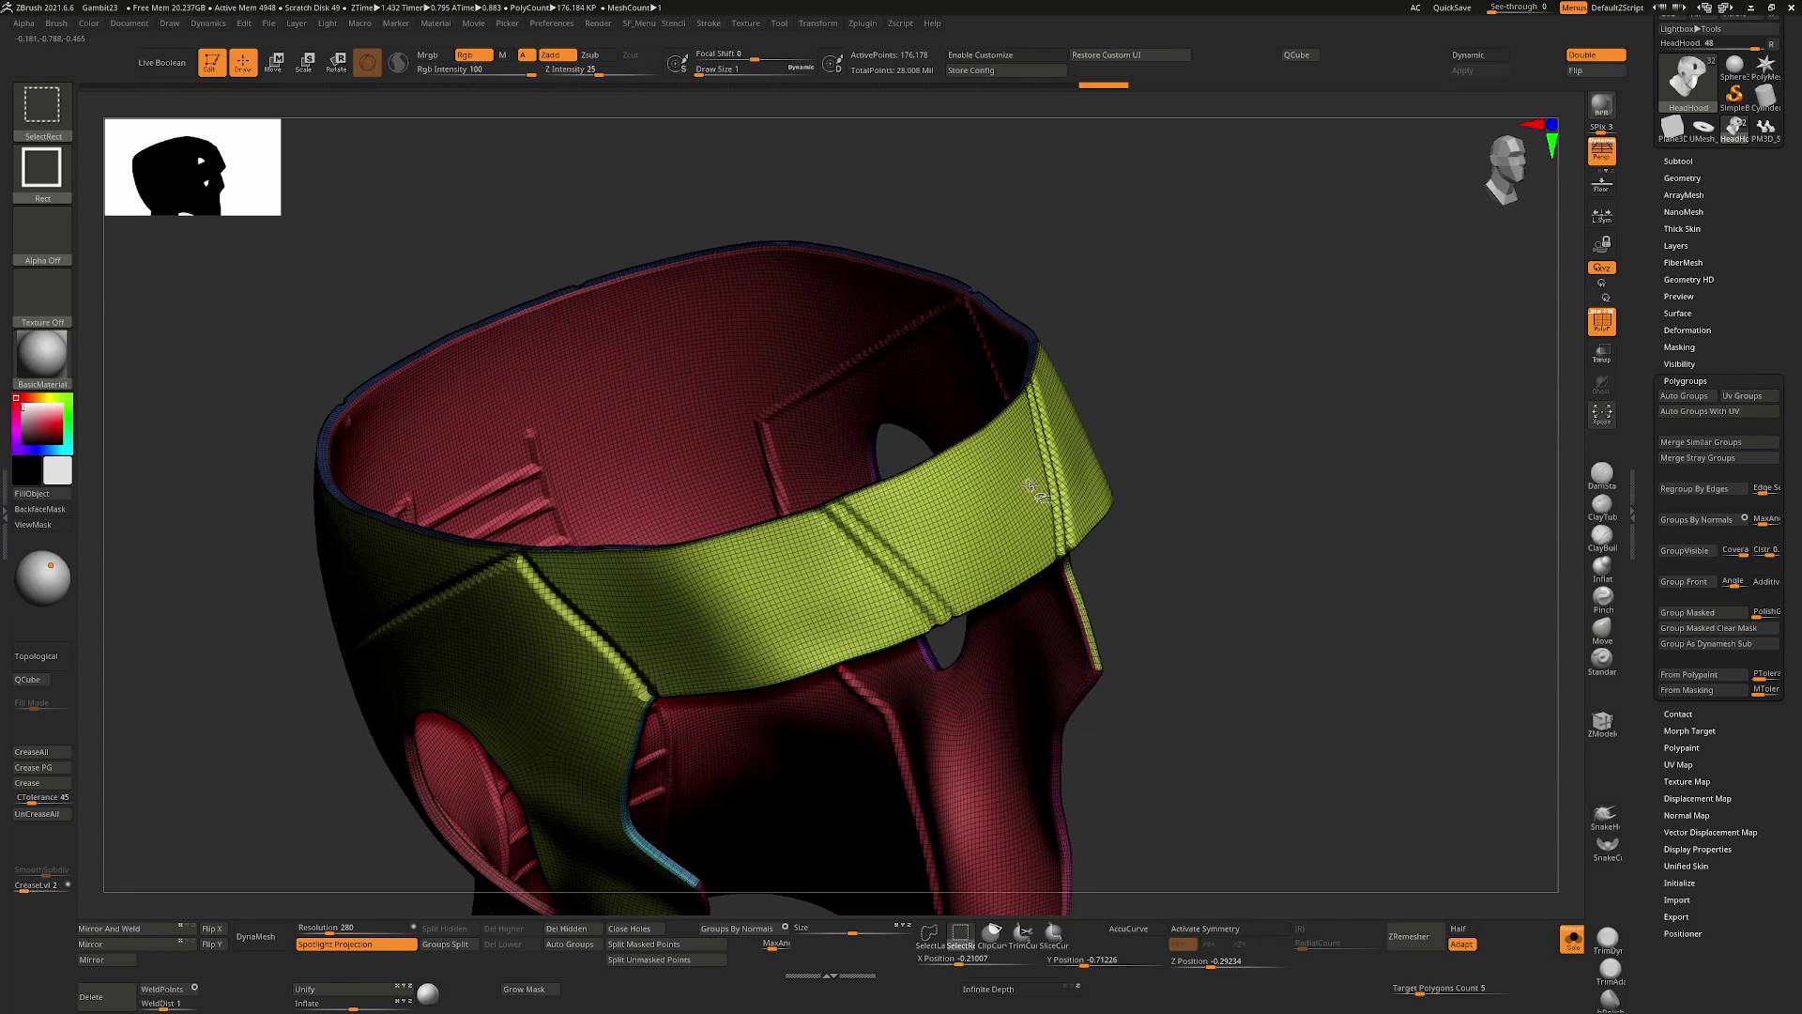
pyautogui.keyDown('ctrl'); pyautogui.keyDown('shift'); pyautogui.click(1030, 482); pyautogui.keyUp('shift'); pyautogui.keyUp('ctrl')
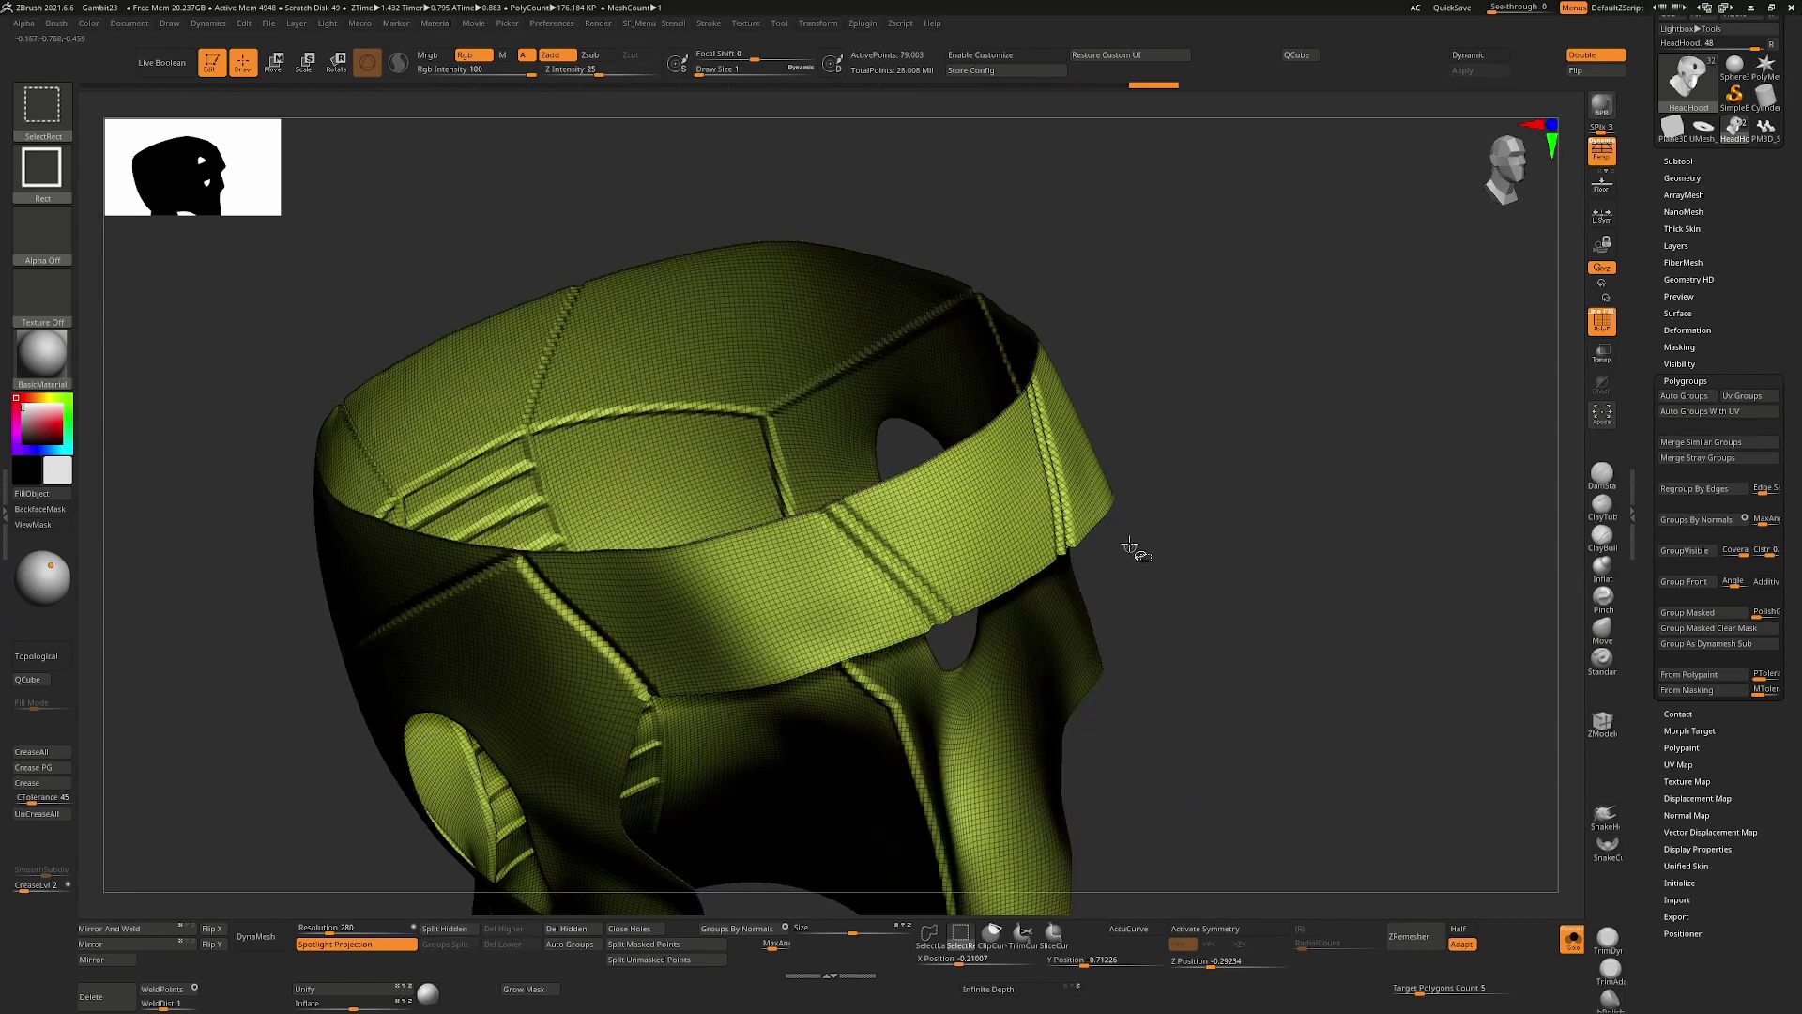
pyautogui.keyDown('ctrl'); pyautogui.keyDown('shift'); pyautogui.moveTo(1131, 533); pyautogui.dragTo(1145, 542); pyautogui.keyUp('shift'); pyautogui.keyUp('ctrl')
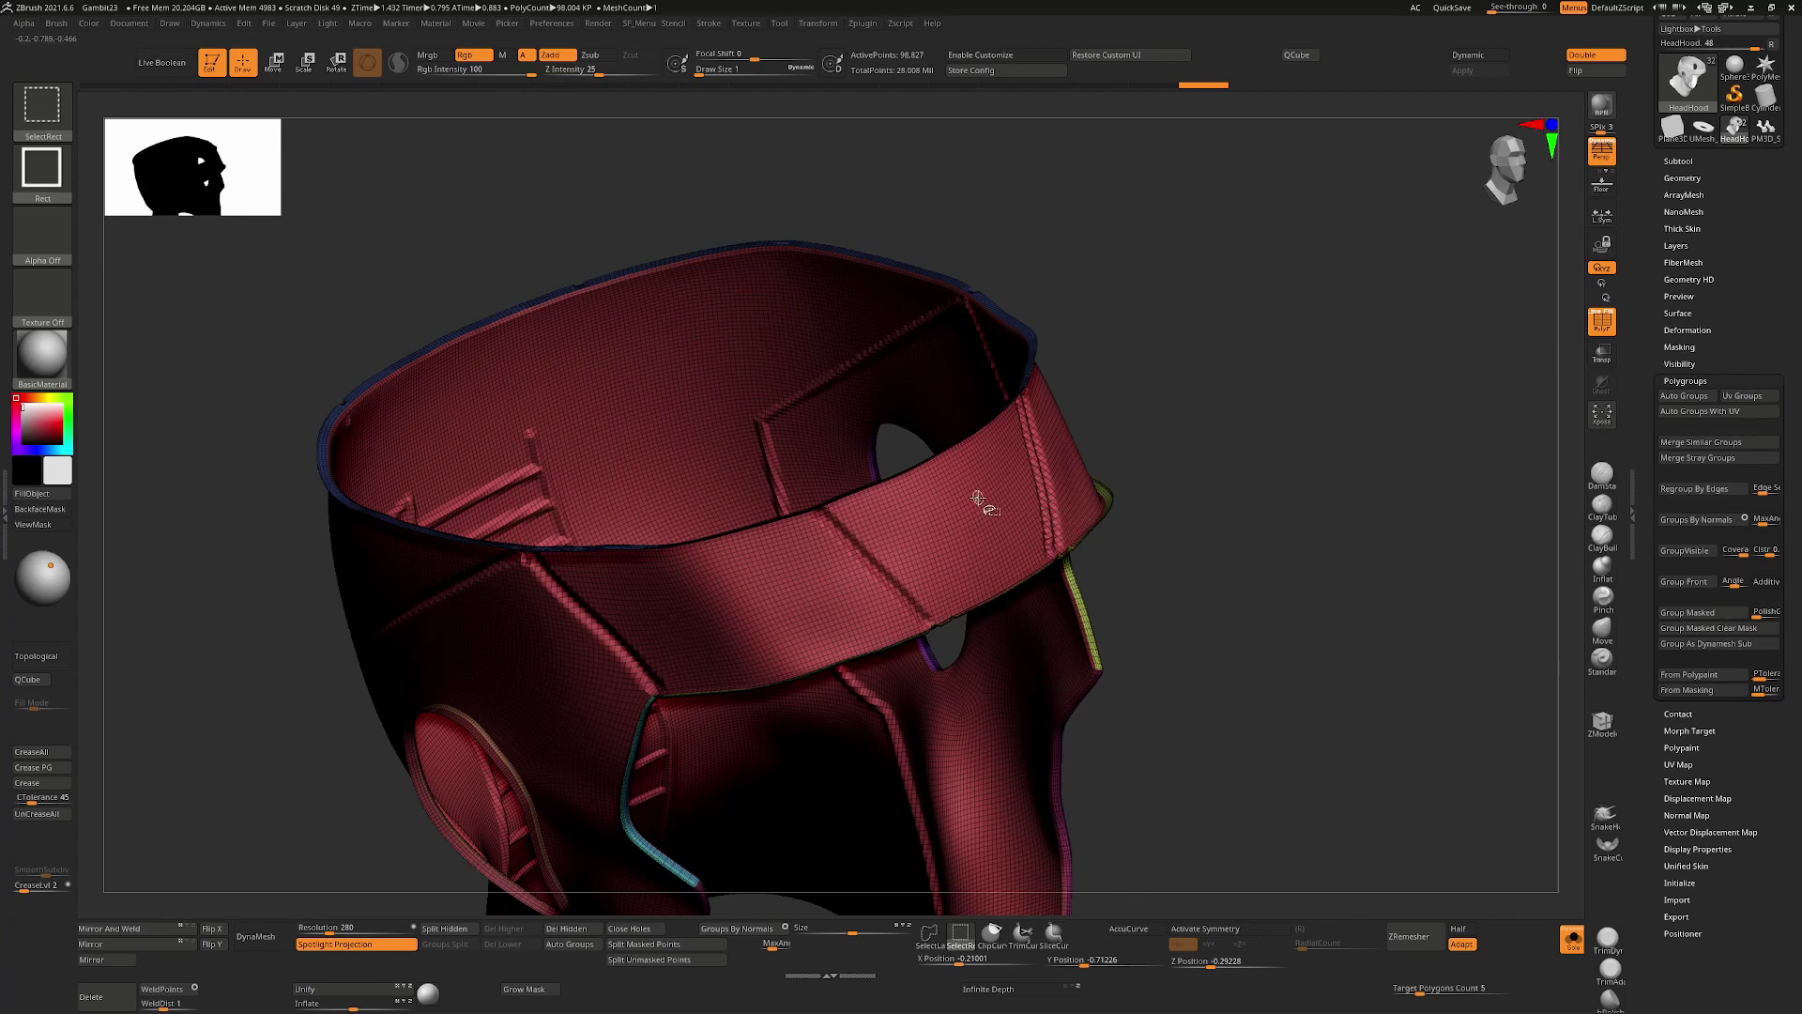
pyautogui.keyDown('ctrl'); pyautogui.keyDown('shift'); pyautogui.click(978, 497); pyautogui.keyUp('shift'); pyautogui.keyUp('ctrl')
pyautogui.moveTo(1218, 648)
pyautogui.keyDown('alt'); pyautogui.mouseDown()
pyautogui.moveTo(1202, 548)
pyautogui.moveTo(1219, 463)
pyautogui.moveTo(1267, 543)
pyautogui.moveTo(1292, 523)
pyautogui.moveTo(1289, 539)
pyautogui.mouseUp(); pyautogui.keyUp('alt')
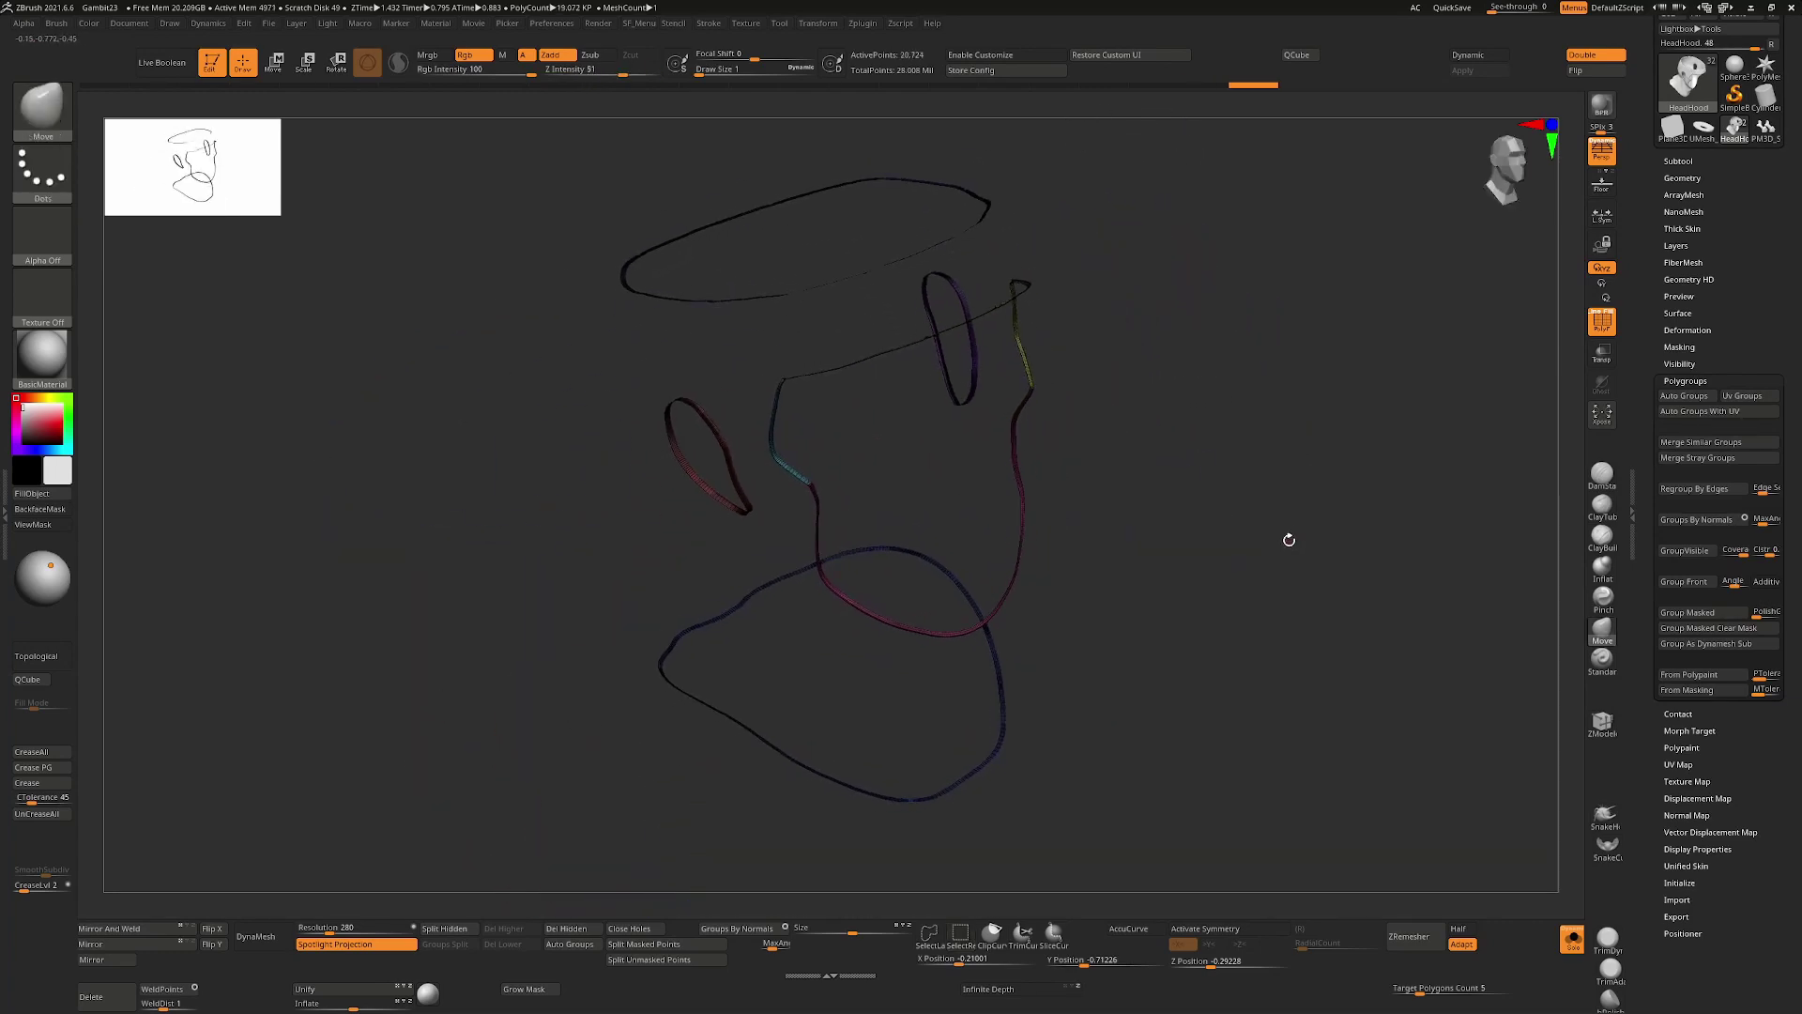
# Group the visible rim strips into one polygroup and show the whole hood again
pyautogui.press('ctrl')
pyautogui.moveTo(1299, 523); pyautogui.dragTo(1261, 569)
pyautogui.keyDown('ctrl'); pyautogui.moveTo(1260, 570); pyautogui.dragTo(1026, 639, button='right'); pyautogui.keyUp('ctrl')
pyautogui.moveTo(646, 673); pyautogui.dragTo(1299, 451)
pyautogui.moveTo(970, 593); pyautogui.dragTo(1147, 593, button='right')
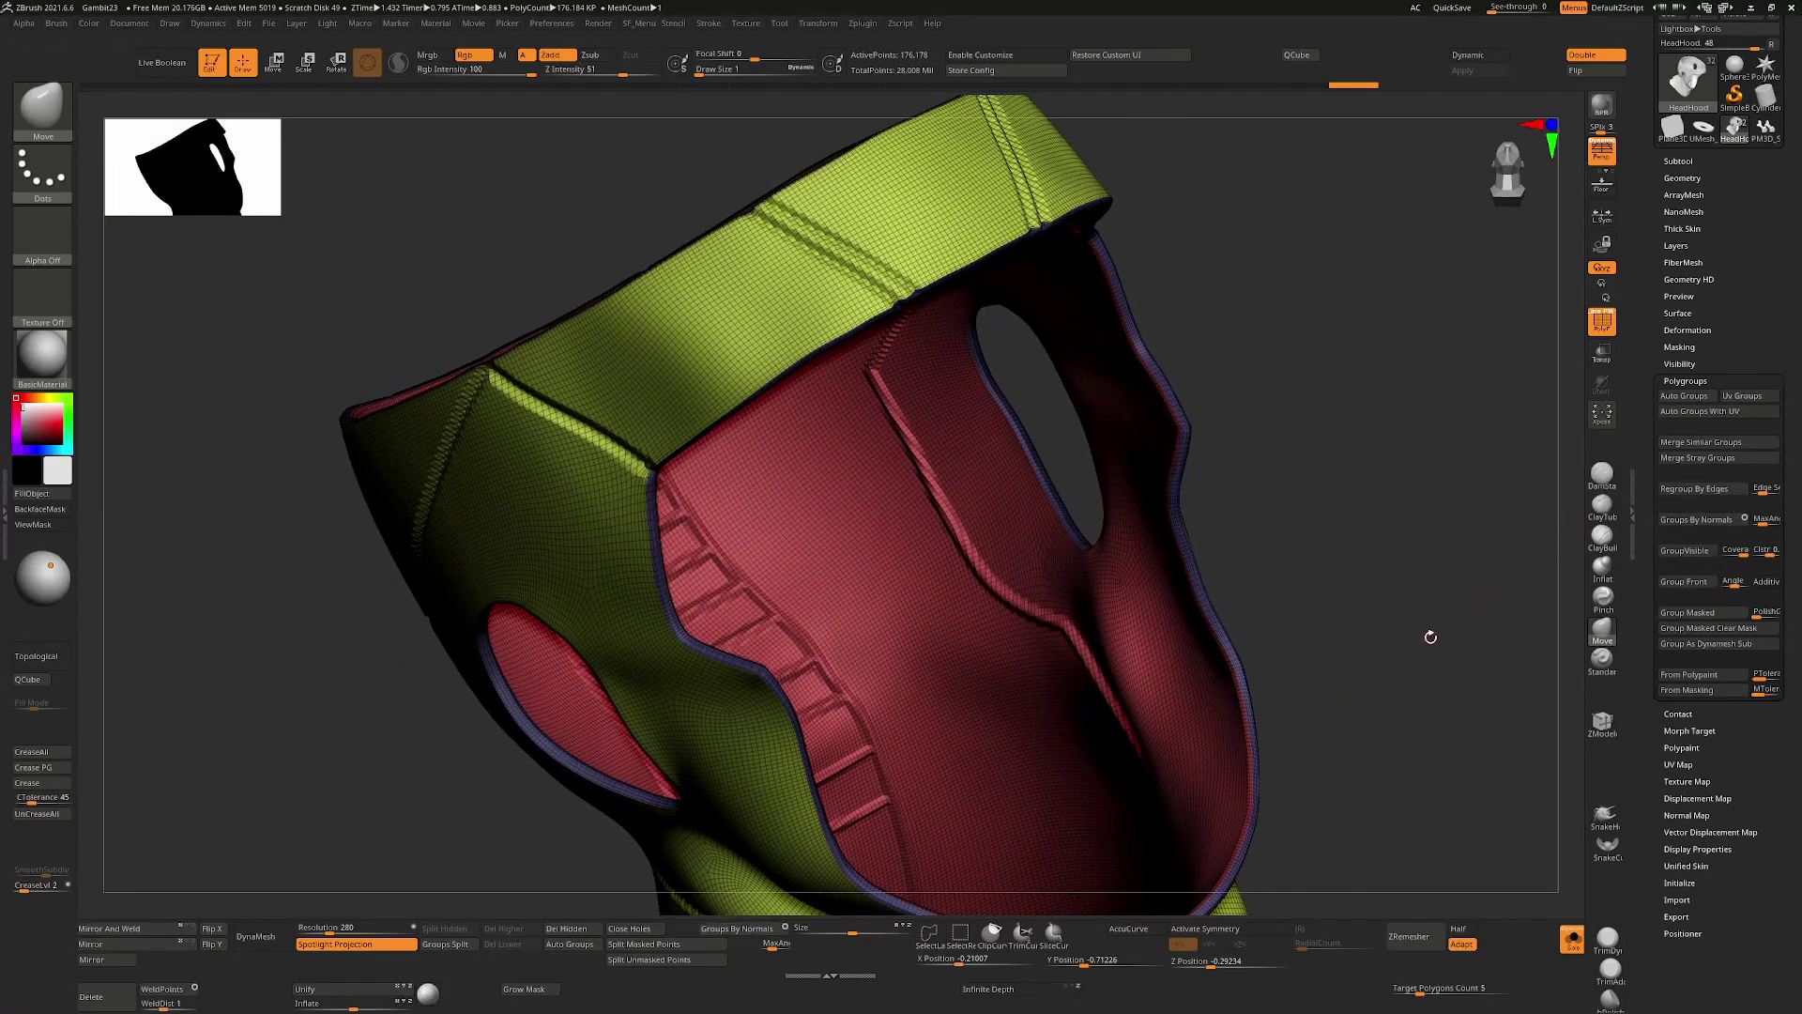
# Merge the entire hood into a single polygroup
pyautogui.hotkey('shift', 'f')
pyautogui.moveTo(1408, 535); pyautogui.dragTo(1198, 418, button='right')
pyautogui.moveTo(1376, 503); pyautogui.dragTo(1083, 542, button='right')
pyautogui.keyDown('alt'); pyautogui.moveTo(653, 460); pyautogui.dragTo(893, 464, button='right'); pyautogui.keyUp('alt')
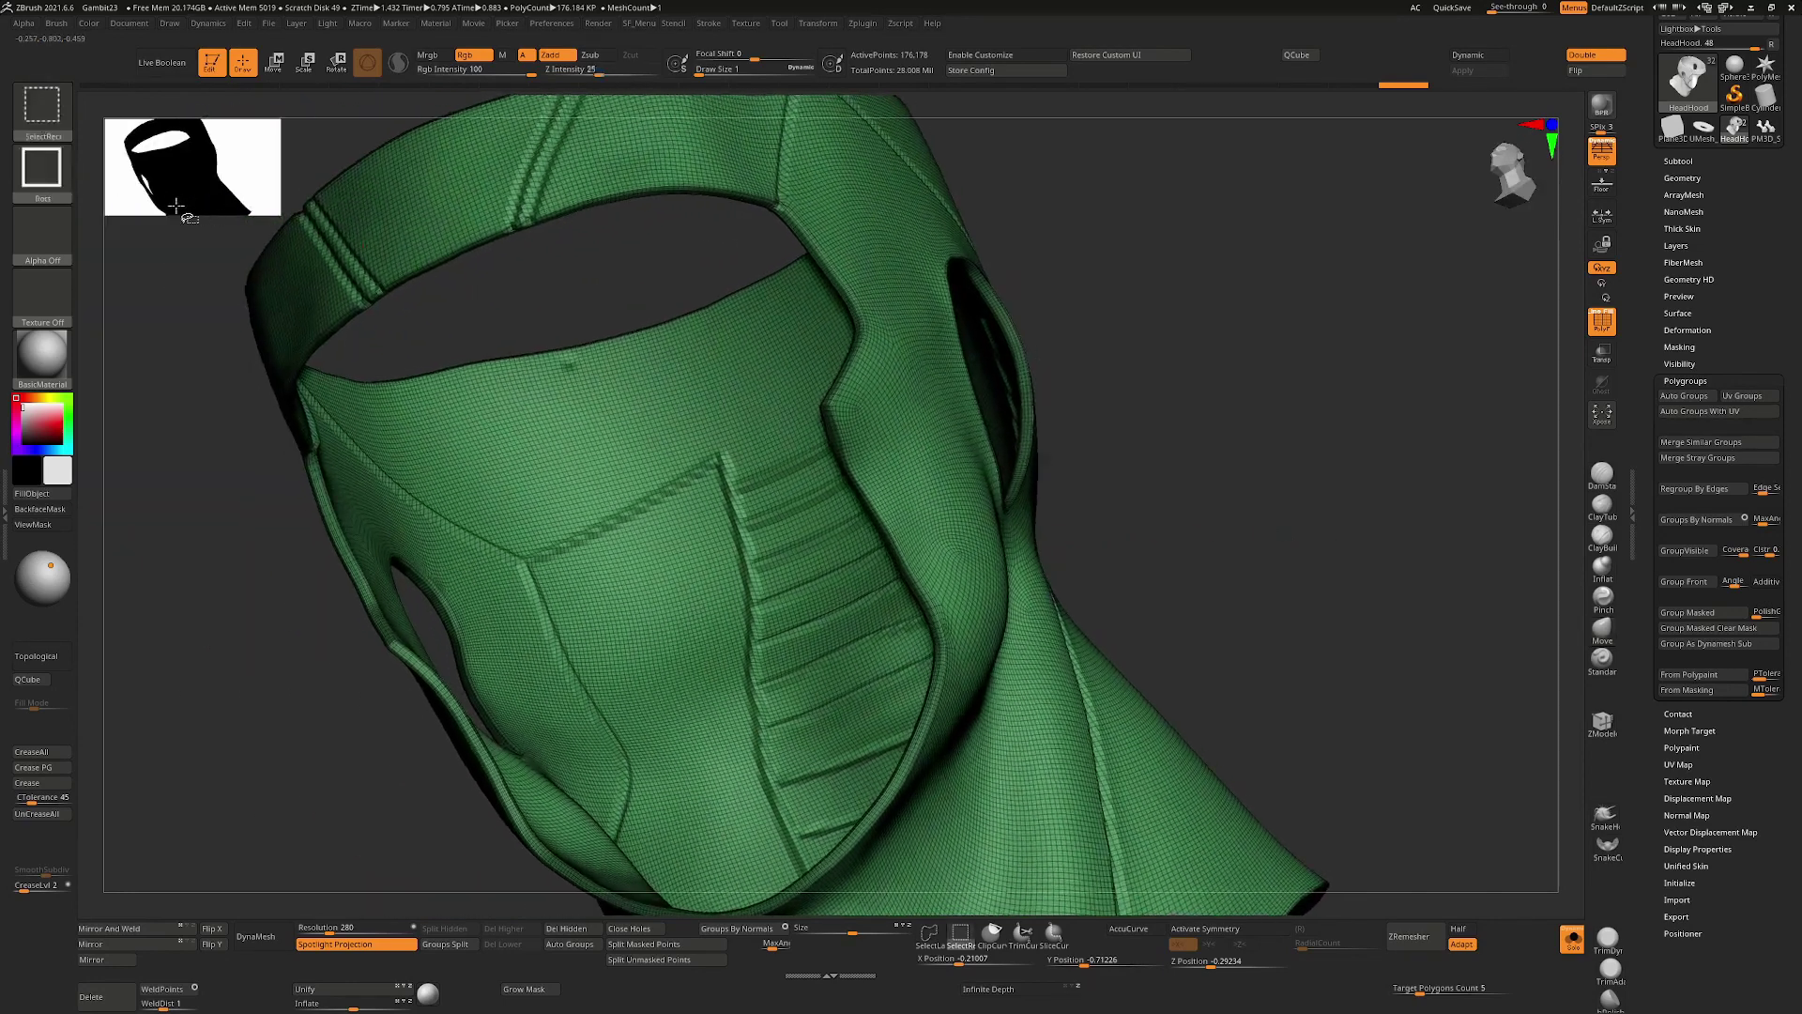
# Choose SelectLasso as the selection brush for hiding geometry on the hood
pyautogui.click(47, 115)
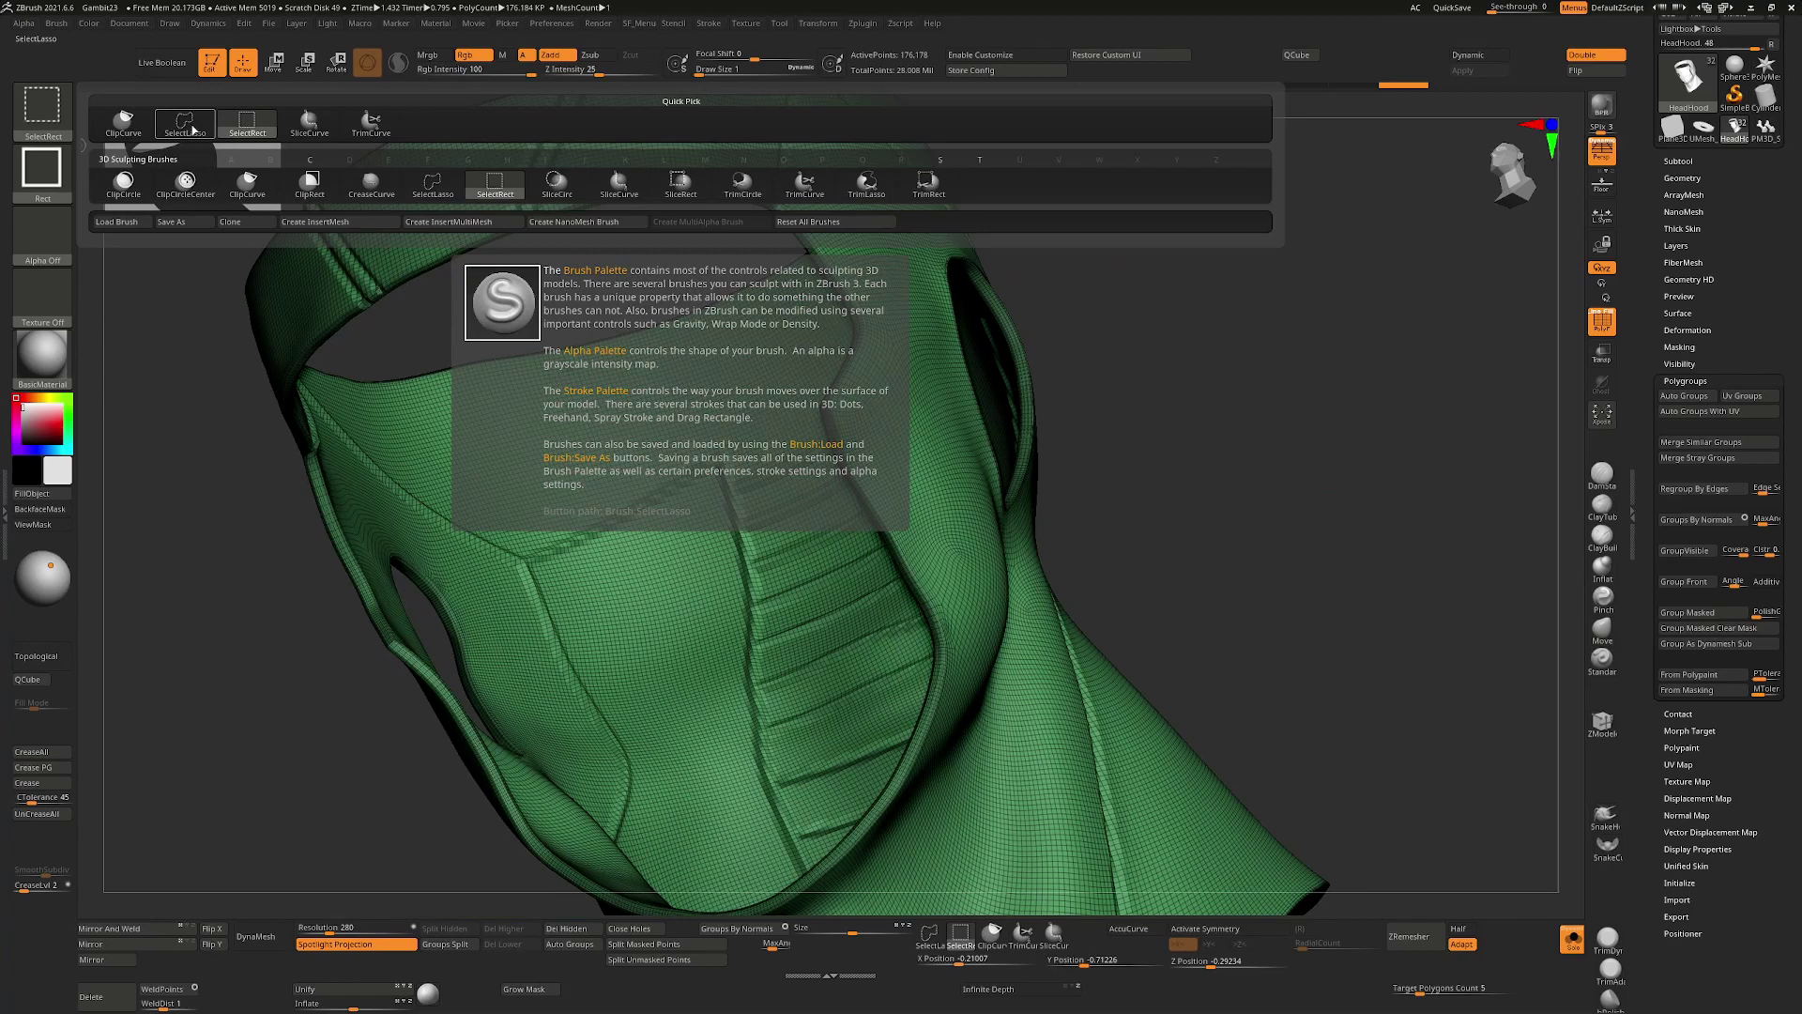
pyautogui.keyDown('ctrl'); pyautogui.keyDown('shift'); pyautogui.click(193, 129); pyautogui.keyUp('shift'); pyautogui.keyUp('ctrl')
pyautogui.moveTo(1030, 477)
pyautogui.keyDown('ctrl'); pyautogui.mouseDown(button='right')
pyautogui.moveTo(1043, 561)
pyautogui.moveTo(1024, 668)
pyautogui.moveTo(888, 511)
pyautogui.mouseUp(button='right'); pyautogui.keyUp('ctrl')
pyautogui.keyDown('ctrl'); pyautogui.moveTo(712, 355); pyautogui.dragTo(714, 488, button='right'); pyautogui.keyUp('ctrl')
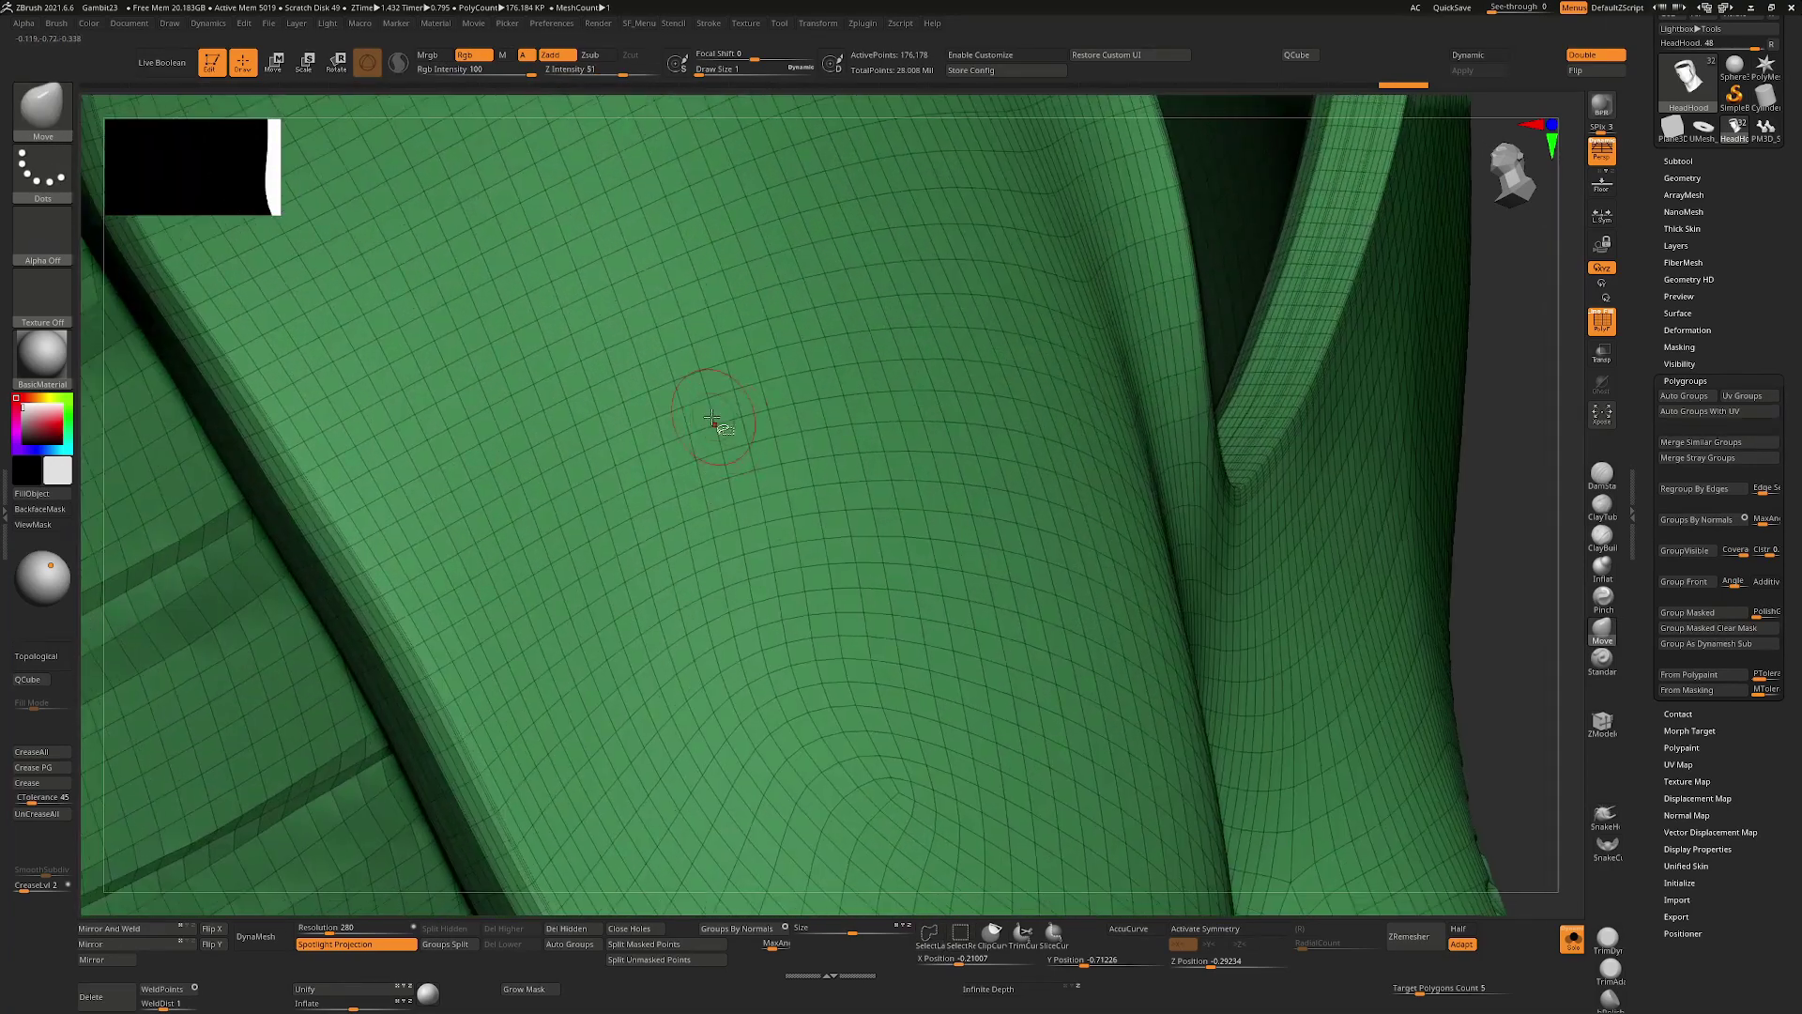
# Try hiding one edge loop across and another along the hood's outer strip, restoring full visibility after each
pyautogui.hotkey('ctrl', 'shift')
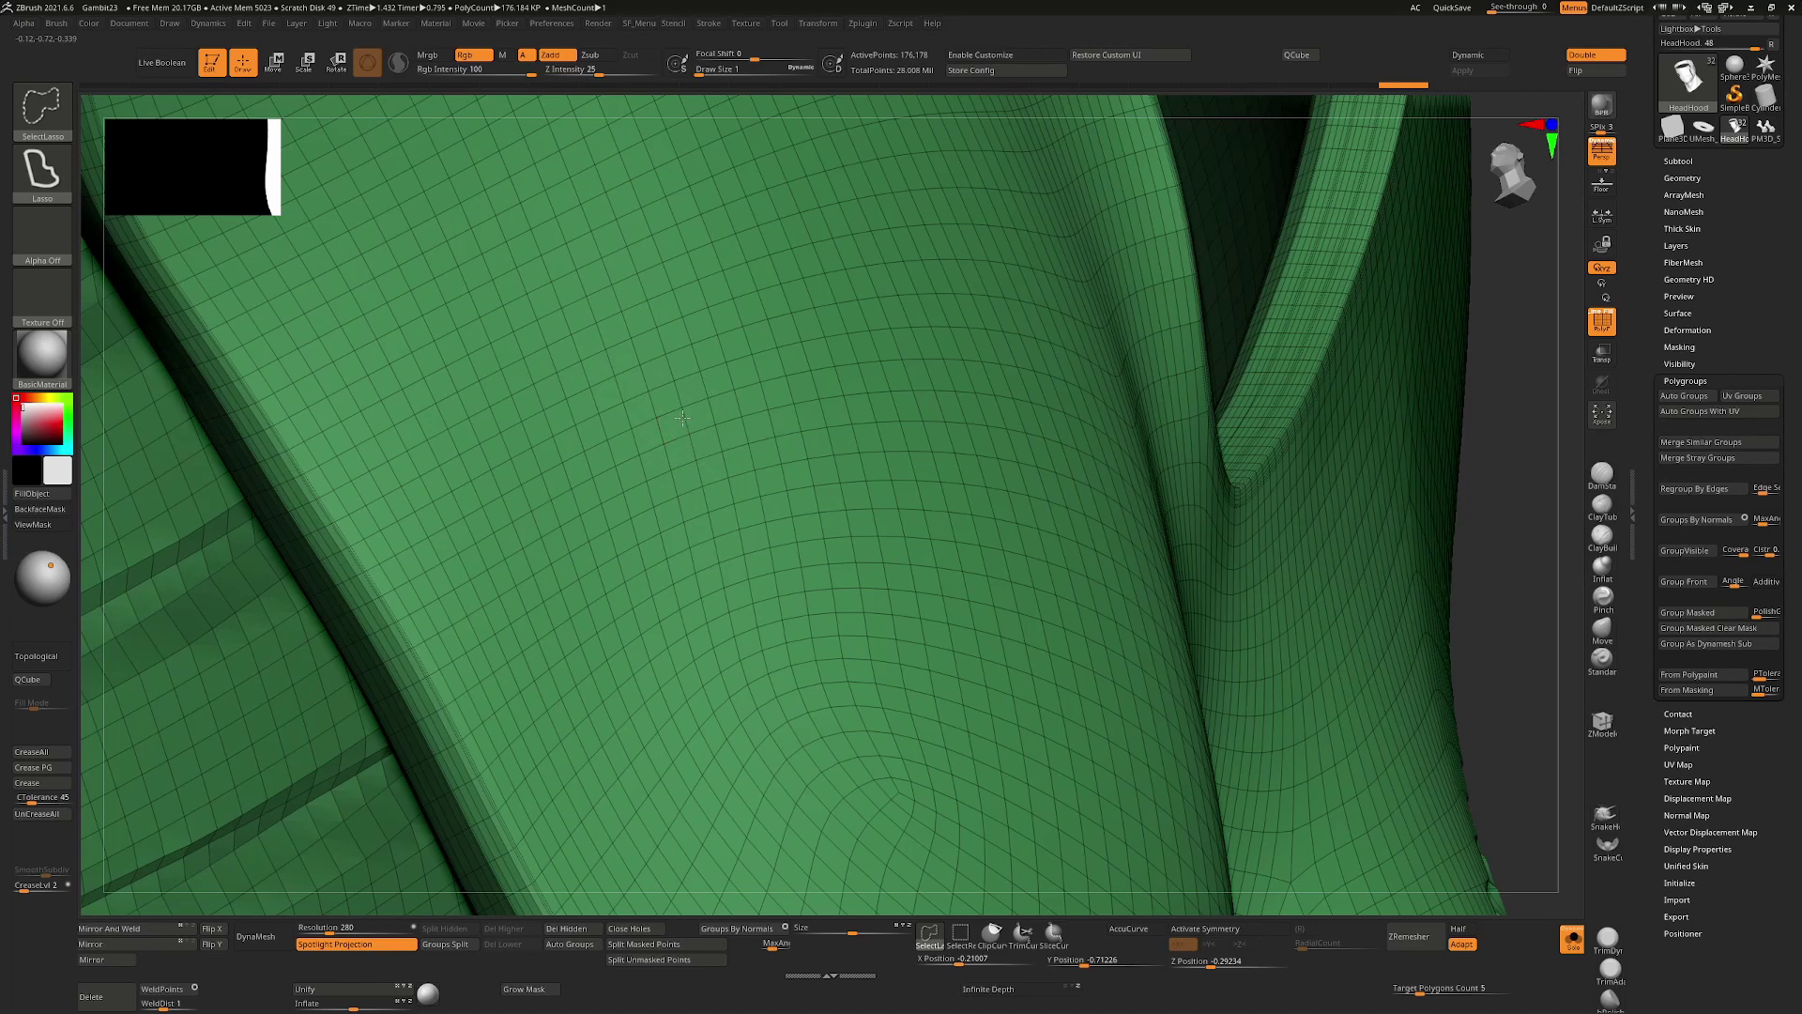
pyautogui.keyDown('ctrl'); pyautogui.keyDown('shift'); pyautogui.click(683, 418); pyautogui.keyUp('shift'); pyautogui.keyUp('ctrl')
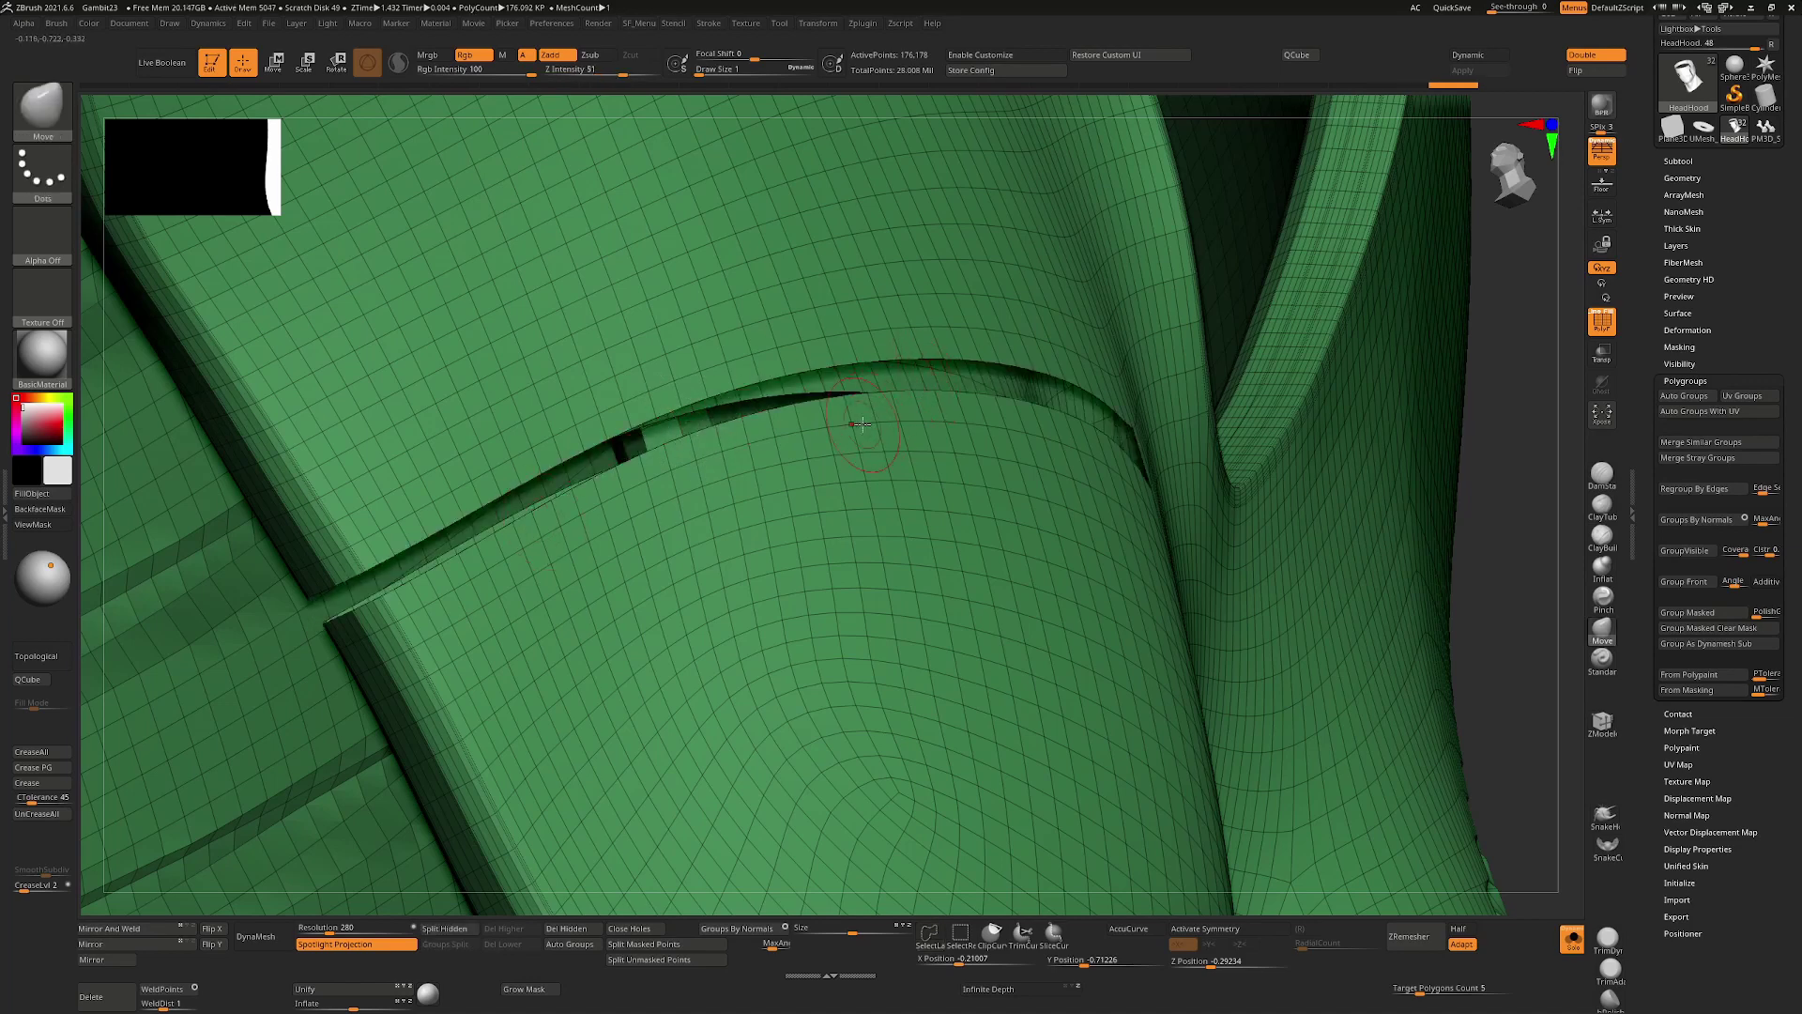
pyautogui.keyDown('ctrl'); pyautogui.keyDown('shift'); pyautogui.click(1539, 427); pyautogui.keyUp('shift'); pyautogui.keyUp('ctrl')
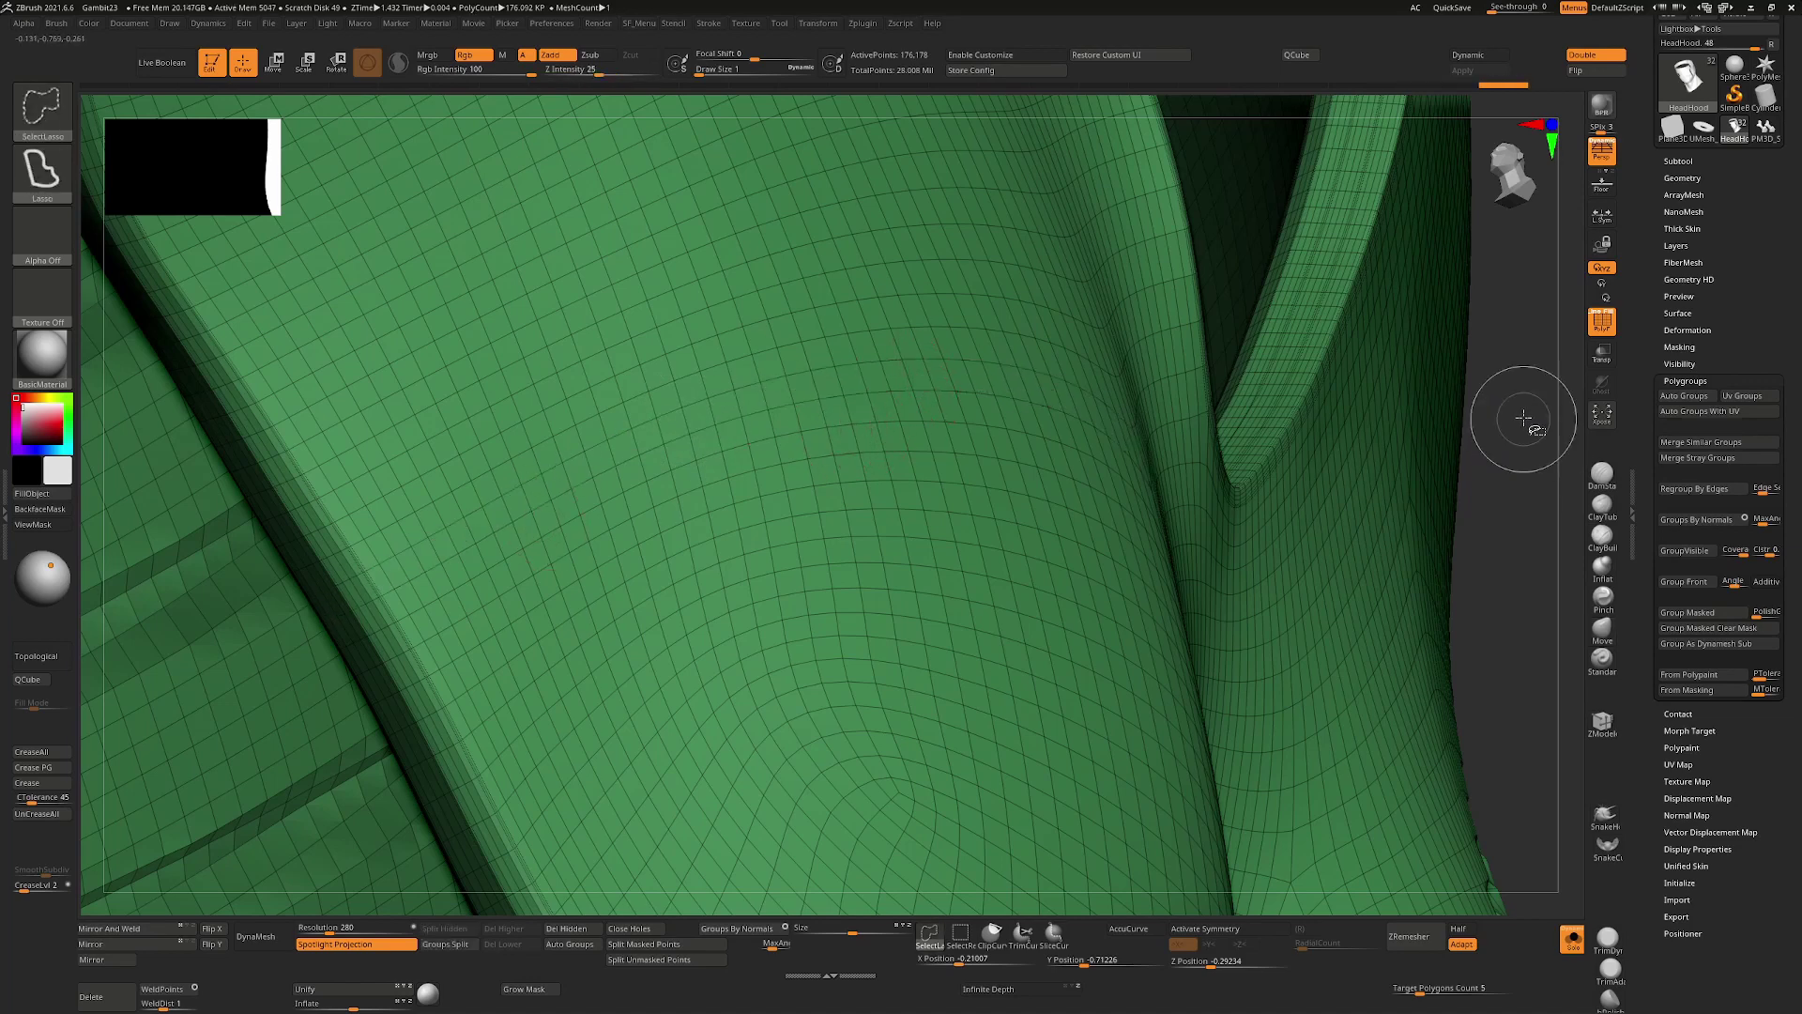
pyautogui.keyDown('ctrl'); pyautogui.keyDown('shift'); pyautogui.click(729, 416); pyautogui.keyUp('shift'); pyautogui.keyUp('ctrl')
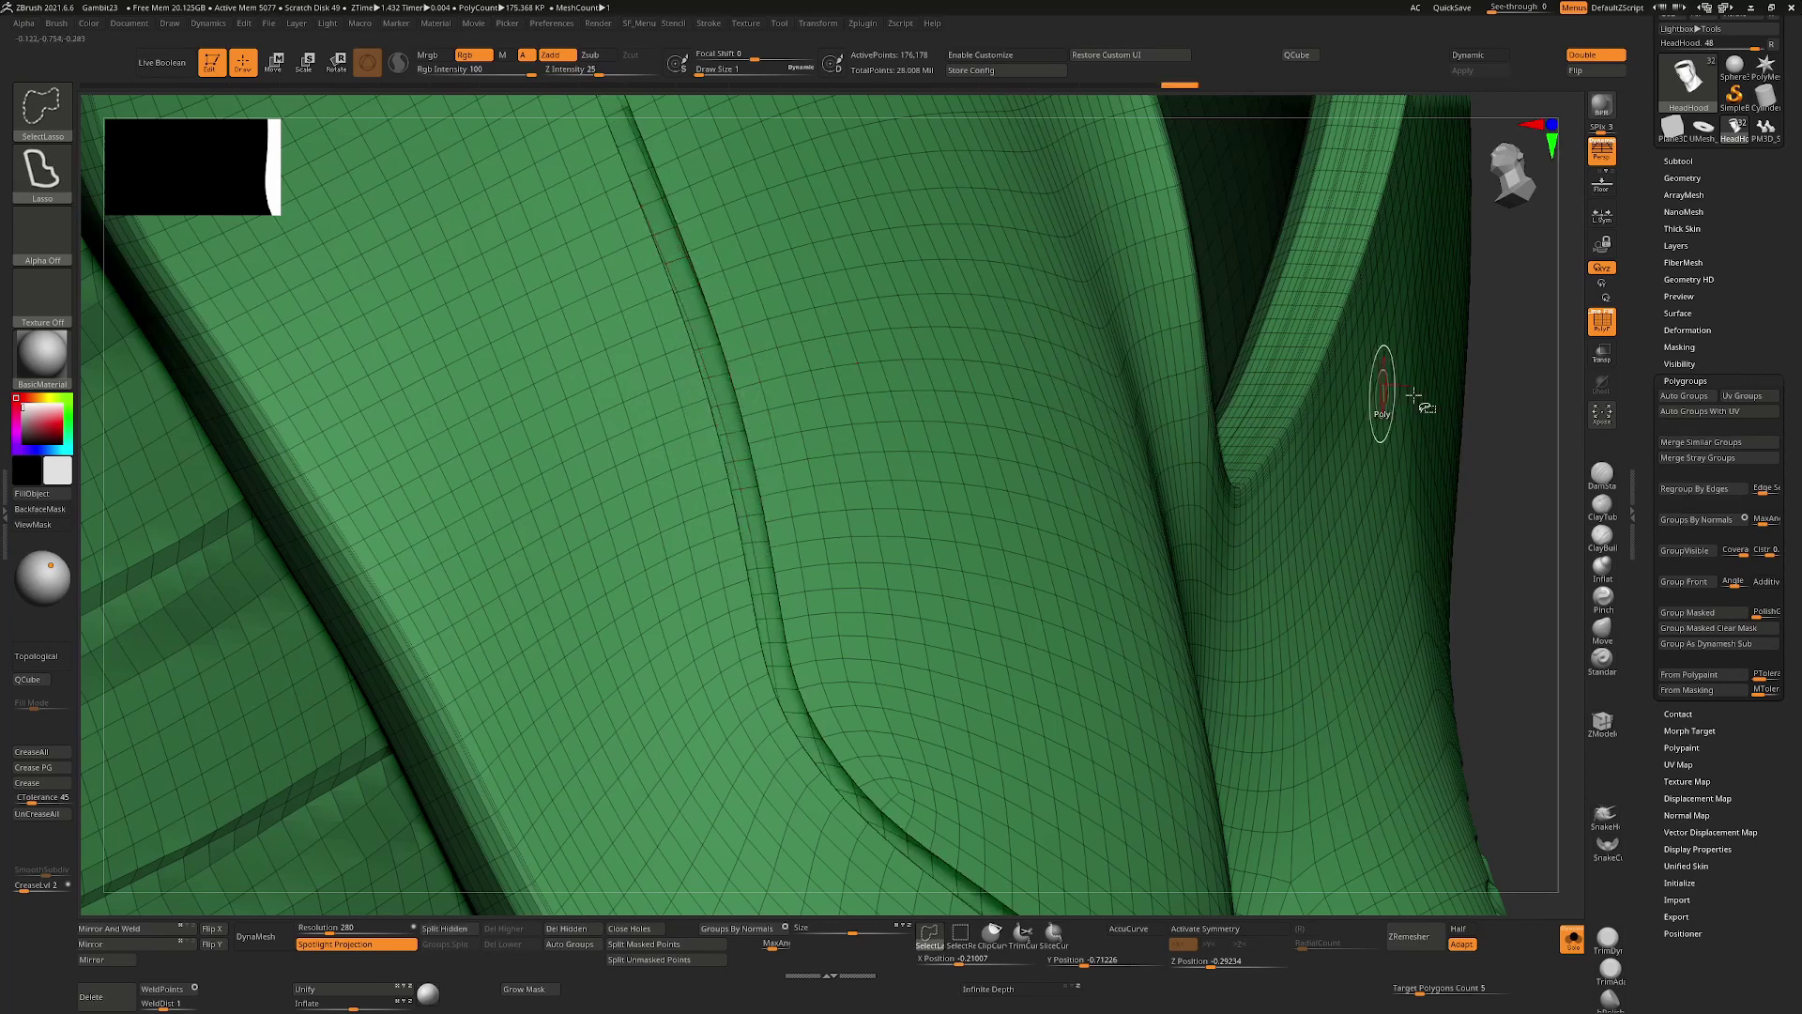
pyautogui.keyDown('ctrl'); pyautogui.keyDown('shift'); pyautogui.click(1526, 437); pyautogui.keyUp('shift'); pyautogui.keyUp('ctrl')
pyautogui.keyDown('alt'); pyautogui.moveTo(1508, 450); pyautogui.dragTo(1489, 386); pyautogui.keyUp('alt')
pyautogui.moveTo(1392, 438)
pyautogui.mouseDown()
pyautogui.moveTo(1390, 462)
pyautogui.moveTo(1171, 354)
pyautogui.moveTo(1110, 434)
pyautogui.moveTo(760, 351)
pyautogui.mouseUp()
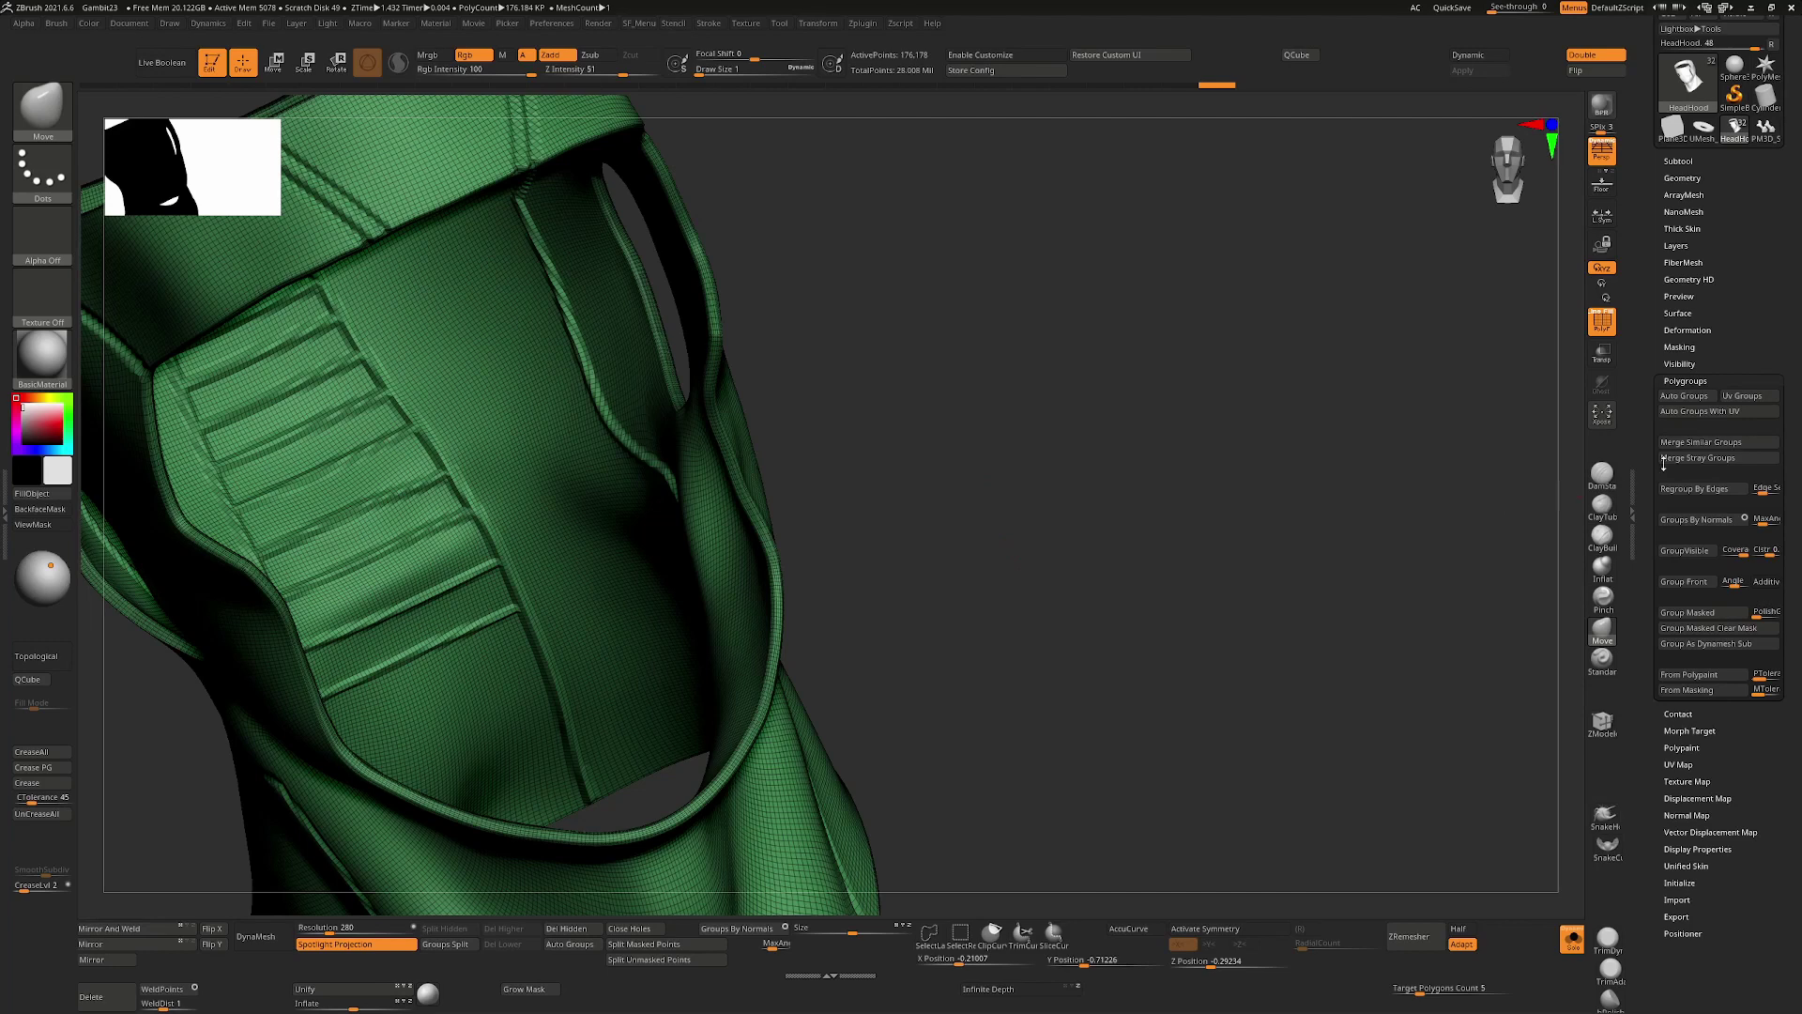
# Hide the border edge loops around the hood's face opening, near ear opening and neck hem
pyautogui.click(1699, 177)
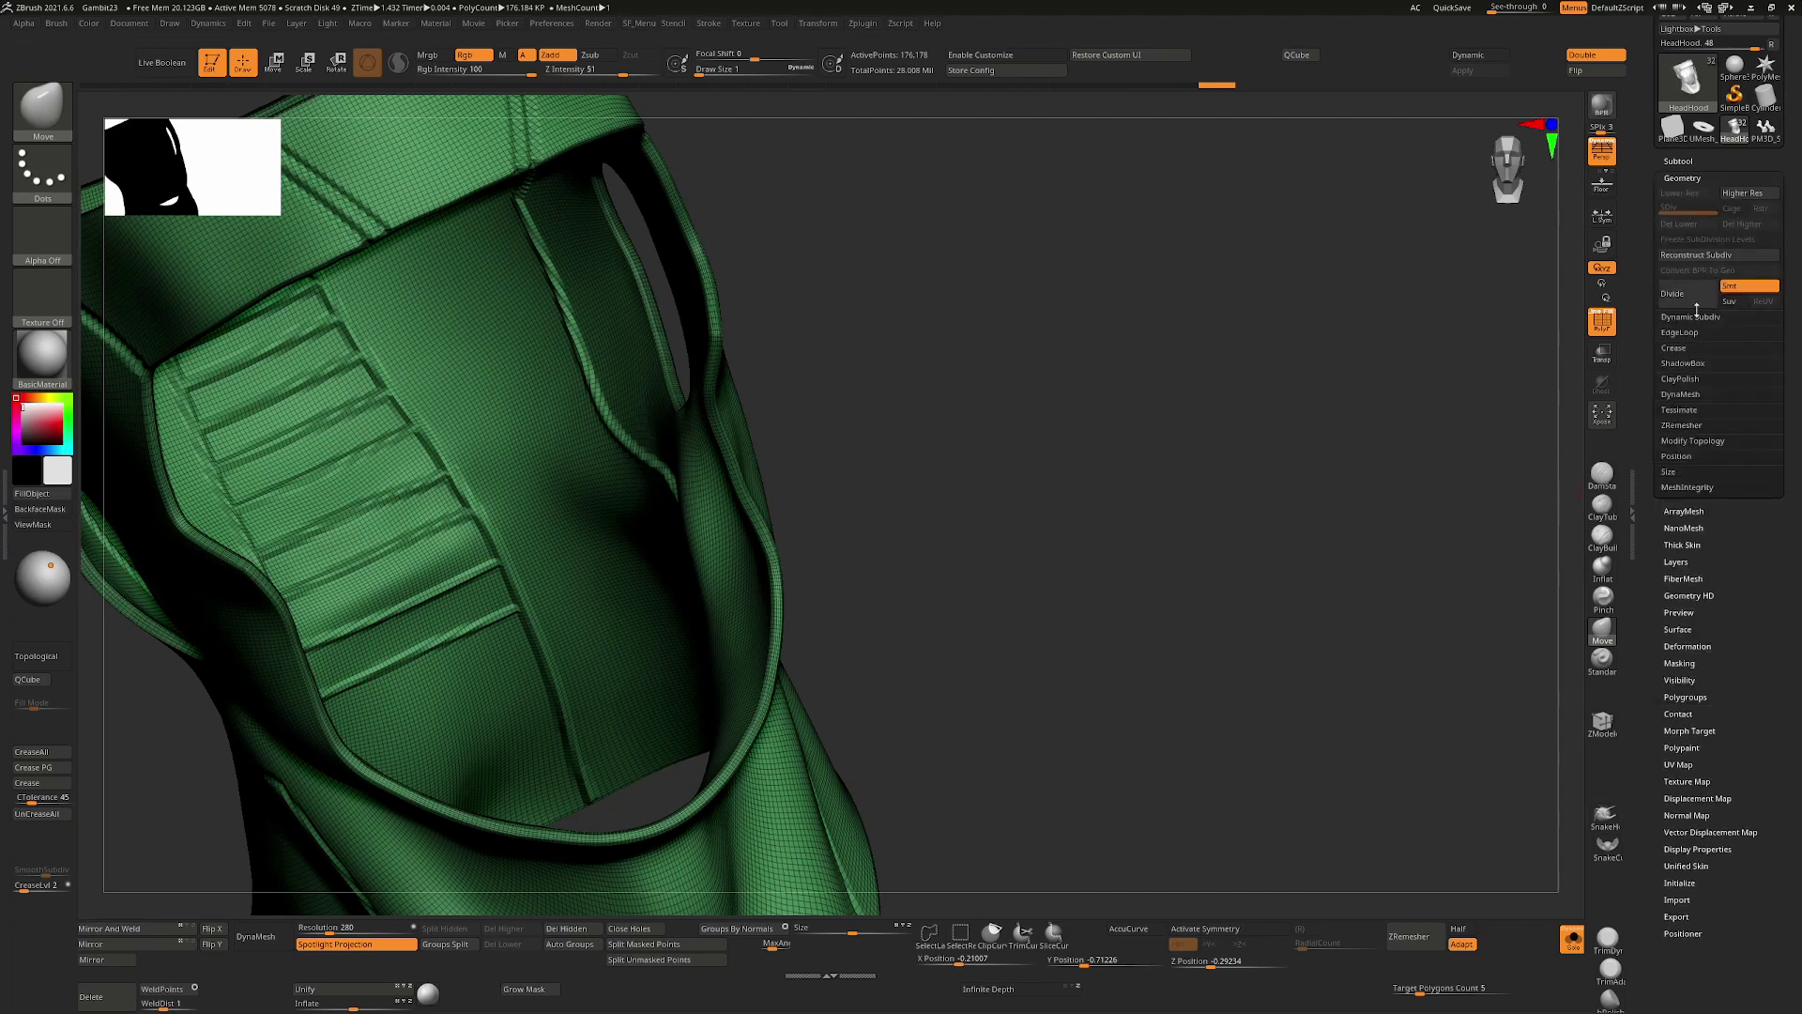
pyautogui.moveTo(956, 360); pyautogui.dragTo(681, 276)
pyautogui.moveTo(892, 495)
pyautogui.keyDown('ctrl'); pyautogui.mouseDown(button='right')
pyautogui.moveTo(901, 456)
pyautogui.moveTo(925, 591)
pyautogui.mouseUp(button='right'); pyautogui.keyUp('ctrl')
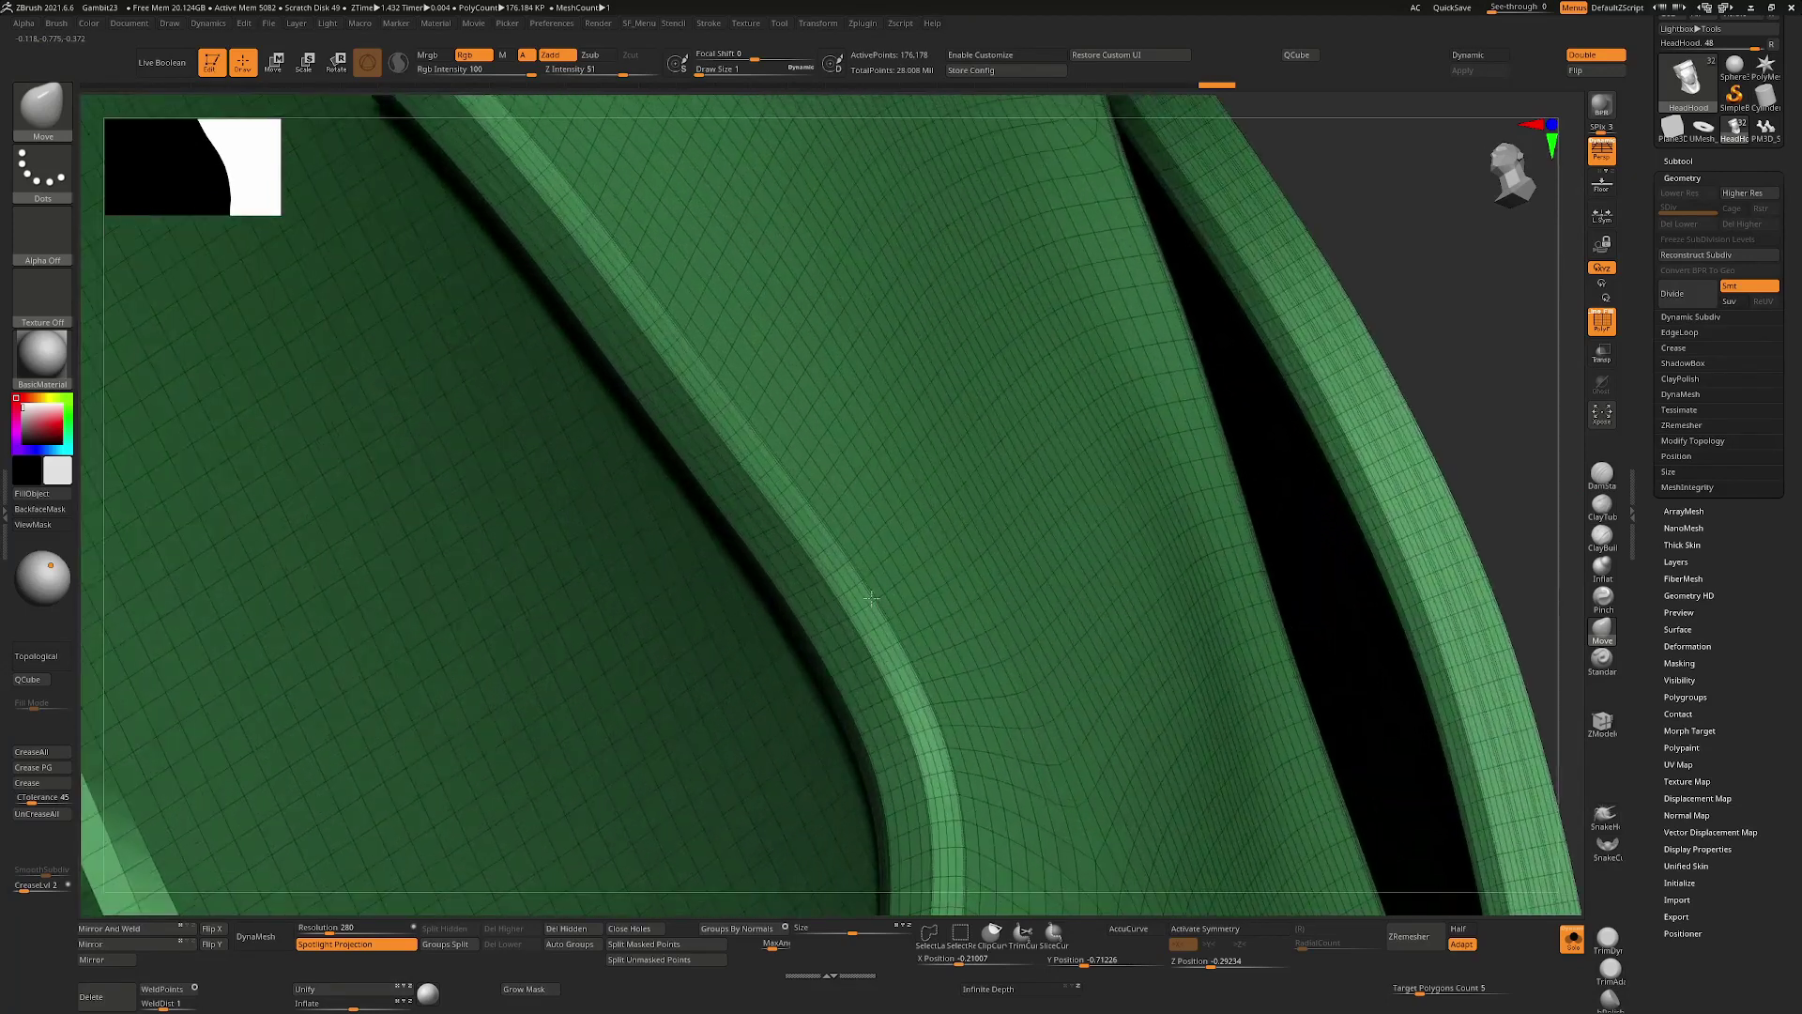
pyautogui.keyDown('ctrl'); pyautogui.keyDown('shift'); pyautogui.click(779, 527); pyautogui.keyUp('shift'); pyautogui.keyUp('ctrl')
pyautogui.moveTo(1038, 591)
pyautogui.keyDown('ctrl'); pyautogui.mouseDown(button='right')
pyautogui.moveTo(1114, 510)
pyautogui.moveTo(1098, 471)
pyautogui.moveTo(788, 490)
pyautogui.mouseUp(button='right'); pyautogui.keyUp('ctrl')
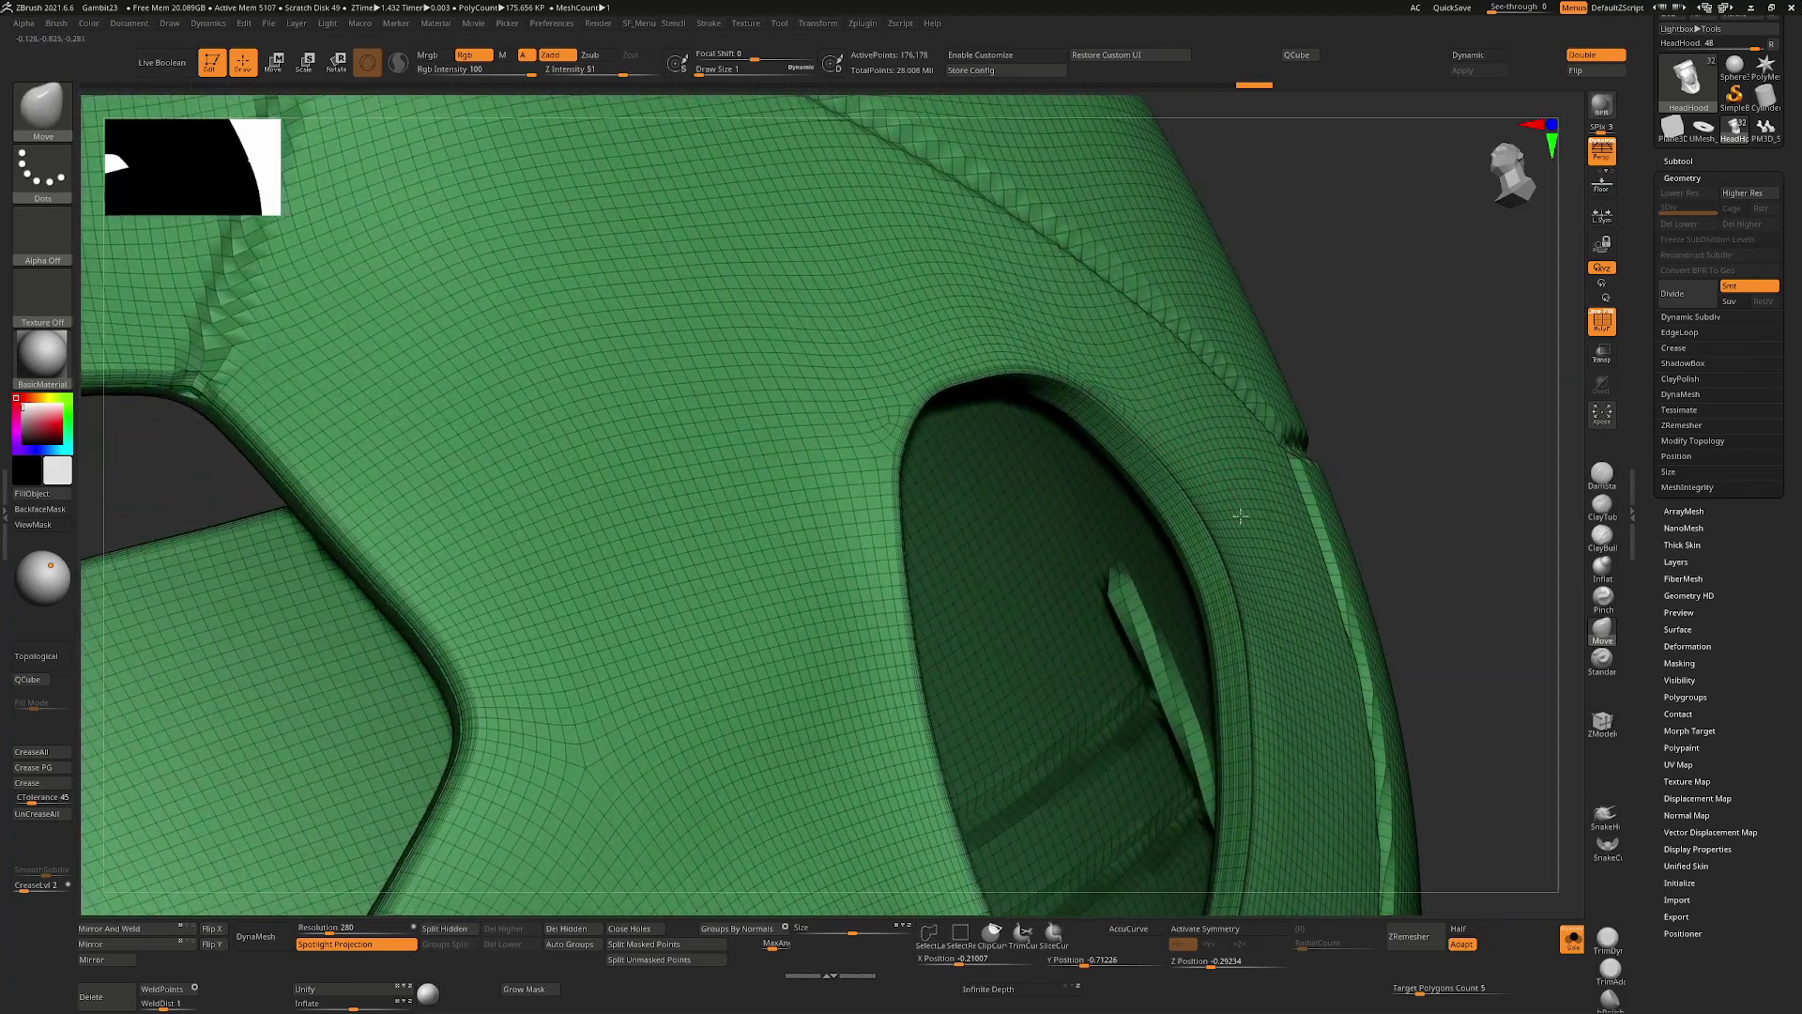
pyautogui.keyDown('ctrl'); pyautogui.moveTo(1237, 511); pyautogui.dragTo(1211, 657, button='right'); pyautogui.keyUp('ctrl')
pyautogui.hotkey('ctrl', 'shift')
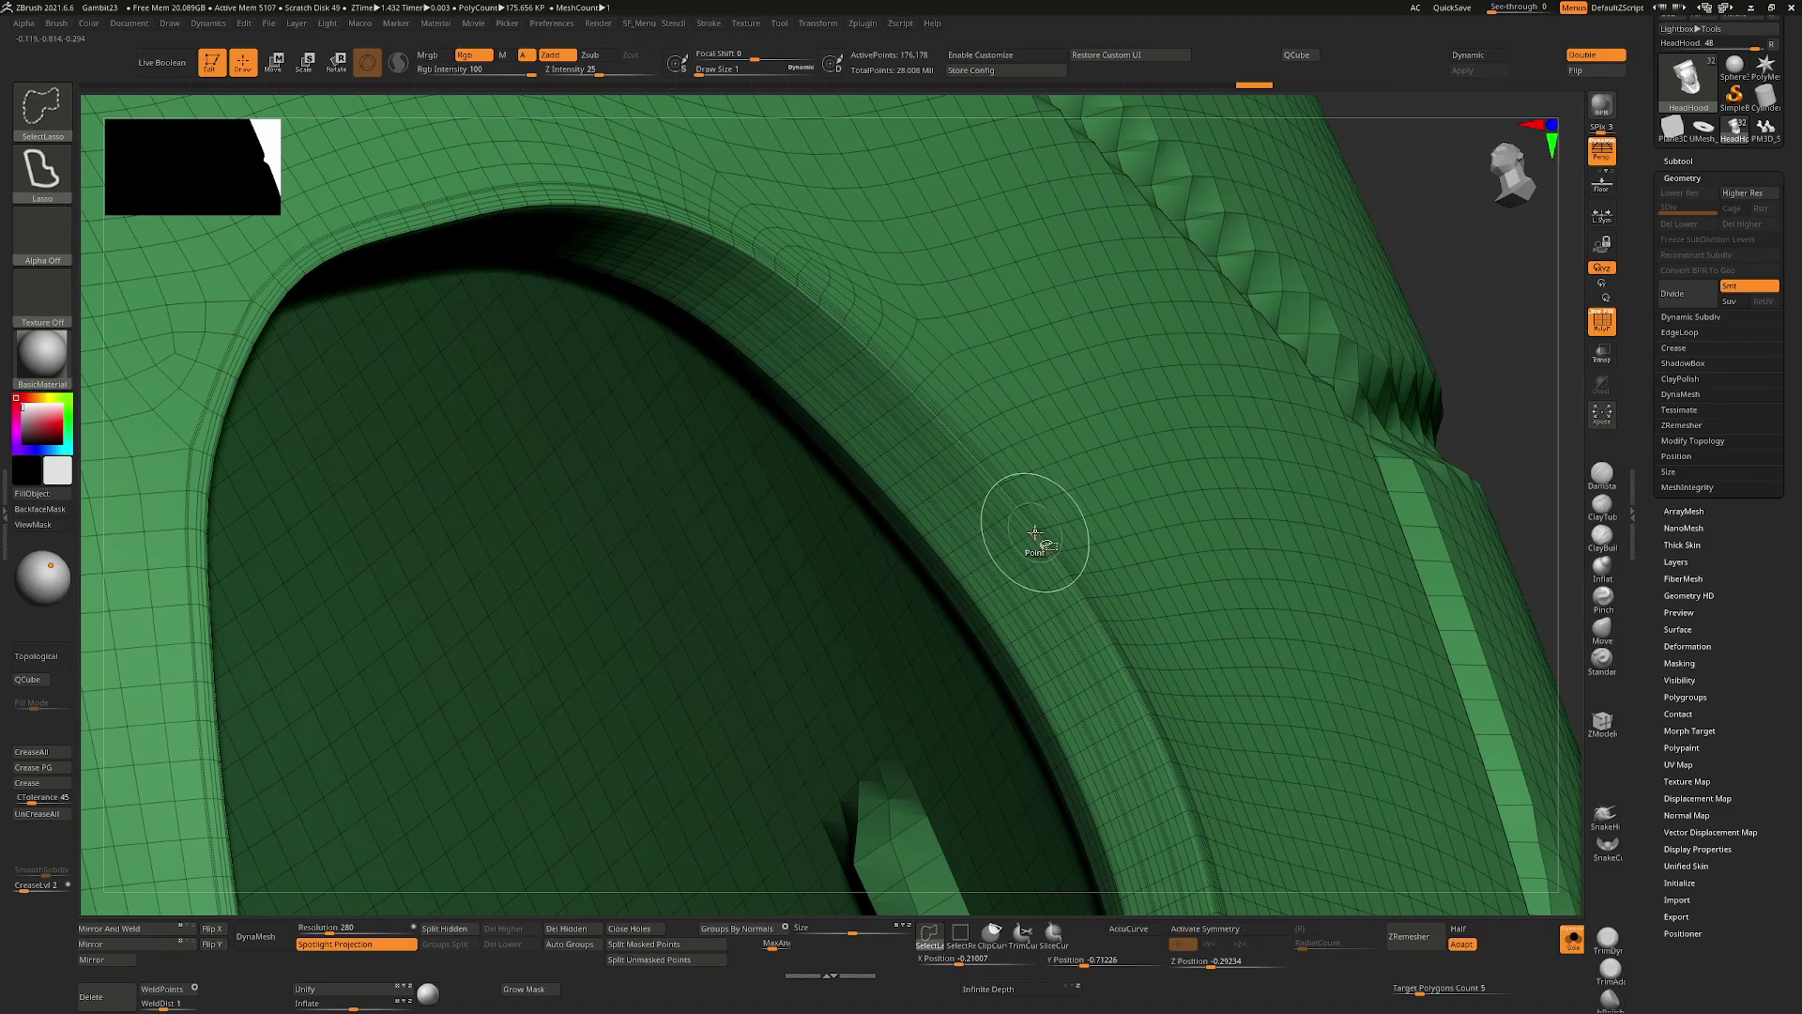
pyautogui.moveTo(865, 563)
pyautogui.mouseDown(button='right')
pyautogui.moveTo(964, 612)
pyautogui.moveTo(964, 405)
pyautogui.mouseUp(button='right')
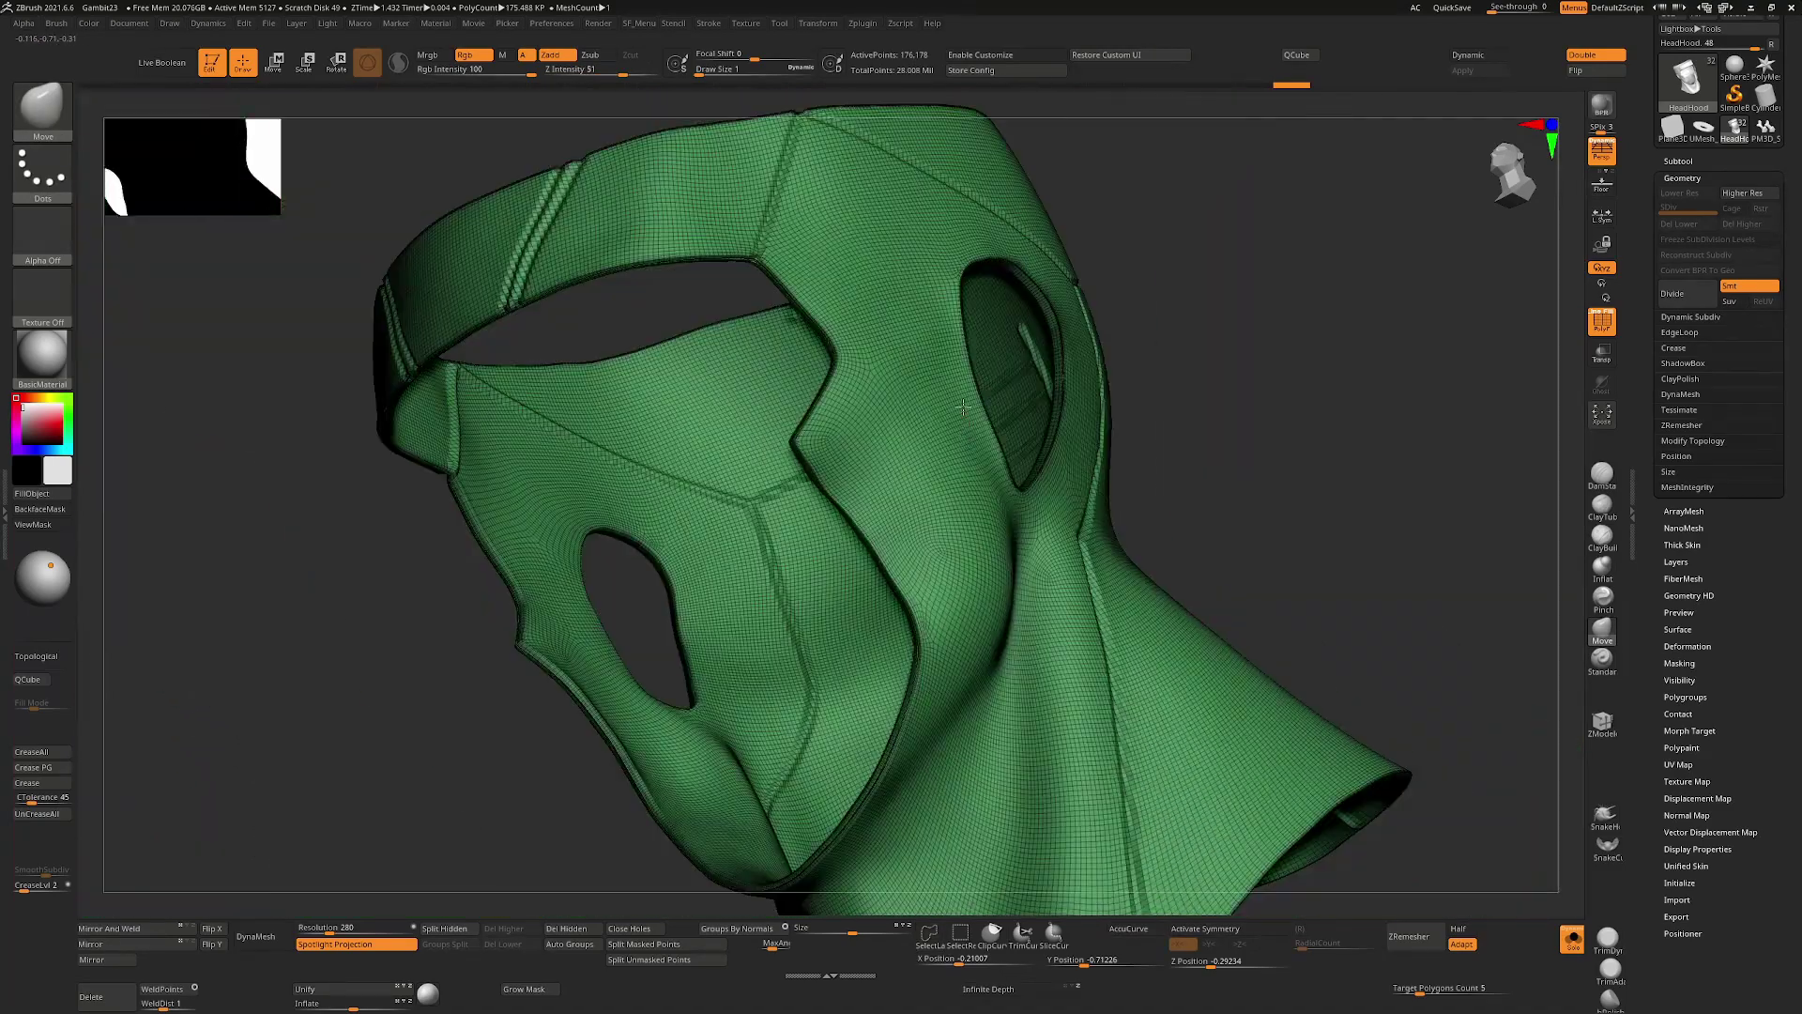
pyautogui.moveTo(1305, 482); pyautogui.dragTo(970, 548, button='right')
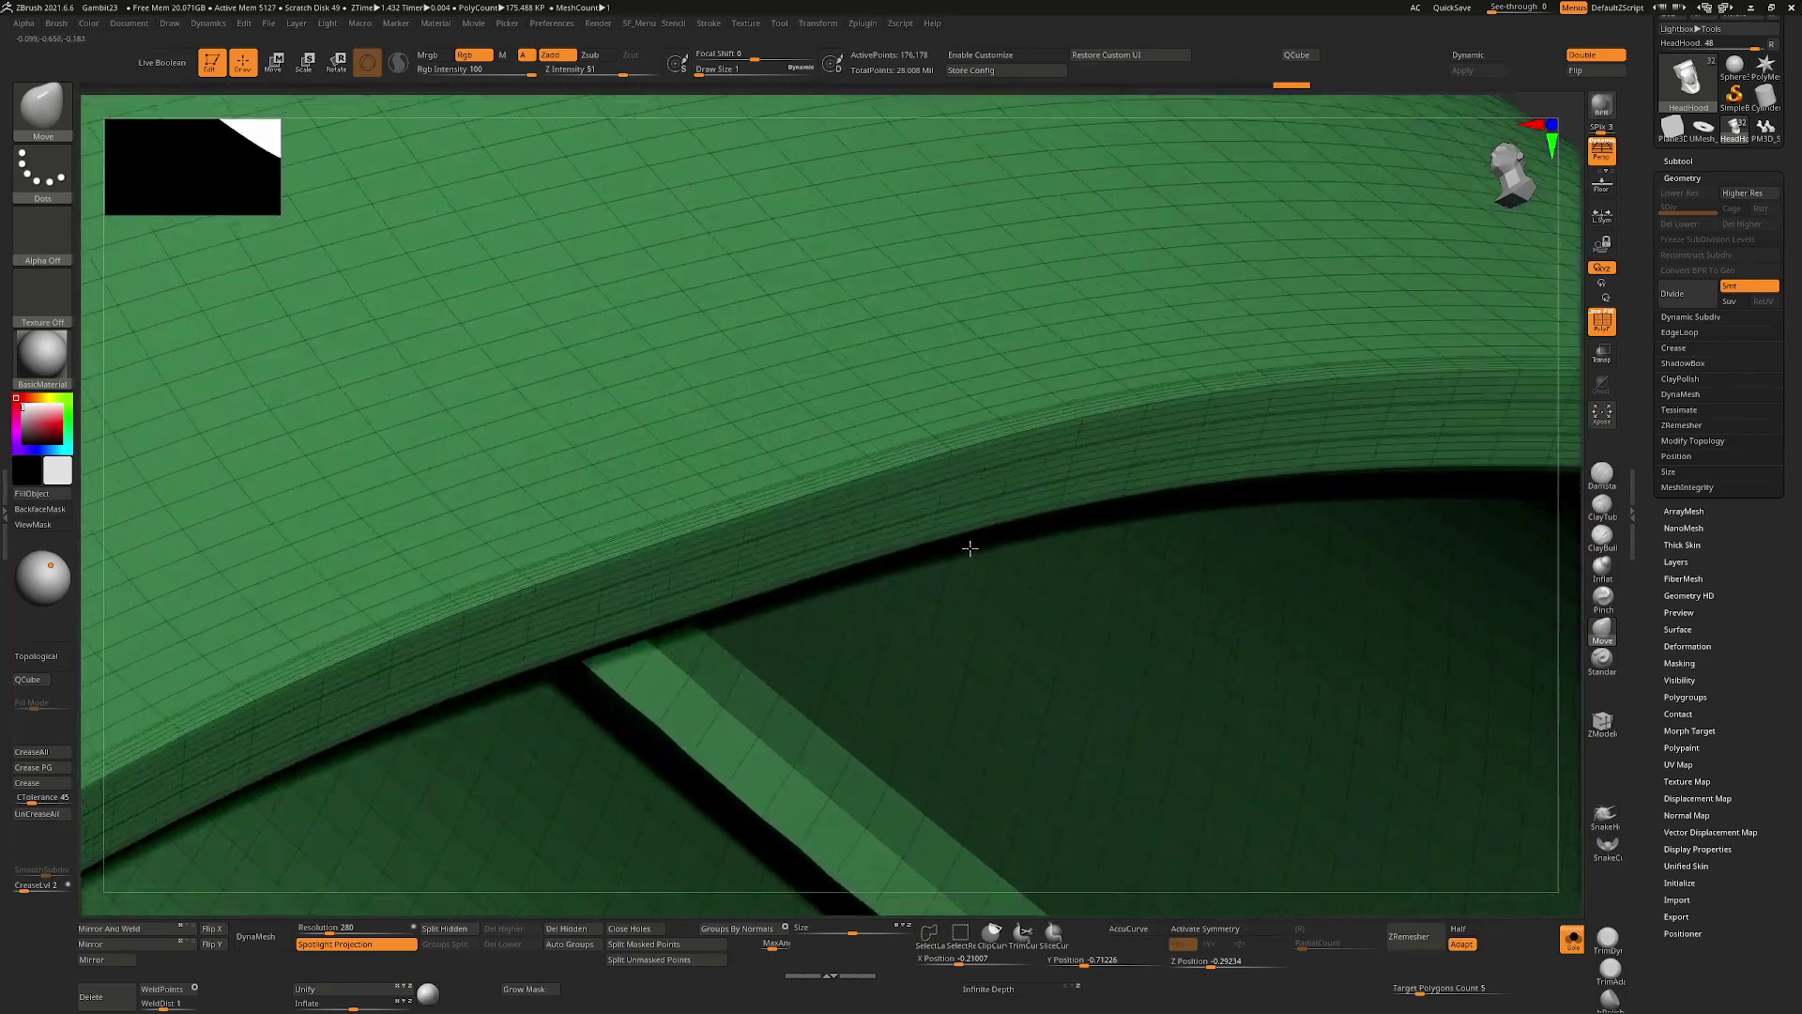
pyautogui.keyDown('ctrl'); pyautogui.keyDown('shift'); pyautogui.click(853, 497); pyautogui.keyUp('shift'); pyautogui.keyUp('ctrl')
# Hide the border edge loop around the hood's opposite ear opening
pyautogui.keyDown('ctrl'); pyautogui.moveTo(854, 724); pyautogui.dragTo(612, 141, button='right'); pyautogui.keyUp('ctrl')
pyautogui.moveTo(989, 298); pyautogui.dragTo(691, 286, button='right')
pyautogui.moveTo(941, 366); pyautogui.dragTo(1079, 522, button='right')
pyautogui.moveTo(1054, 398)
pyautogui.keyDown('ctrl'); pyautogui.mouseDown(button='right')
pyautogui.moveTo(892, 676)
pyautogui.moveTo(1042, 422)
pyautogui.mouseUp(button='right'); pyautogui.keyUp('ctrl')
pyautogui.keyDown('ctrl'); pyautogui.moveTo(939, 469); pyautogui.dragTo(944, 532, button='right'); pyautogui.keyUp('ctrl')
pyautogui.moveTo(944, 532); pyautogui.dragTo(856, 507)
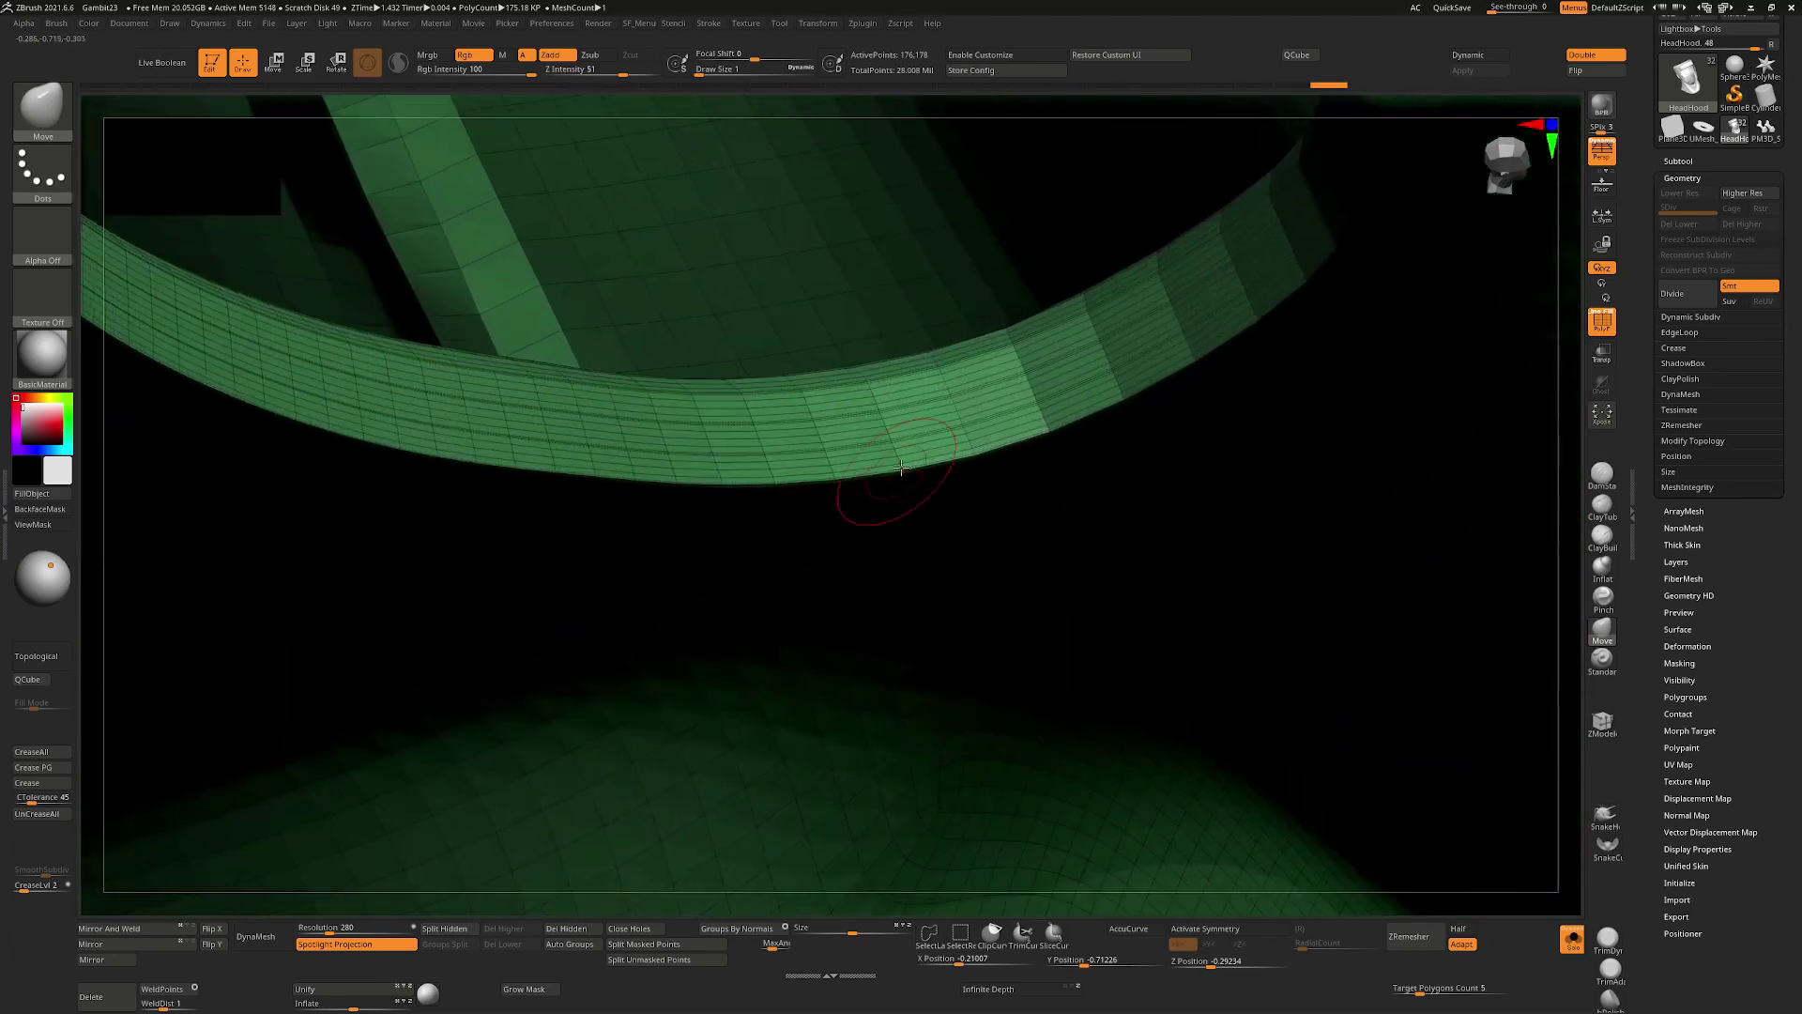
pyautogui.hotkey('ctrl', 'shift')
pyautogui.keyDown('ctrl'); pyautogui.keyDown('shift'); pyautogui.click(904, 467); pyautogui.keyUp('shift'); pyautogui.keyUp('ctrl')
pyautogui.hotkey('ctrl', 'z')
pyautogui.moveTo(933, 567)
pyautogui.keyDown('ctrl'); pyautogui.mouseDown(button='right')
pyautogui.moveTo(939, 638)
pyautogui.moveTo(757, 121)
pyautogui.mouseUp(button='right'); pyautogui.keyUp('ctrl')
pyautogui.keyDown('ctrl'); pyautogui.keyDown('shift'); pyautogui.click(918, 505); pyautogui.keyUp('shift'); pyautogui.keyUp('ctrl')
# Hide the border edge loop running along the hood's open crown rim
pyautogui.keyDown('alt'); pyautogui.moveTo(885, 351); pyautogui.dragTo(1033, 892, button='right'); pyautogui.keyUp('alt')
pyautogui.moveTo(925, 479)
pyautogui.mouseDown(button='right')
pyautogui.moveTo(868, 160)
pyautogui.moveTo(925, 450)
pyautogui.mouseUp(button='right')
pyautogui.moveTo(939, 525)
pyautogui.keyDown('ctrl'); pyautogui.mouseDown(button='right')
pyautogui.moveTo(1079, 808)
pyautogui.moveTo(791, 312)
pyautogui.moveTo(864, 375)
pyautogui.moveTo(901, 560)
pyautogui.moveTo(820, 603)
pyautogui.mouseUp(button='right'); pyautogui.keyUp('ctrl')
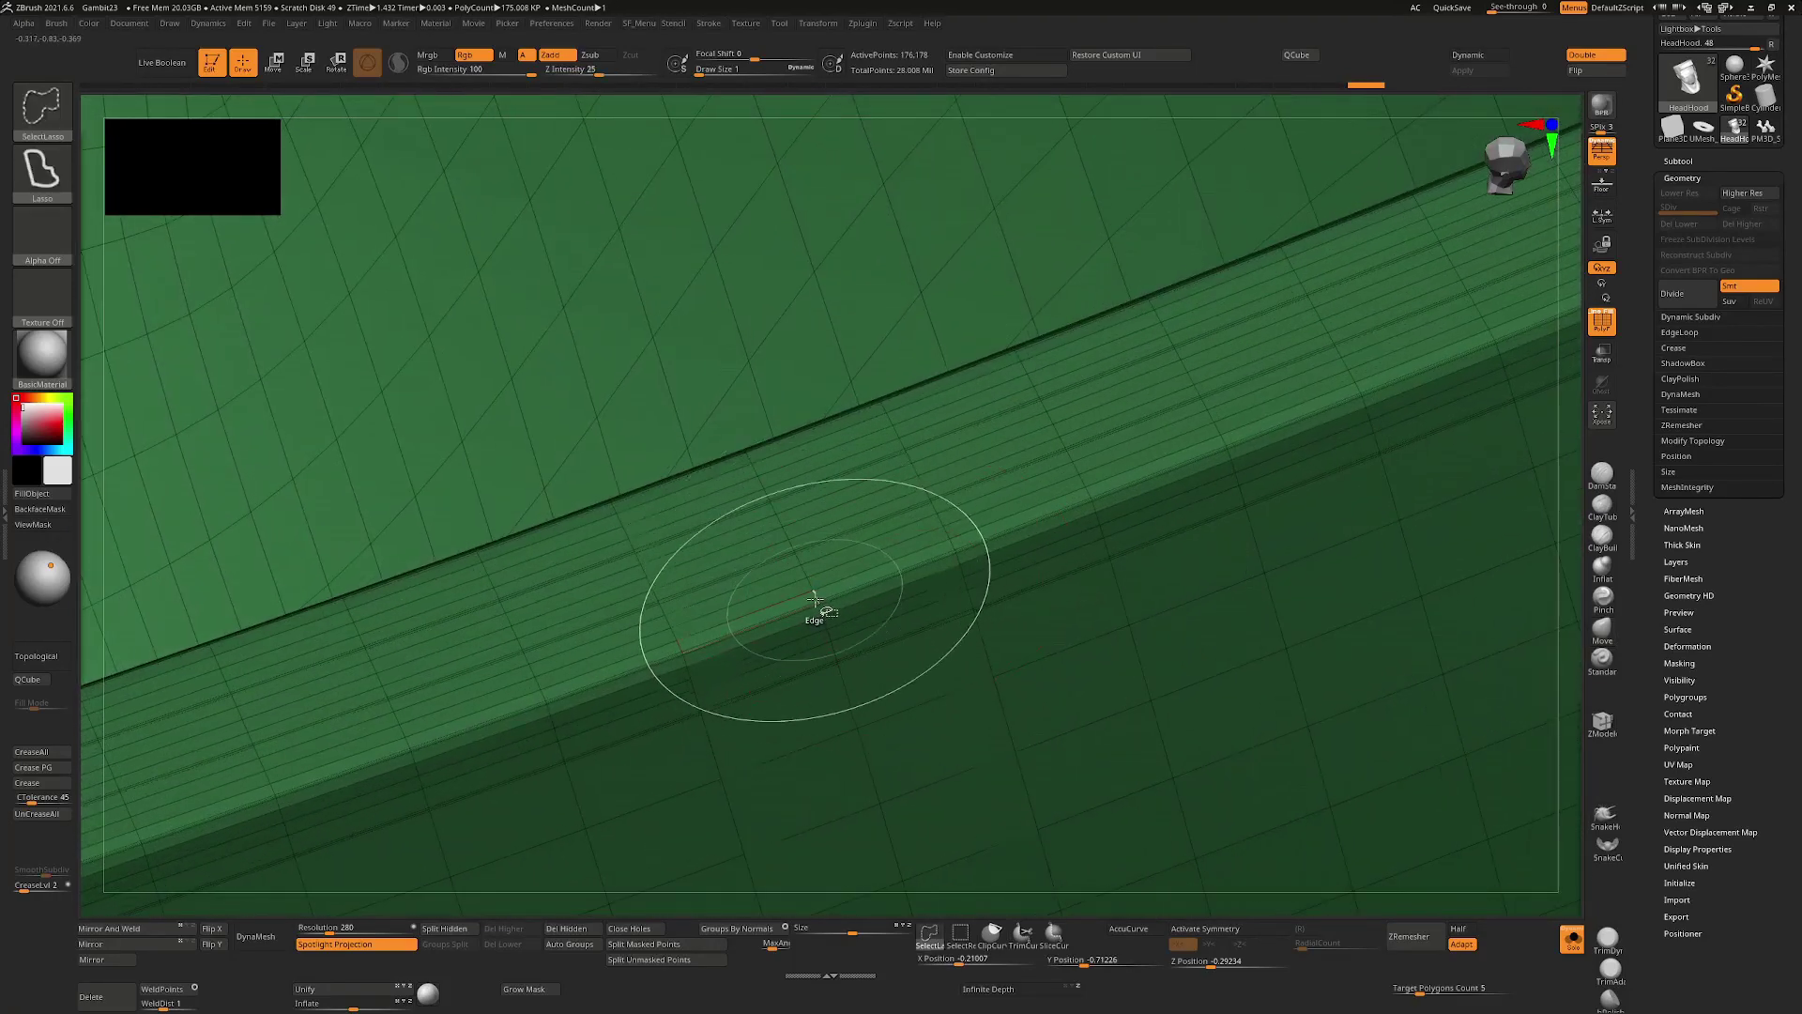
pyautogui.keyDown('ctrl'); pyautogui.keyDown('shift'); pyautogui.click(822, 600); pyautogui.keyUp('shift'); pyautogui.keyUp('ctrl')
pyautogui.keyDown('ctrl'); pyautogui.moveTo(850, 474); pyautogui.dragTo(868, 263, button='right'); pyautogui.keyUp('ctrl')
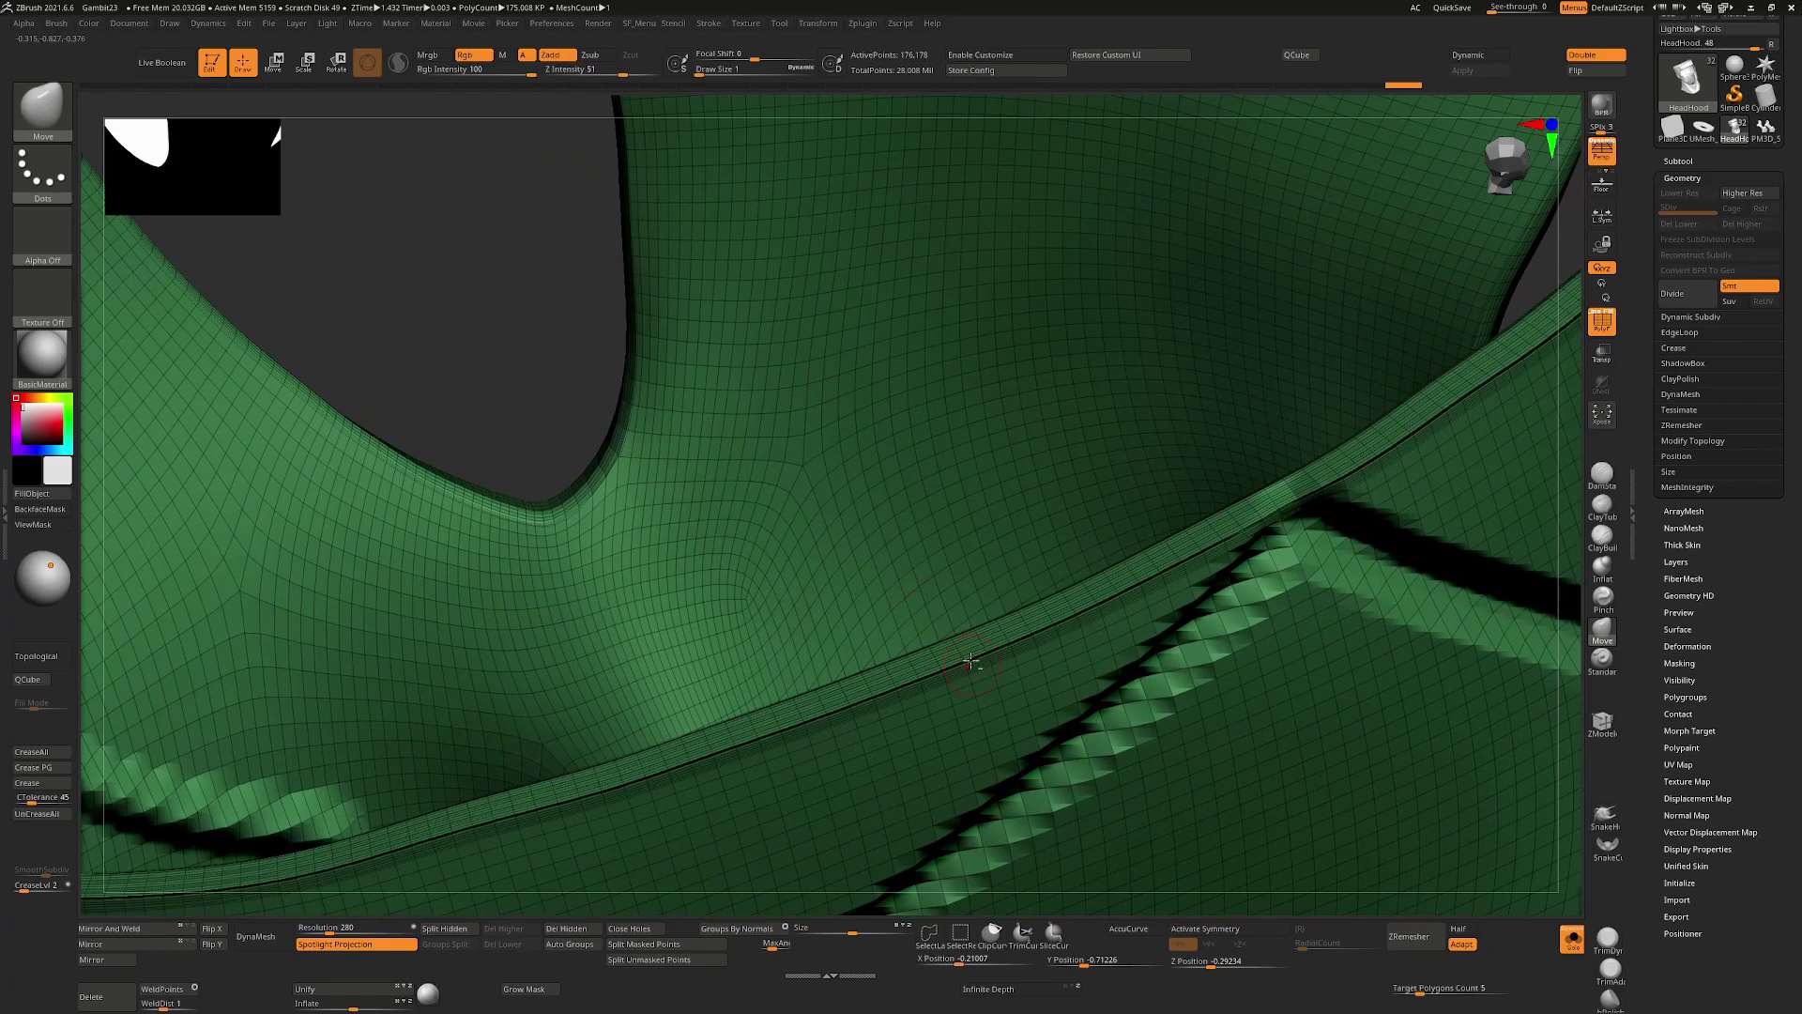
# Apply Auto Groups to split the hood's visible surfaces into separate polygroups
pyautogui.keyDown('ctrl'); pyautogui.moveTo(965, 651); pyautogui.dragTo(938, 517, button='right'); pyautogui.keyUp('ctrl')
pyautogui.moveTo(1351, 652); pyautogui.dragTo(687, 363)
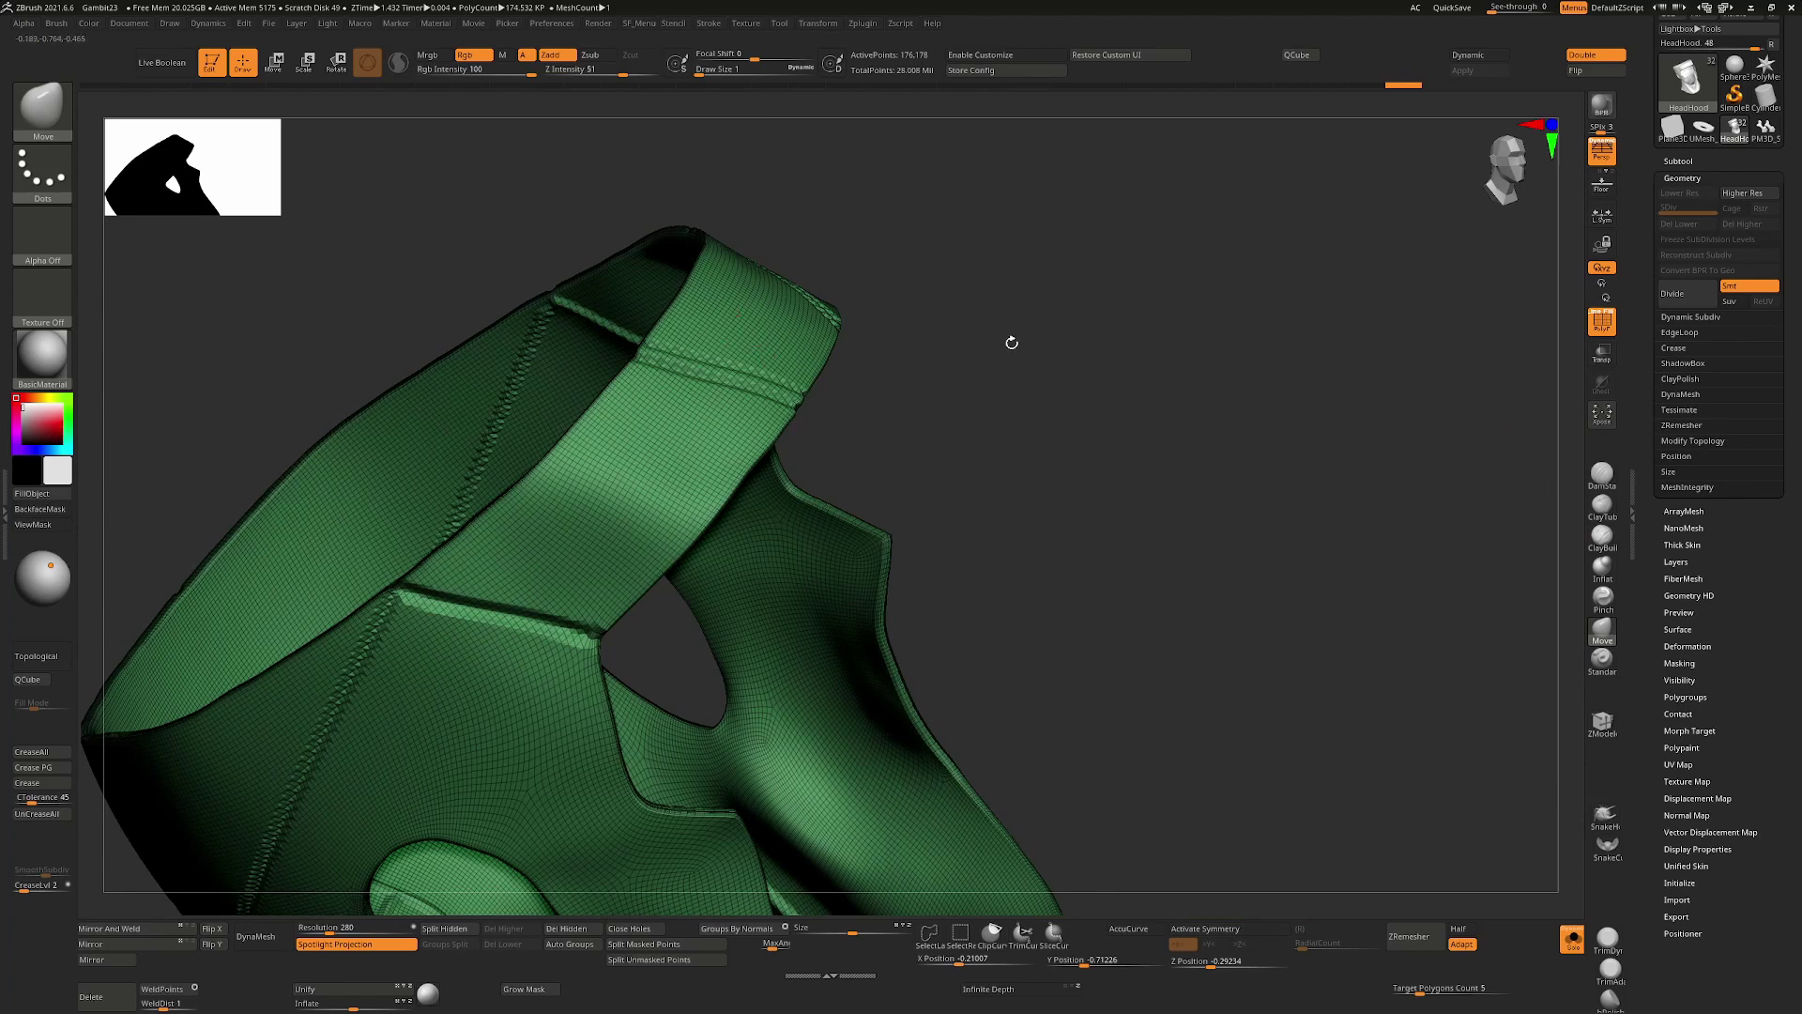
pyautogui.click(1685, 697)
pyautogui.click(1697, 400)
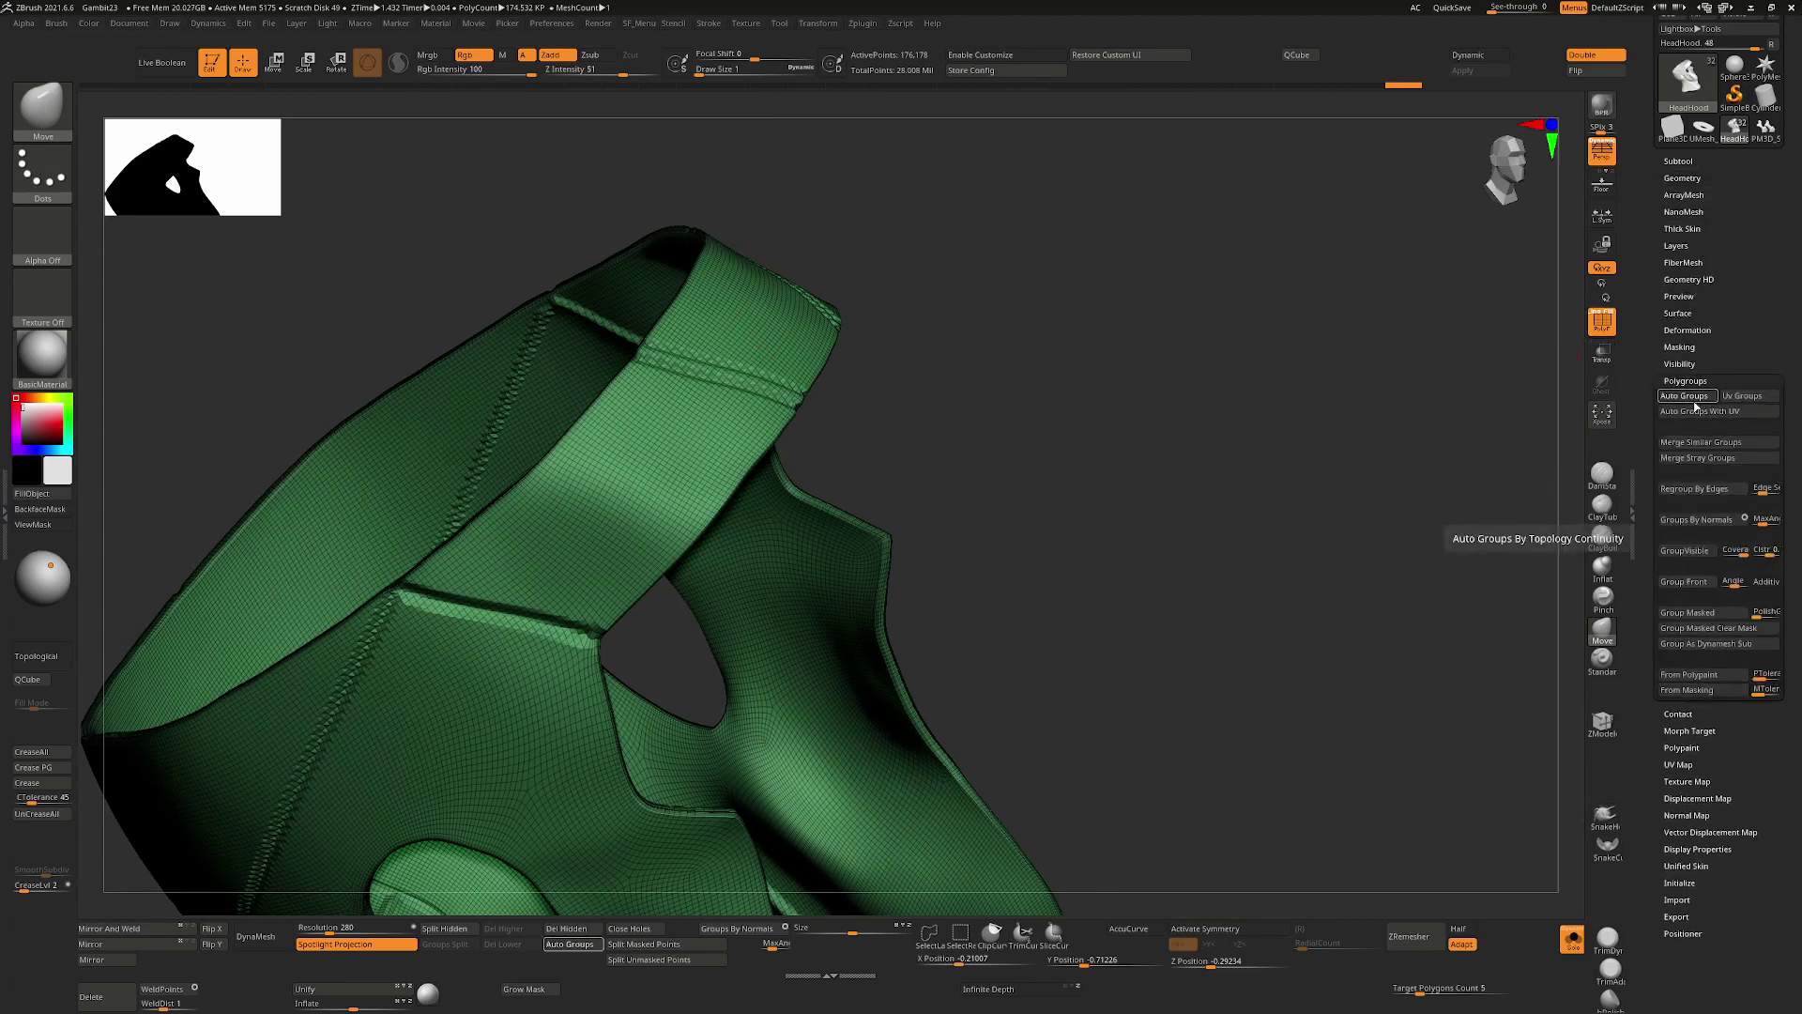
pyautogui.moveTo(1054, 652); pyautogui.dragTo(1218, 520)
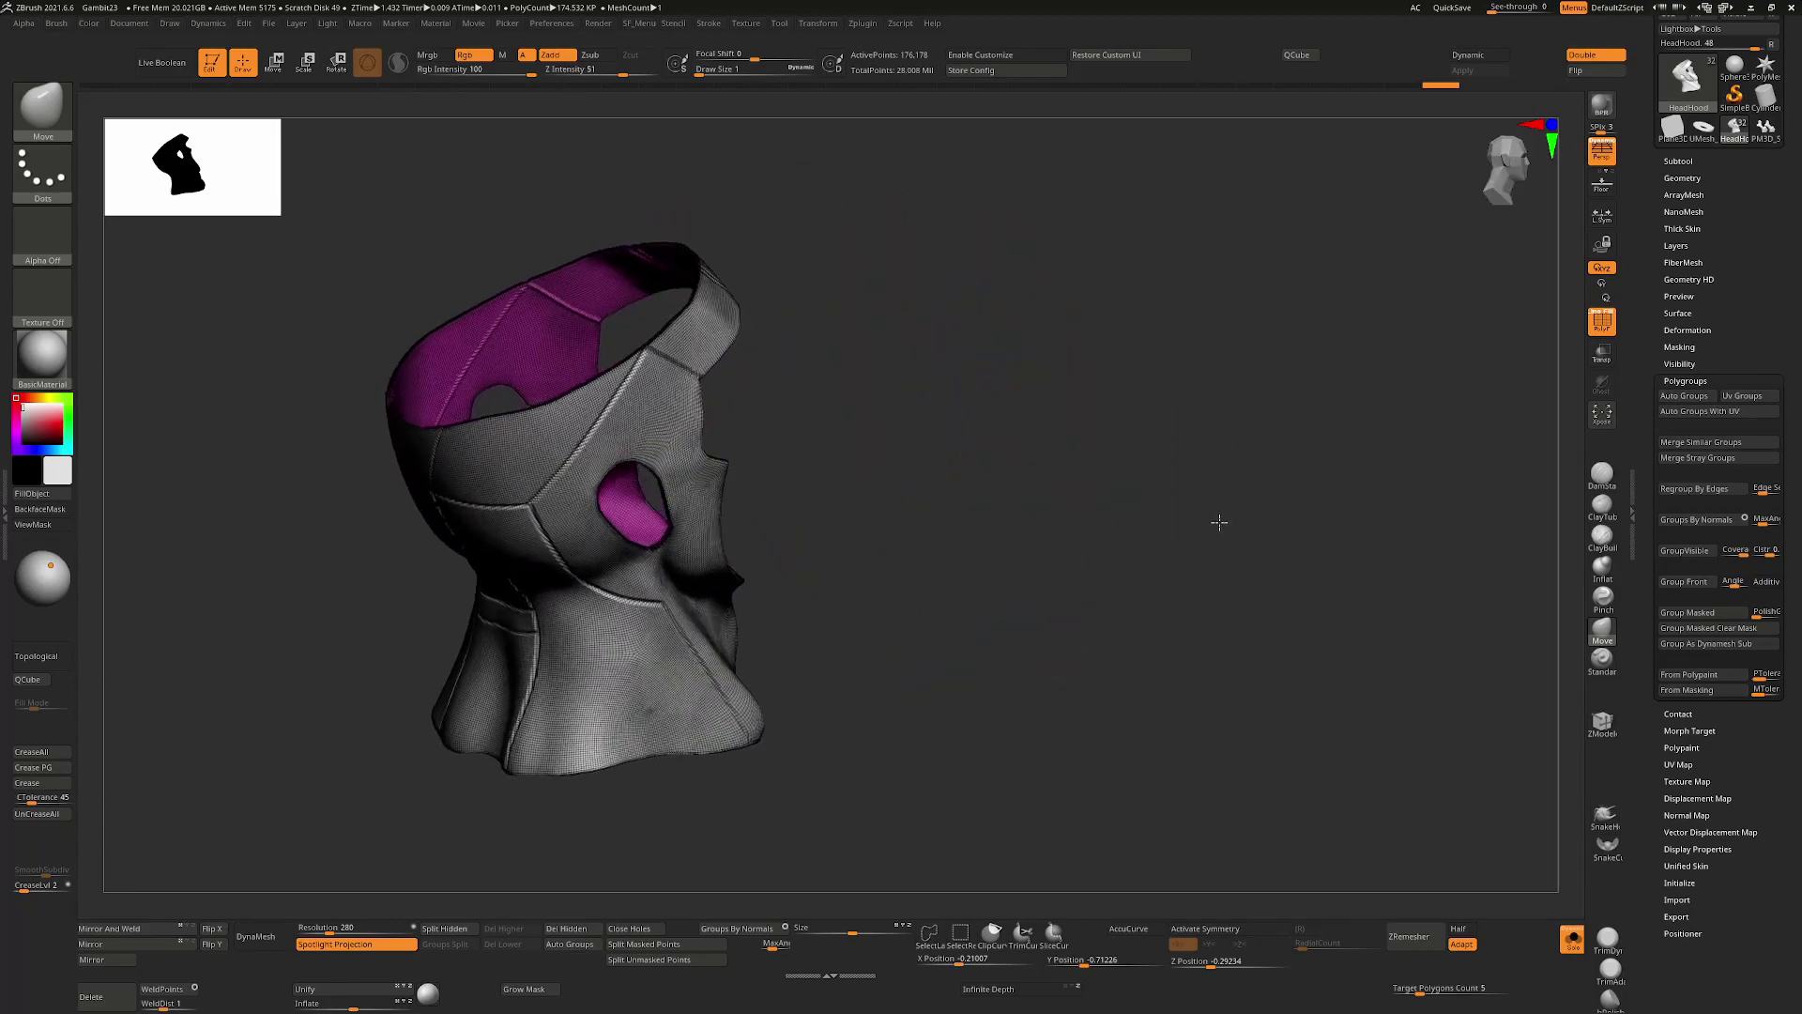
# Bring the hidden border edge loops back so the complete hood is displayed
pyautogui.moveTo(888, 365)
pyautogui.keyDown('alt'); pyautogui.mouseDown()
pyautogui.moveTo(938, 639)
pyautogui.moveTo(970, 537)
pyautogui.mouseUp(); pyautogui.keyUp('alt')
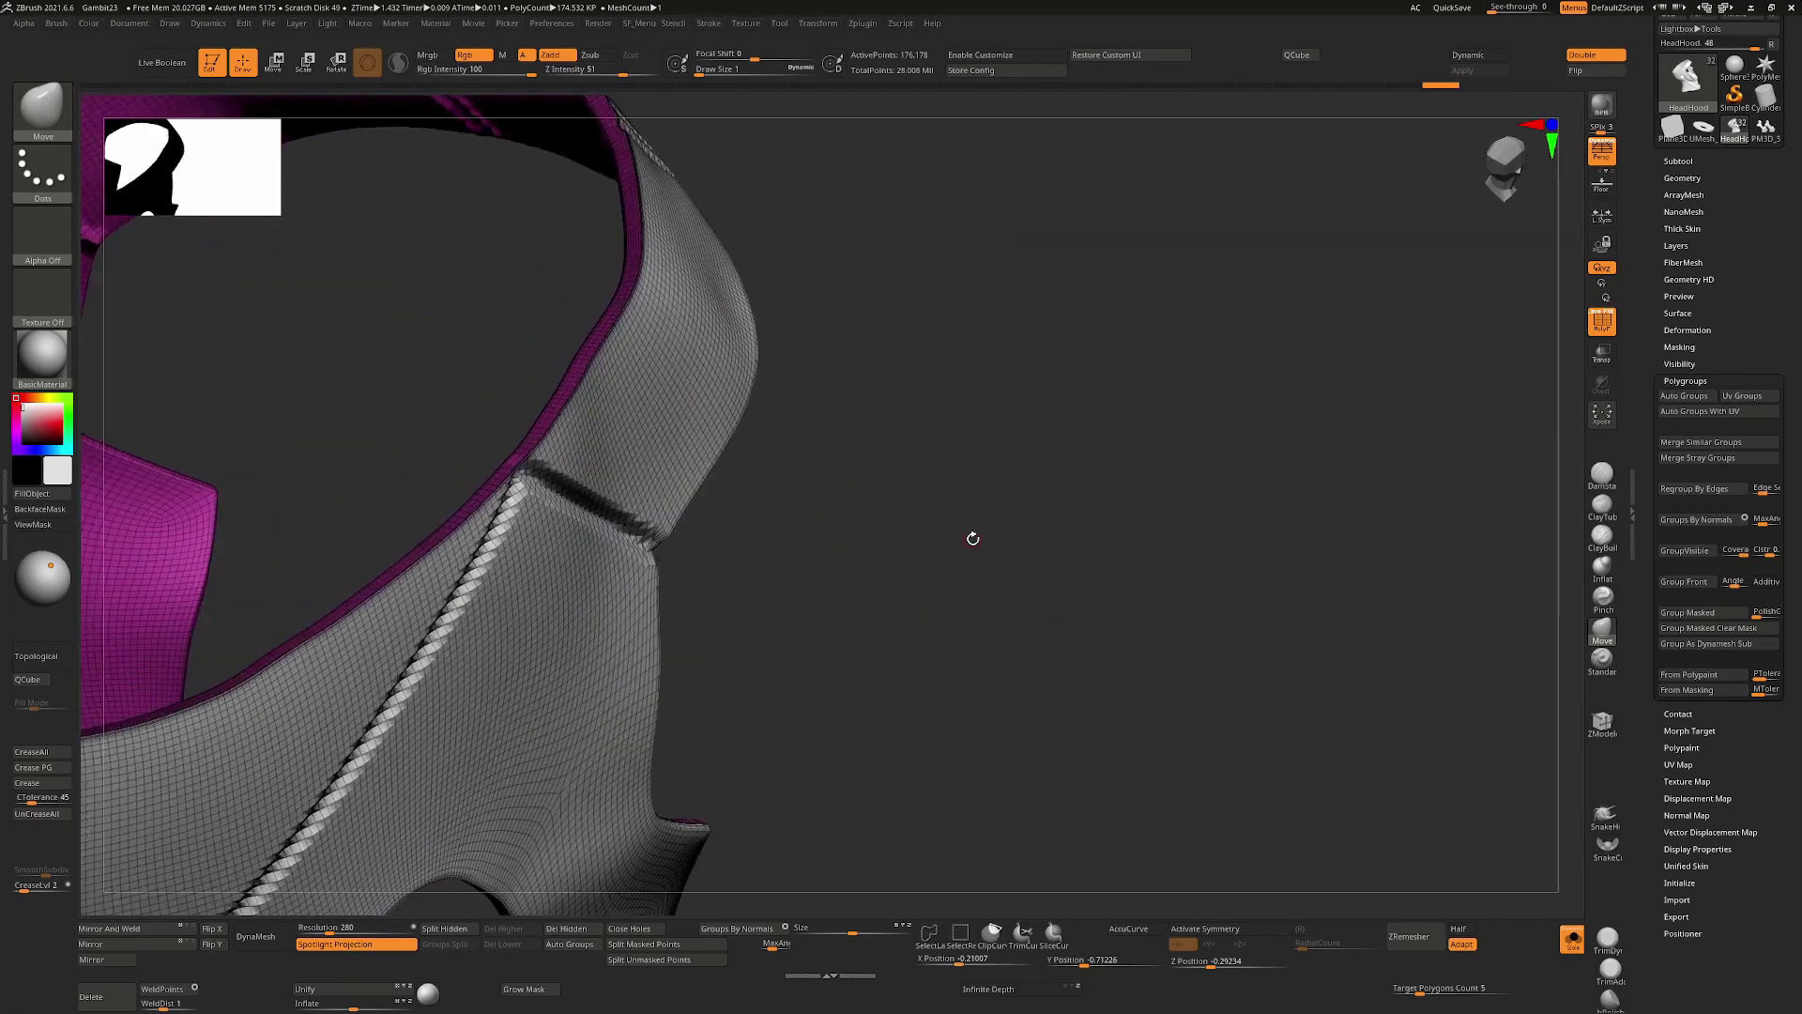
pyautogui.keyDown('ctrl'); pyautogui.moveTo(608, 342); pyautogui.dragTo(615, 387, button='right'); pyautogui.keyUp('ctrl')
pyautogui.keyDown('ctrl'); pyautogui.moveTo(797, 620); pyautogui.dragTo(830, 385, button='right'); pyautogui.keyUp('ctrl')
pyautogui.keyDown('alt'); pyautogui.moveTo(1034, 636); pyautogui.dragTo(1087, 347, button='right'); pyautogui.keyUp('alt')
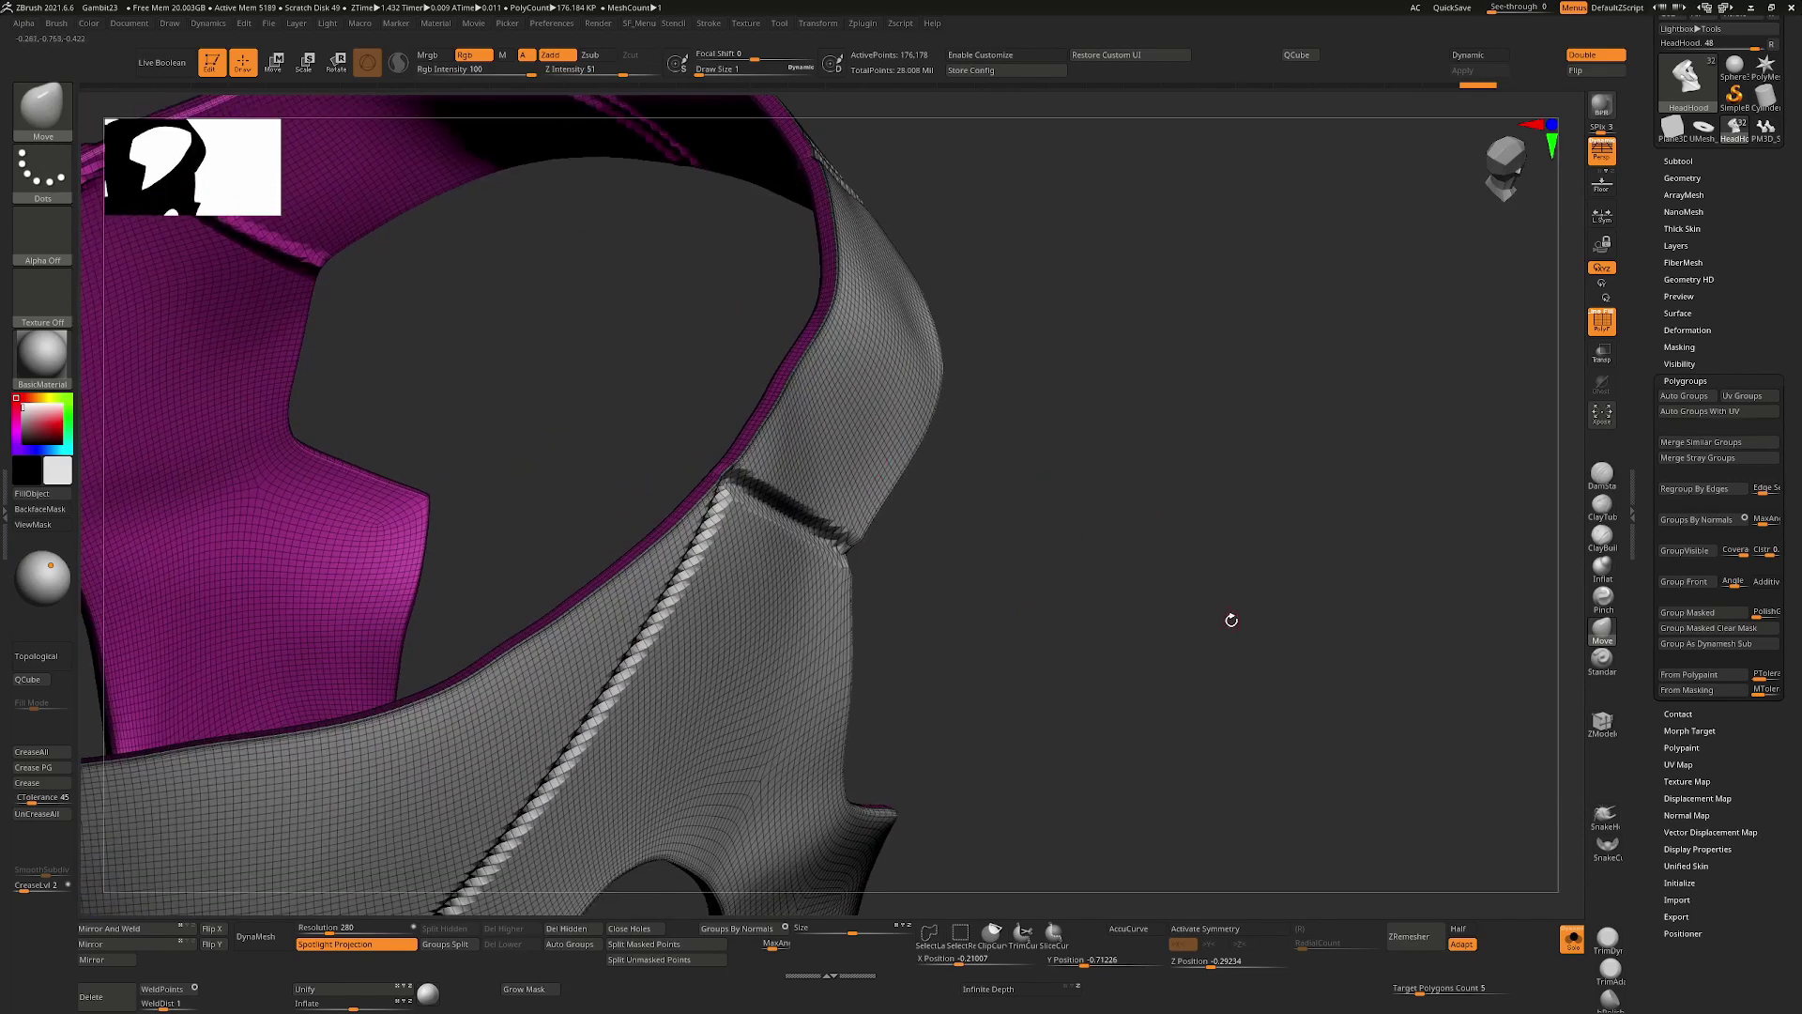
# Isolate the hood's grey outer polygroup and invert visibility to show the inner surface with the border loops
pyautogui.keyDown('ctrl'); pyautogui.moveTo(874, 392); pyautogui.dragTo(864, 475, button='right'); pyautogui.keyUp('ctrl')
pyautogui.keyDown('ctrl'); pyautogui.keyDown('shift'); pyautogui.click(836, 399); pyautogui.keyUp('shift'); pyautogui.keyUp('ctrl')
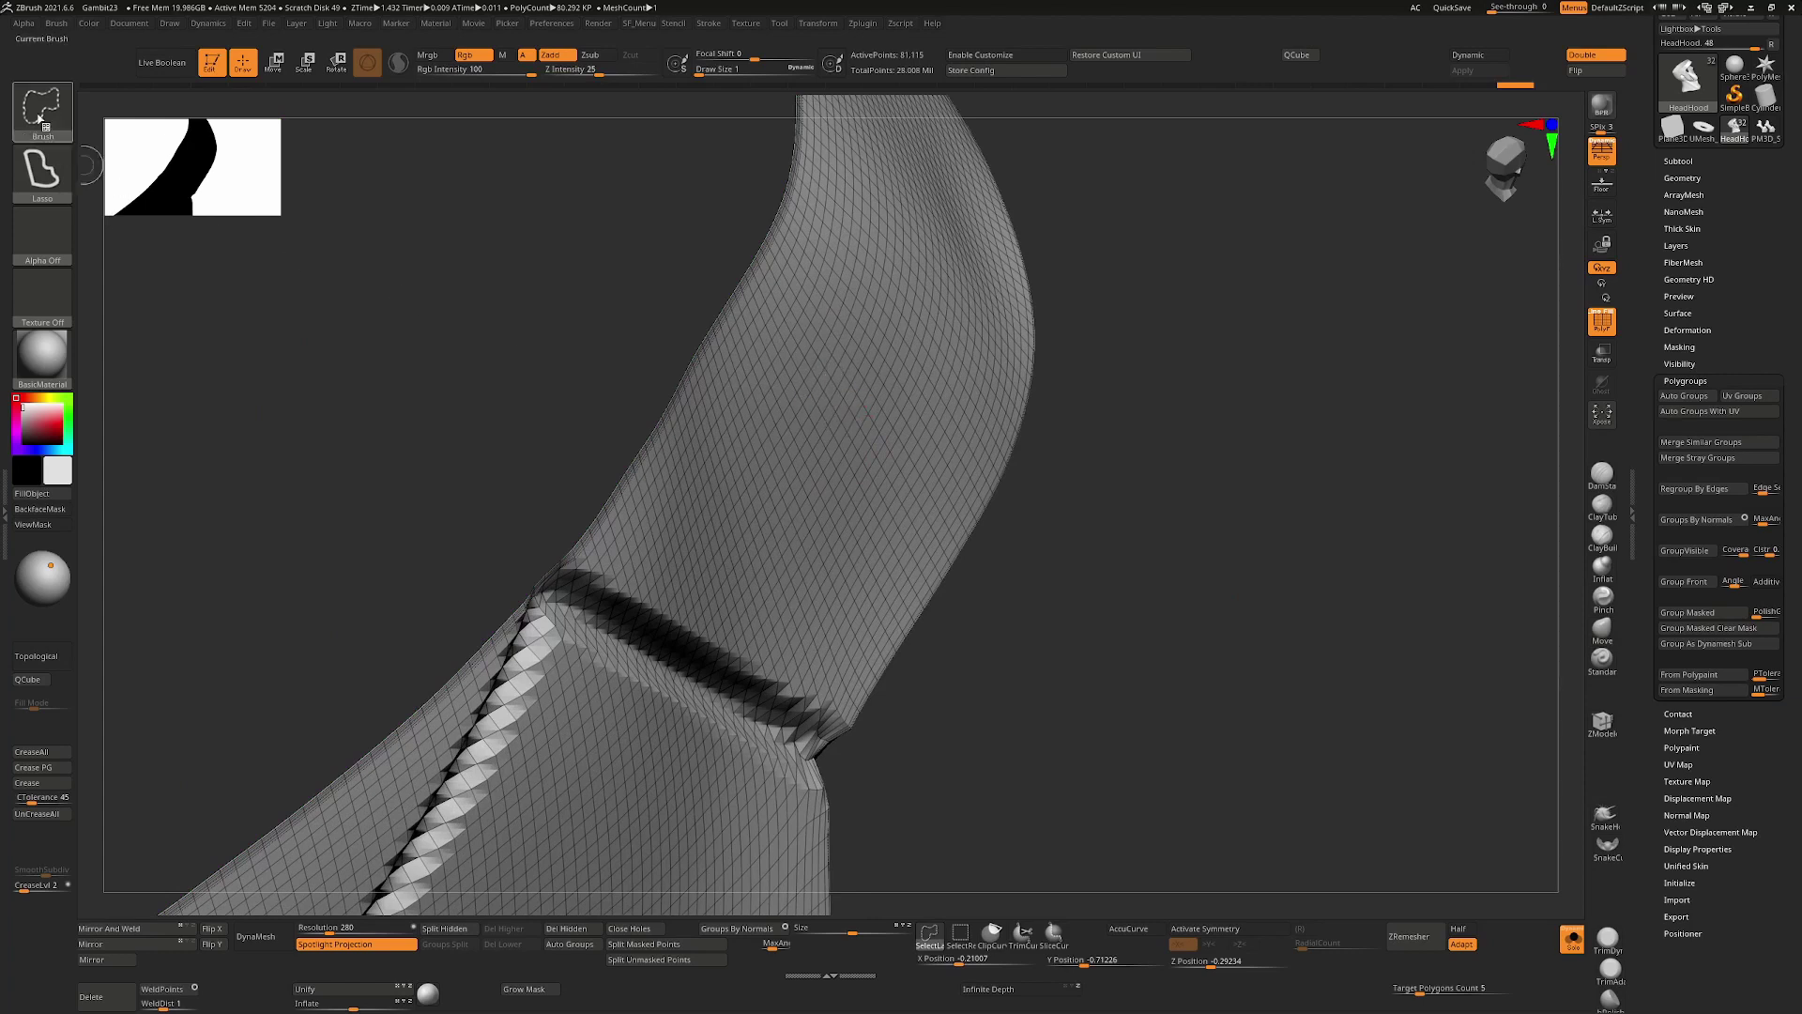
pyautogui.keyDown('ctrl'); pyautogui.keyDown('shift'); pyautogui.click(840, 379); pyautogui.keyUp('shift'); pyautogui.keyUp('ctrl')
# Hide the remaining green border edge loops so only the purple inner surface polygroup shows
pyautogui.keyDown('ctrl'); pyautogui.keyDown('shift'); pyautogui.click(706, 333); pyautogui.keyUp('shift'); pyautogui.keyUp('ctrl')
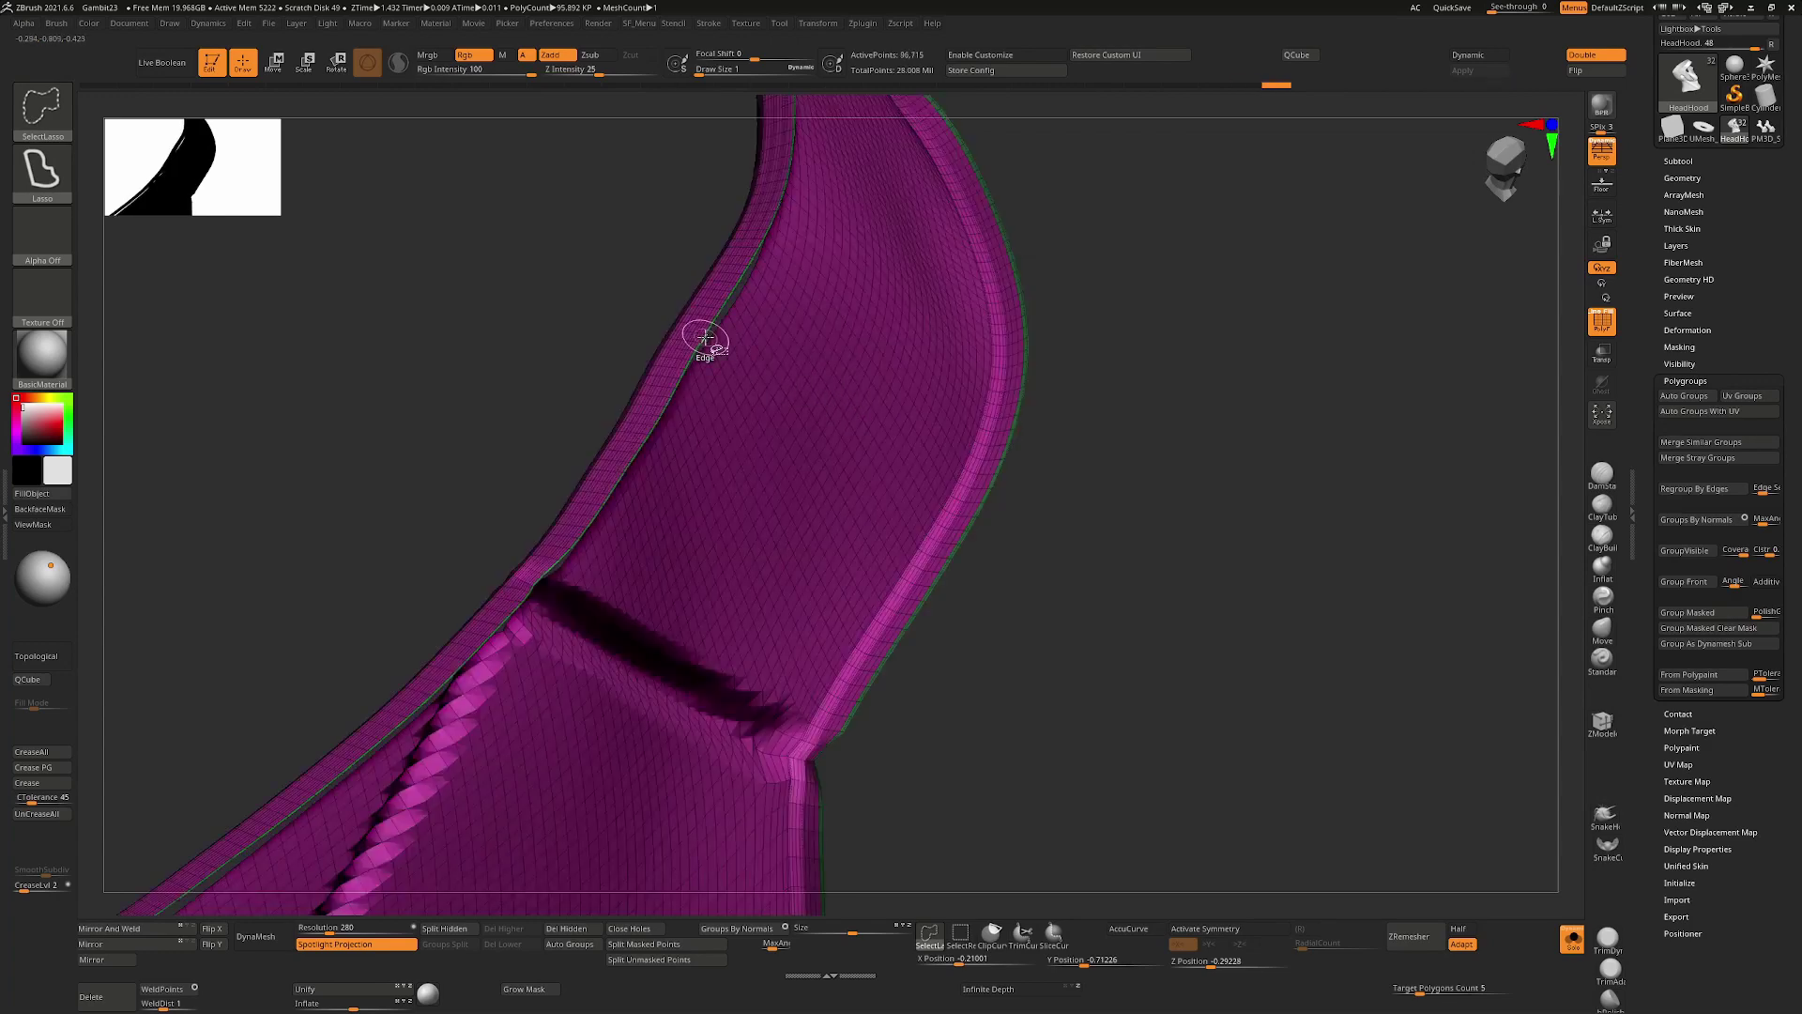
pyautogui.keyDown('ctrl'); pyautogui.moveTo(736, 341); pyautogui.dragTo(728, 535, button='right'); pyautogui.keyUp('ctrl')
pyautogui.hotkey('ctrl', 'z')
pyautogui.keyDown('ctrl'); pyautogui.keyDown('shift'); pyautogui.moveTo(593, 315); pyautogui.dragTo(585, 314); pyautogui.keyUp('shift'); pyautogui.keyUp('ctrl')
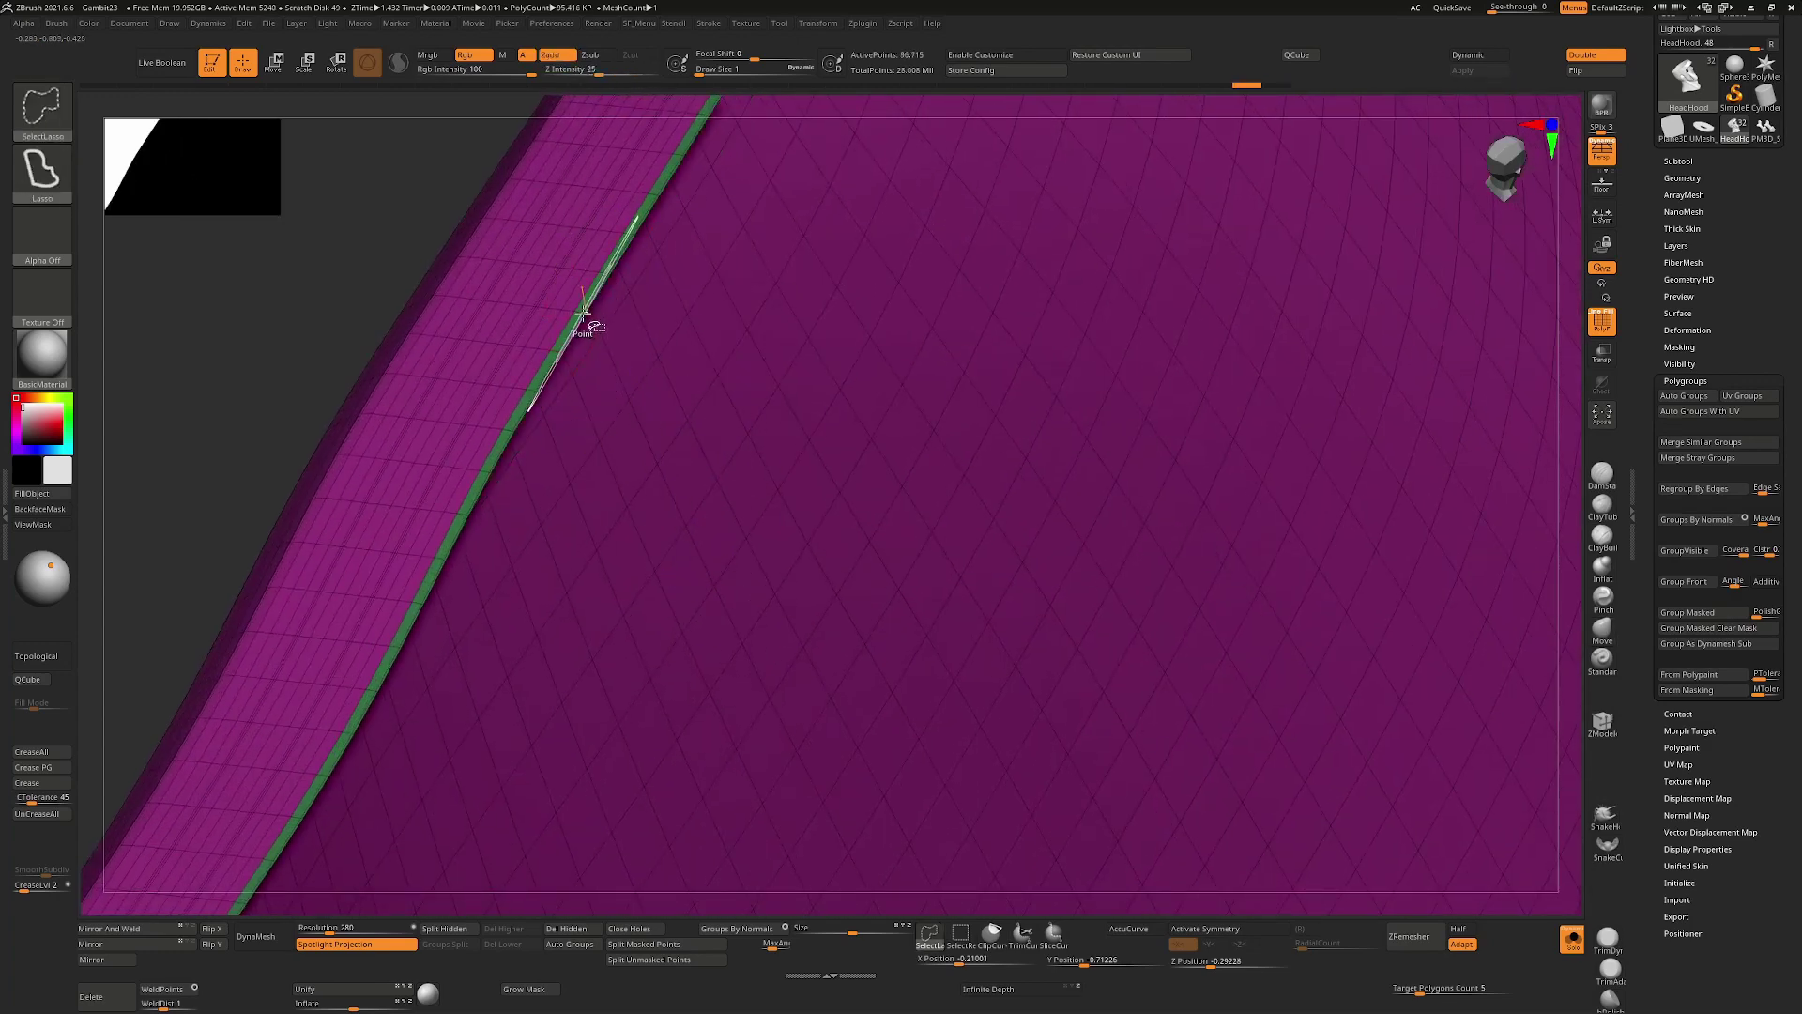
pyautogui.keyDown('ctrl'); pyautogui.keyDown('shift'); pyautogui.click(582, 312); pyautogui.keyUp('shift'); pyautogui.keyUp('ctrl')
pyautogui.keyDown('ctrl'); pyautogui.moveTo(732, 409); pyautogui.dragTo(751, 254, button='right'); pyautogui.keyUp('ctrl')
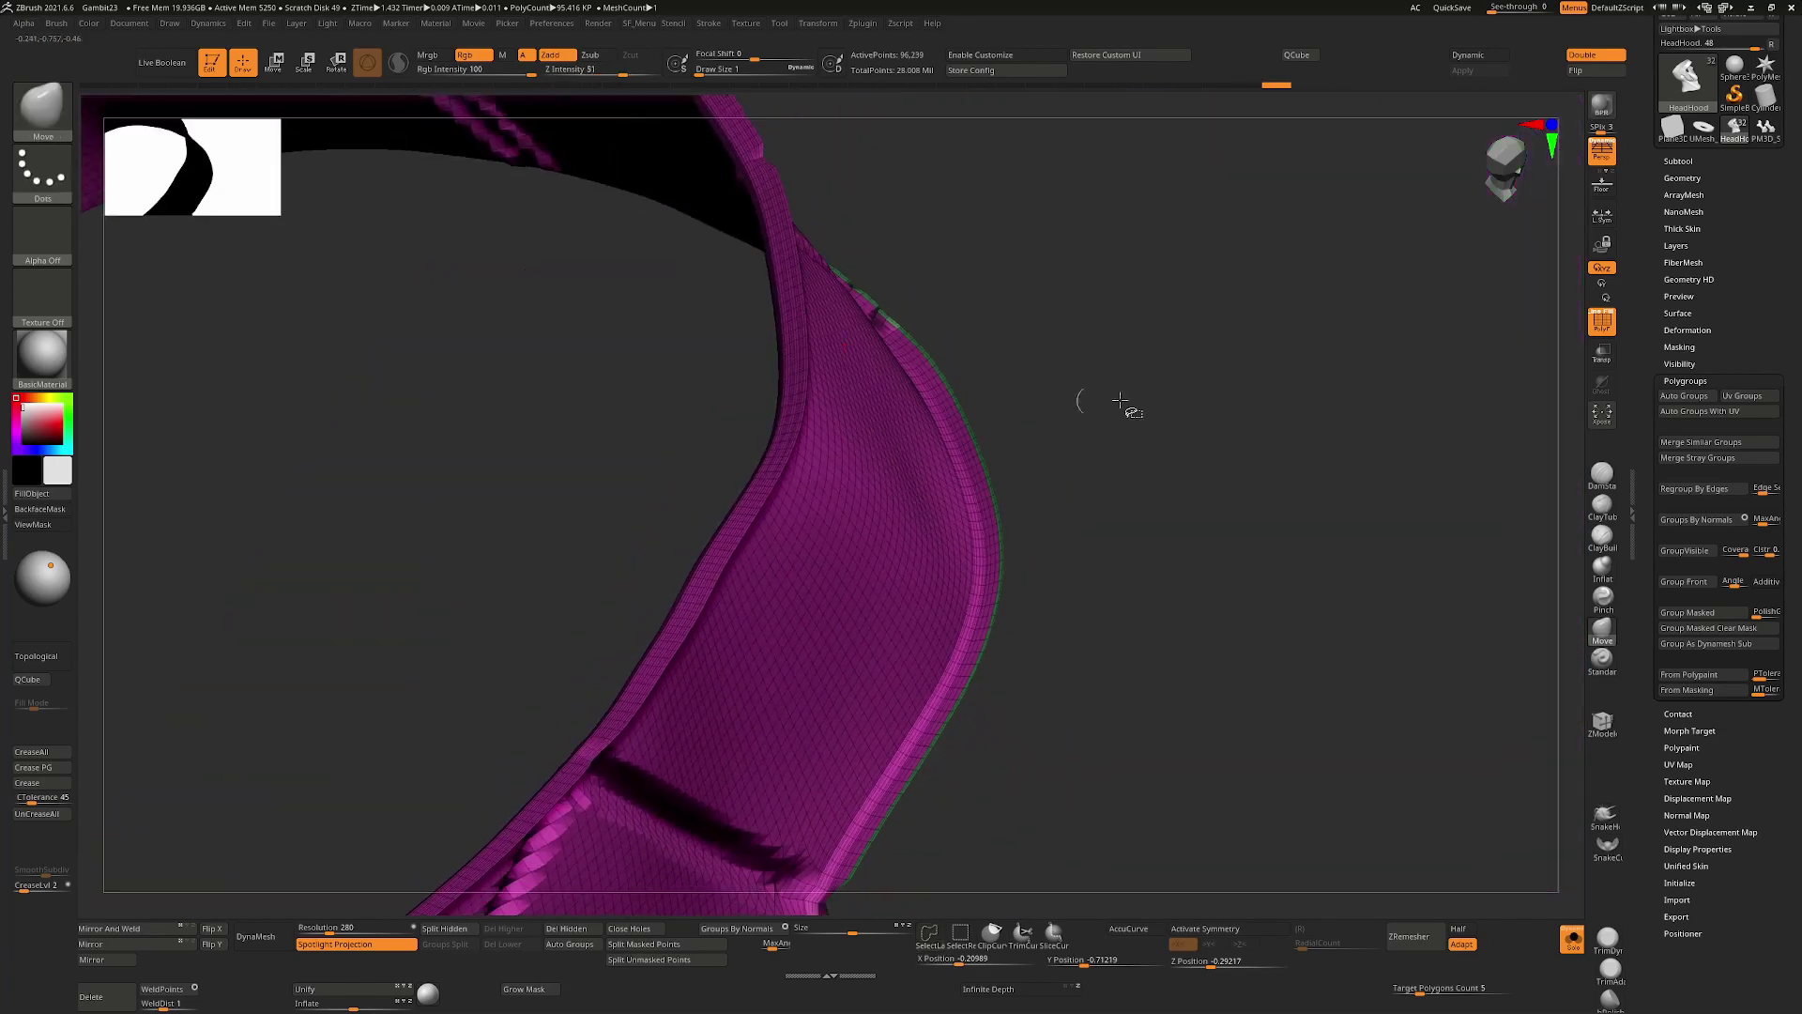
pyautogui.keyDown('ctrl'); pyautogui.moveTo(985, 402); pyautogui.dragTo(563, 413, button='right'); pyautogui.keyUp('ctrl')
pyautogui.keyDown('ctrl'); pyautogui.keyDown('shift'); pyautogui.click(460, 286); pyautogui.keyUp('shift'); pyautogui.keyUp('ctrl')
pyautogui.moveTo(463, 301)
pyautogui.mouseDown()
pyautogui.moveTo(653, 463)
pyautogui.moveTo(865, 475)
pyautogui.moveTo(960, 457)
pyautogui.moveTo(1217, 168)
pyautogui.mouseUp()
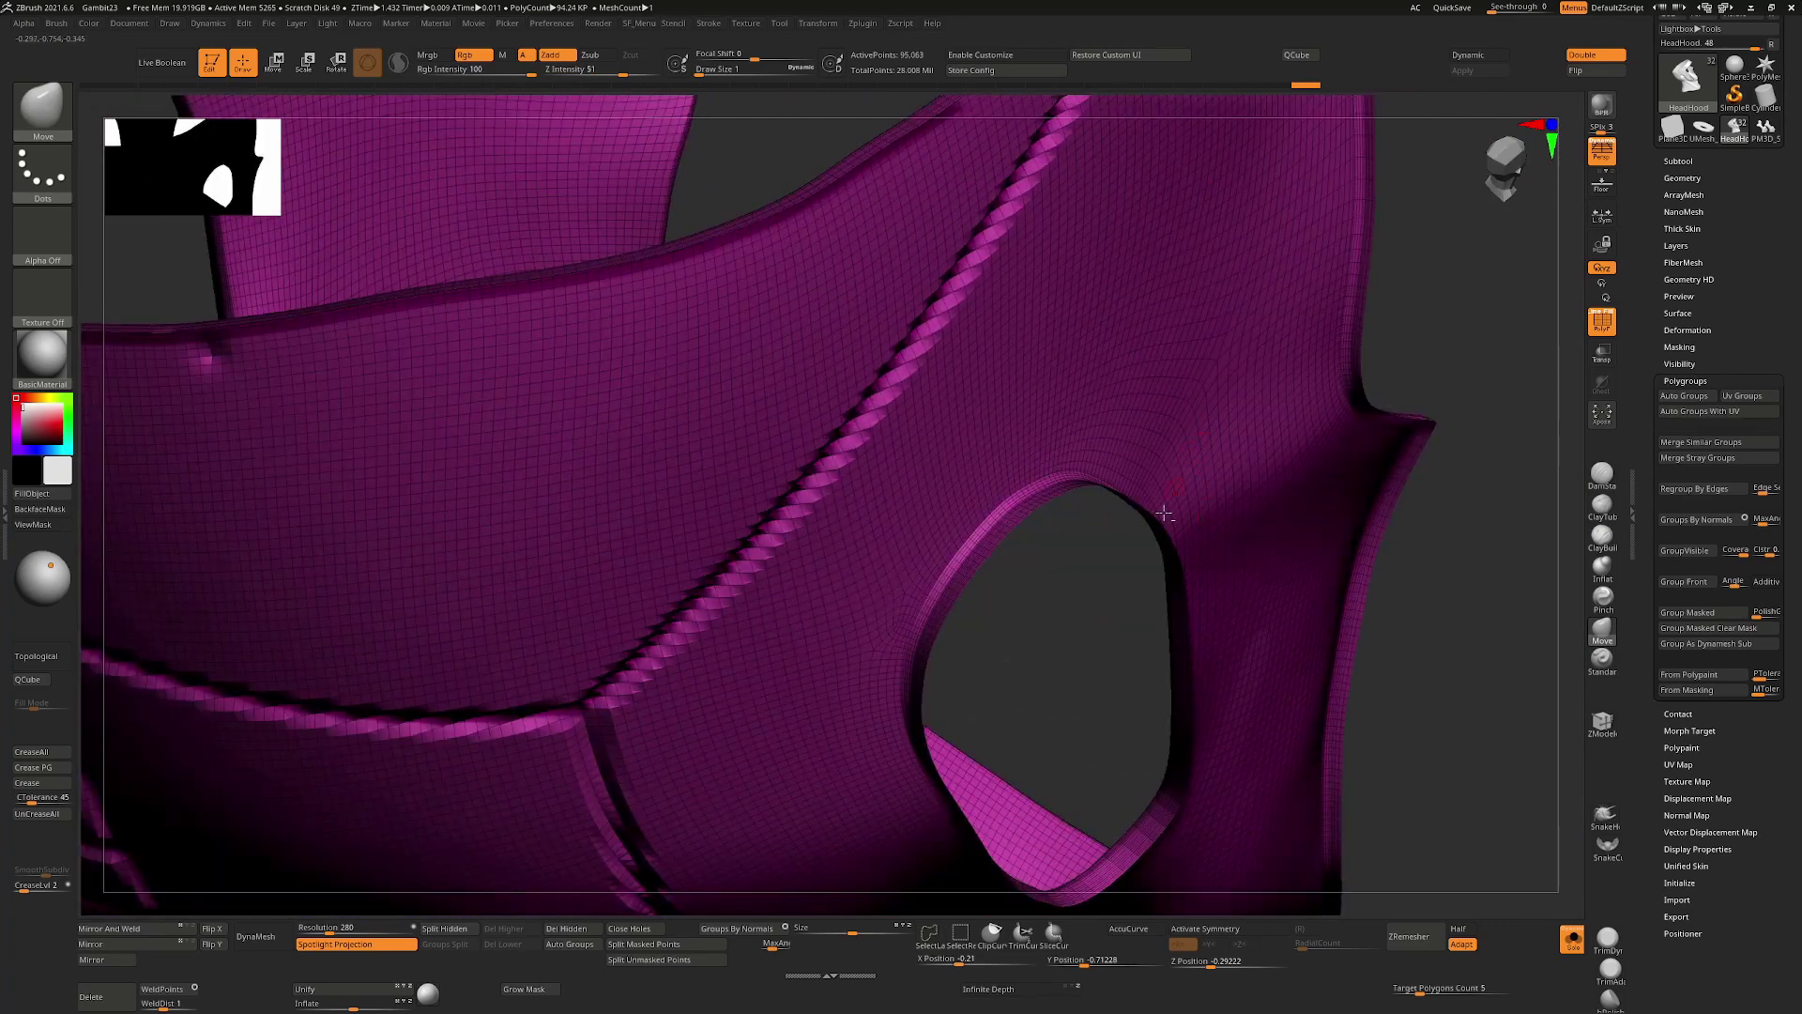
# Invert visibility to show the outer surface together with the green border loops
pyautogui.moveTo(1095, 615); pyautogui.dragTo(976, 581)
pyautogui.moveTo(1109, 514); pyautogui.dragTo(1119, 430)
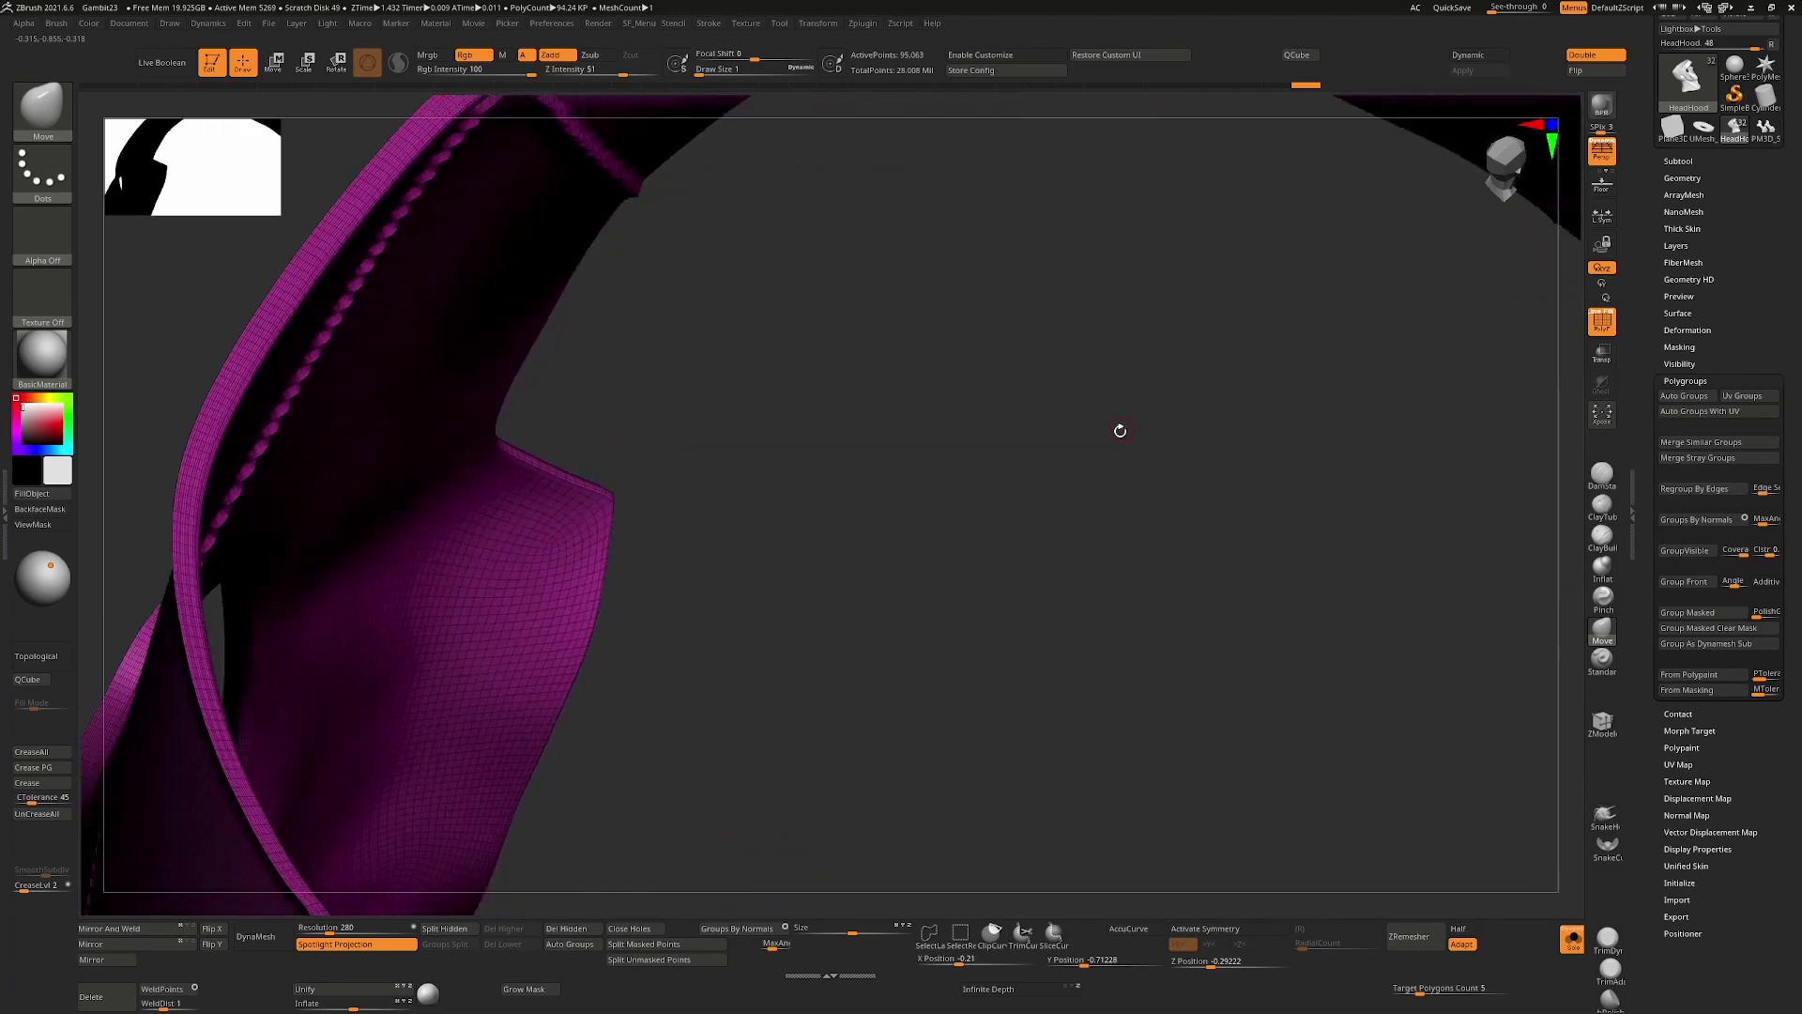
pyautogui.keyDown('ctrl'); pyautogui.keyDown('shift'); pyautogui.moveTo(976, 422); pyautogui.dragTo(1050, 491); pyautogui.keyUp('shift'); pyautogui.keyUp('ctrl')
pyautogui.keyDown('ctrl'); pyautogui.keyDown('shift'); pyautogui.moveTo(1055, 590); pyautogui.dragTo(959, 634); pyautogui.keyUp('shift'); pyautogui.keyUp('ctrl')
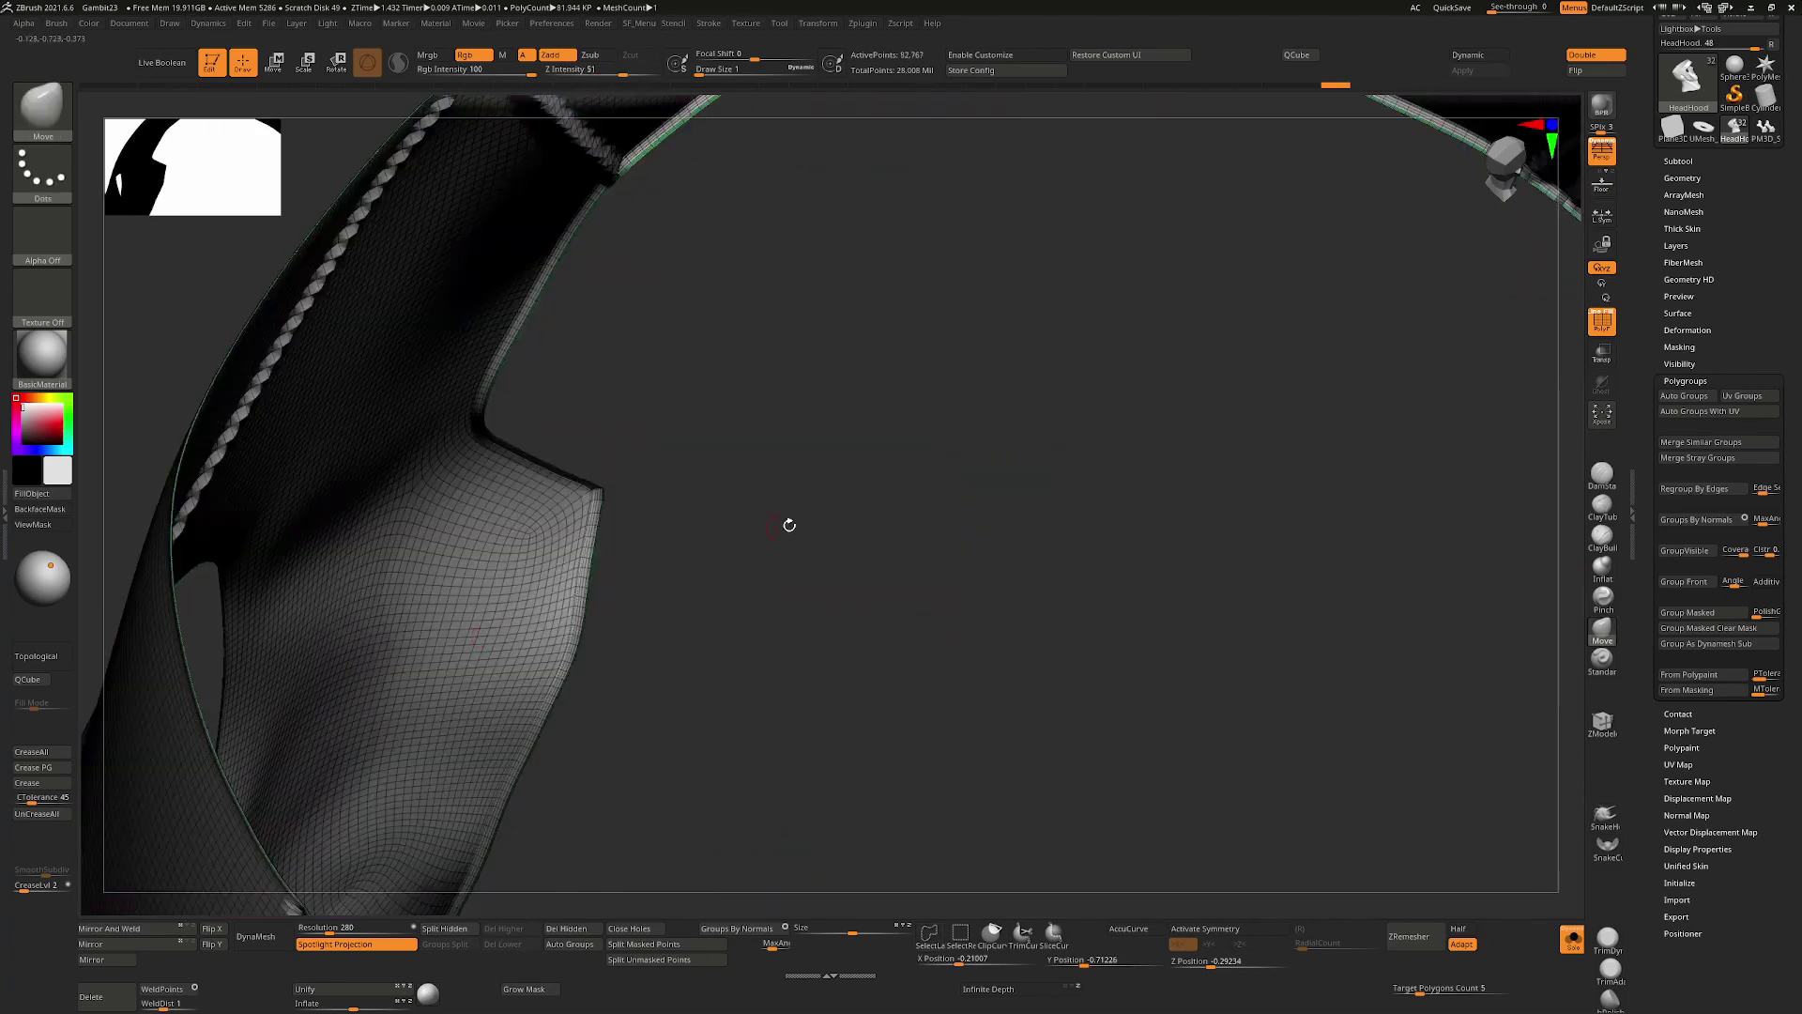
pyautogui.moveTo(789, 525); pyautogui.dragTo(614, 579)
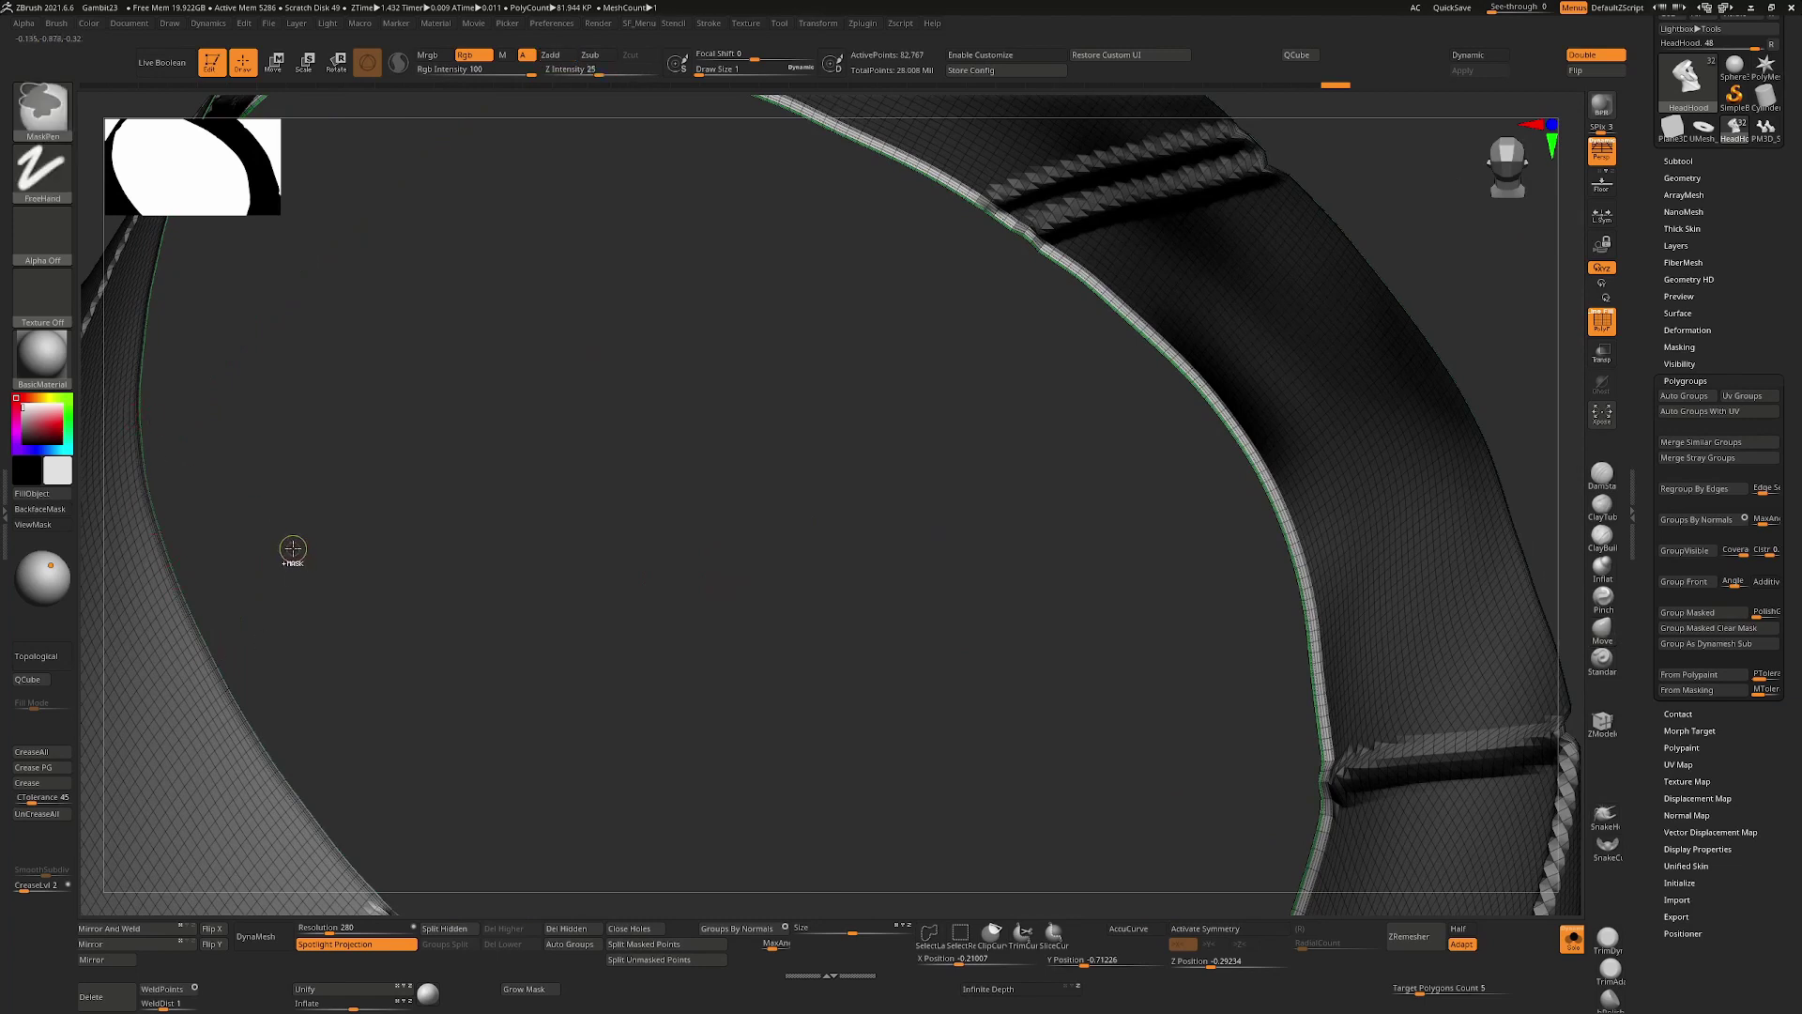
# Combine the visible outer surface and border loops into one polygroup and show the whole hood
pyautogui.hotkey('ctrl', 'w')
pyautogui.keyDown('alt'); pyautogui.moveTo(744, 659); pyautogui.dragTo(709, 498, button='right'); pyautogui.keyUp('alt')
pyautogui.keyDown('ctrl'); pyautogui.keyDown('shift'); pyautogui.click(1078, 487); pyautogui.keyUp('shift'); pyautogui.keyUp('ctrl')
pyautogui.keyDown('alt'); pyautogui.moveTo(1126, 665); pyautogui.dragTo(1010, 513, button='right'); pyautogui.keyUp('alt')
pyautogui.moveTo(1010, 512); pyautogui.dragTo(1150, 478)
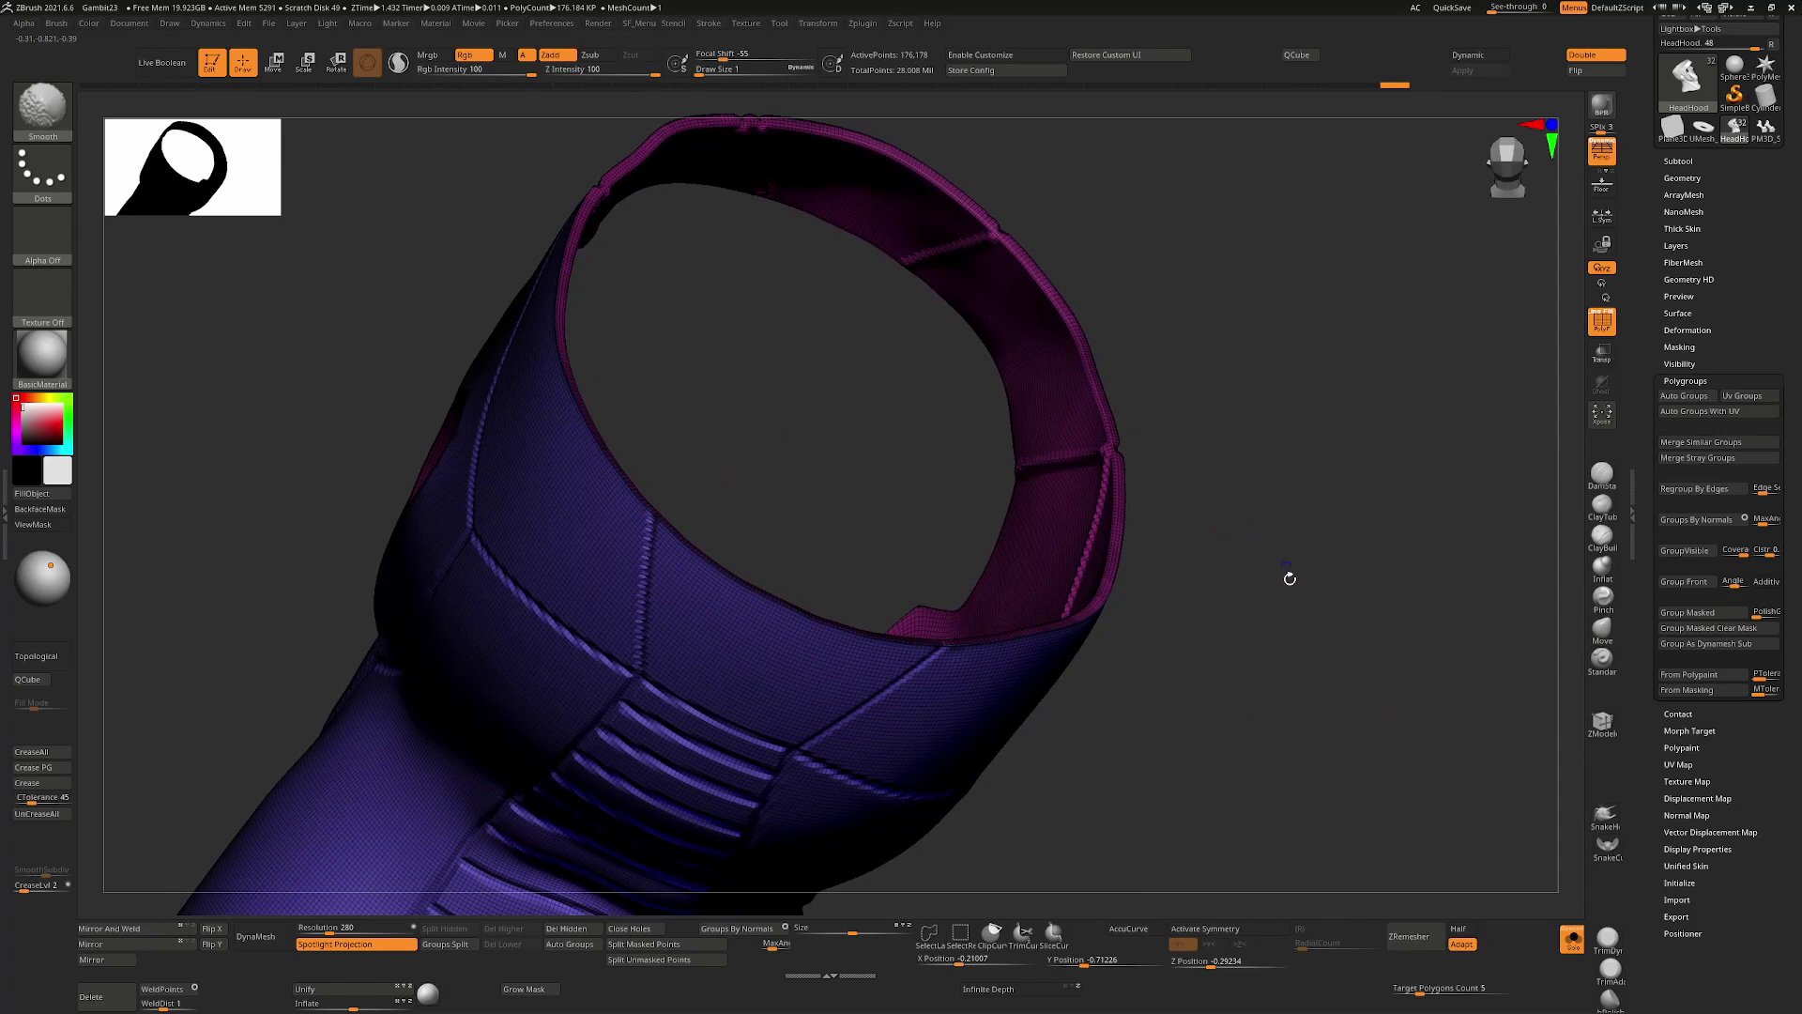
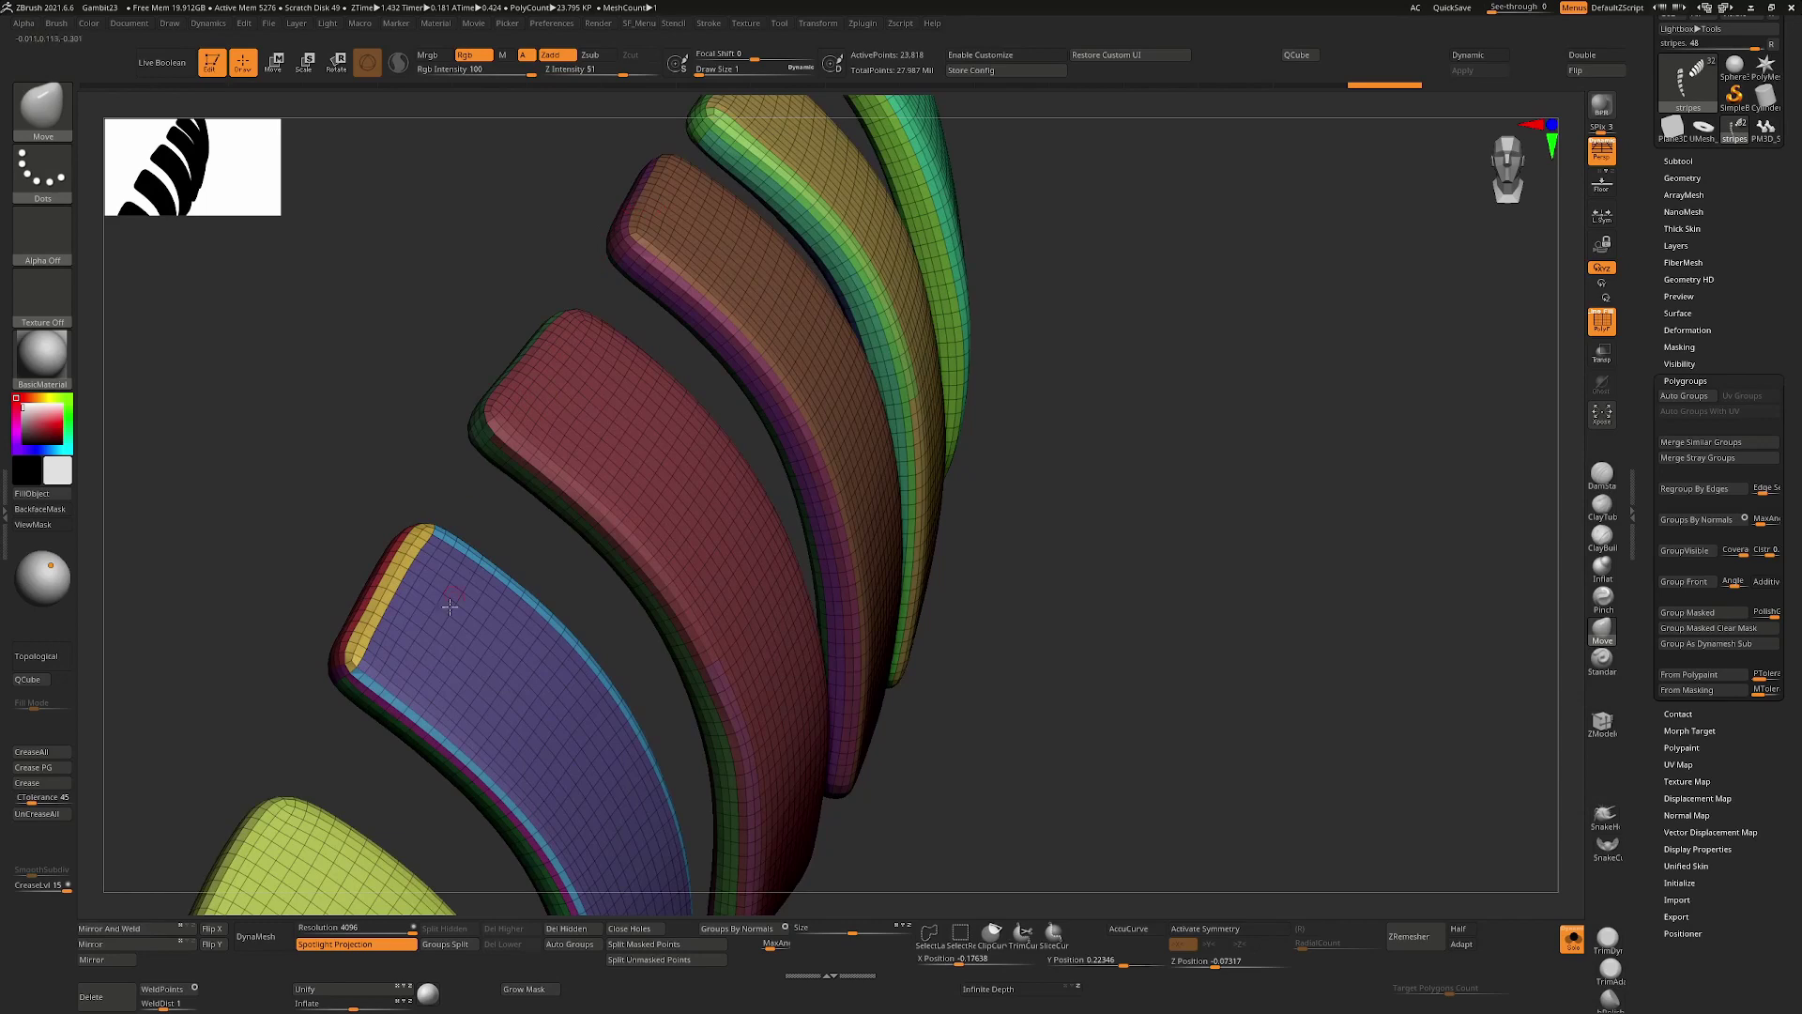
# Regroup the polygroups of the curved stripes model with Groups By Normals
pyautogui.keyDown('alt'); pyautogui.moveTo(420, 744); pyautogui.dragTo(503, 416, button='right'); pyautogui.keyUp('alt')
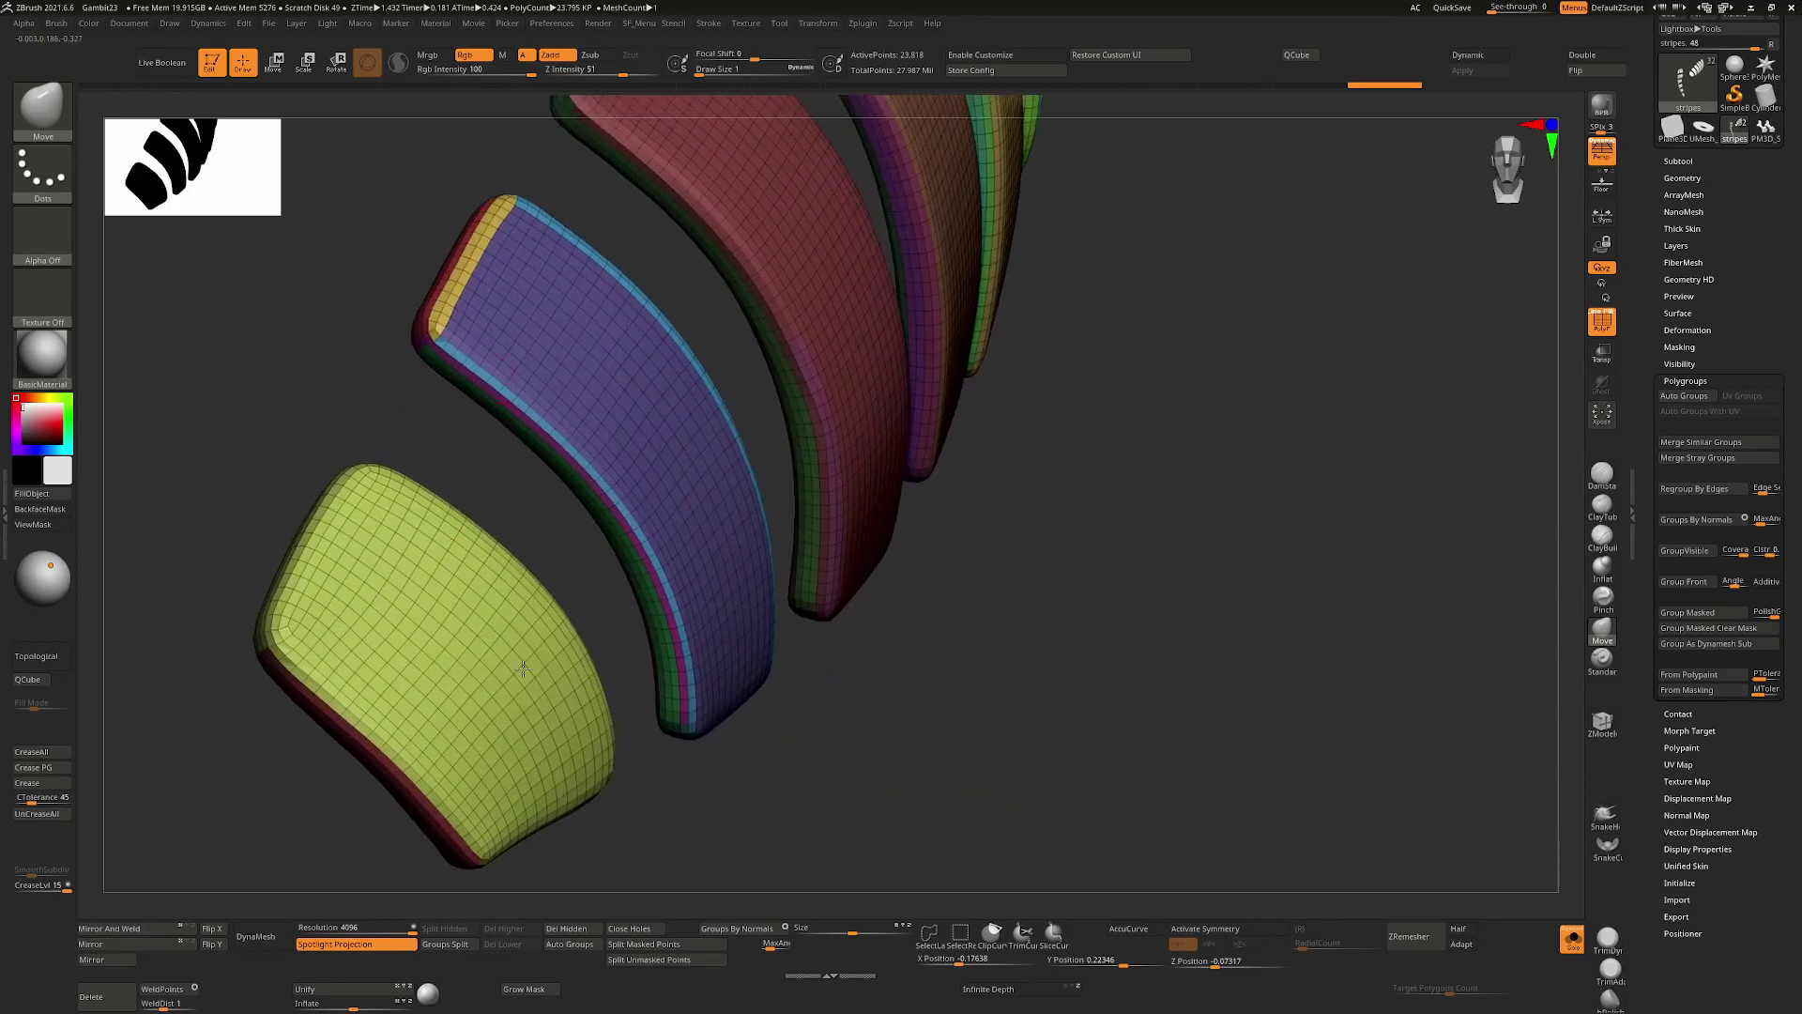
pyautogui.moveTo(1139, 618); pyautogui.dragTo(1043, 619, button='right')
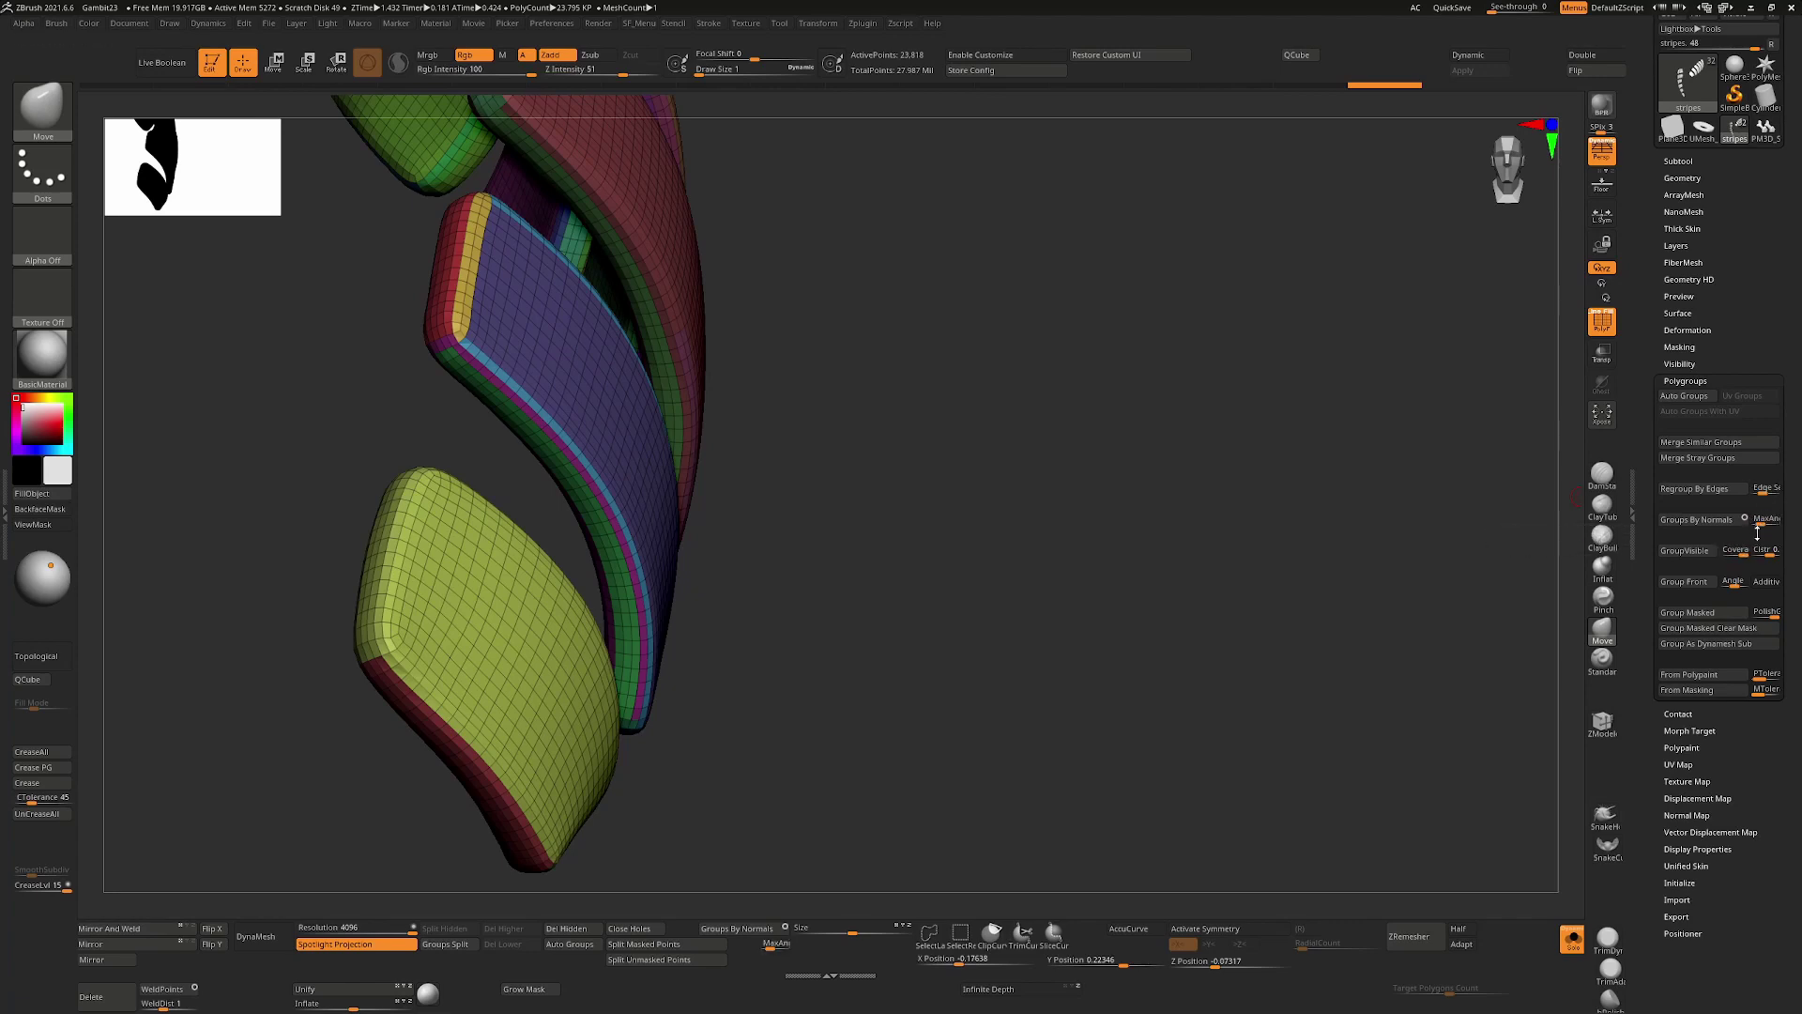
pyautogui.click(1730, 524)
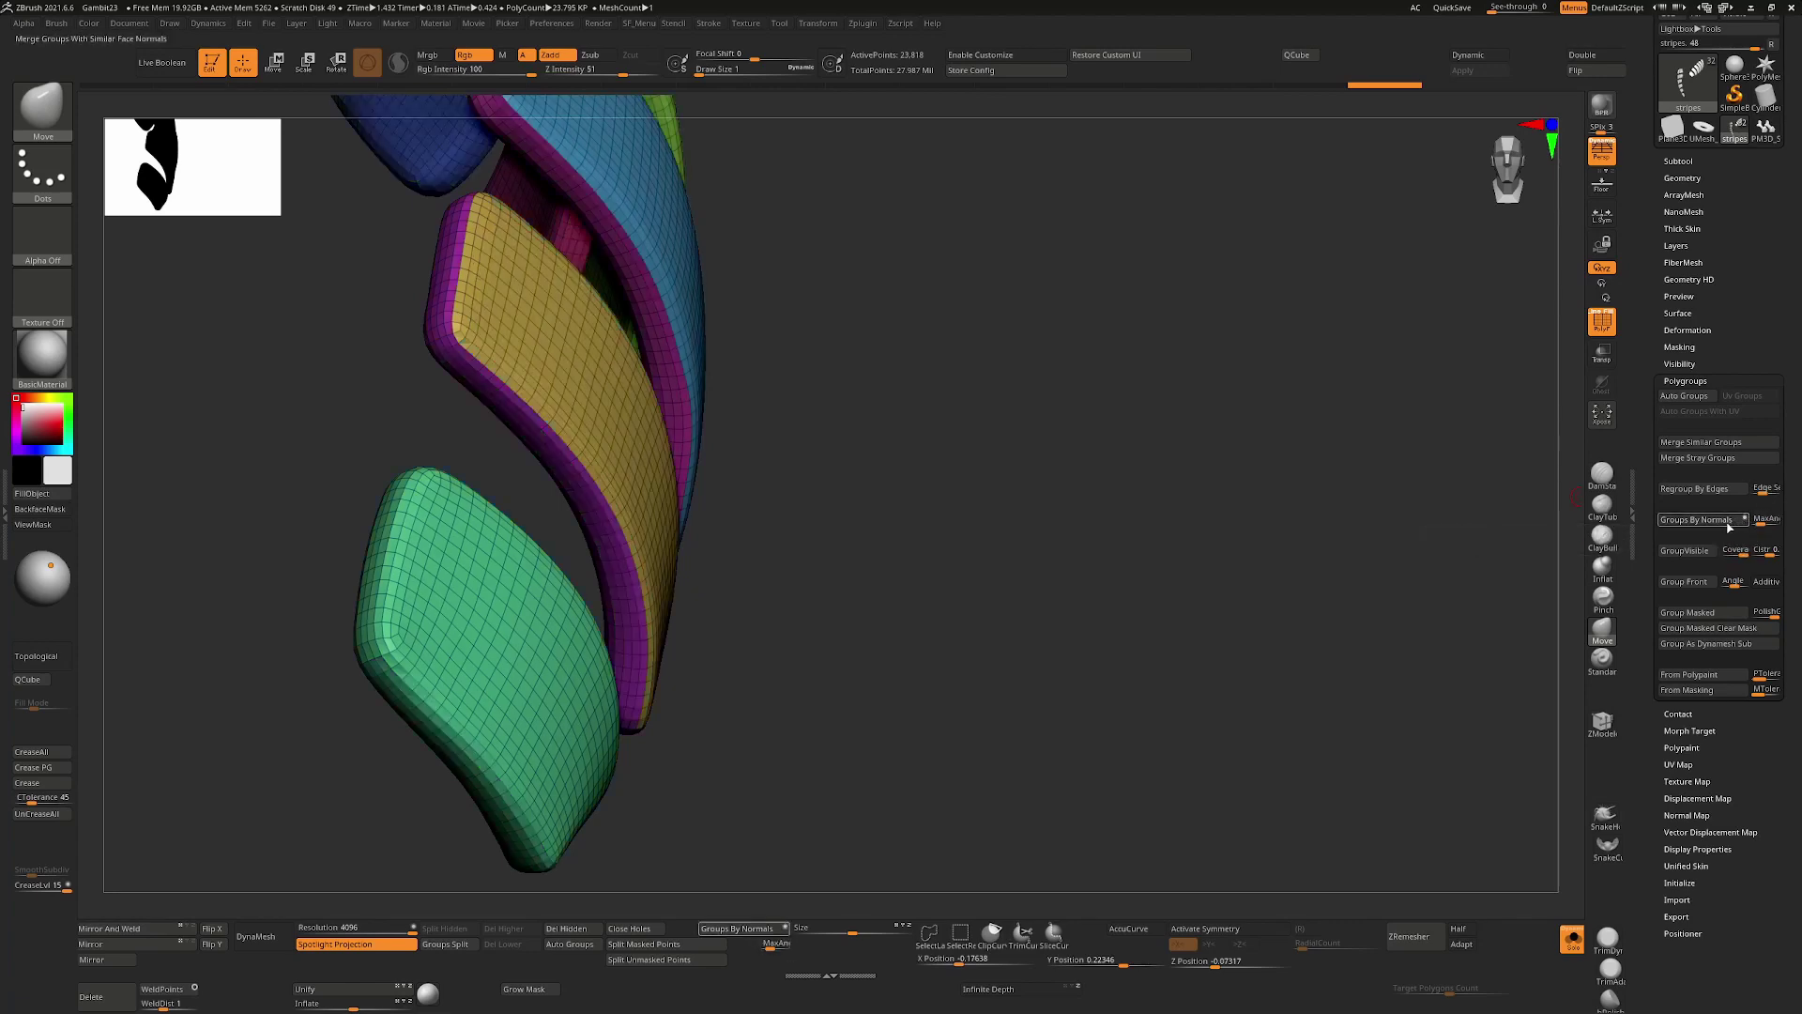
pyautogui.moveTo(1067, 563); pyautogui.dragTo(1128, 642, button='right')
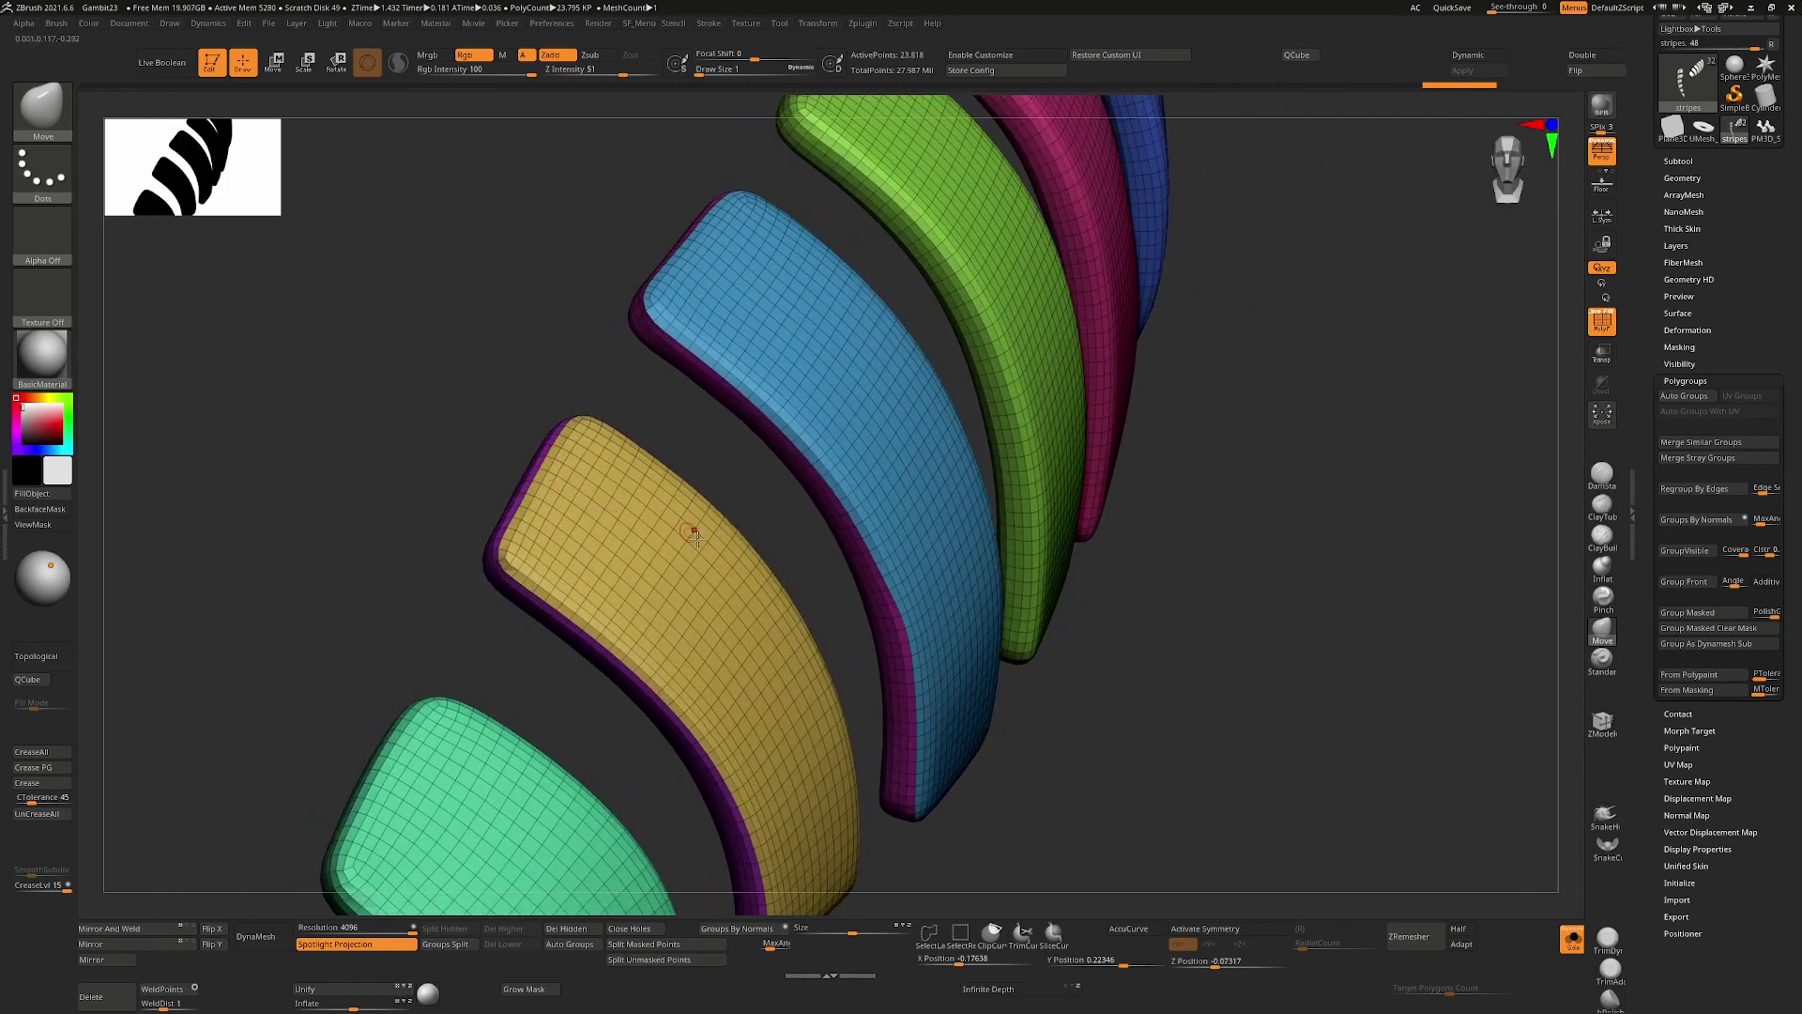
# Try hiding the polygon loops along the border between the yellow stripe's outer surface and its purple rim, and show everything again
pyautogui.keyDown('ctrl'); pyautogui.moveTo(696, 538); pyautogui.dragTo(708, 495, button='right'); pyautogui.keyUp('ctrl')
pyautogui.moveTo(1237, 595); pyautogui.dragTo(1220, 544, button='right')
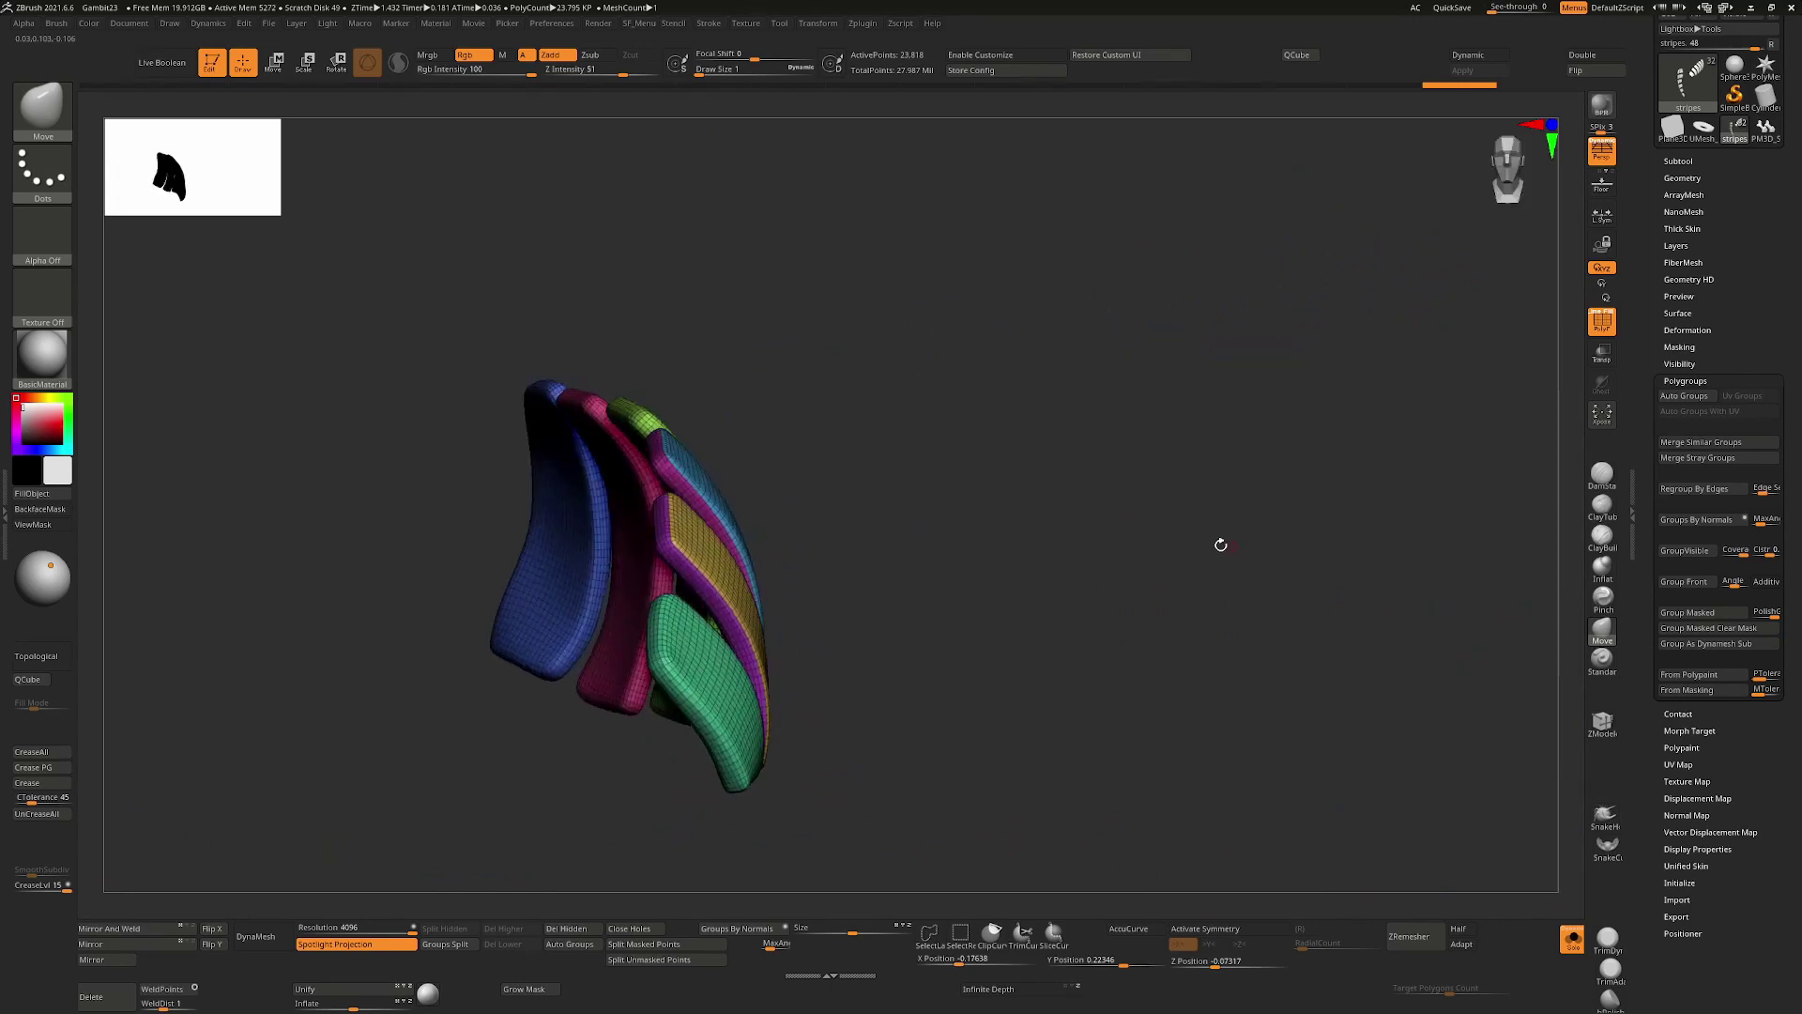
pyautogui.keyDown('ctrl'); pyautogui.moveTo(1011, 534); pyautogui.dragTo(1096, 779, button='right'); pyautogui.keyUp('ctrl')
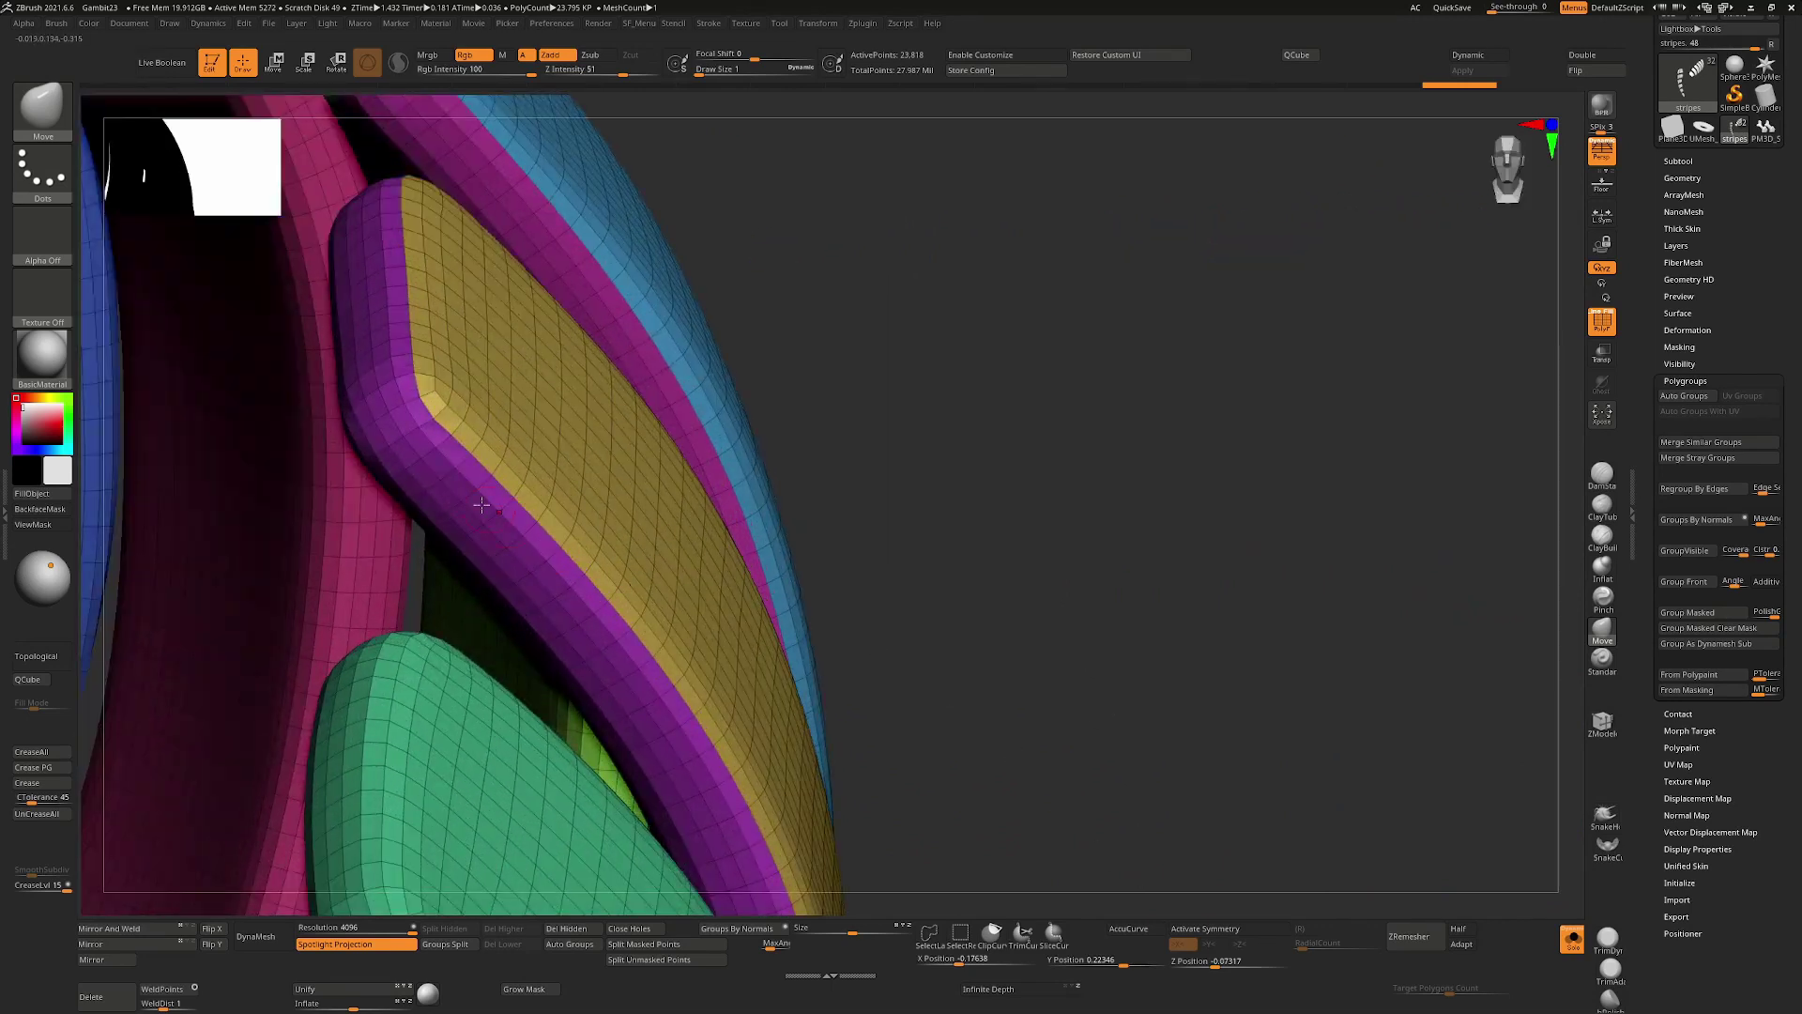
pyautogui.keyDown('ctrl'); pyautogui.keyDown('shift'); pyautogui.click(426, 422); pyautogui.keyUp('shift'); pyautogui.keyUp('ctrl')
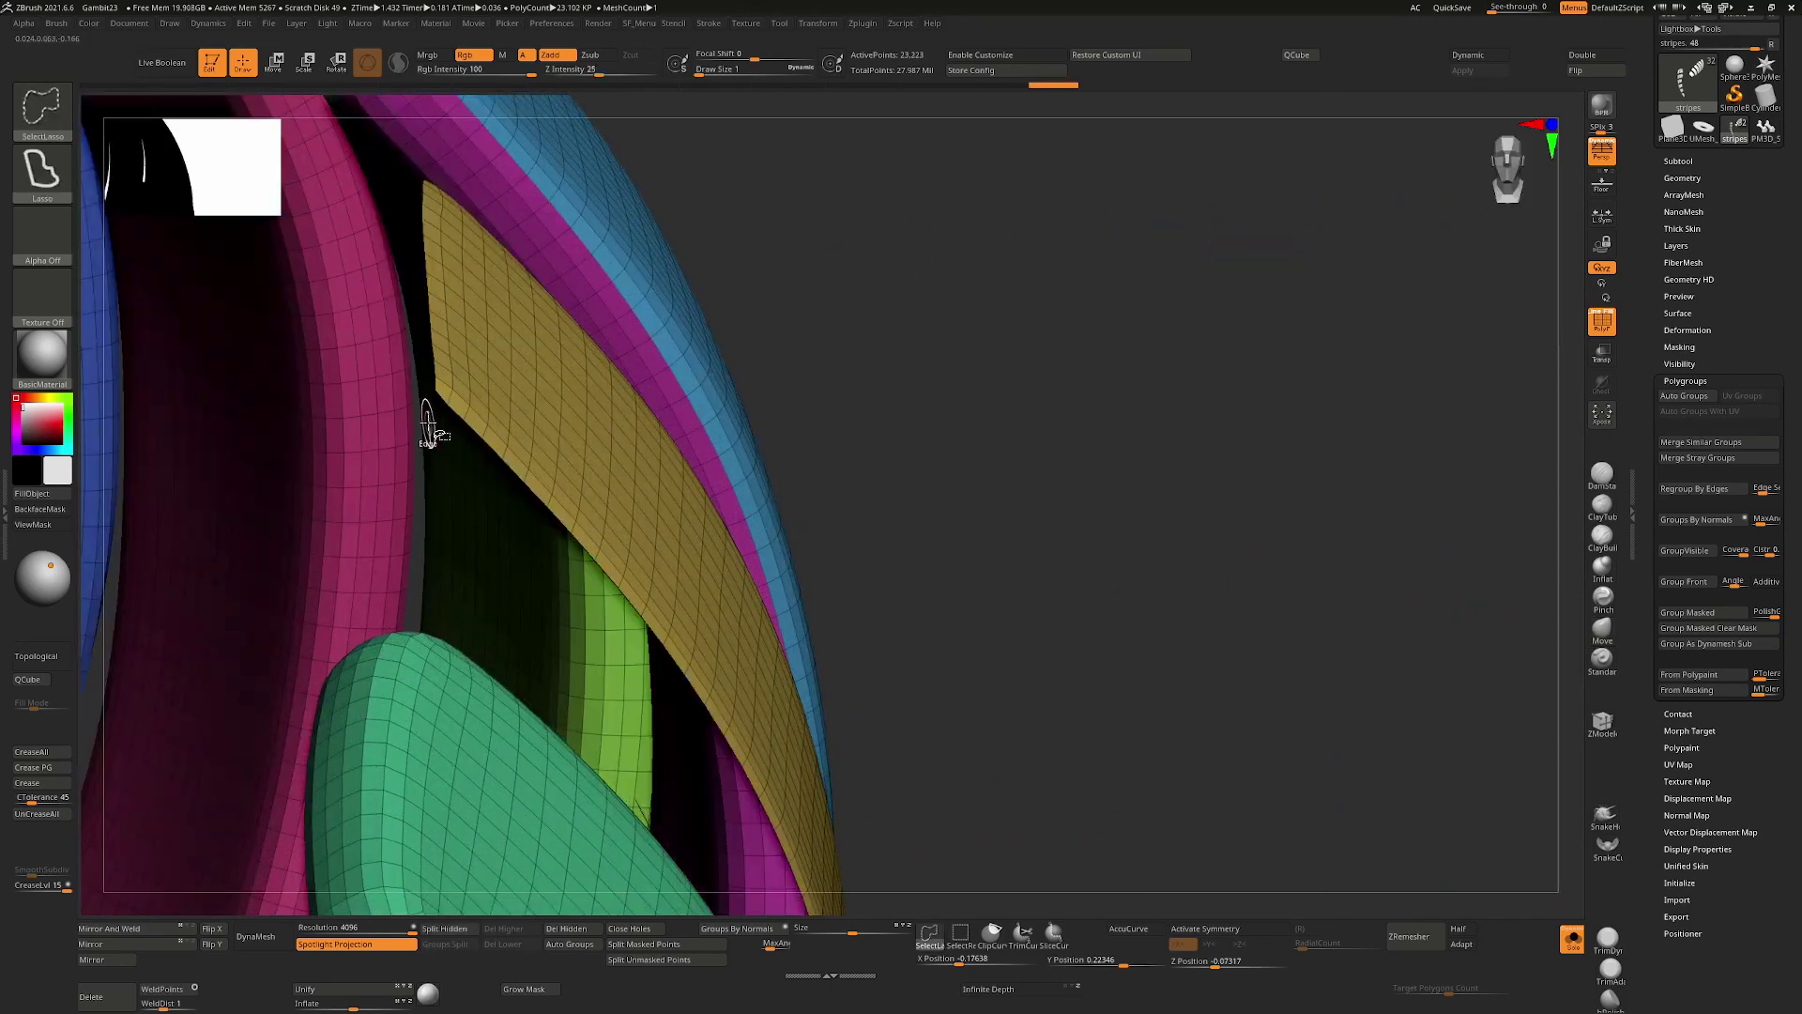
pyautogui.keyDown('ctrl'); pyautogui.keyDown('shift'); pyautogui.click(929, 366); pyautogui.keyUp('shift'); pyautogui.keyUp('ctrl')
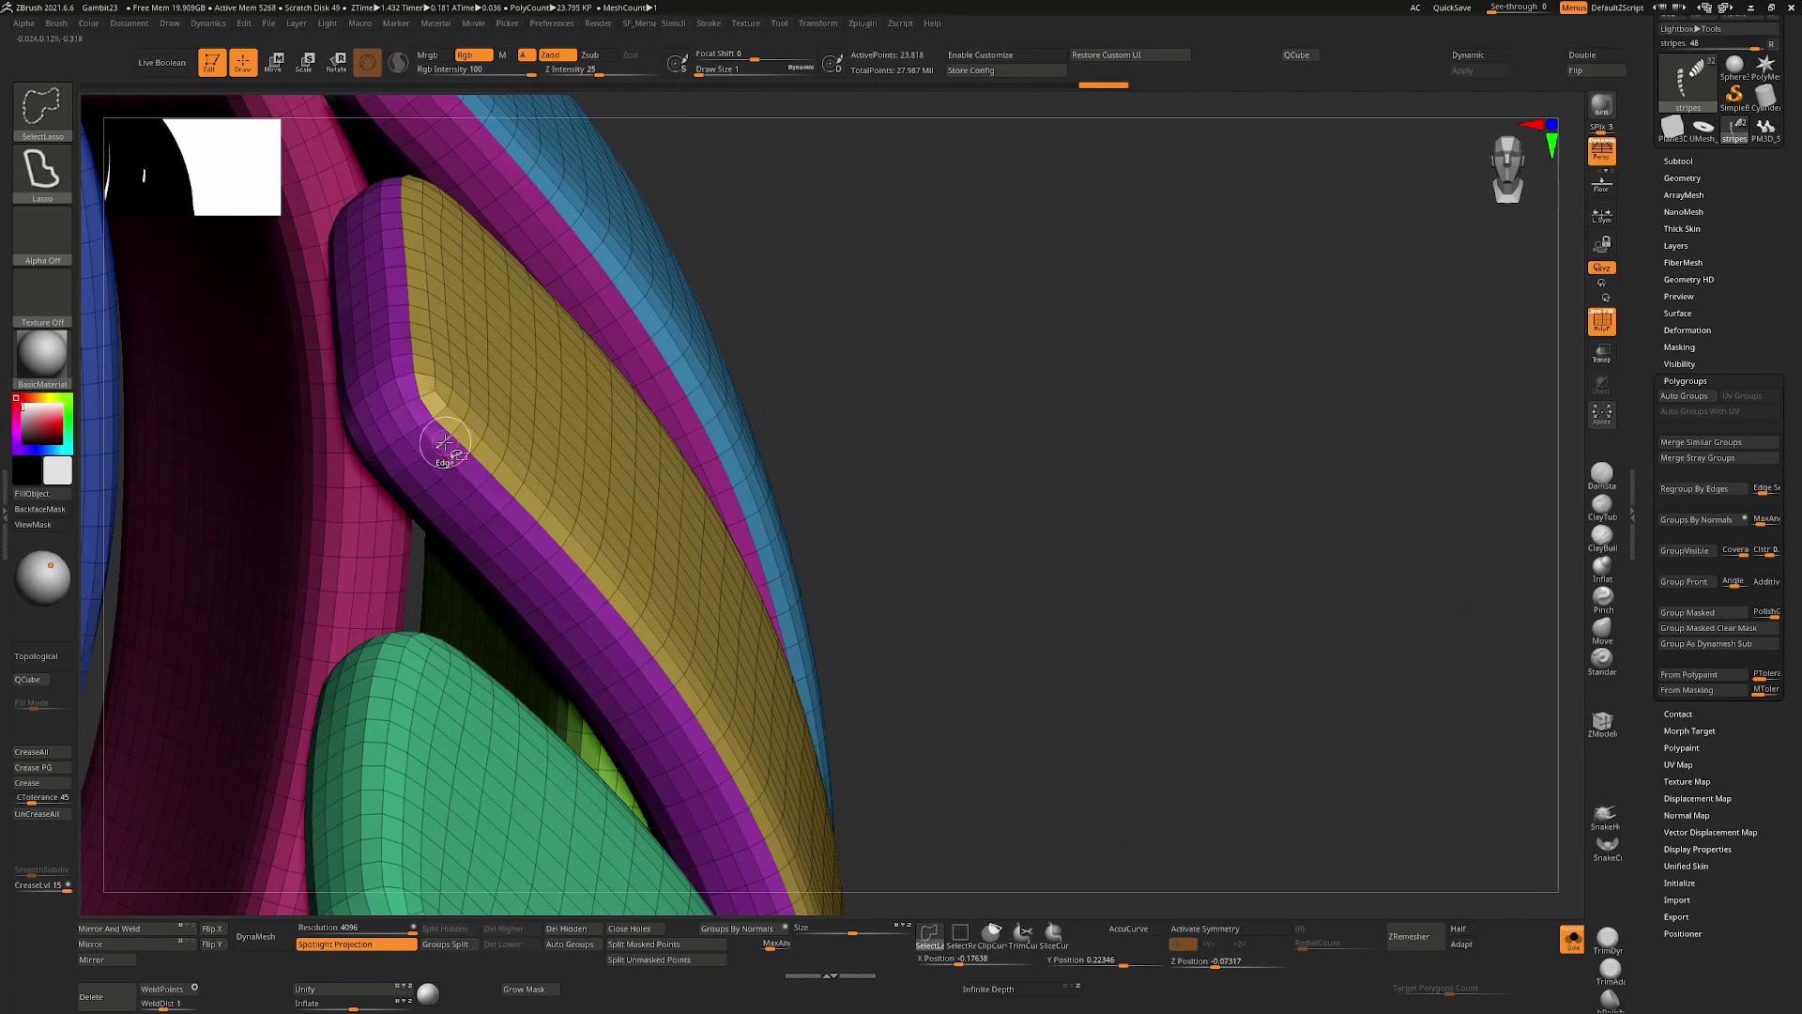
pyautogui.keyDown('ctrl'); pyautogui.keyDown('shift'); pyautogui.click(444, 441); pyautogui.keyUp('shift'); pyautogui.keyUp('ctrl')
pyautogui.keyDown('ctrl'); pyautogui.keyDown('shift'); pyautogui.click(1000, 388); pyautogui.keyUp('shift'); pyautogui.keyUp('ctrl')
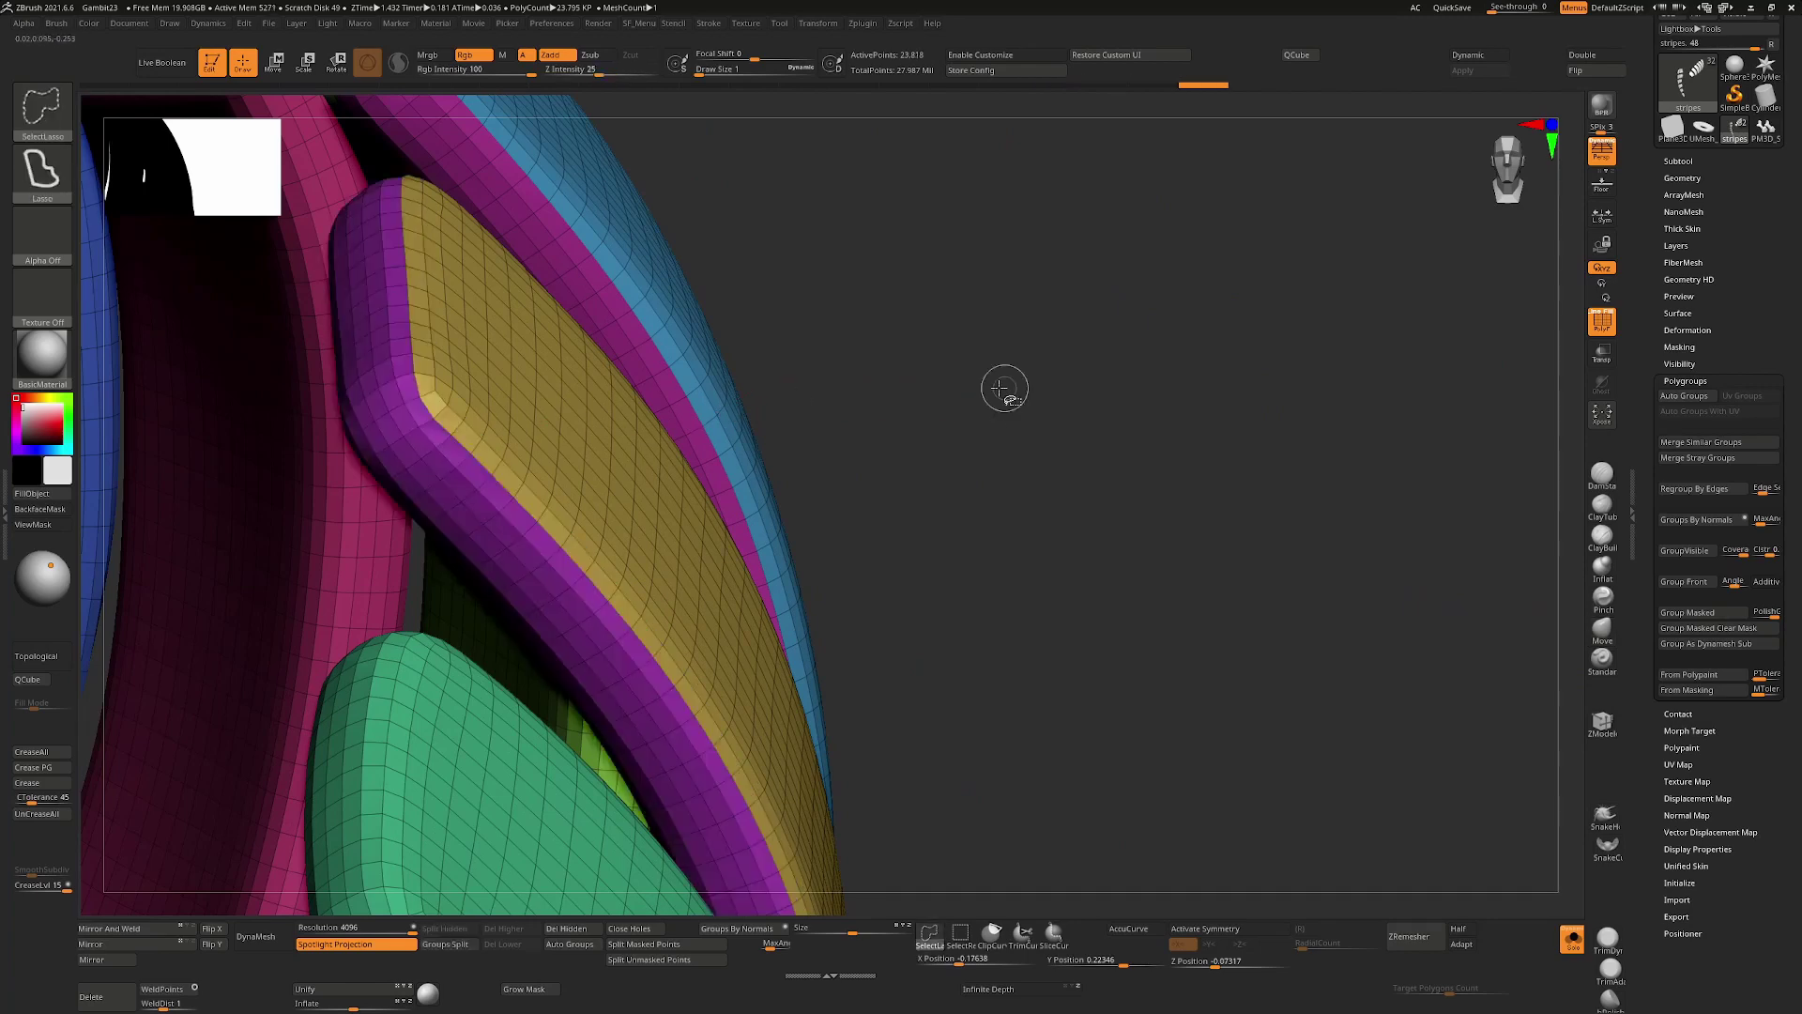
# Hide the edge loop bordering the yellow outer surface at the lower end and inner side of its stripe
pyautogui.moveTo(926, 374); pyautogui.dragTo(683, 465)
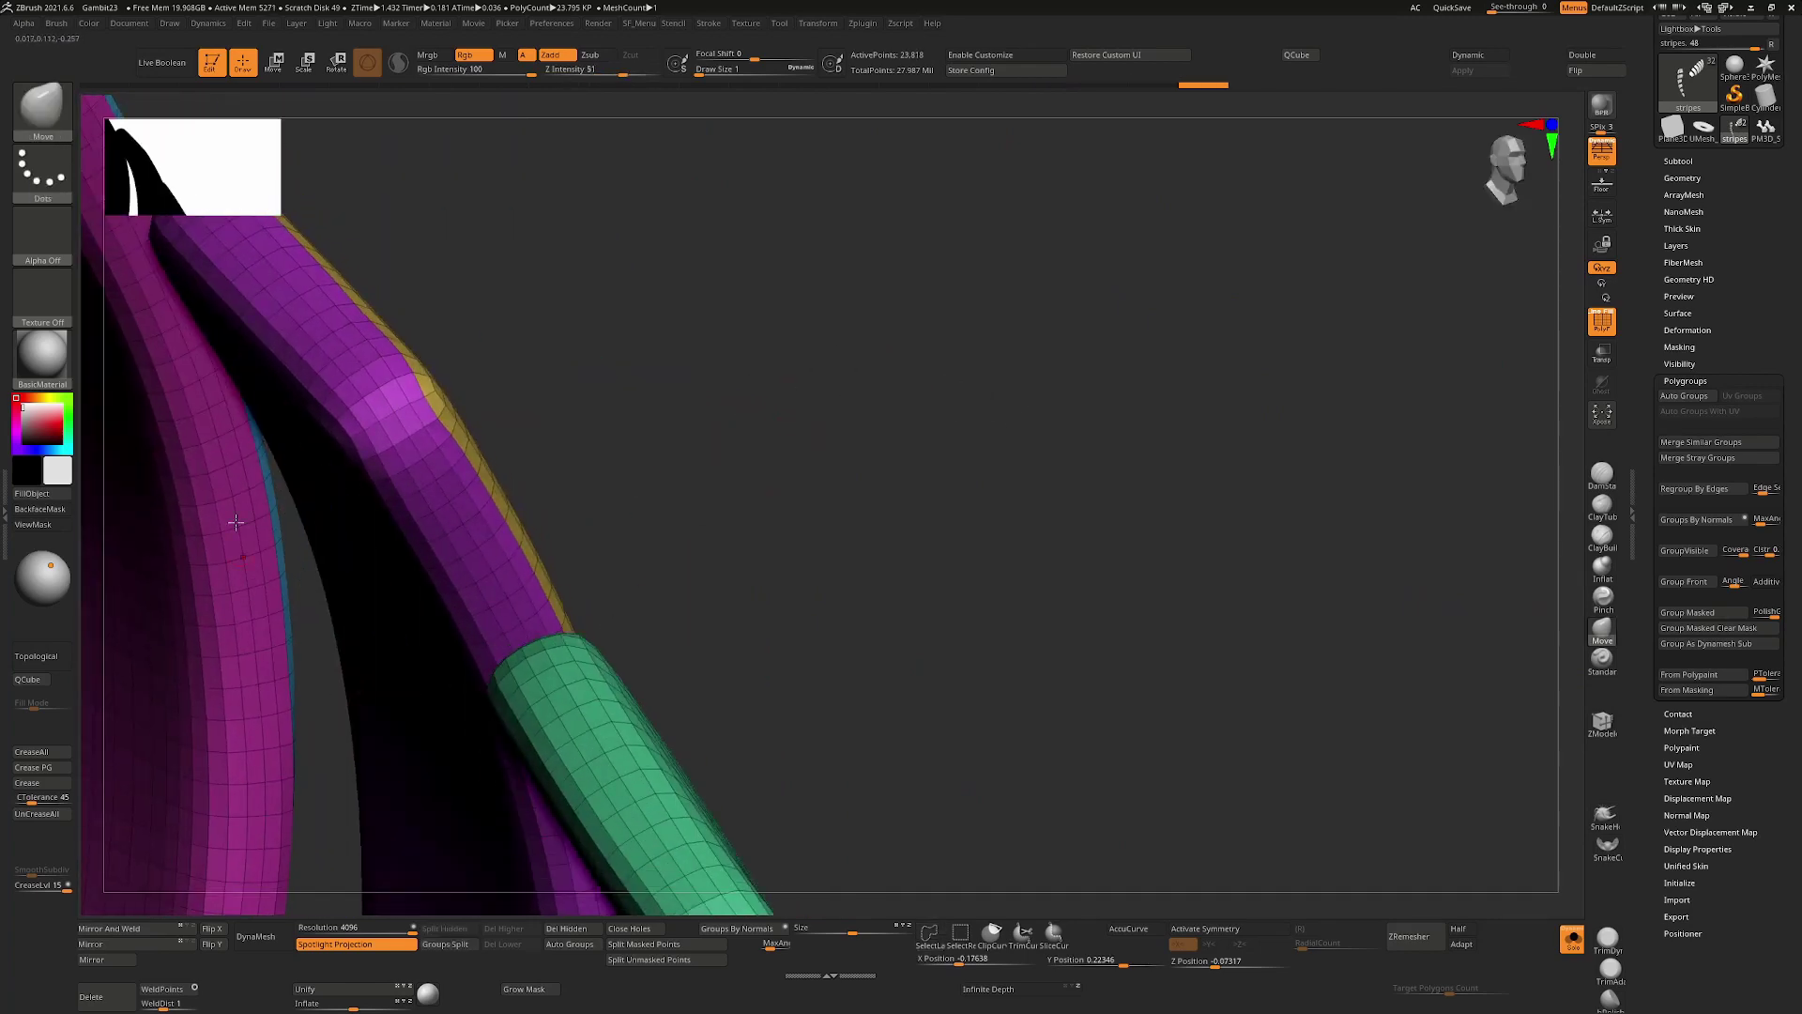
pyautogui.moveTo(910, 484); pyautogui.dragTo(809, 537, button='right')
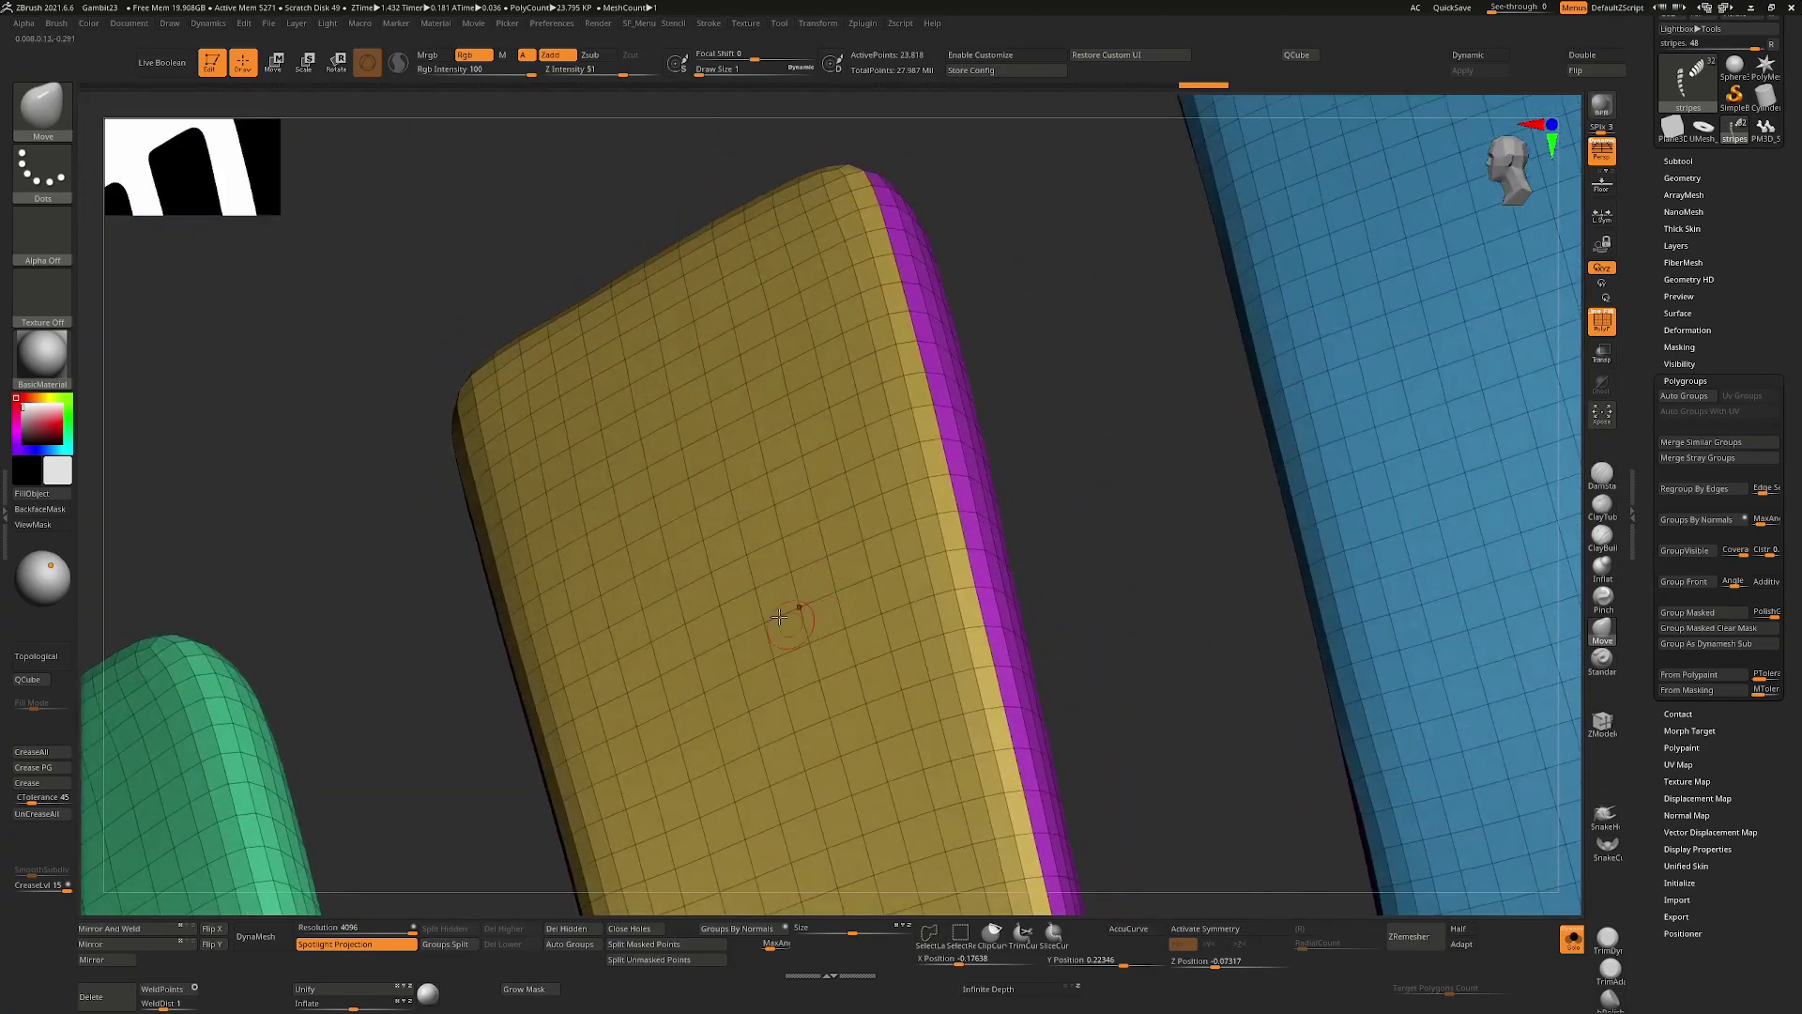
pyautogui.keyDown('alt'); pyautogui.moveTo(792, 611); pyautogui.dragTo(708, 225, button='right'); pyautogui.keyUp('alt')
pyautogui.moveTo(1052, 577); pyautogui.dragTo(1053, 479, button='right')
pyautogui.hotkey('ctrl', 'shift')
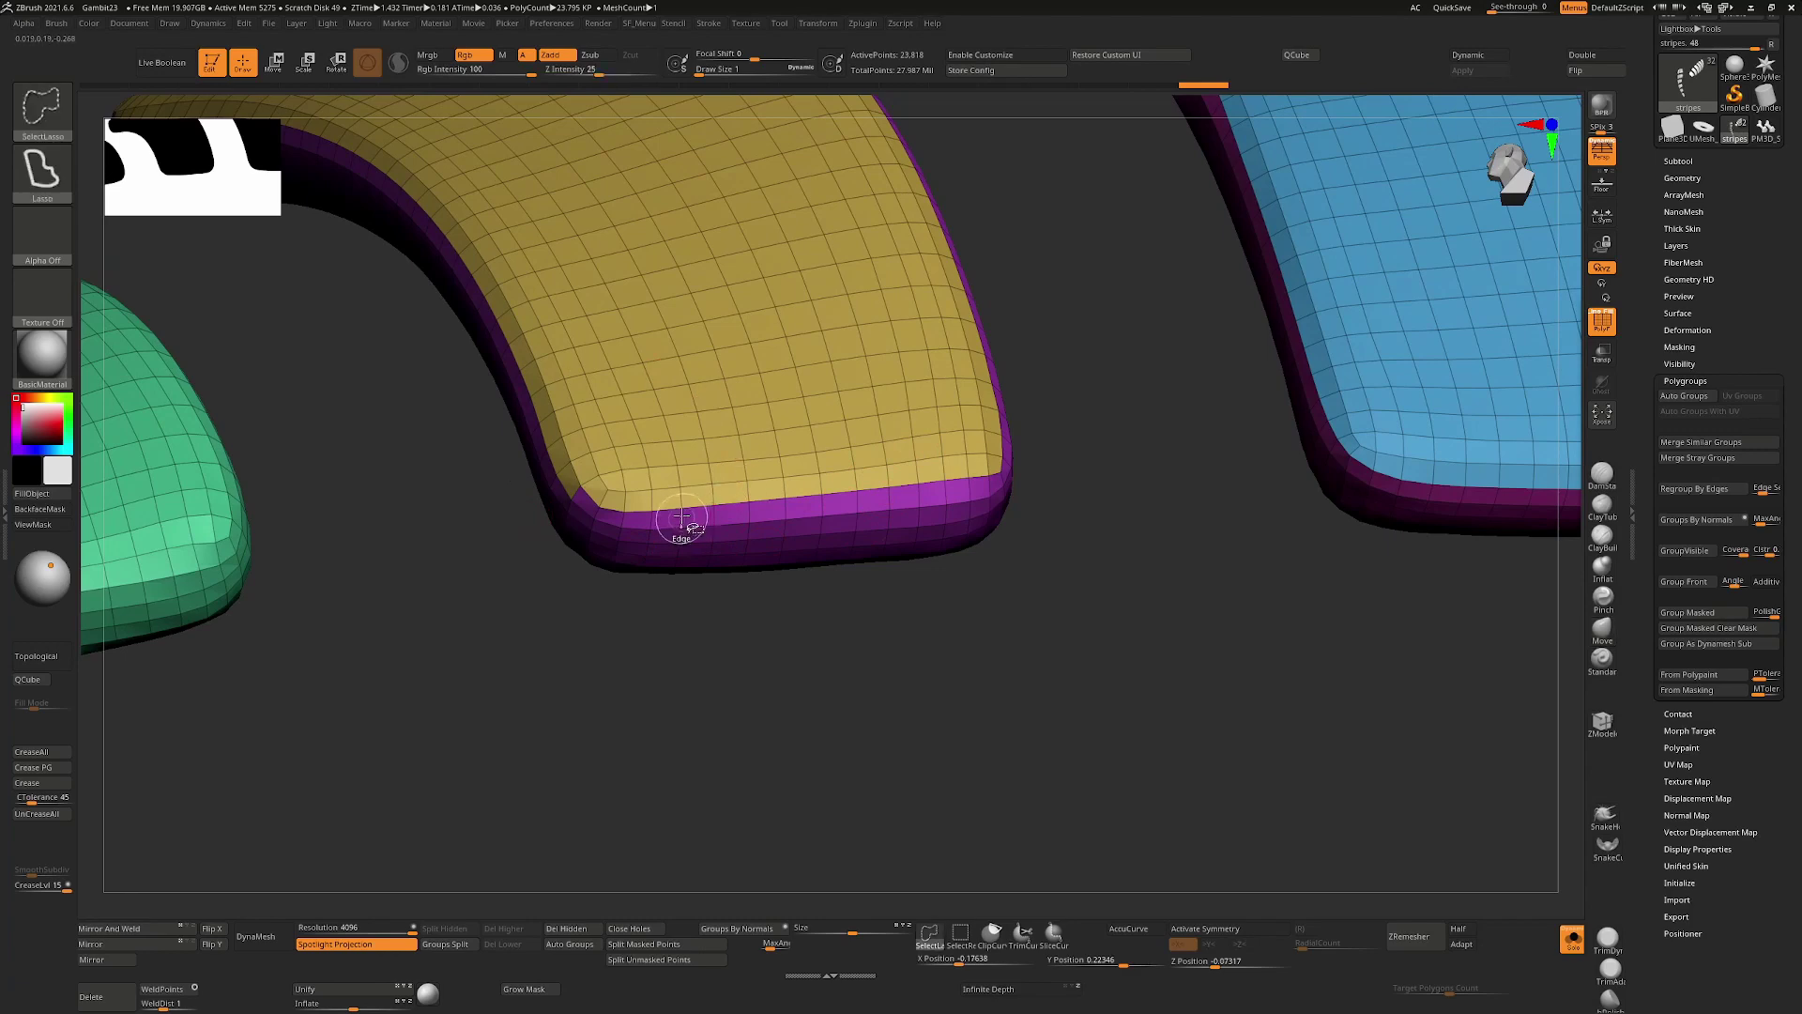
pyautogui.keyDown('ctrl'); pyautogui.keyDown('shift'); pyautogui.click(680, 493); pyautogui.keyUp('shift'); pyautogui.keyUp('ctrl')
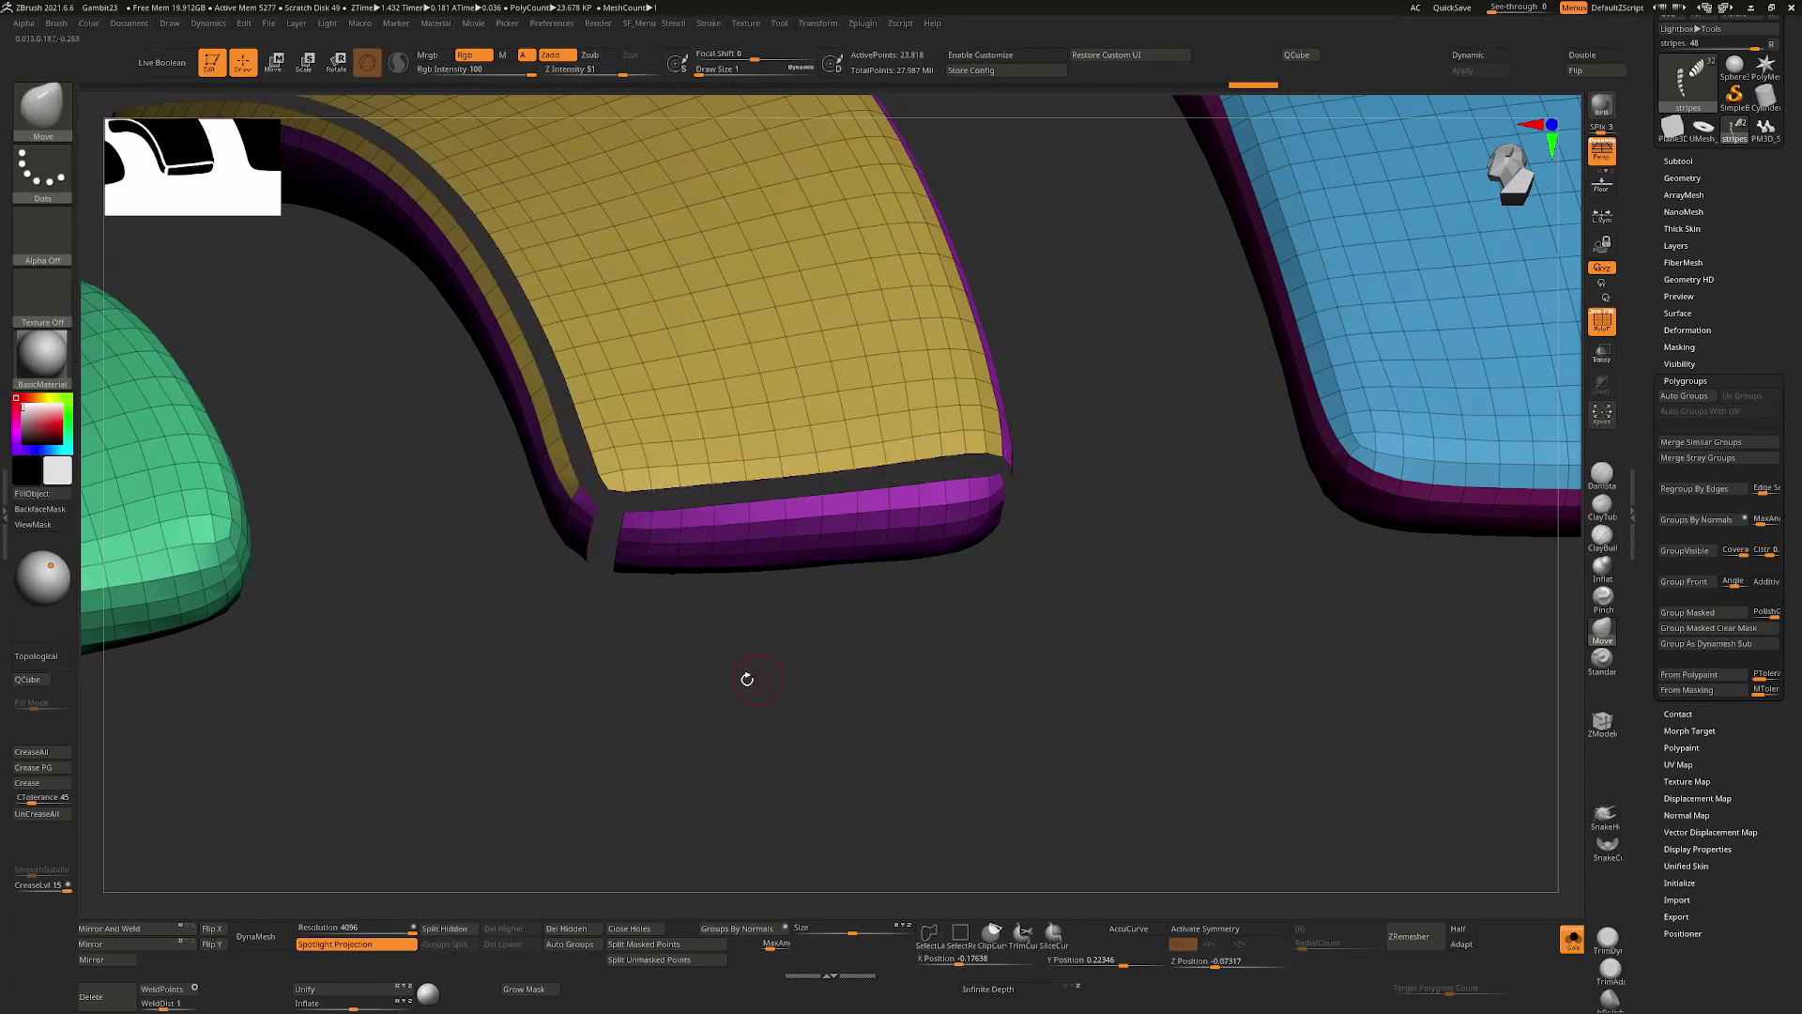
# Hide the remaining border loop along the yellow stripe's opposite side and regroup the separated visible parts with Auto Groups
pyautogui.moveTo(744, 675); pyautogui.dragTo(668, 551)
pyautogui.moveTo(990, 595)
pyautogui.mouseDown()
pyautogui.moveTo(953, 632)
pyautogui.moveTo(798, 645)
pyautogui.mouseUp()
pyautogui.hotkey('ctrl', 'shift')
pyautogui.keyDown('ctrl'); pyautogui.keyDown('shift'); pyautogui.click(1014, 422); pyautogui.keyUp('shift'); pyautogui.keyUp('ctrl')
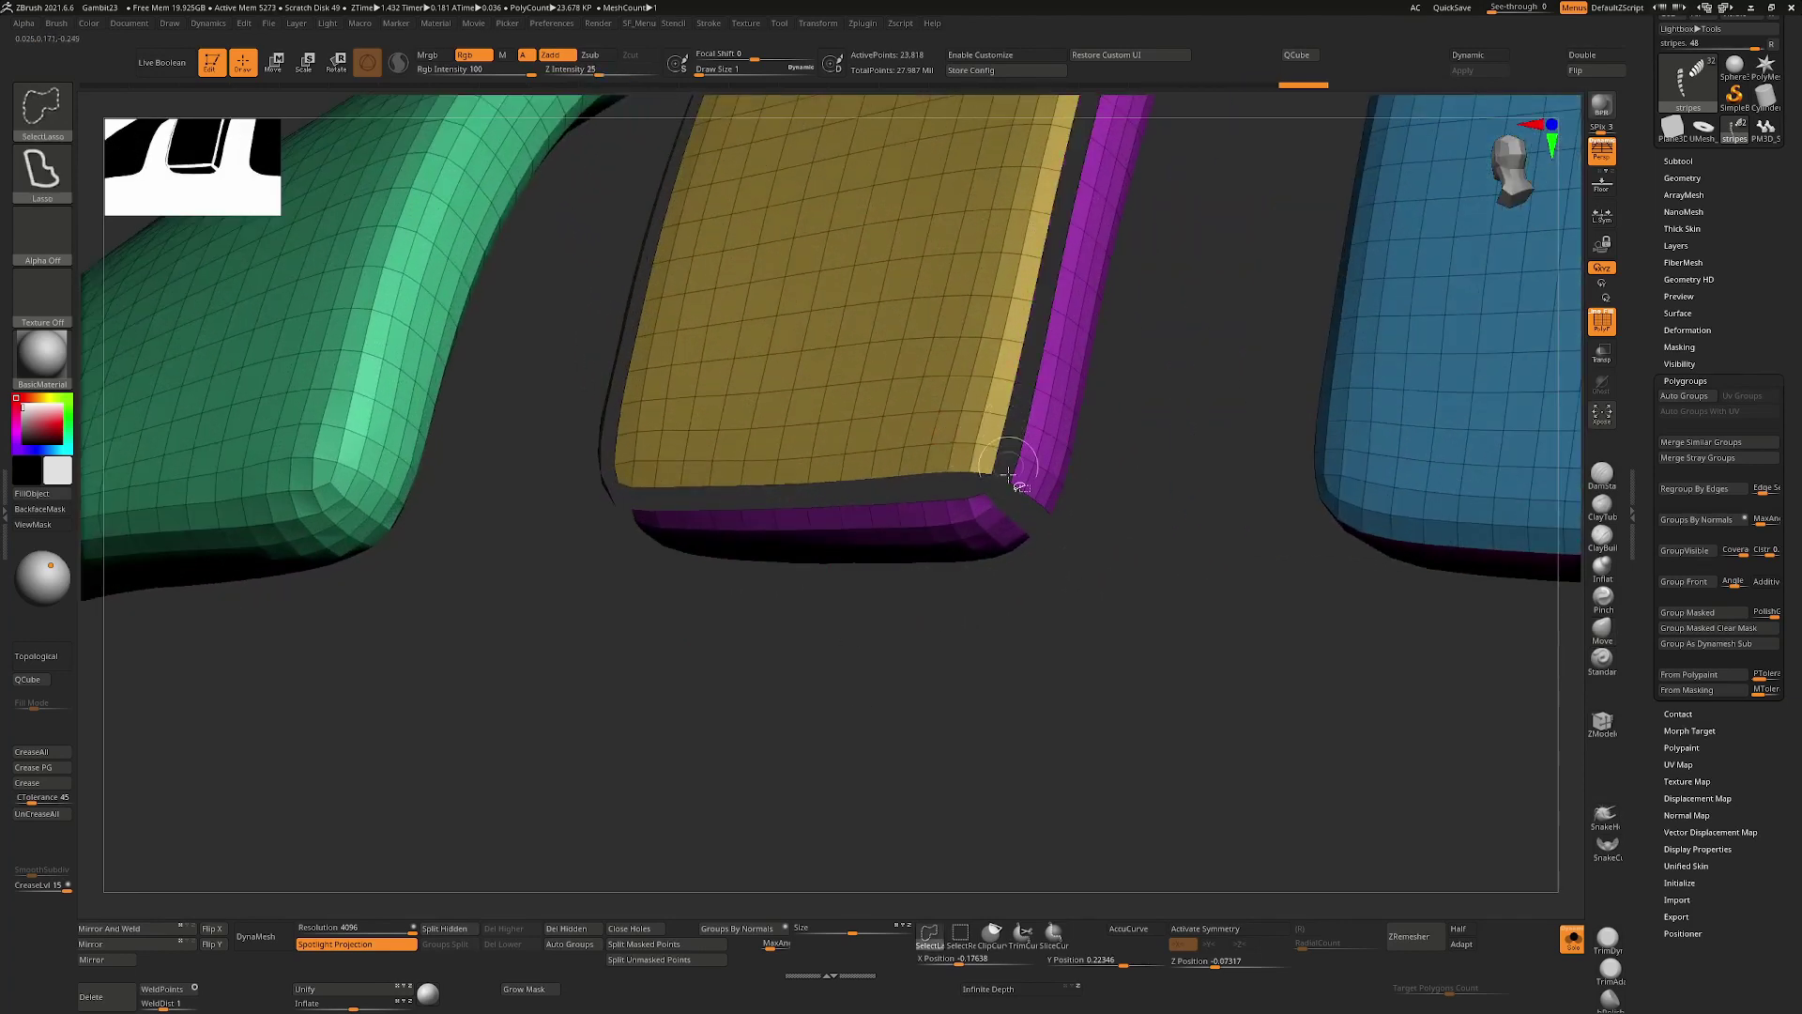
pyautogui.moveTo(1105, 525)
pyautogui.keyDown('alt'); pyautogui.mouseDown()
pyautogui.moveTo(1152, 225)
pyautogui.moveTo(997, 637)
pyautogui.moveTo(1165, 399)
pyautogui.moveTo(1218, 438)
pyautogui.mouseUp(); pyautogui.keyUp('alt')
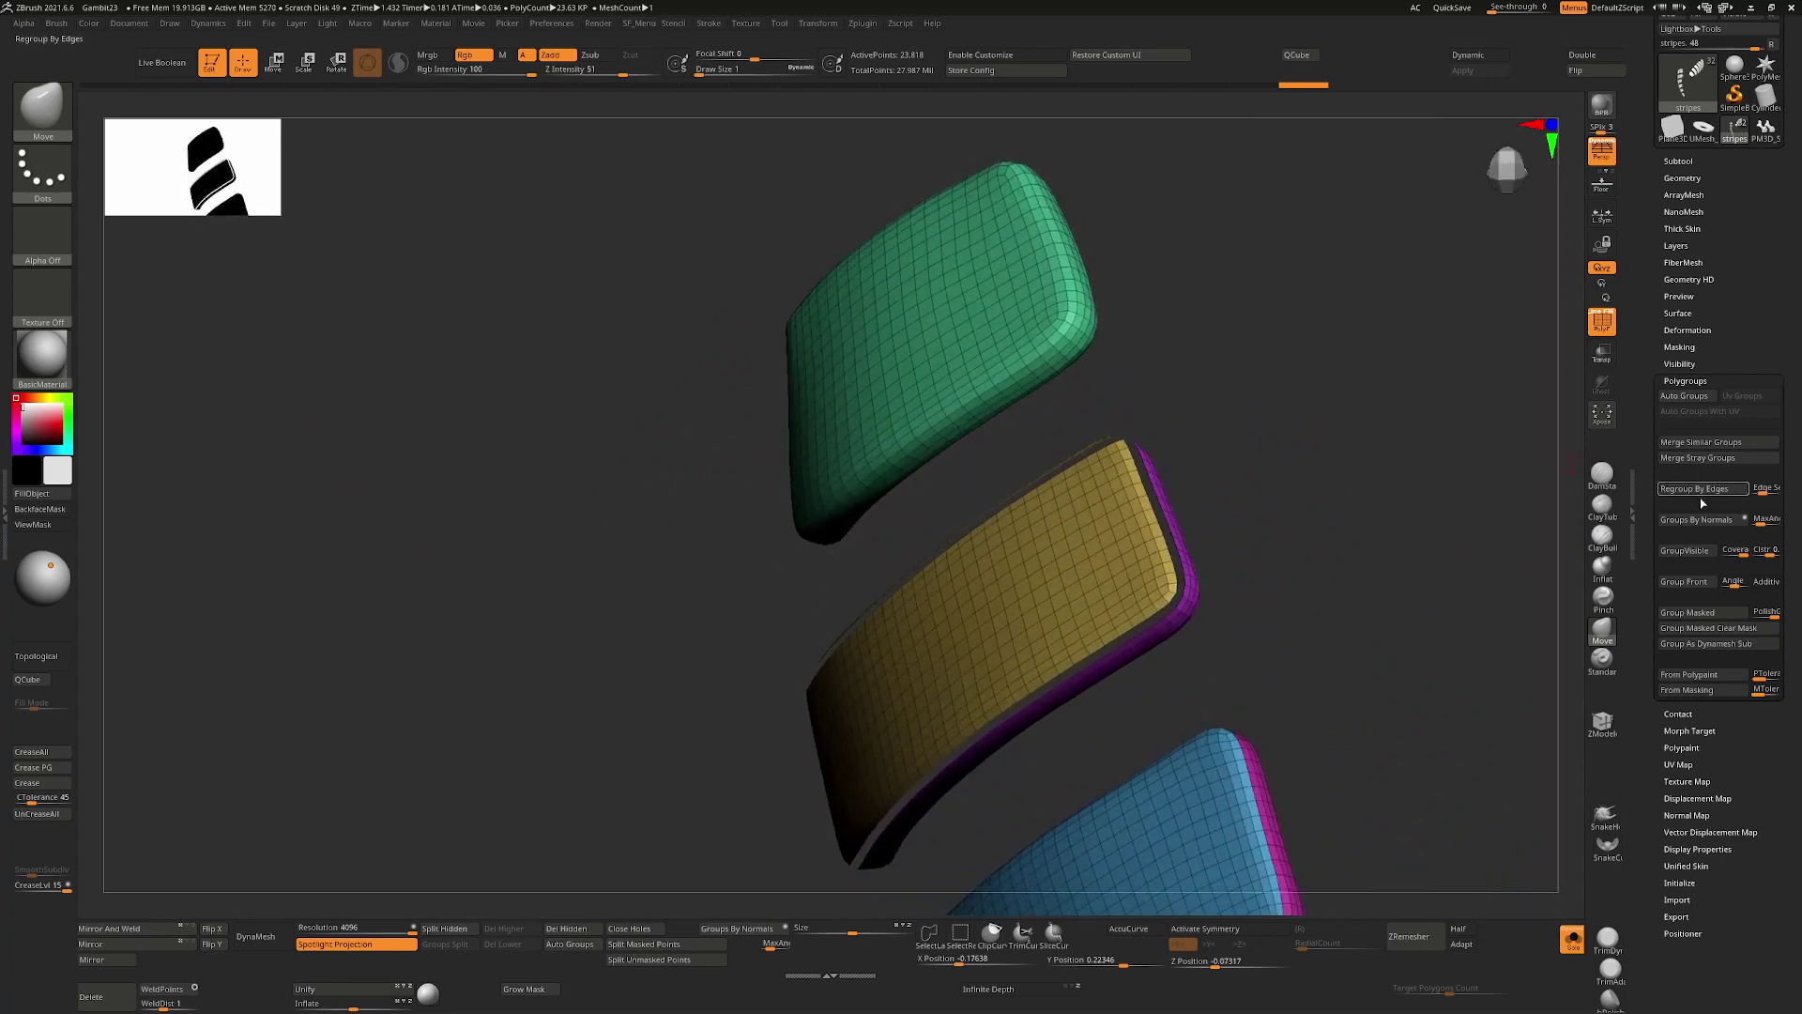
pyautogui.click(1733, 448)
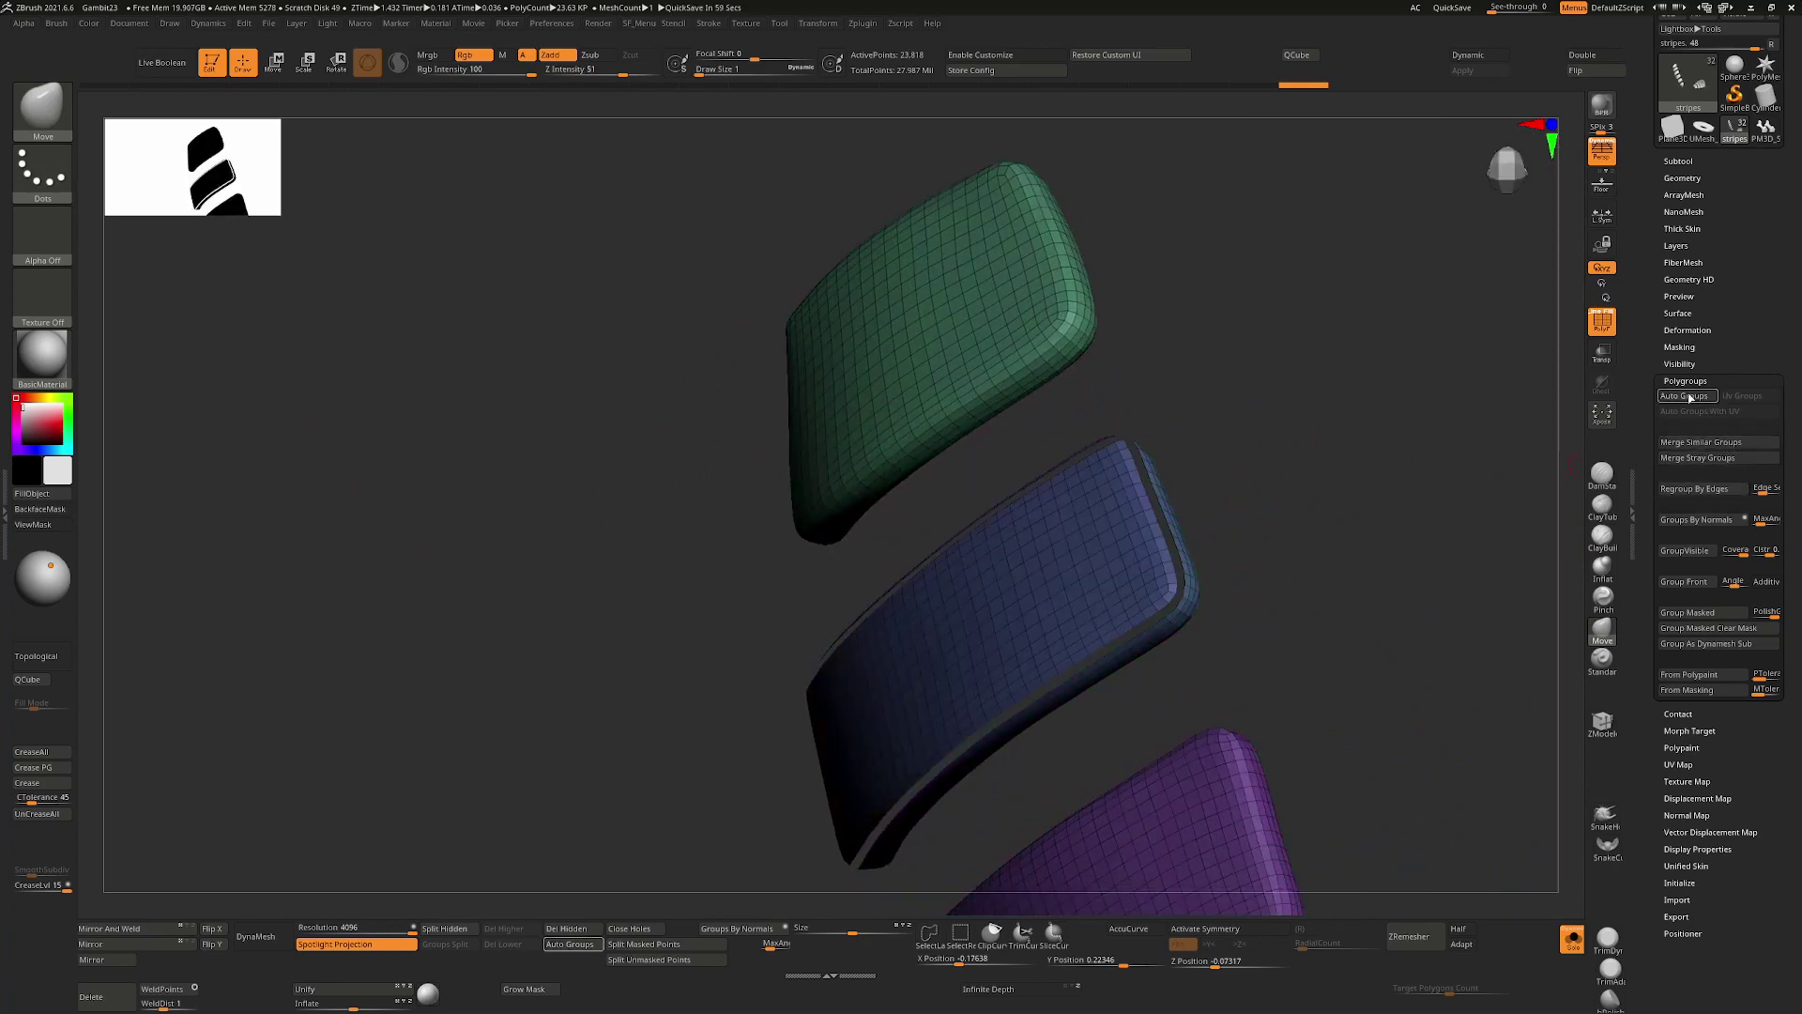
# Combine everything except the second stripe's blue outer surface into one polygroup and show the whole stripes model
pyautogui.moveTo(1387, 475)
pyautogui.mouseDown()
pyautogui.moveTo(1251, 454)
pyautogui.moveTo(1376, 374)
pyautogui.moveTo(1195, 555)
pyautogui.moveTo(1243, 595)
pyautogui.moveTo(1017, 652)
pyautogui.mouseUp()
pyautogui.keyDown('ctrl'); pyautogui.keyDown('shift'); pyautogui.click(1167, 560); pyautogui.keyUp('shift'); pyautogui.keyUp('ctrl')
pyautogui.keyDown('ctrl'); pyautogui.keyDown('shift'); pyautogui.click(995, 638); pyautogui.keyUp('shift'); pyautogui.keyUp('ctrl')
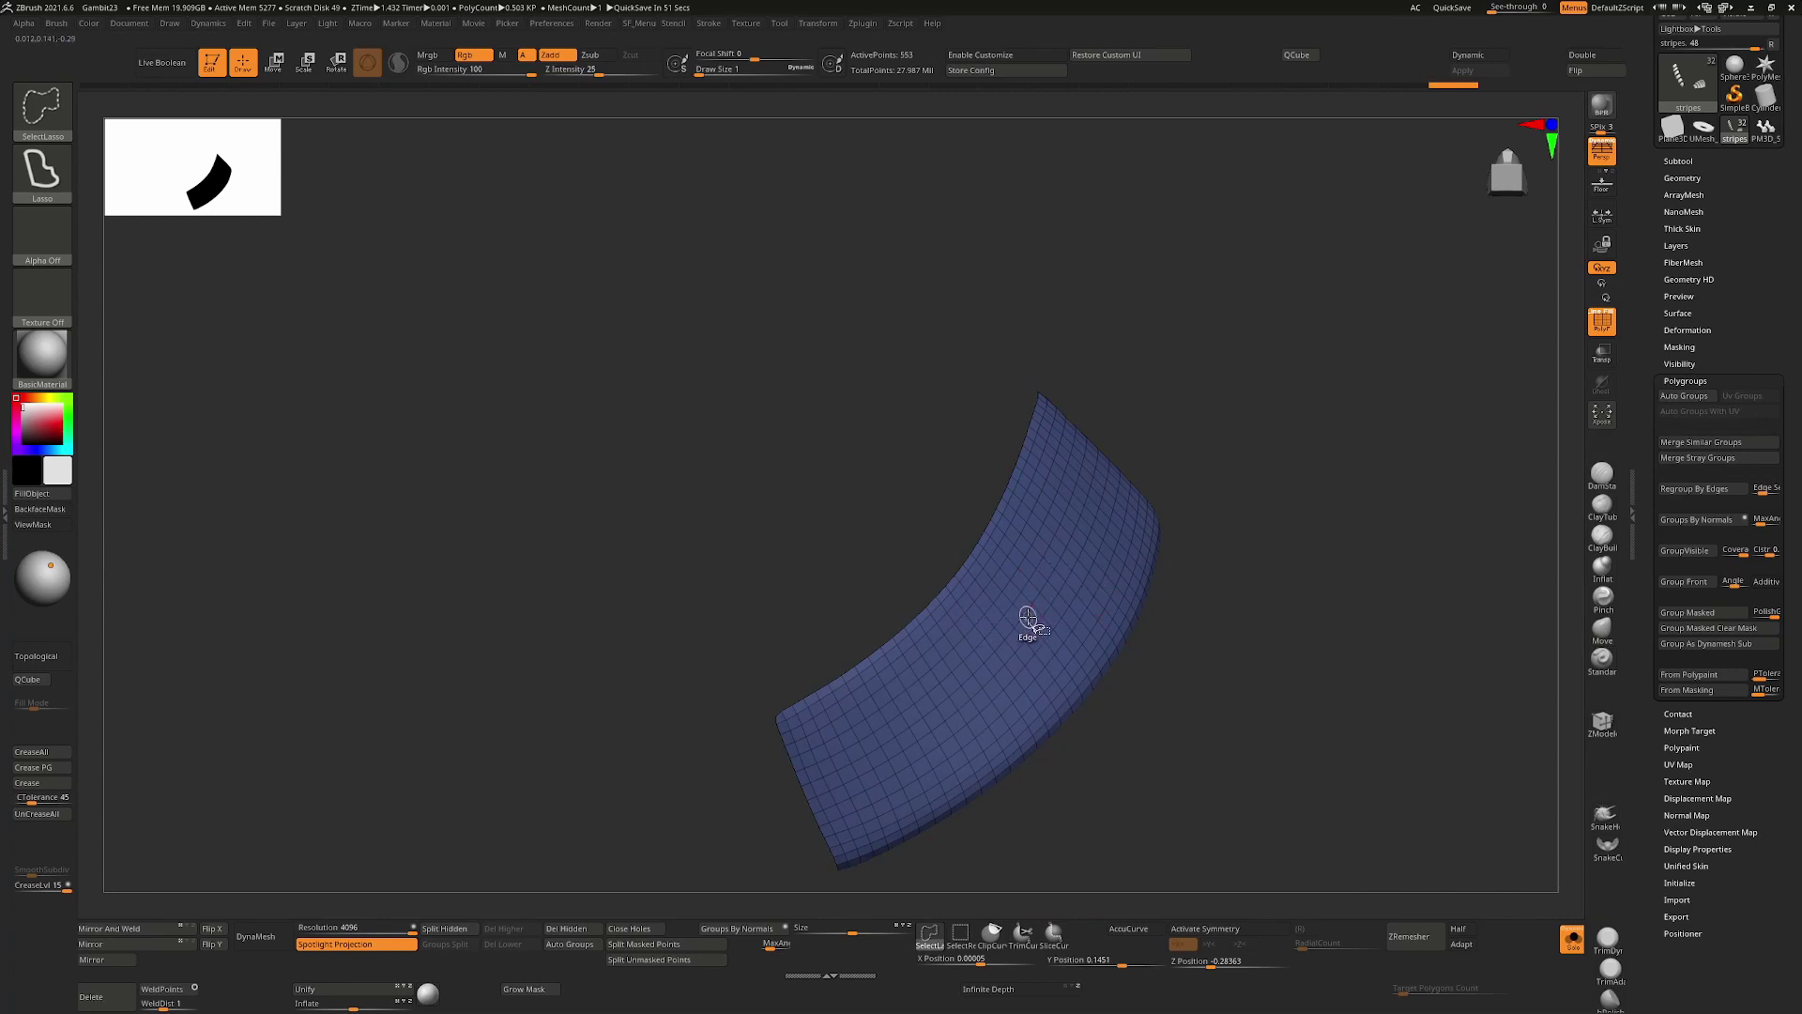
pyautogui.keyDown('ctrl'); pyautogui.keyDown('shift'); pyautogui.click(1167, 535); pyautogui.keyUp('shift'); pyautogui.keyUp('ctrl')
pyautogui.moveTo(1279, 418); pyautogui.dragTo(1329, 447)
pyautogui.hotkey('ctrl', 'w')
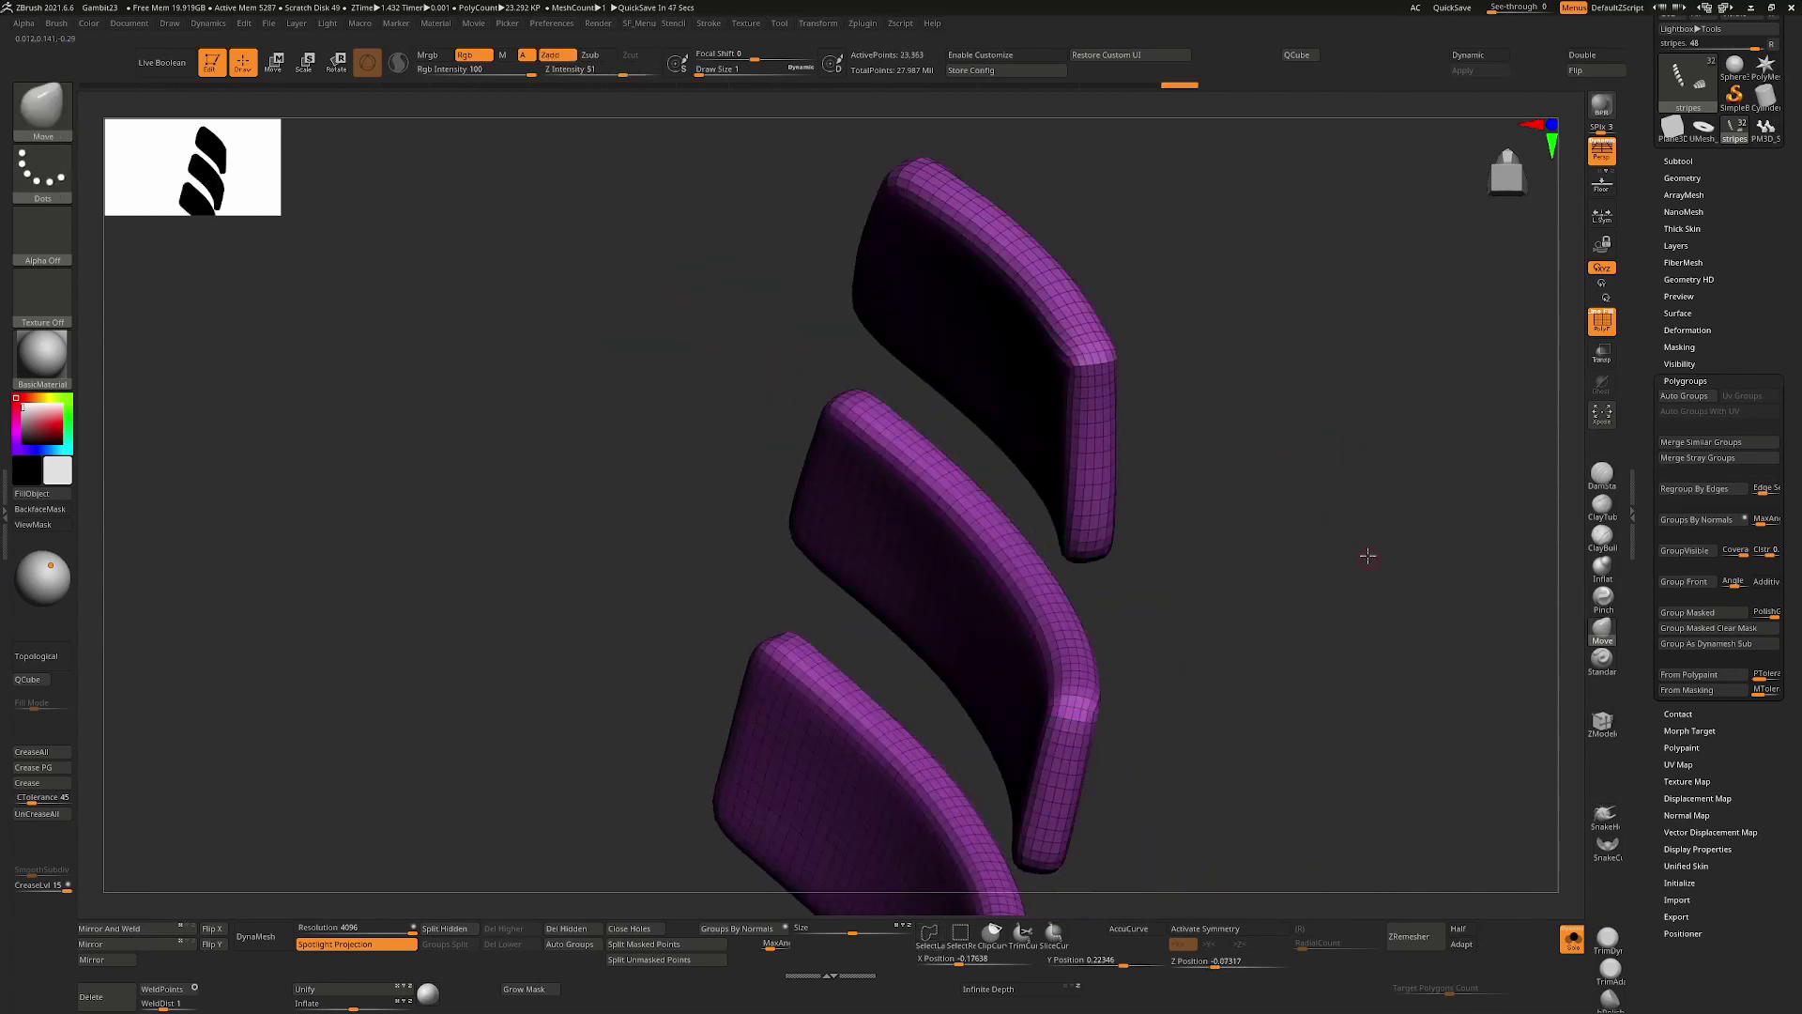
pyautogui.moveTo(1367, 555); pyautogui.dragTo(1311, 494)
pyautogui.keyDown('ctrl'); pyautogui.keyDown('shift'); pyautogui.click(1312, 494); pyautogui.keyUp('shift'); pyautogui.keyUp('ctrl')
pyautogui.moveTo(1436, 435); pyautogui.dragTo(1545, 506)
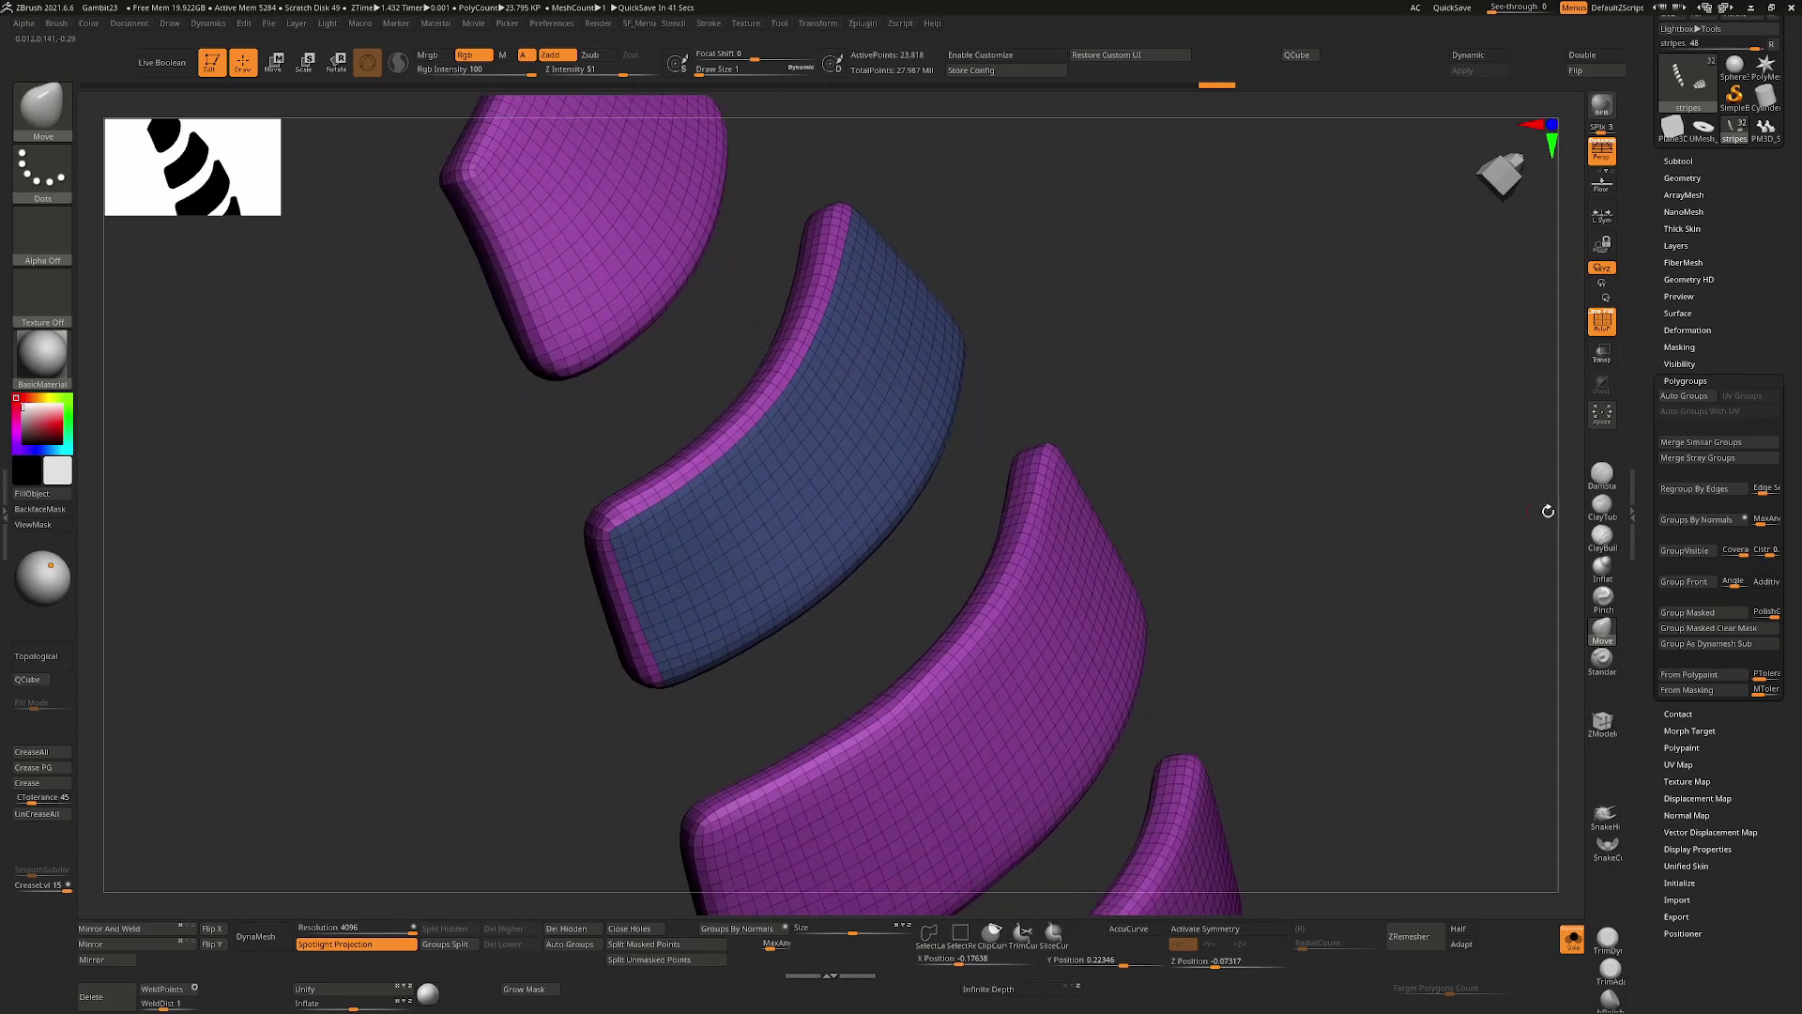
# Regroup the stripes model with Auto Groups so each stripe has its own single polygroup
pyautogui.click(1706, 519)
pyautogui.moveTo(1283, 334); pyautogui.dragTo(1295, 394)
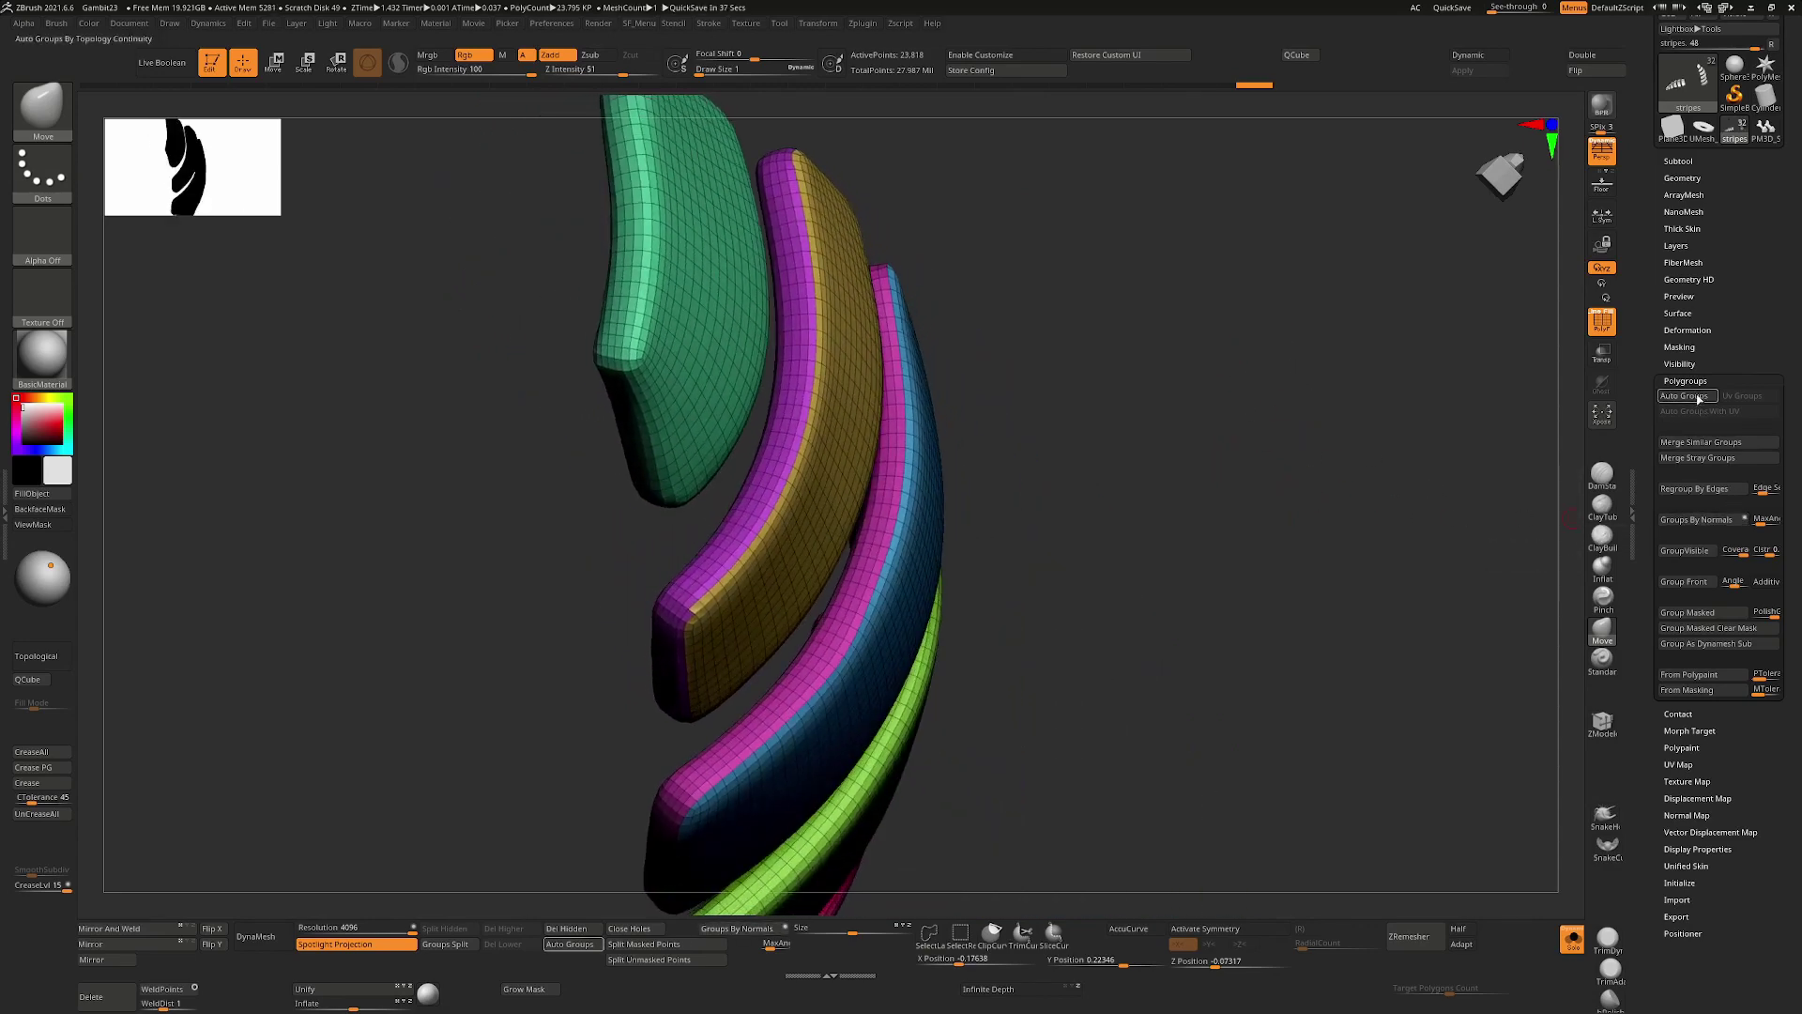
pyautogui.moveTo(1517, 516); pyautogui.dragTo(1436, 406)
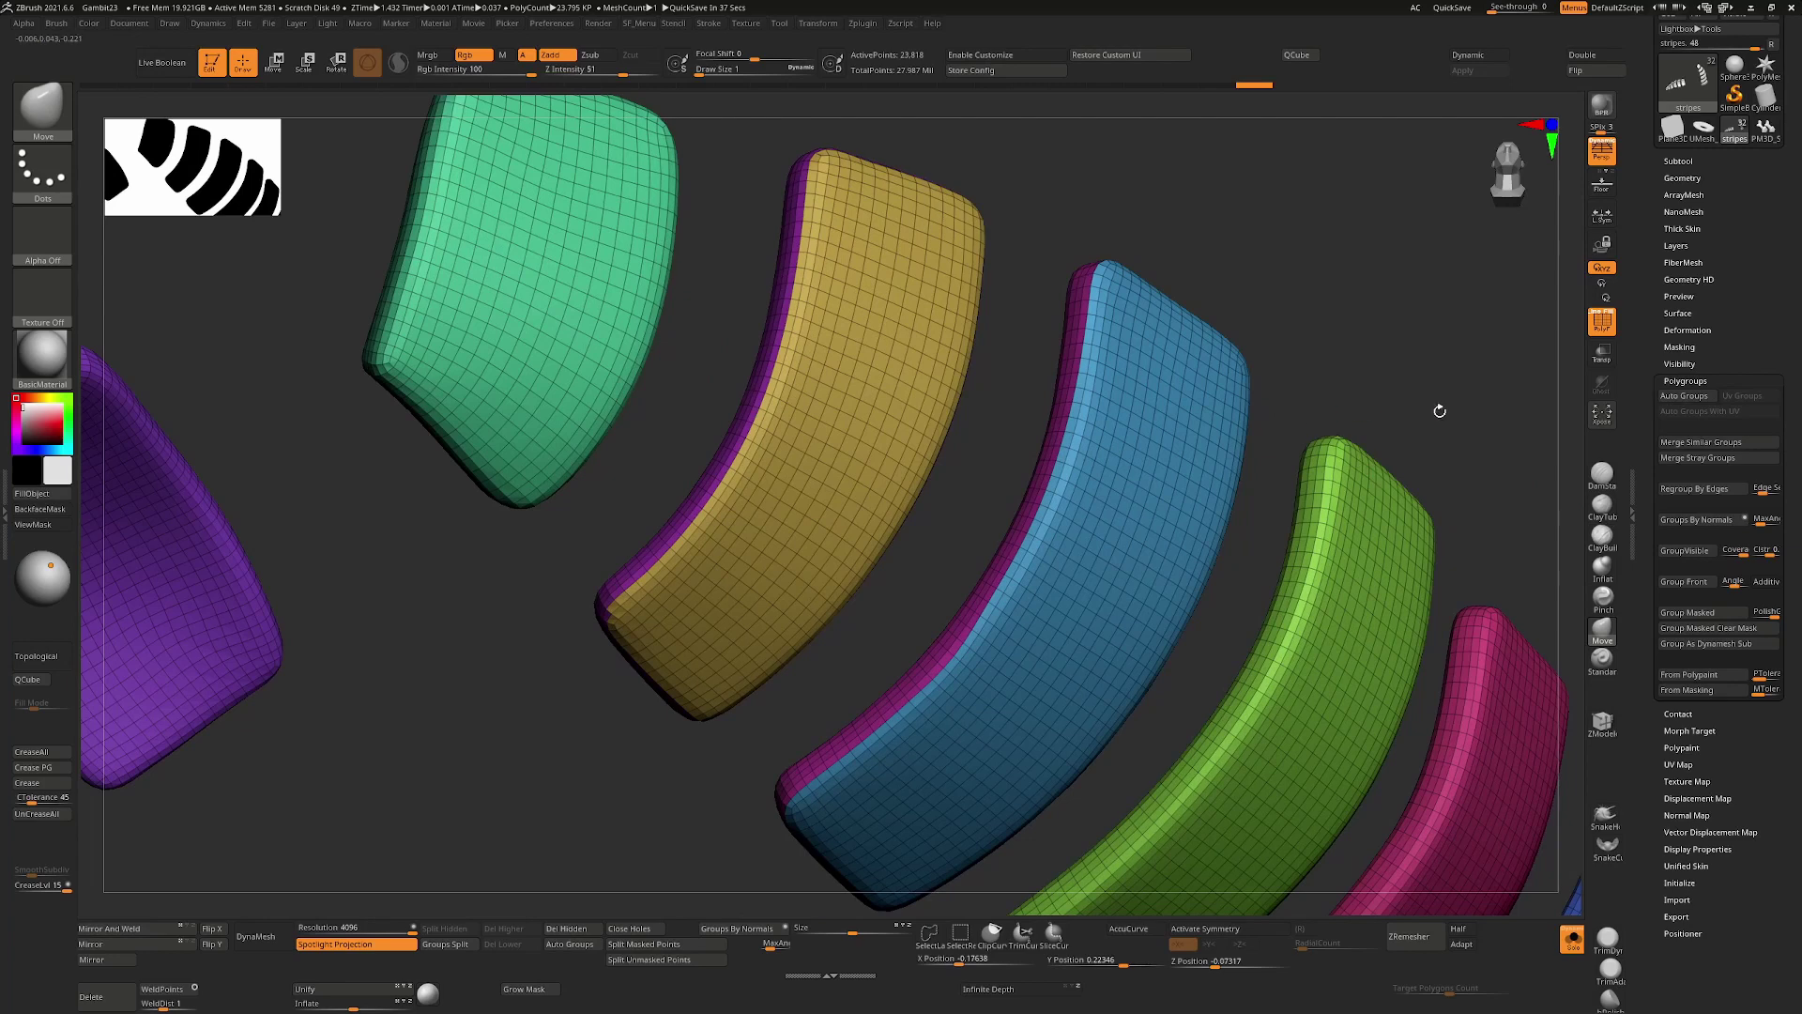
pyautogui.click(1699, 398)
# Isolate the third stripe of the row by hiding all other polygroups
pyautogui.keyDown('ctrl'); pyautogui.moveTo(1124, 631); pyautogui.dragTo(1182, 500, button='right'); pyautogui.keyUp('ctrl')
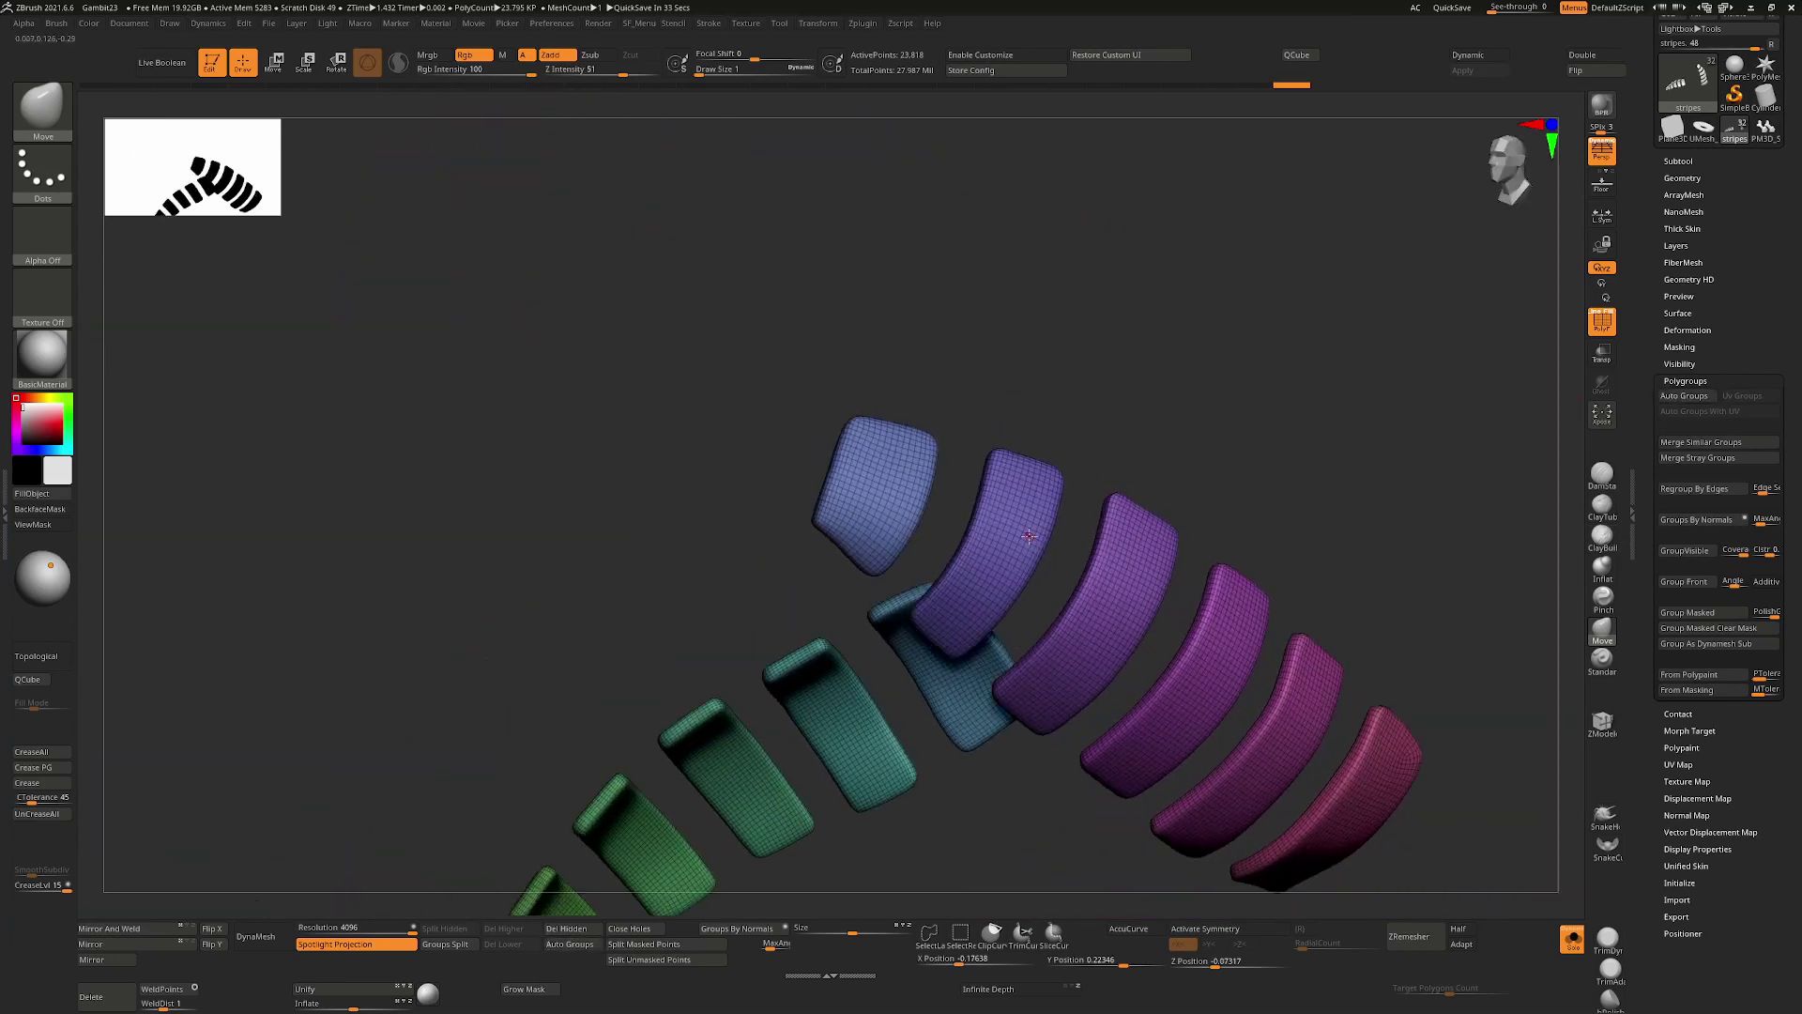
pyautogui.hotkey('ctrl', 'shift')
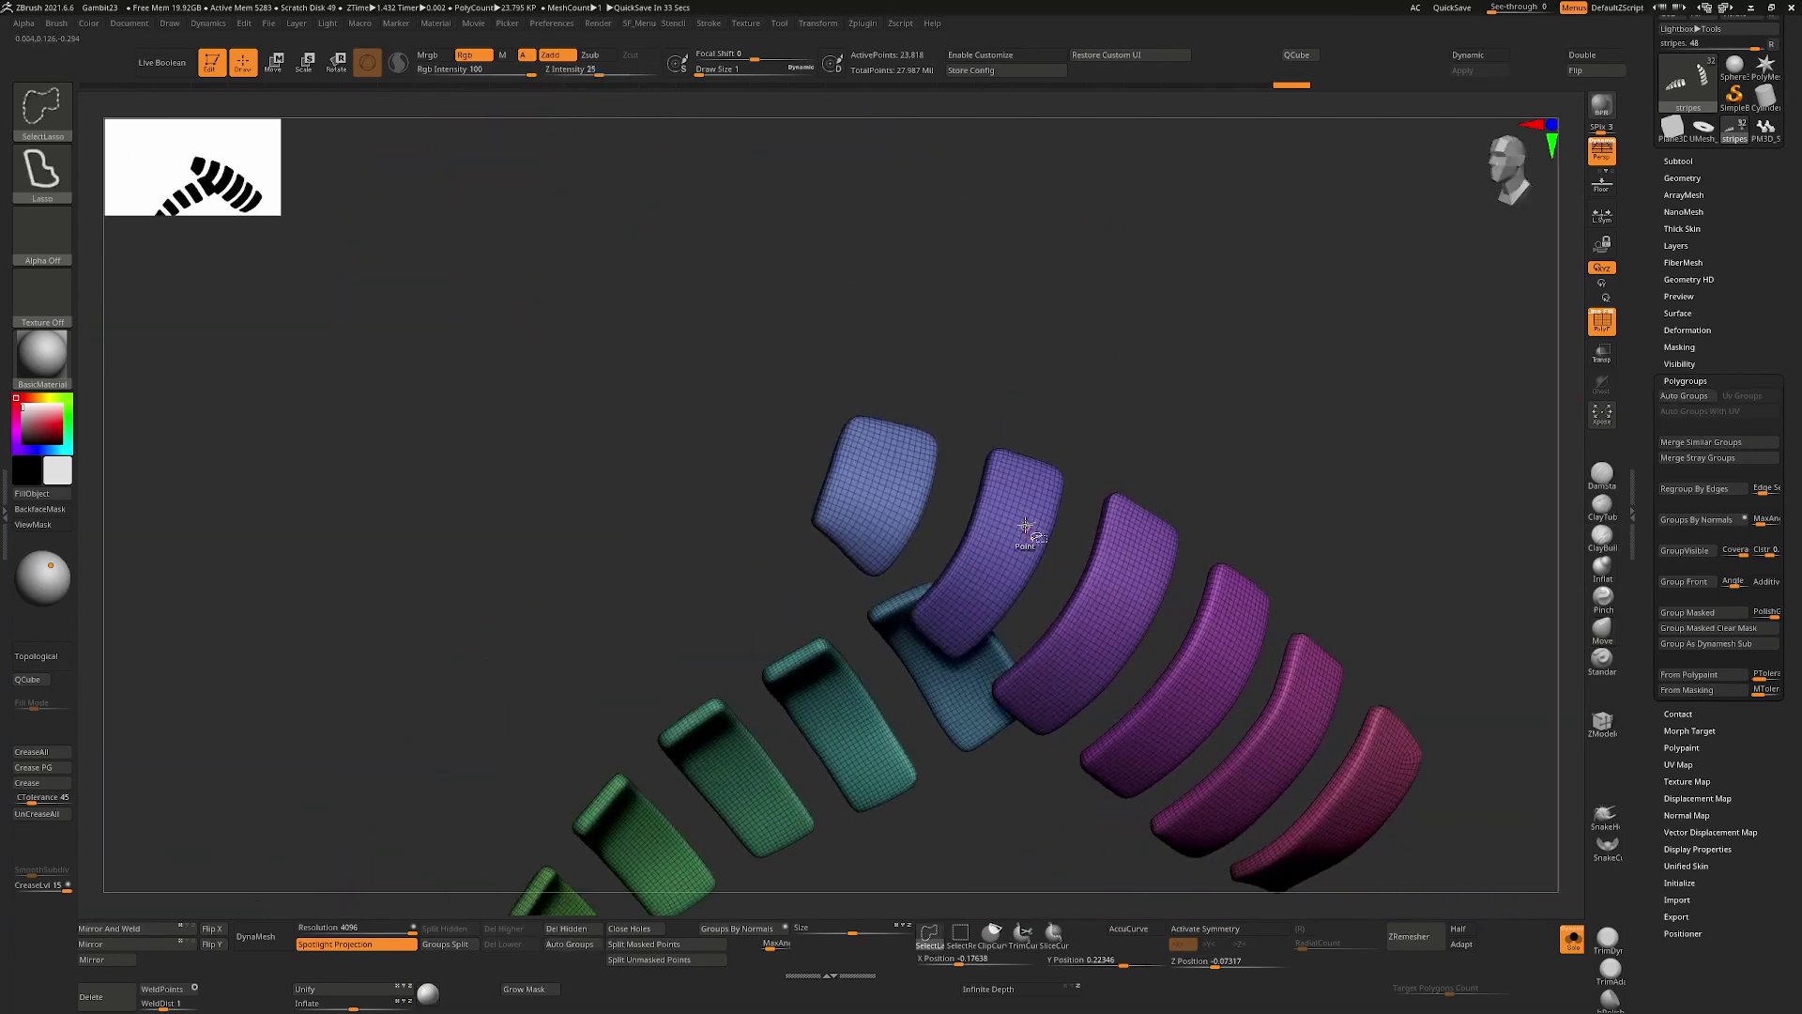
pyautogui.keyDown('ctrl'); pyautogui.keyDown('shift'); pyautogui.click(1103, 535); pyautogui.keyUp('shift'); pyautogui.keyUp('ctrl')
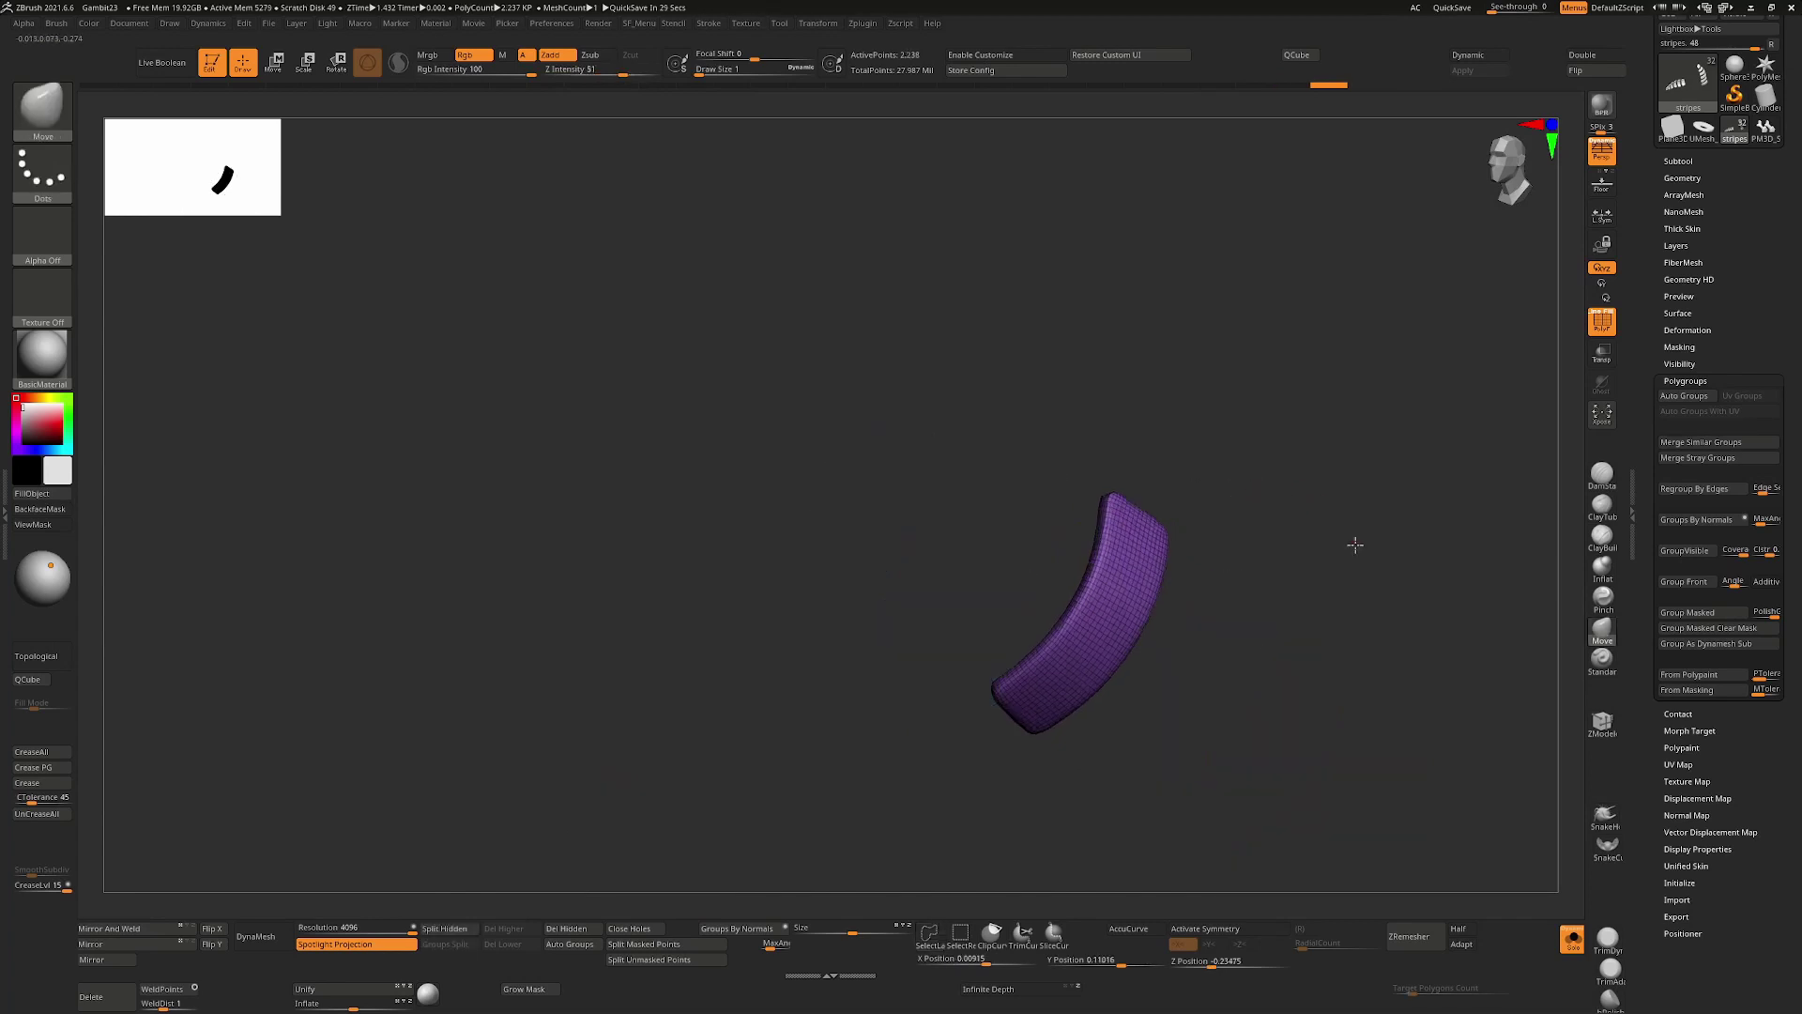
# Slice the isolated stripe lengthwise in an edge-on view with the SliceCurve brush, following its curvature to split off the outer surface
pyautogui.moveTo(1354, 544); pyautogui.dragTo(1133, 330)
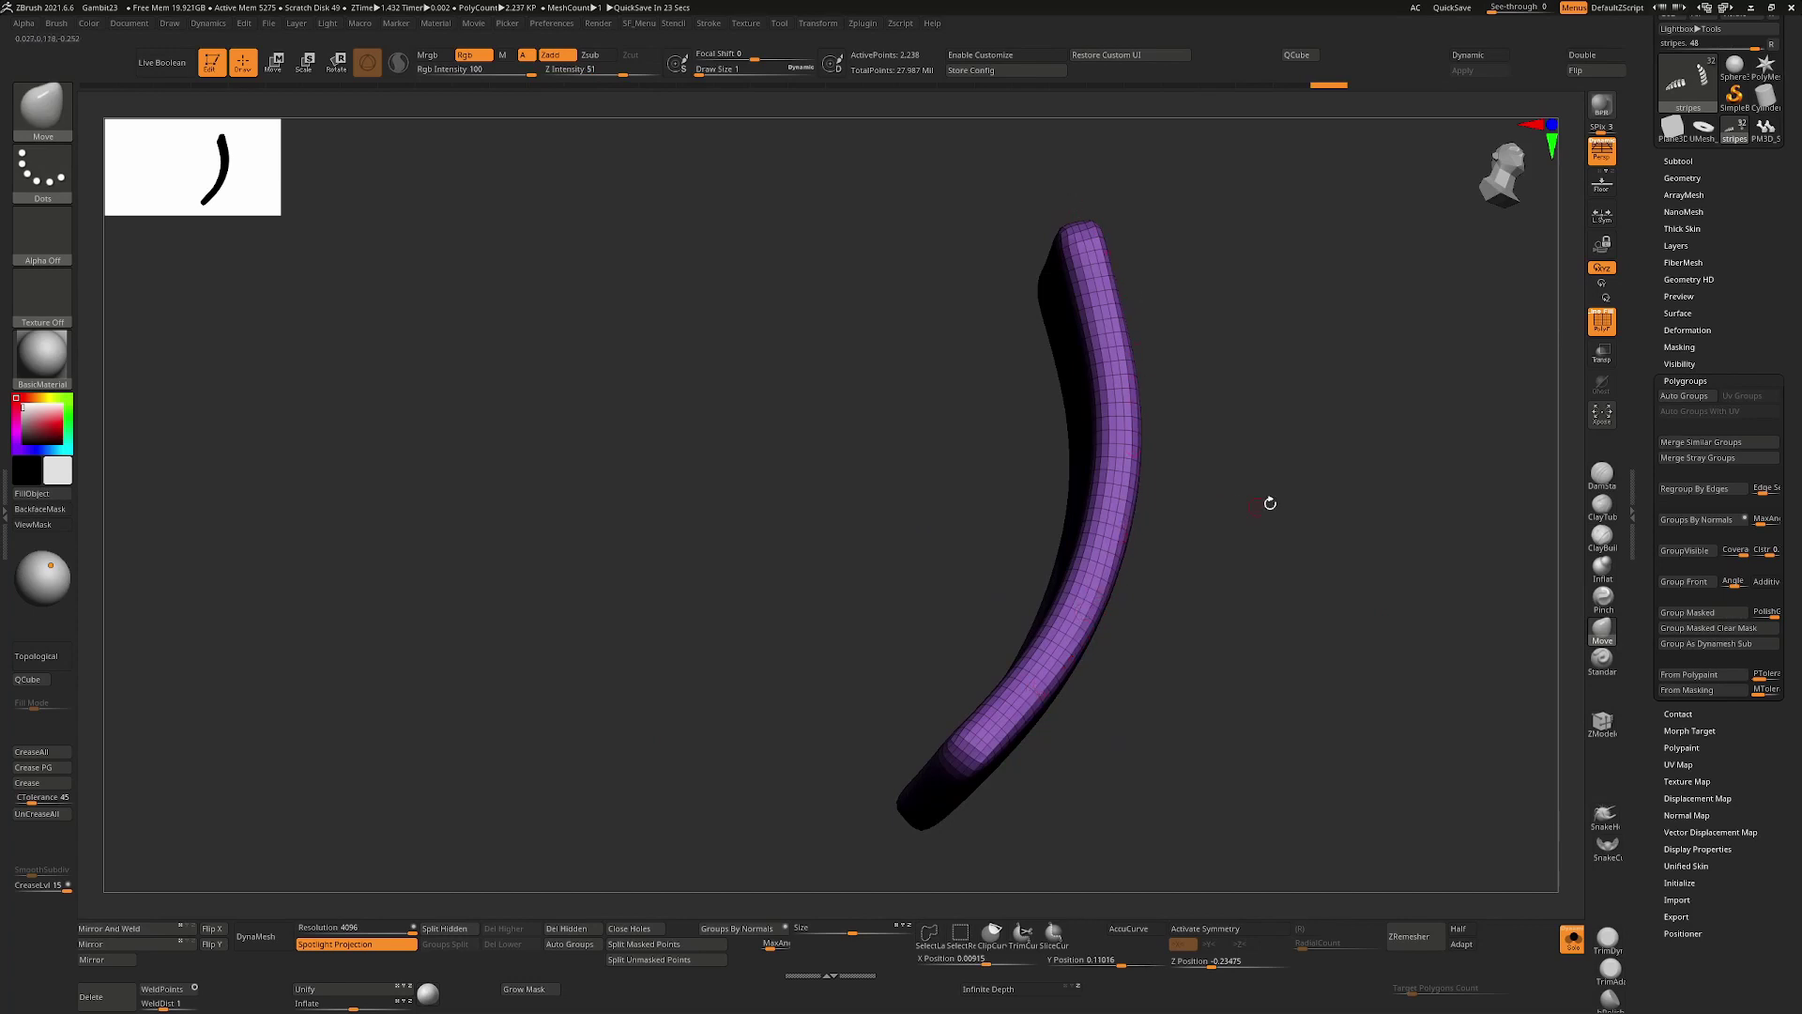
pyautogui.moveTo(1270, 503); pyautogui.dragTo(1305, 552)
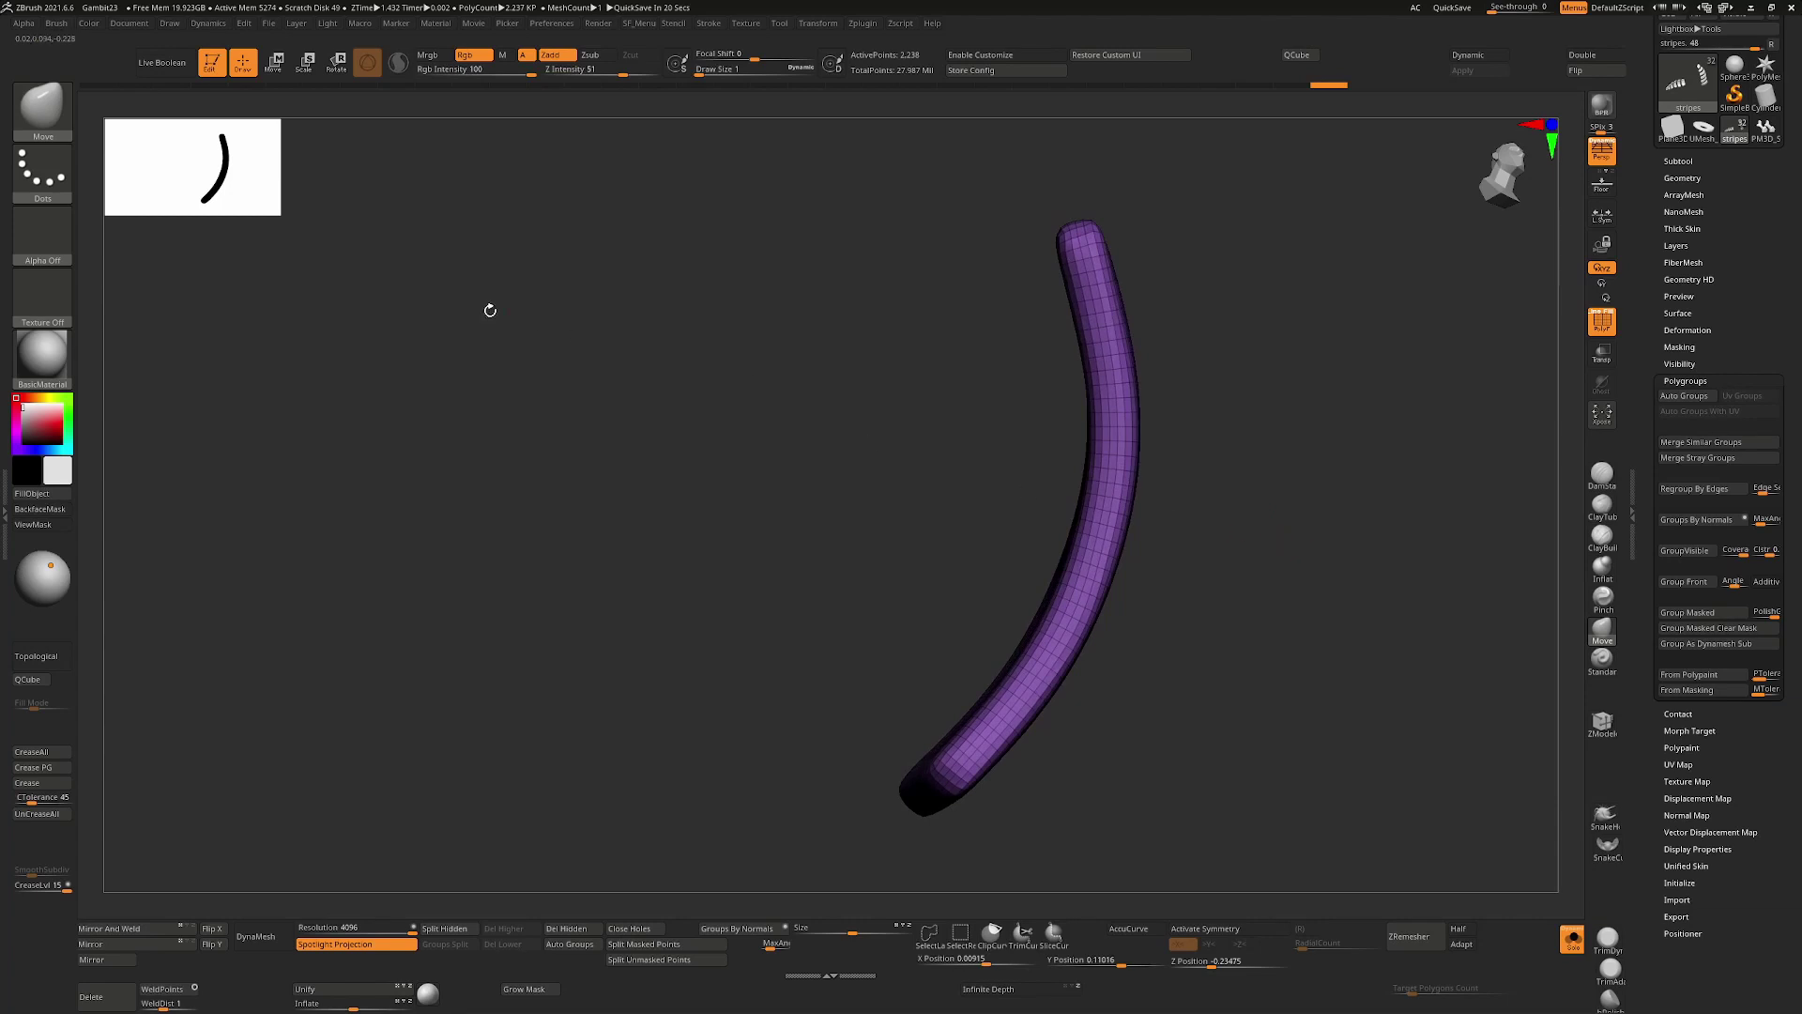
pyautogui.keyDown('ctrl'); pyautogui.keyDown('shift'); pyautogui.click(44, 117); pyautogui.keyUp('shift'); pyautogui.keyUp('ctrl')
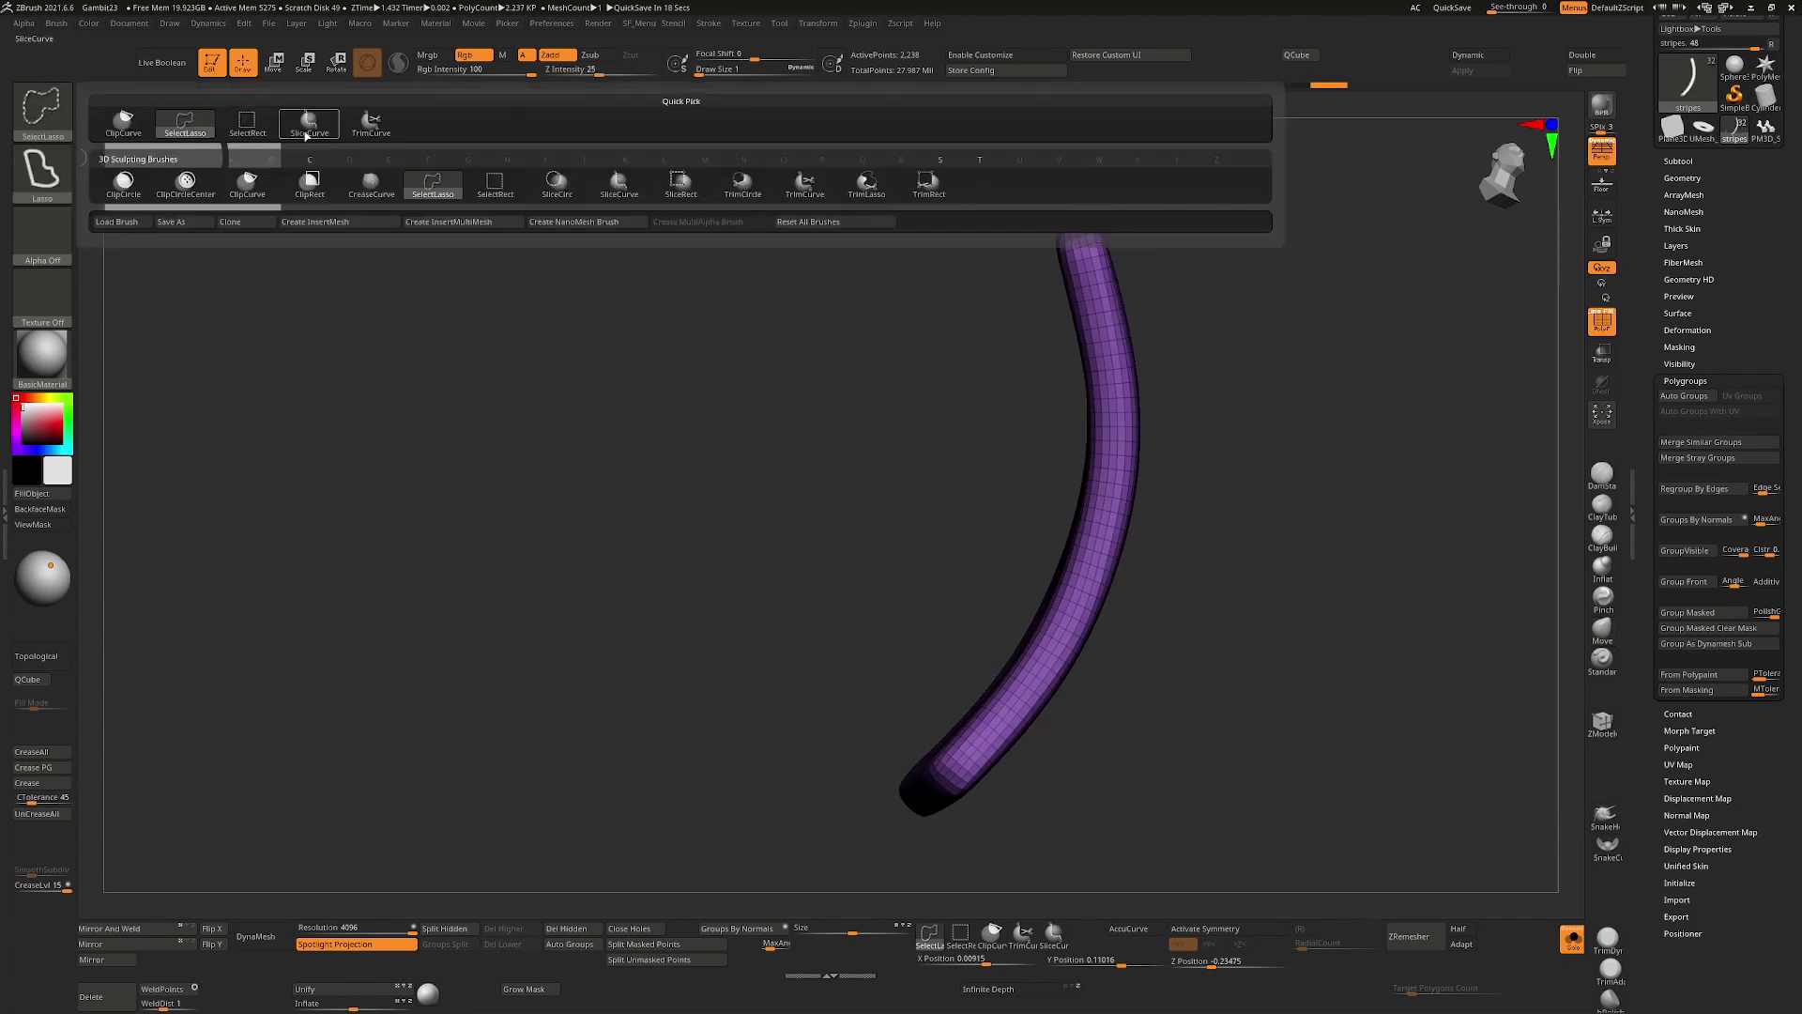
pyautogui.click(310, 124)
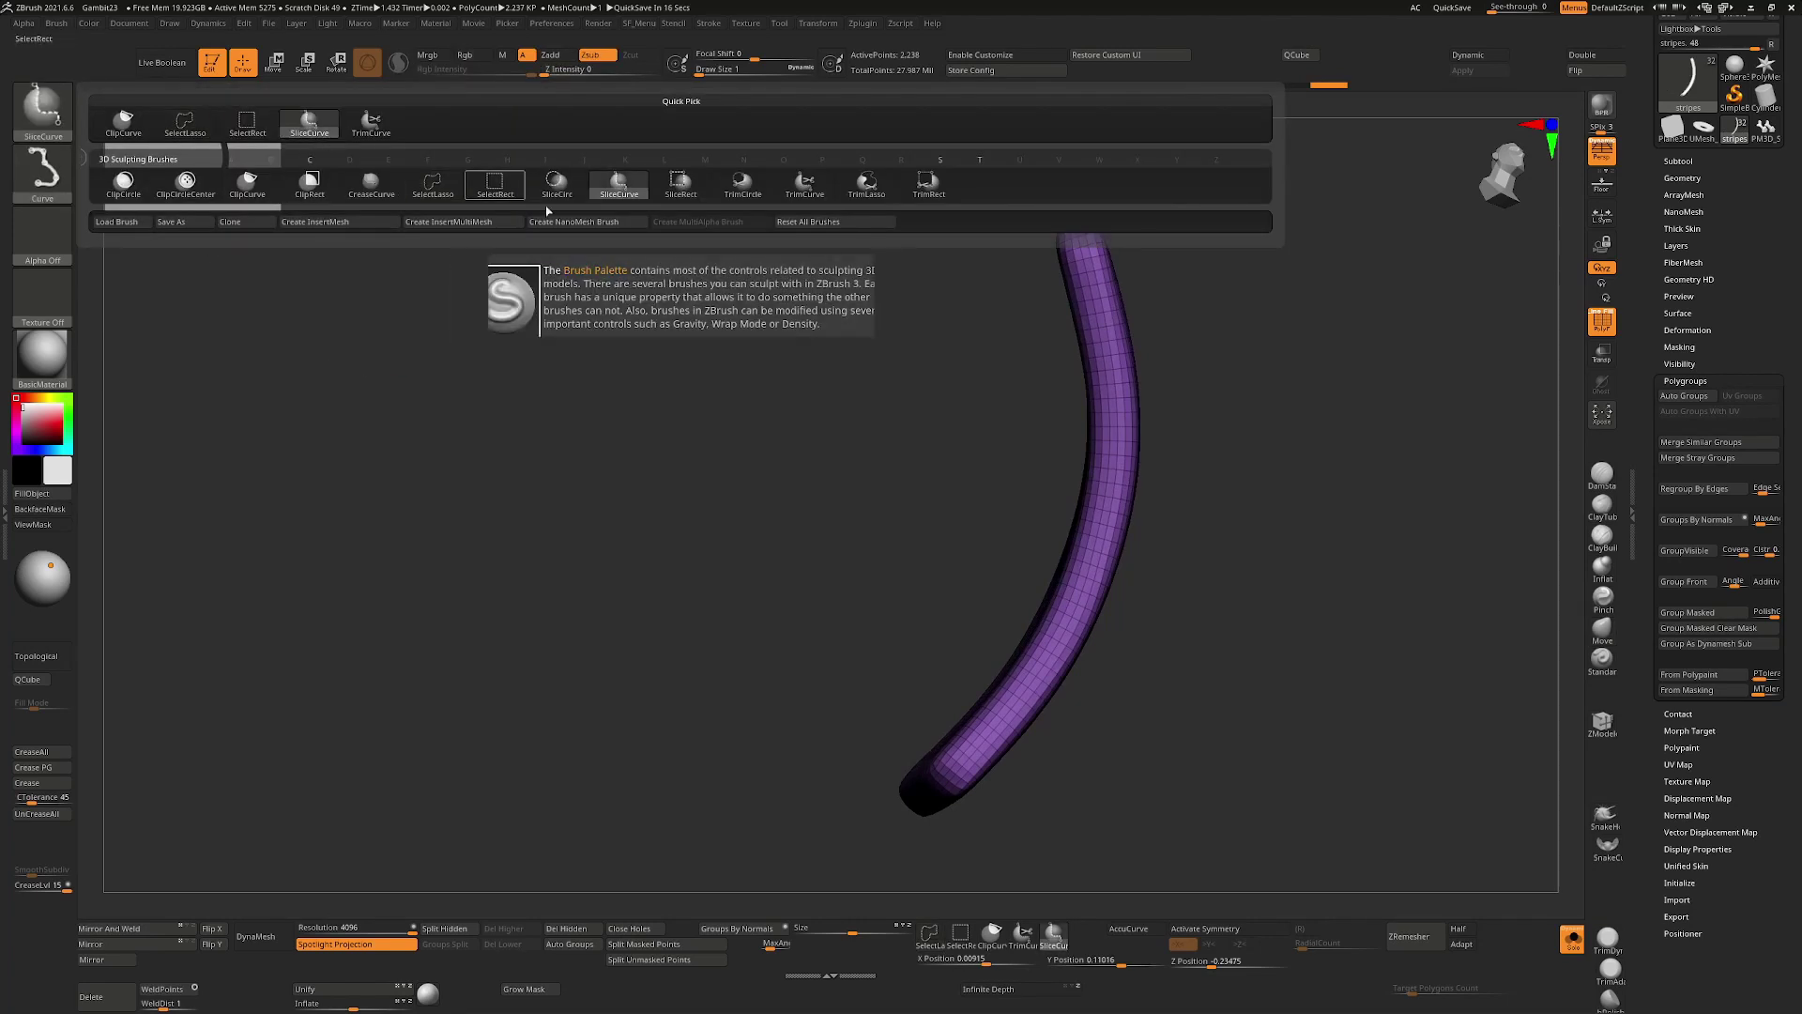
pyautogui.moveTo(1061, 189)
pyautogui.keyDown('alt'); pyautogui.mouseDown()
pyautogui.moveTo(1039, 218)
pyautogui.moveTo(1094, 356)
pyautogui.moveTo(1123, 549)
pyautogui.moveTo(1116, 490)
pyautogui.moveTo(1088, 628)
pyautogui.moveTo(1015, 761)
pyautogui.moveTo(880, 905)
pyautogui.mouseUp(); pyautogui.keyUp('alt')
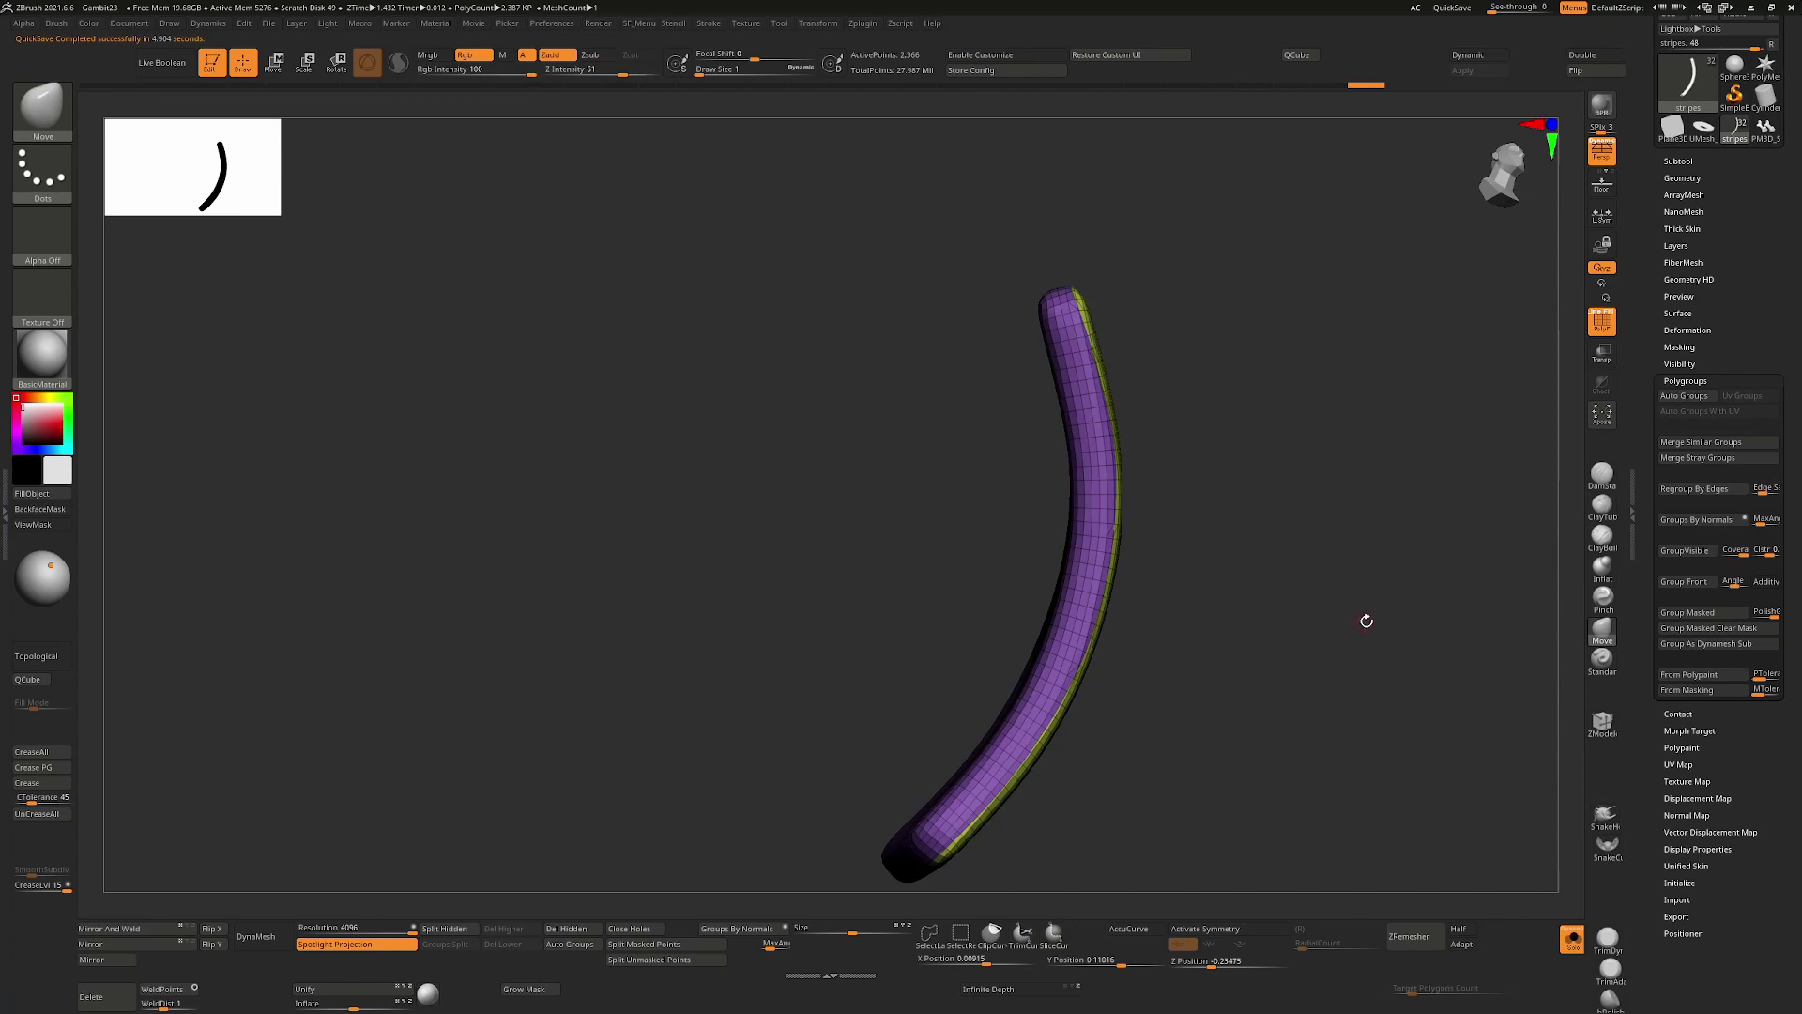
pyautogui.moveTo(1417, 615); pyautogui.dragTo(1453, 536)
pyautogui.moveTo(1033, 219)
pyautogui.keyDown('ctrl'); pyautogui.keyDown('shift'); pyautogui.mouseDown()
pyautogui.moveTo(1106, 420)
pyautogui.moveTo(1094, 690)
pyautogui.moveTo(1100, 676)
pyautogui.moveTo(1089, 648)
pyautogui.moveTo(1048, 734)
pyautogui.moveTo(851, 967)
pyautogui.moveTo(992, 809)
pyautogui.moveTo(905, 903)
pyautogui.mouseUp(); pyautogui.keyUp('shift'); pyautogui.keyUp('ctrl')
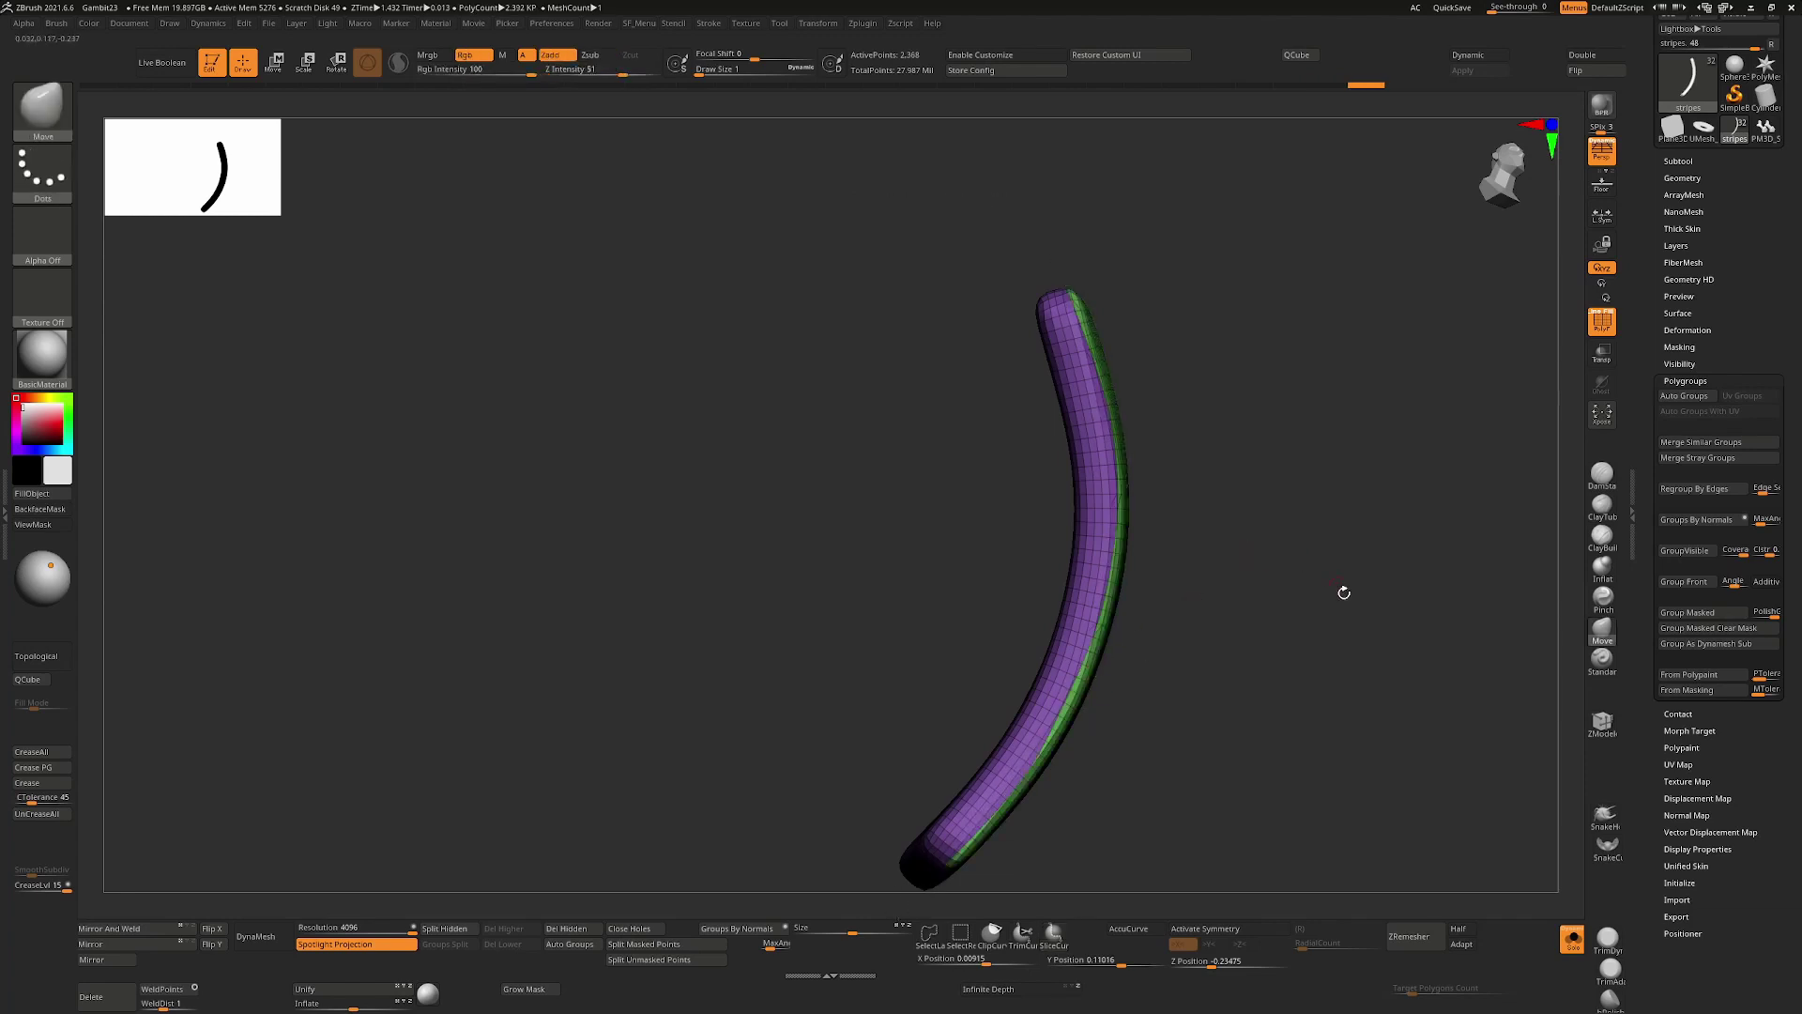
# Remesh the sliced stripe with ZRemesher, using KeepGroups and the Same polygon count option
pyautogui.moveTo(1344, 592); pyautogui.dragTo(1303, 580)
pyautogui.keyDown('alt'); pyautogui.moveTo(1245, 390); pyautogui.dragTo(1093, 459, button='right'); pyautogui.keyUp('alt')
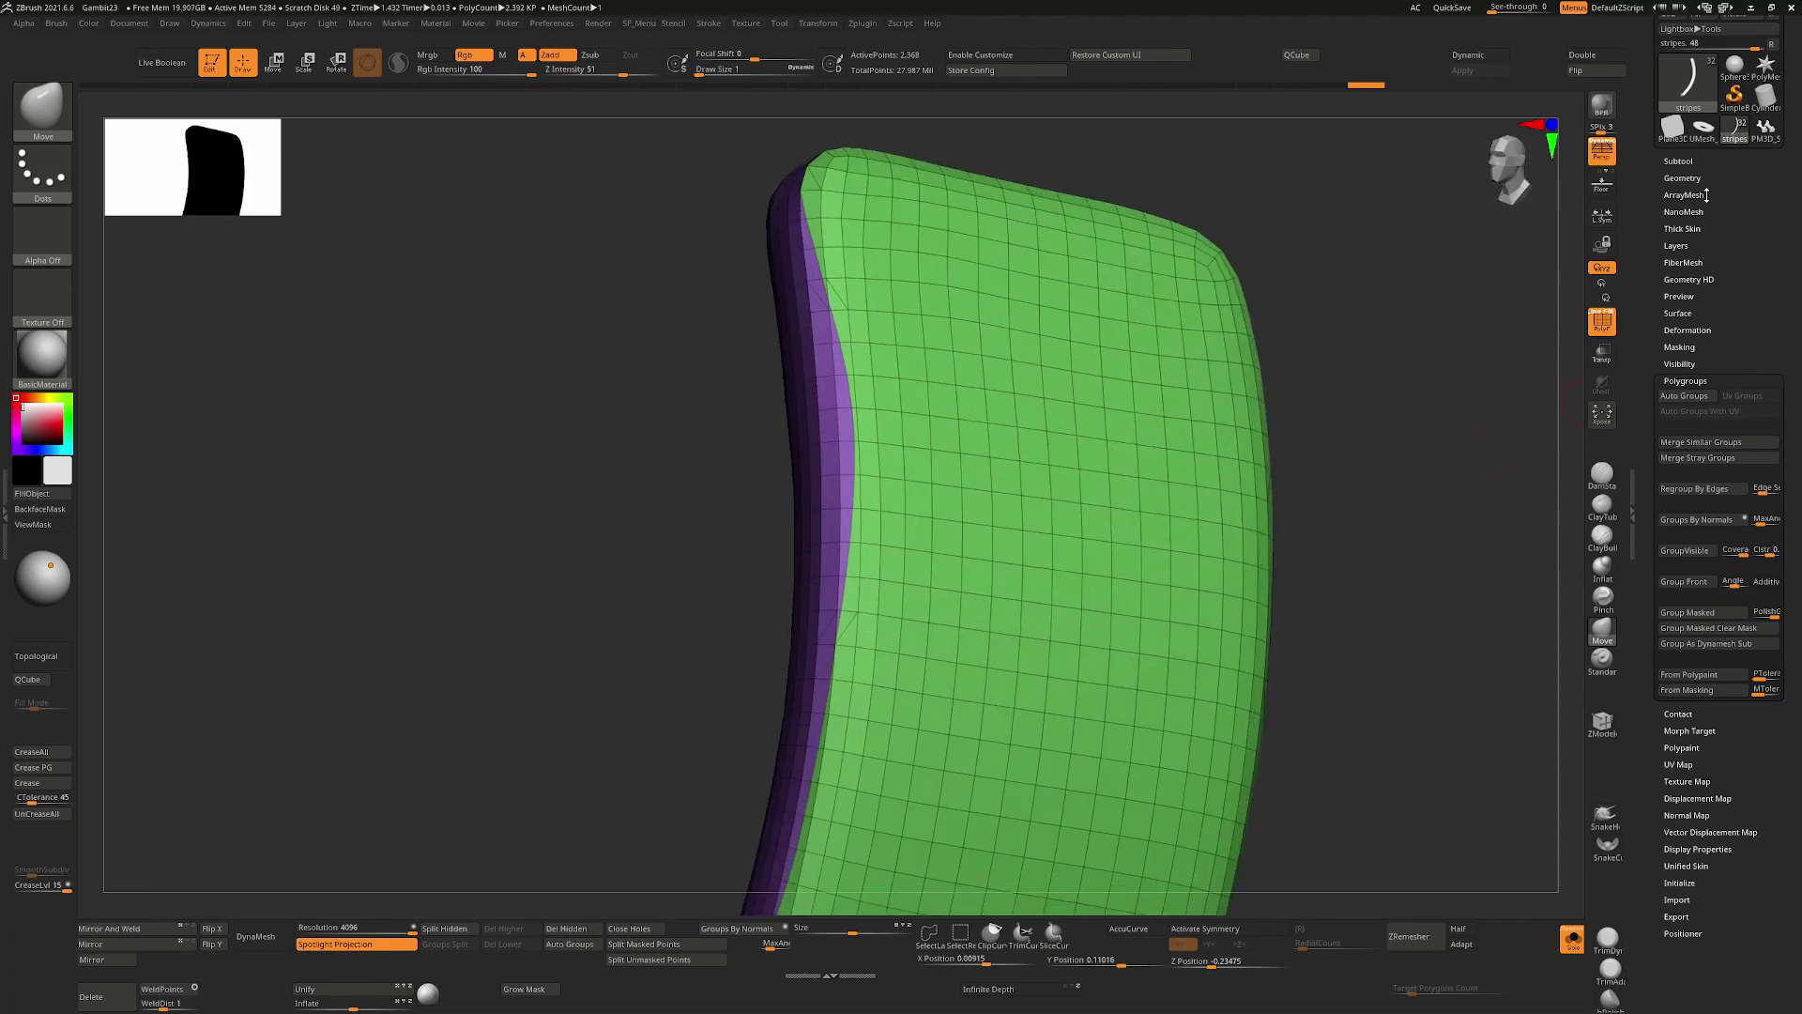
pyautogui.click(1682, 177)
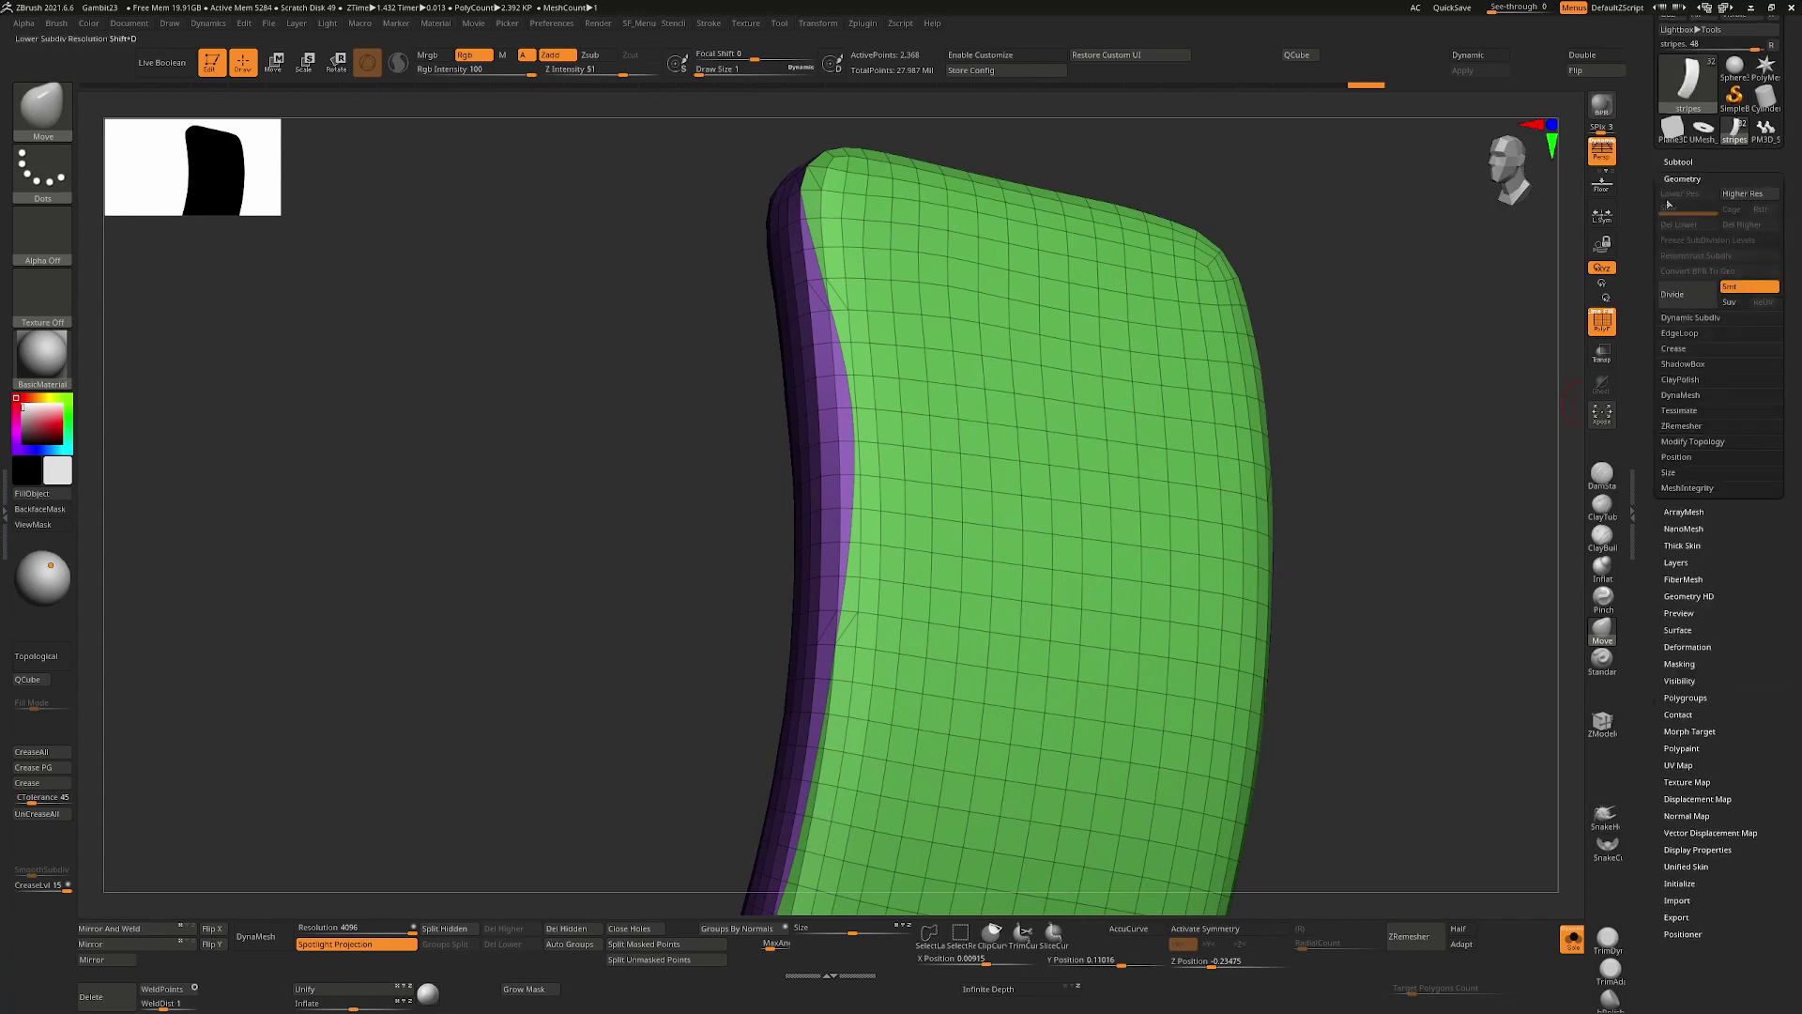
pyautogui.click(1691, 425)
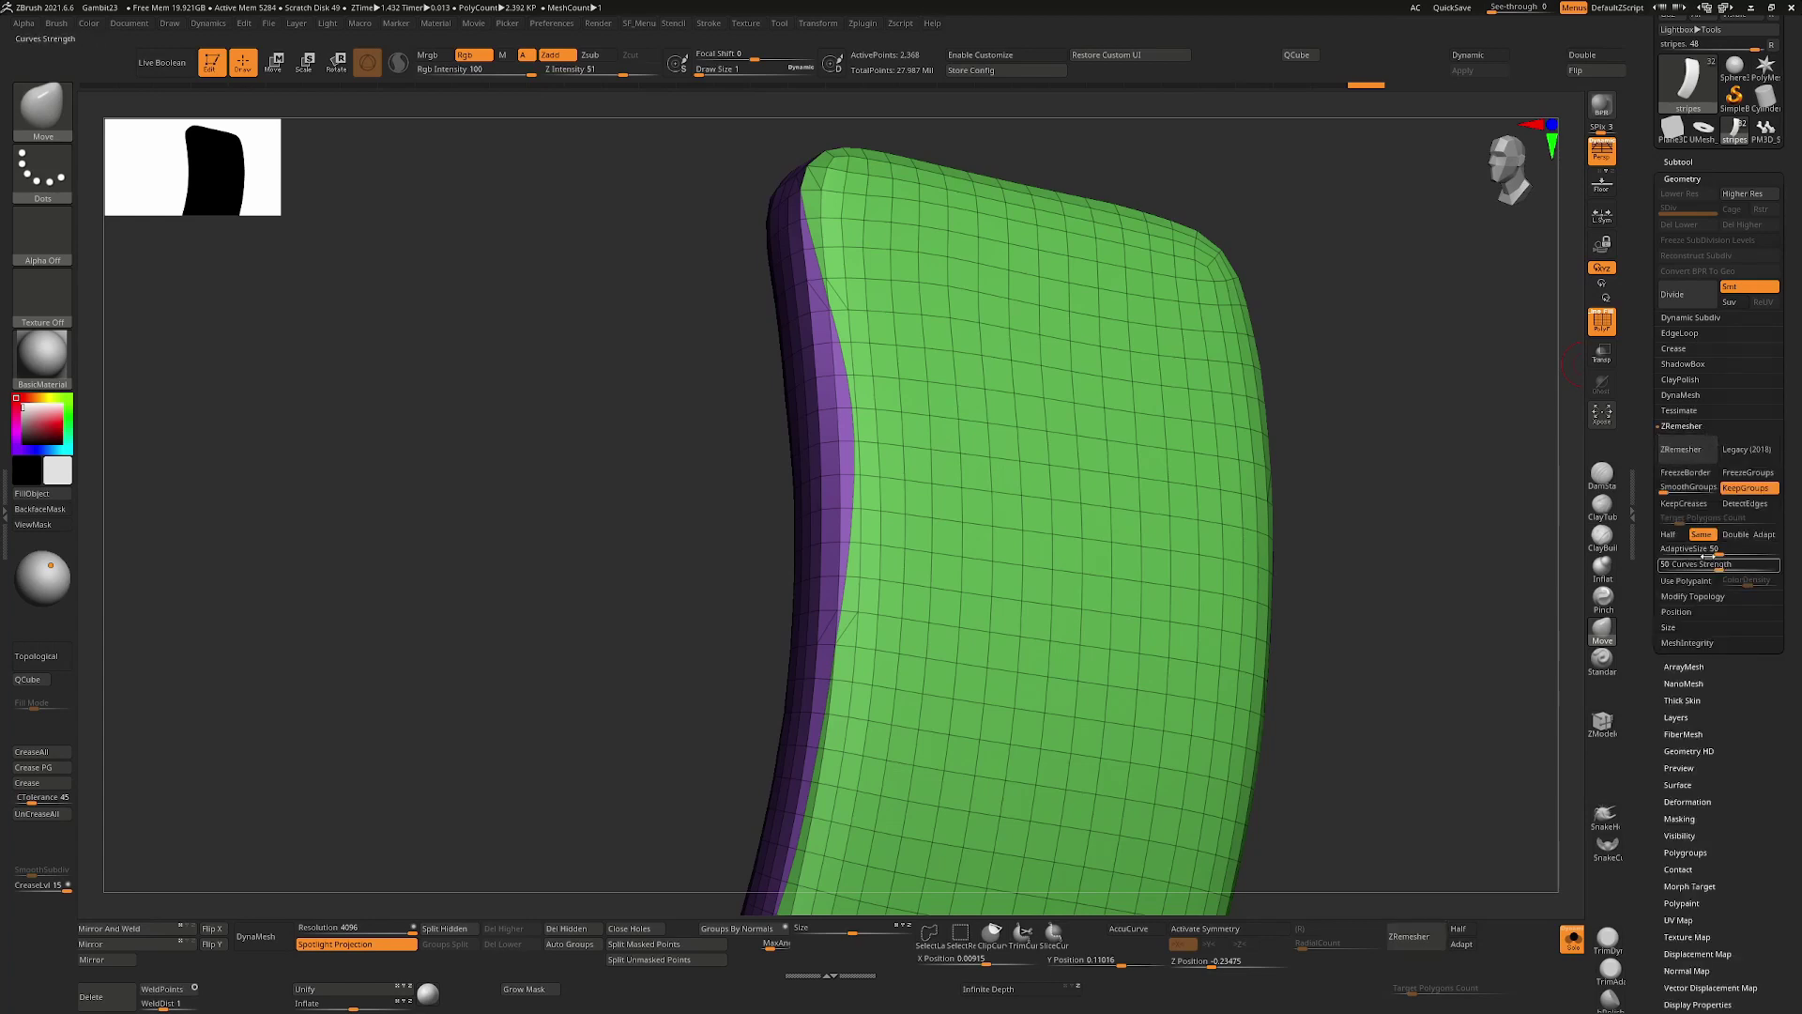
pyautogui.click(1746, 490)
pyautogui.click(1748, 489)
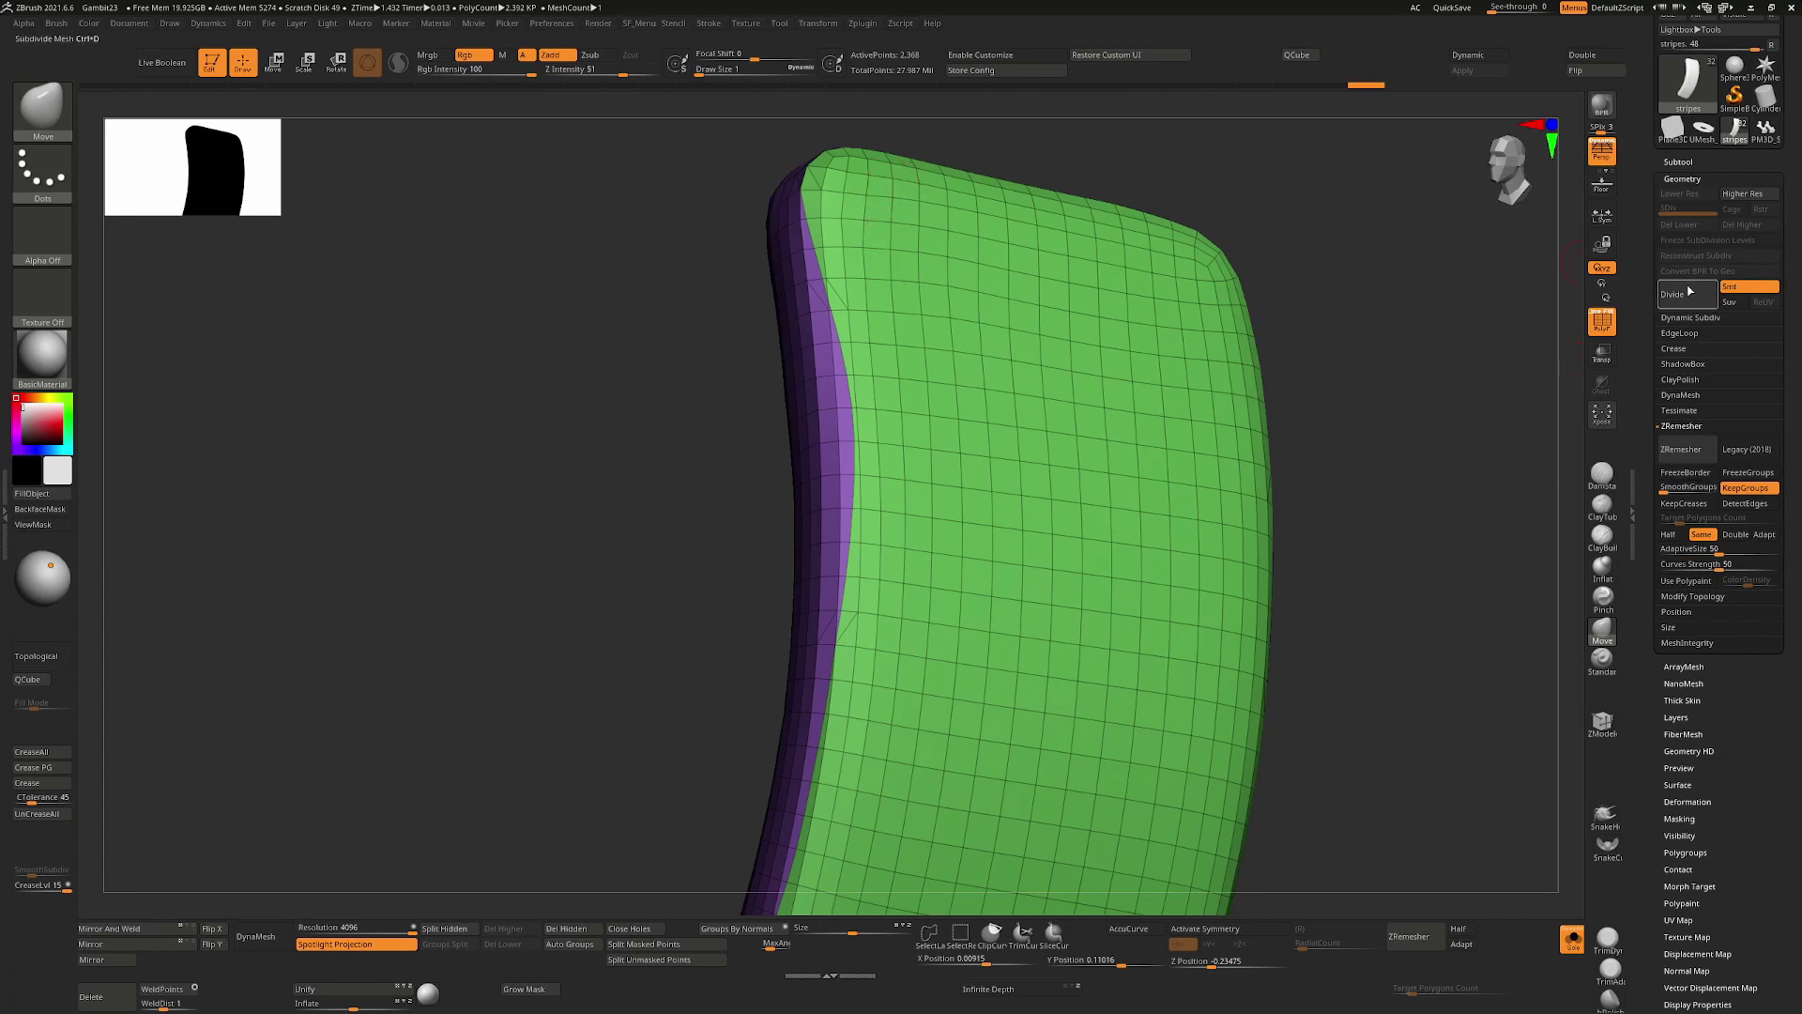
pyautogui.click(1686, 449)
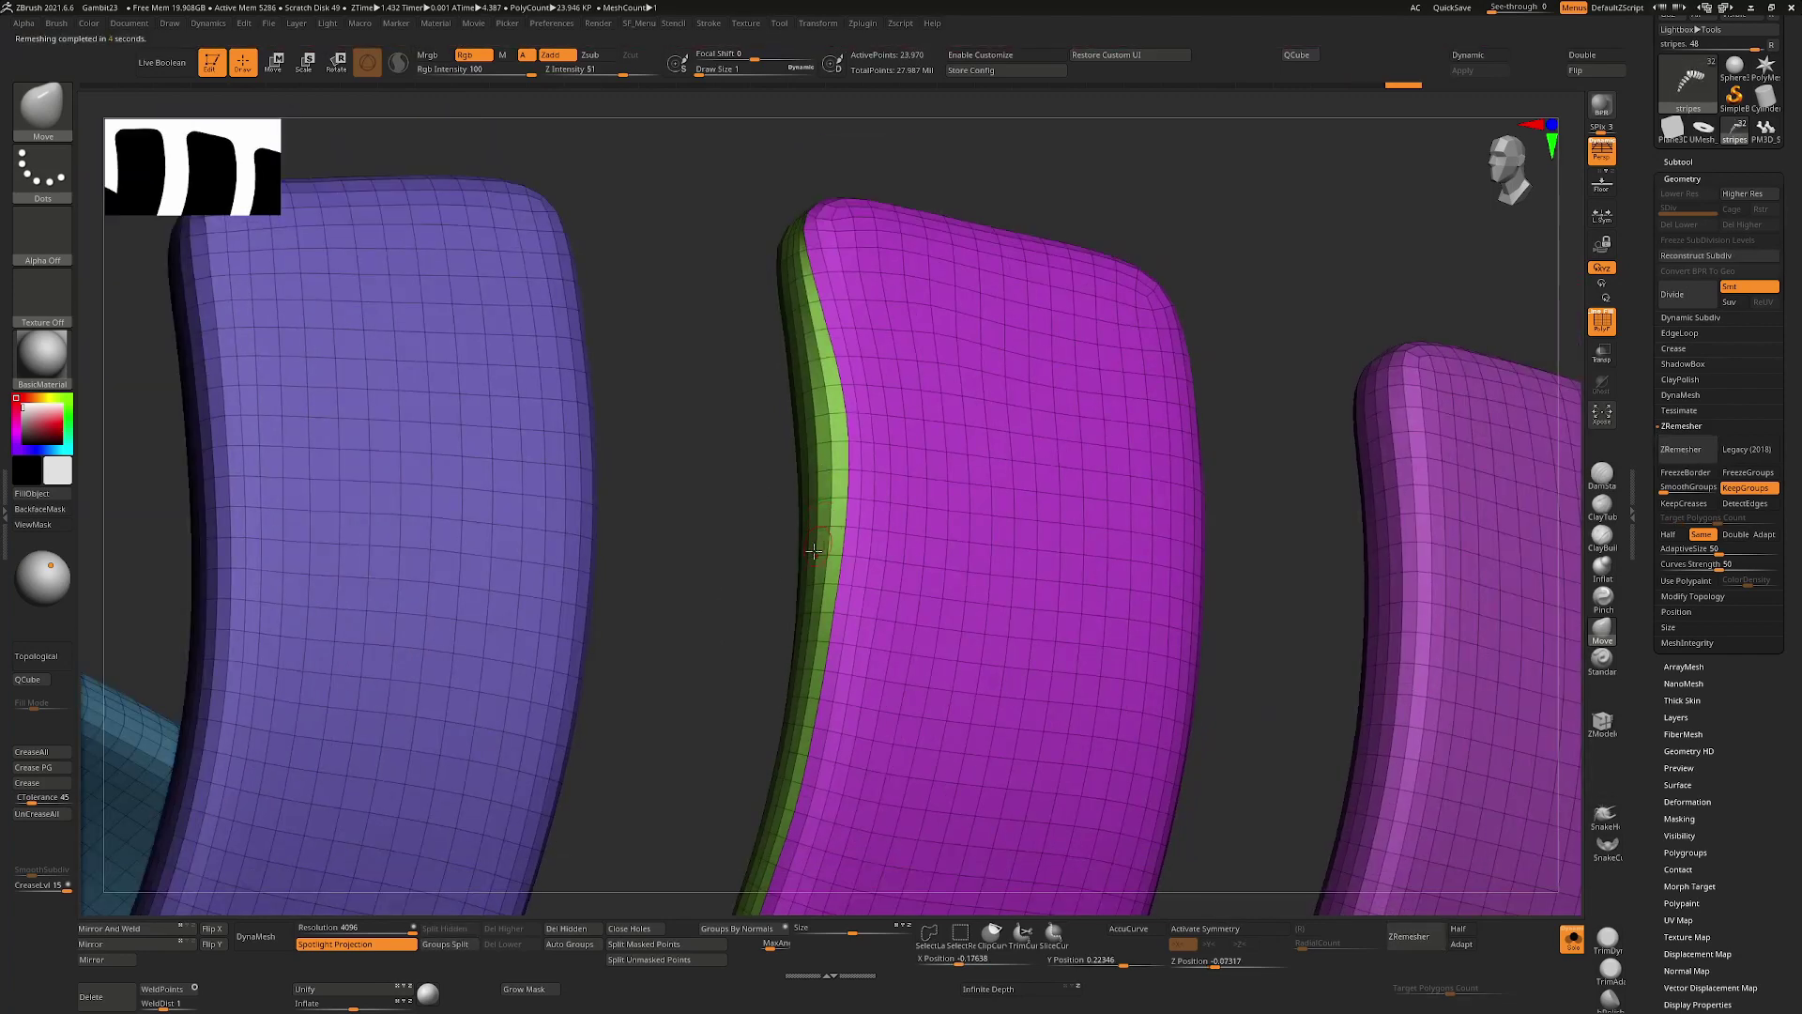
pyautogui.keyDown('alt'); pyautogui.moveTo(777, 527); pyautogui.dragTo(960, 503); pyautogui.keyUp('alt')
pyautogui.keyDown('ctrl'); pyautogui.moveTo(997, 359); pyautogui.dragTo(841, 532, button='right'); pyautogui.keyUp('ctrl')
pyautogui.moveTo(898, 583); pyautogui.dragTo(949, 532, button='right')
pyautogui.moveTo(1026, 402); pyautogui.dragTo(1007, 453, button='right')
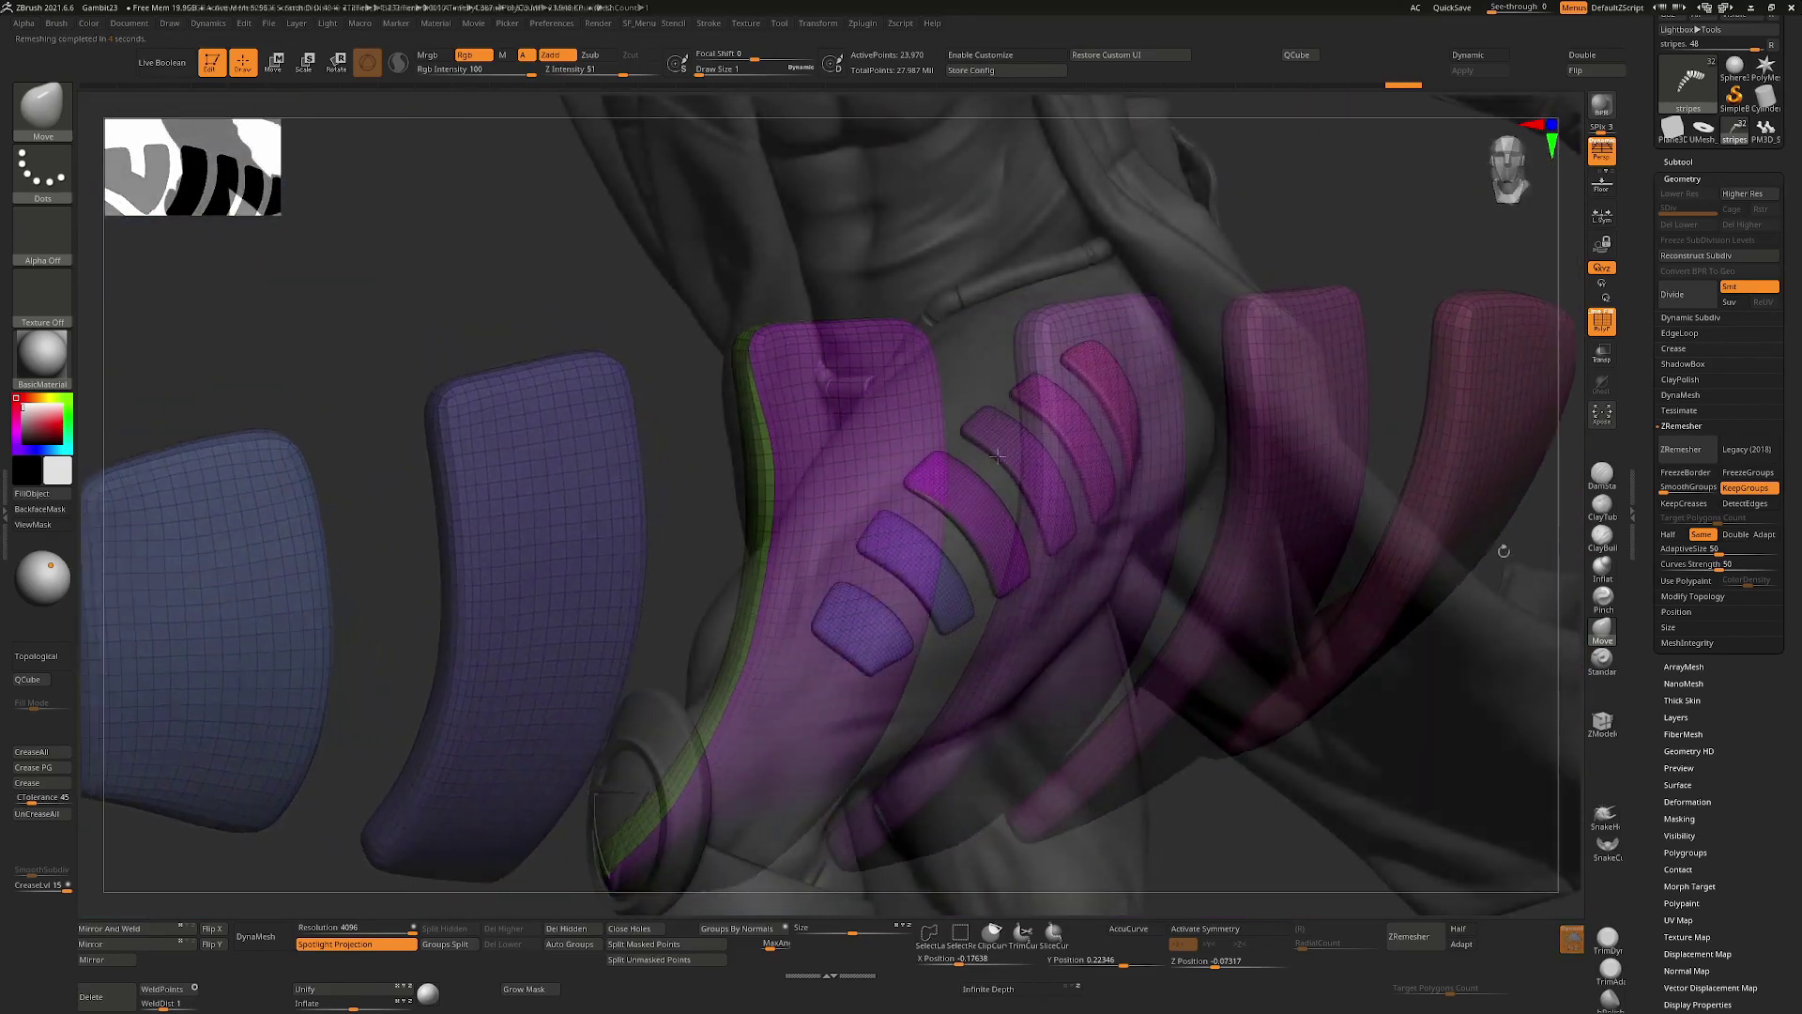